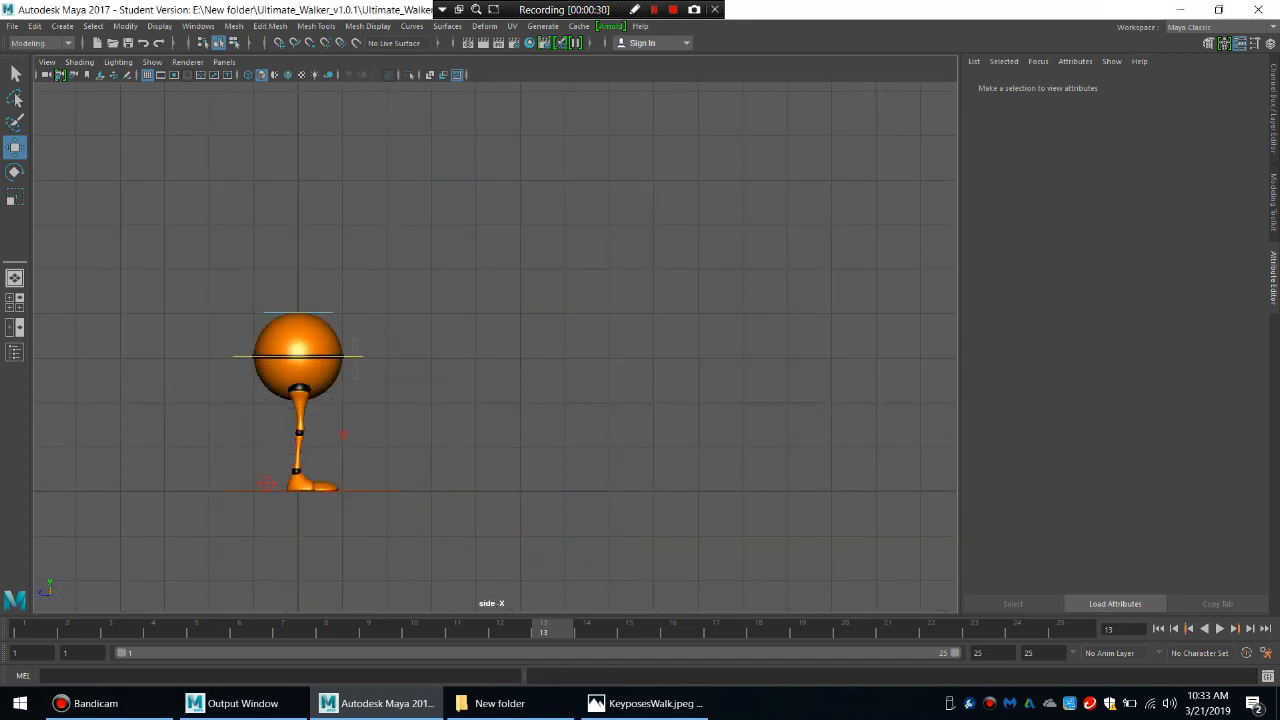
Lower the body so the knees bend, and spread the feet with the right about 0.93 back and the left about 1.03 forward along Z.
{"action": "left_click", "coordinate": [350, 356]}
{"action": "left_click_drag", "start_coordinate": [298, 293], "coordinate": [298, 307]}
{"action": "left_click", "coordinate": [267, 484]}
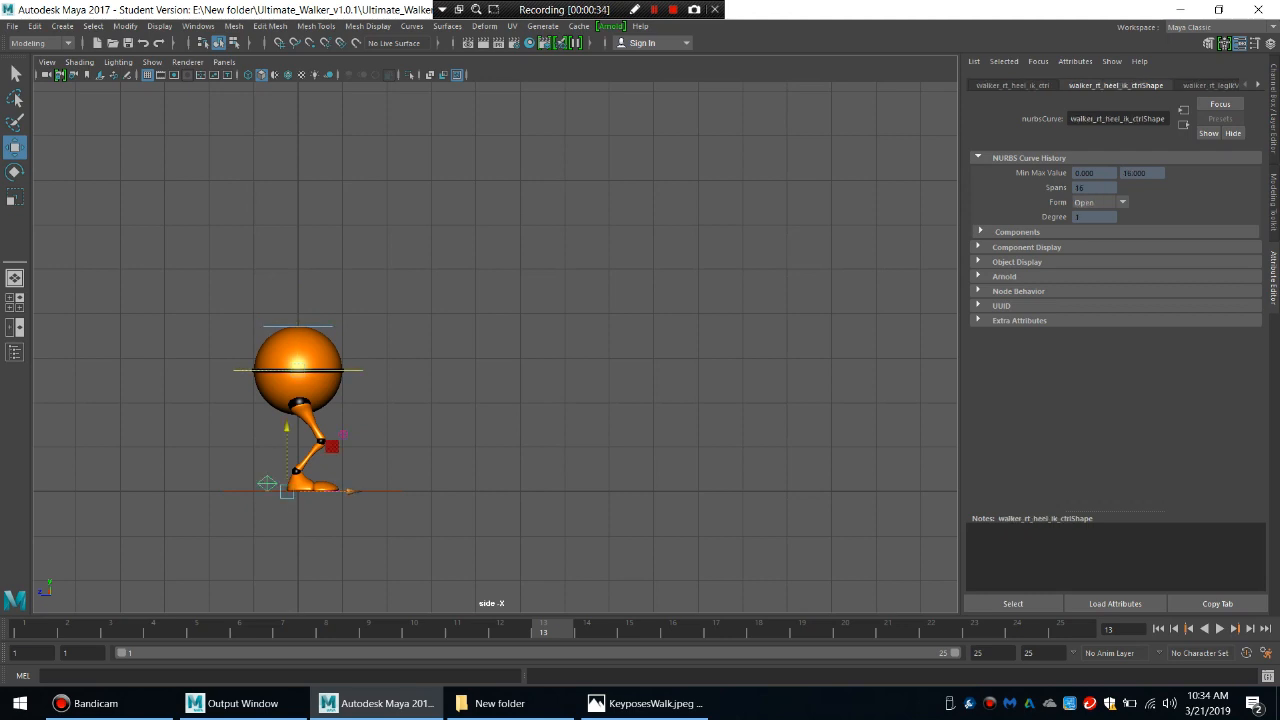
{"action": "left_click_drag", "start_coordinate": [349, 491], "coordinate": [308, 491]}
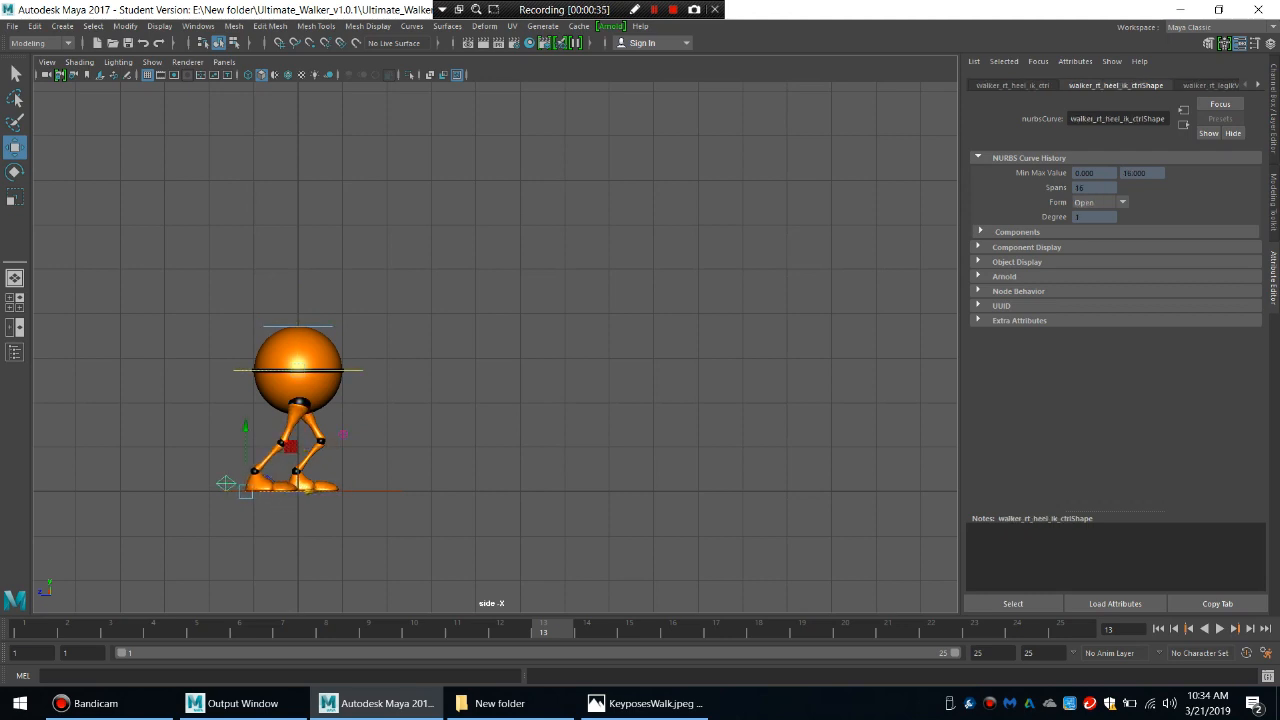
{"action": "left_click", "coordinate": [372, 450]}
{"action": "left_click", "coordinate": [267, 478]}
{"action": "left_click_drag", "start_coordinate": [349, 491], "coordinate": [396, 491]}
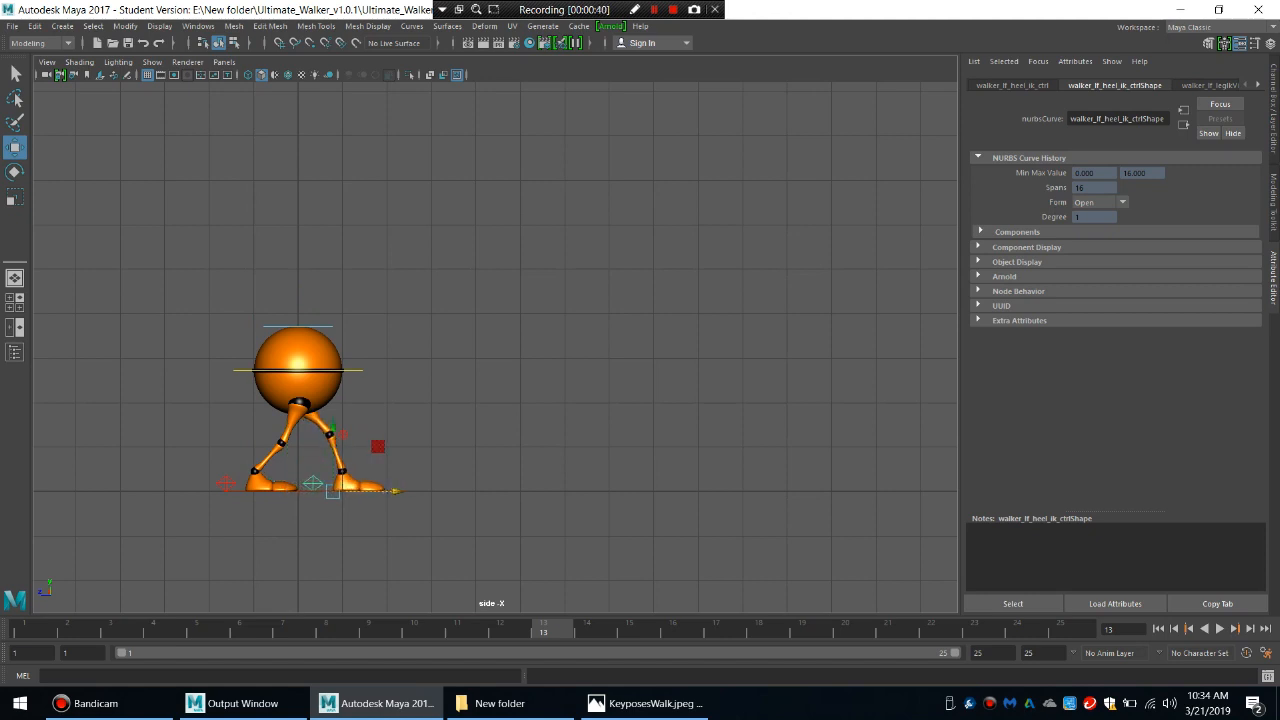
{"action": "key", "text": "ctrl+a"}
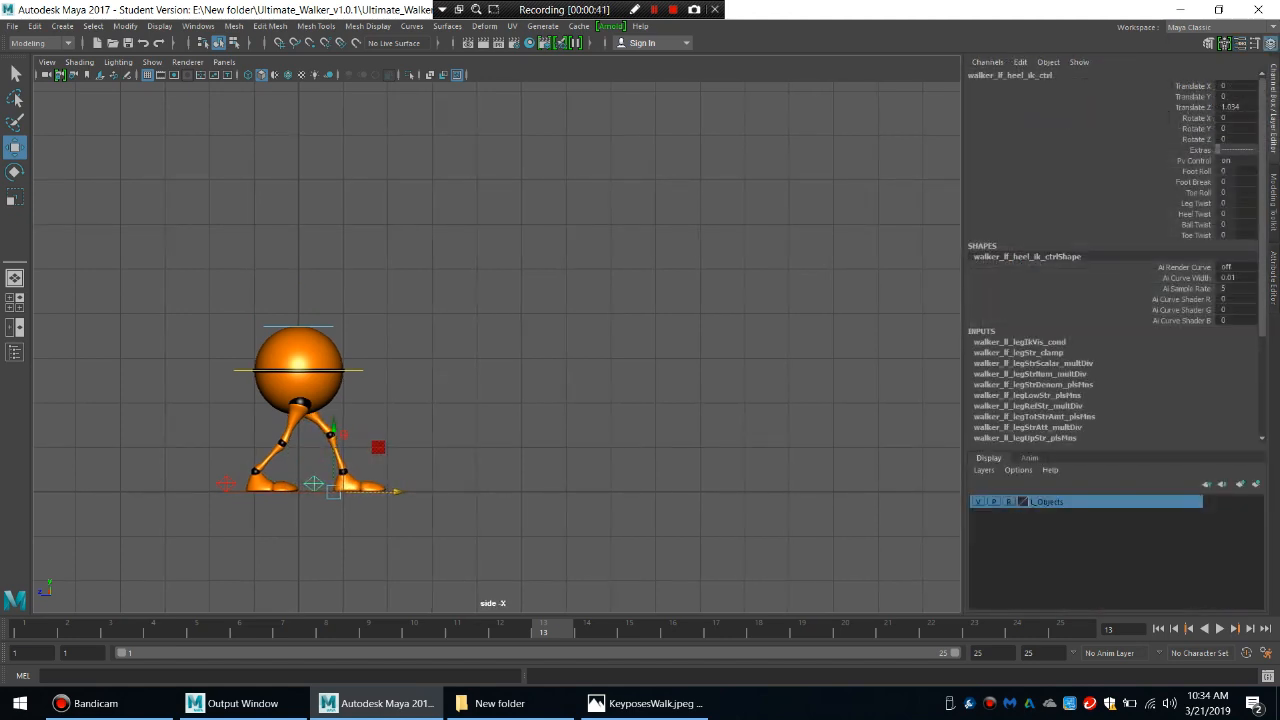
Set the right heel control's Translate Z to -1.3.
{"action": "left_click", "coordinate": [227, 484]}
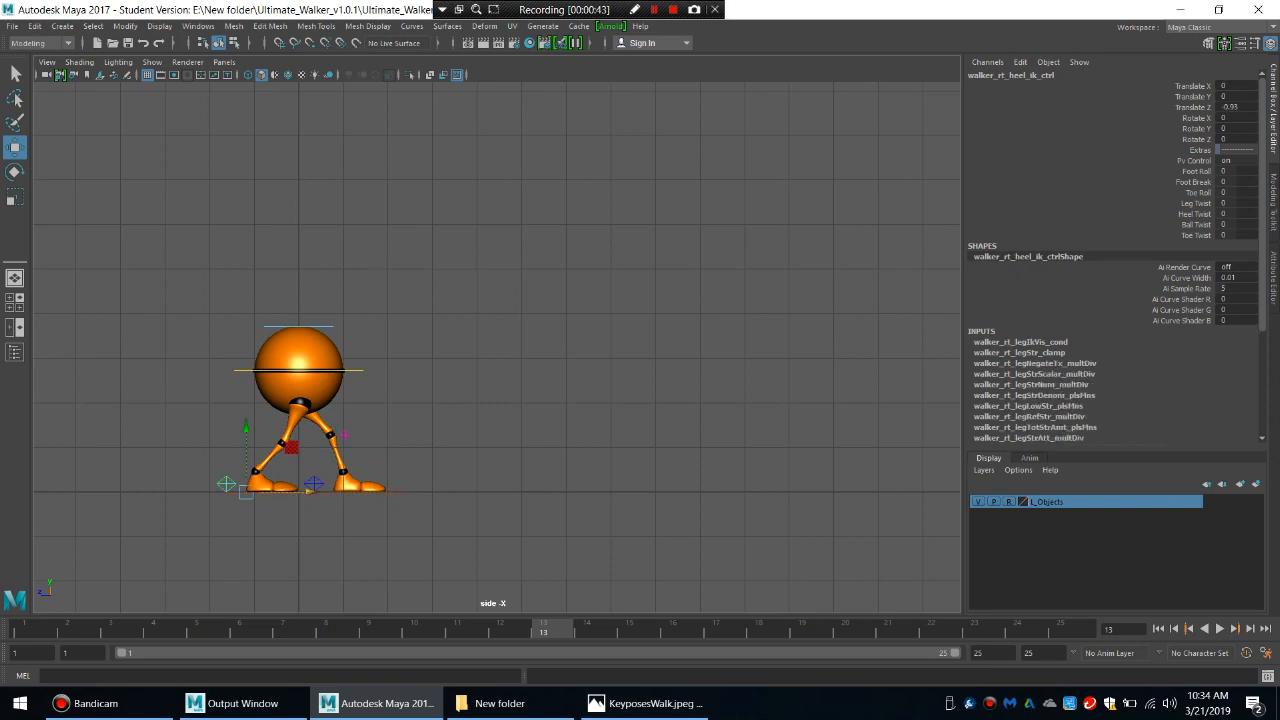
{"action": "left_click", "coordinate": [1230, 107]}
{"action": "type", "text": "1.3"}
{"action": "key", "text": "Return"}
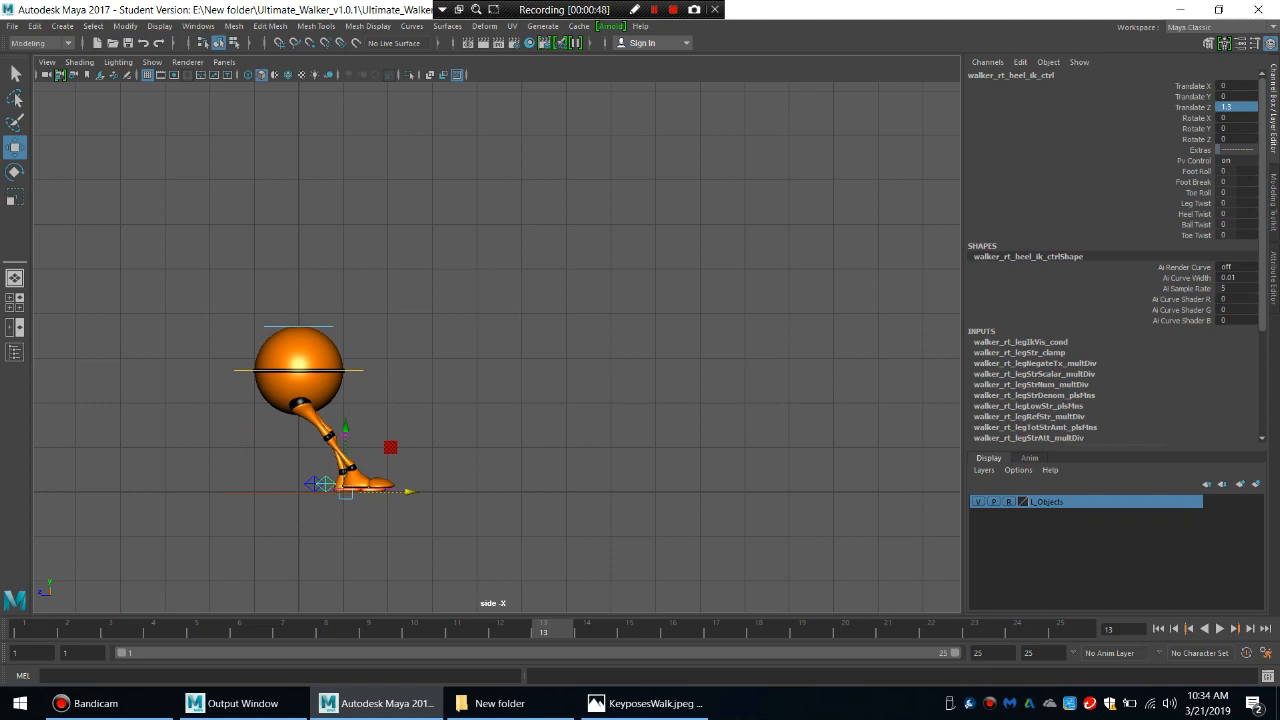
{"action": "left_click", "coordinate": [1230, 107]}
{"action": "left_click", "coordinate": [1219, 107]}
{"action": "type", "text": "-"}
{"action": "key", "text": "Return"}
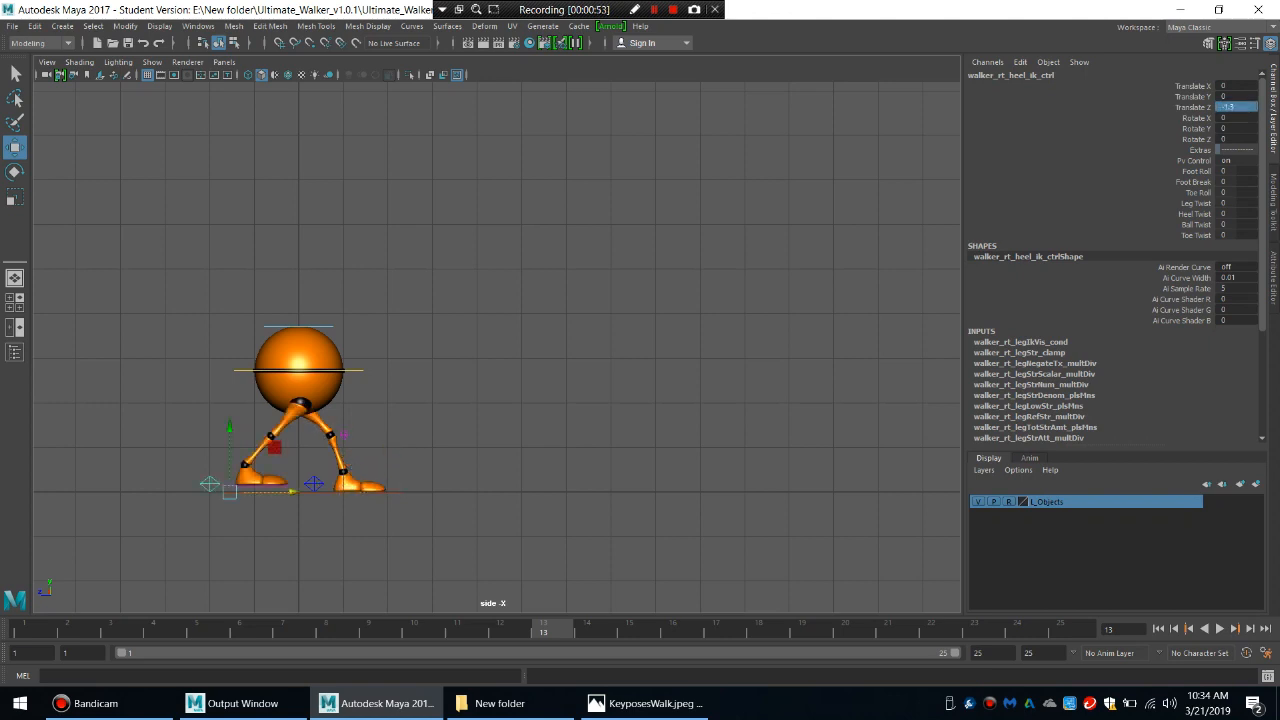
Set the left heel control's Translate Z to 1.3.
{"action": "left_click", "coordinate": [314, 484]}
{"action": "left_click", "coordinate": [1230, 107]}
{"action": "type", "text": "1"}
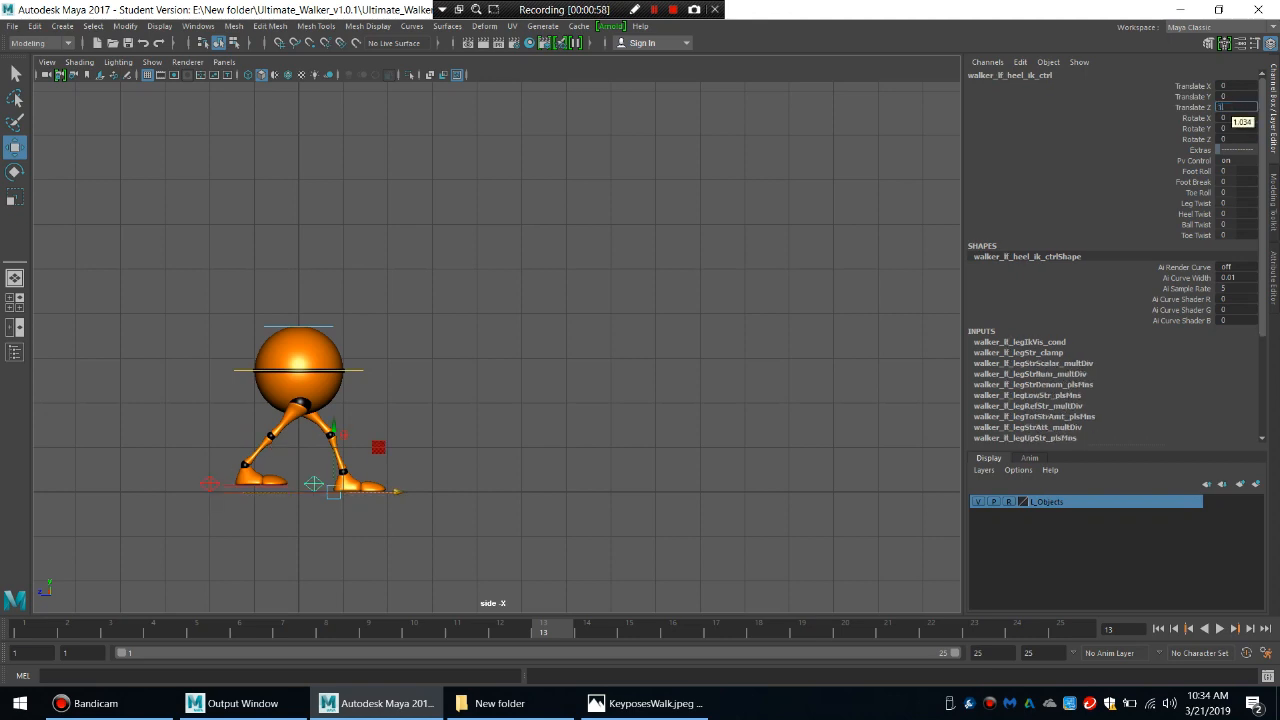
{"action": "type", "text": ".3"}
{"action": "key", "text": "Return"}
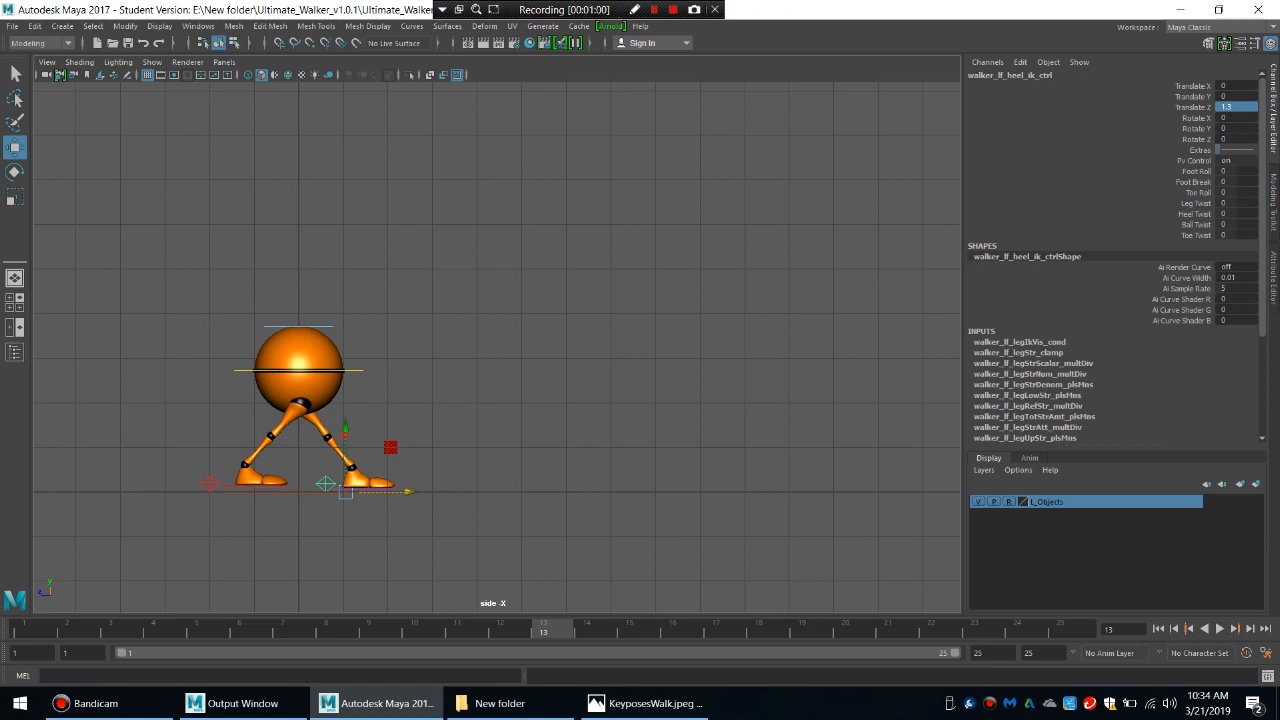
Lower the main body control slightly, to a Translate Y of about -0.39.
{"action": "left_click", "coordinate": [560, 330]}
{"action": "left_click", "coordinate": [354, 370]}
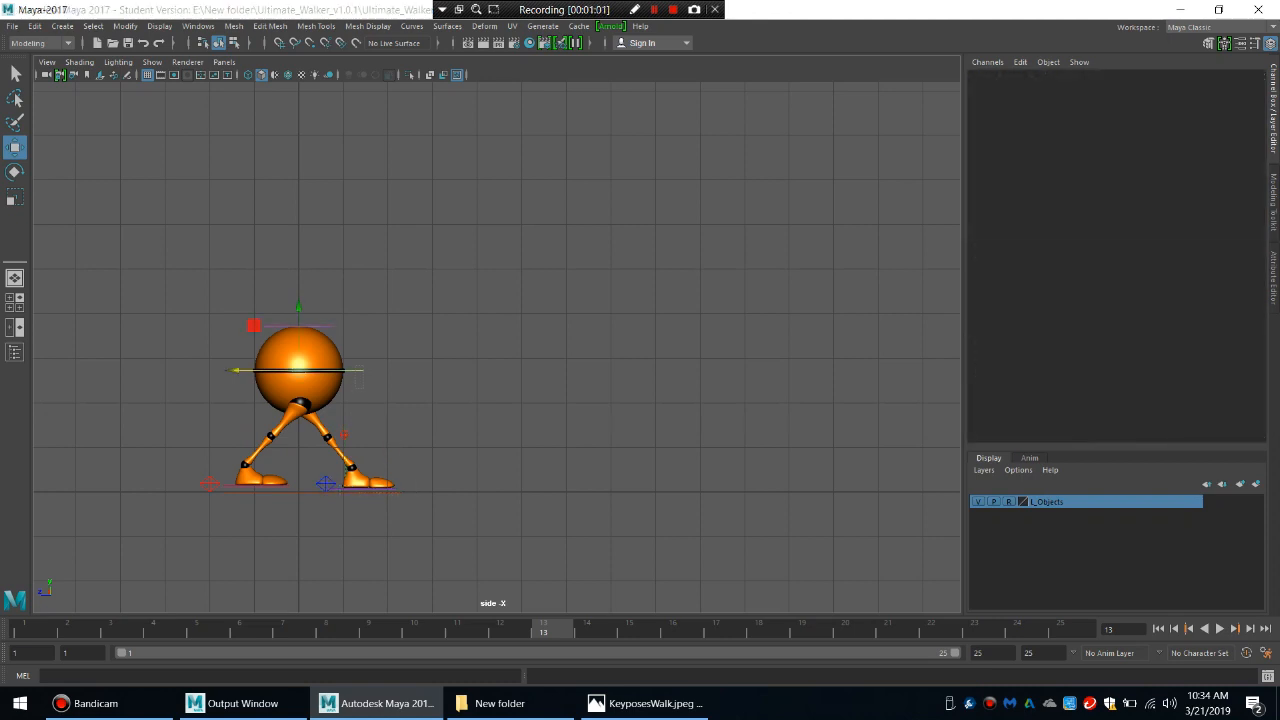
{"action": "left_click_drag", "start_coordinate": [298, 306], "coordinate": [298, 318]}
{"action": "key", "text": "ctrl+z"}
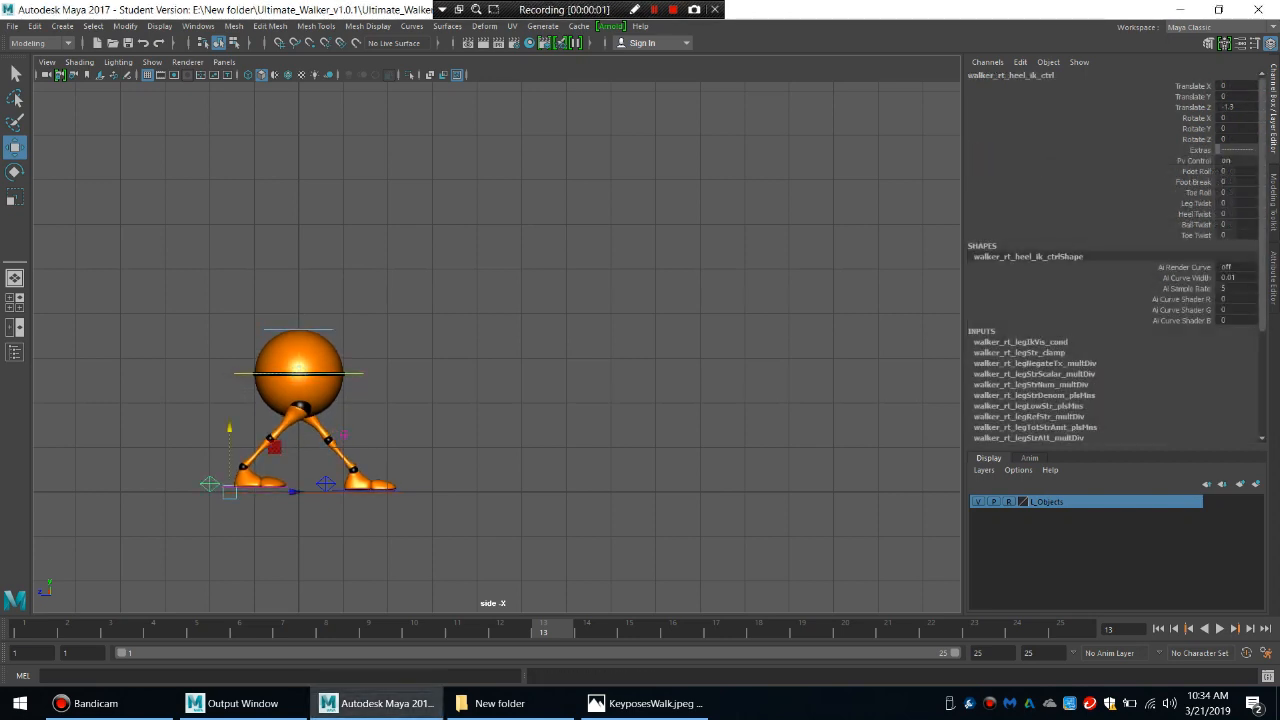
Lift the right heel by adjusting Foot Roll to about 23.2, Foot Break to about 40.1 and Toe Roll to about 2.3.
{"action": "left_click", "coordinate": [1196, 171]}
{"action": "middle_click_drag", "start_coordinate": [500, 350], "coordinate": [655, 350]}
{"action": "left_click", "coordinate": [1198, 193]}
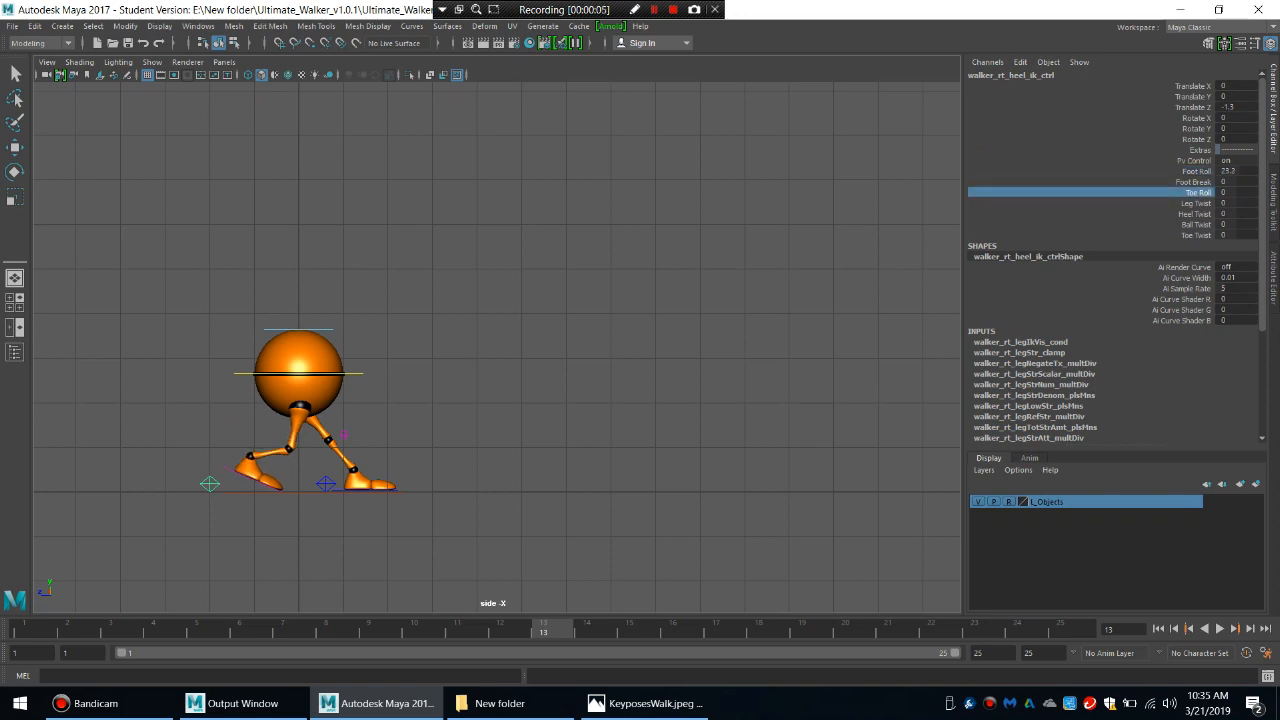
{"action": "middle_click_drag", "start_coordinate": [500, 350], "coordinate": [357, 350]}
{"action": "left_click", "coordinate": [1194, 182]}
{"action": "middle_click_drag", "start_coordinate": [500, 350], "coordinate": [760, 350]}
{"action": "left_click", "coordinate": [1198, 193]}
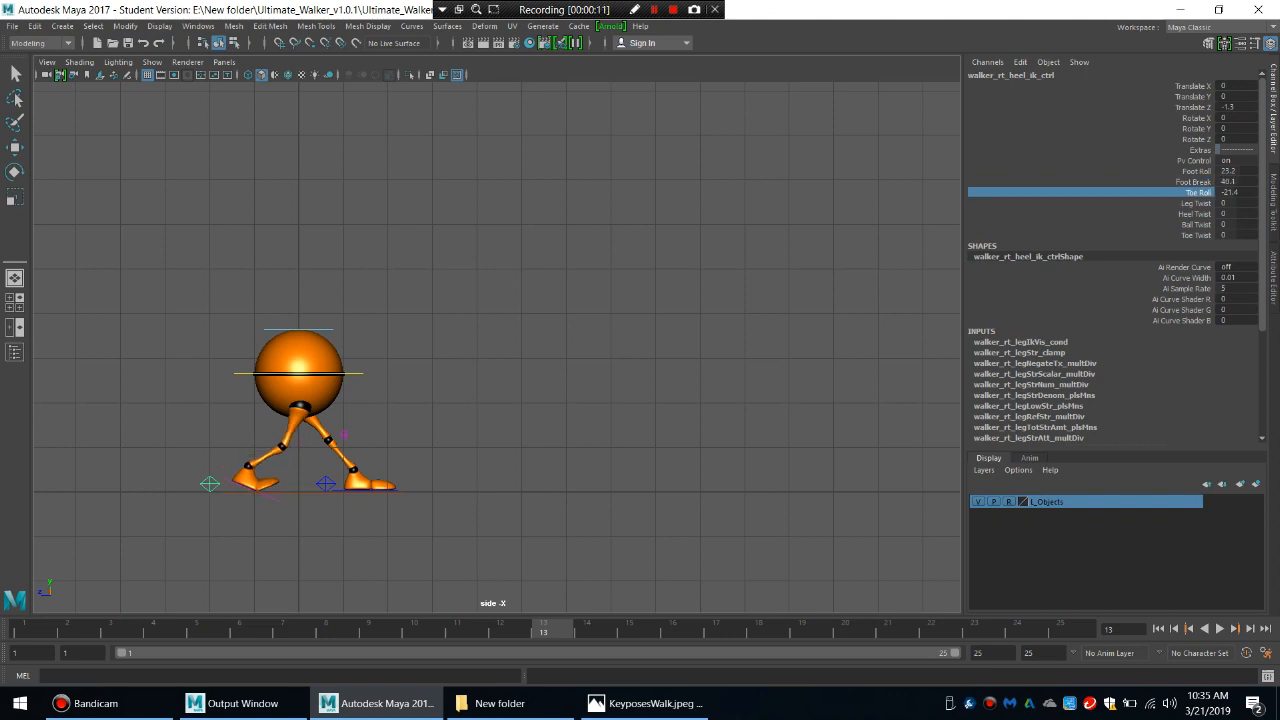
{"action": "scroll", "coordinate": [497, 347], "scroll_direction": "up", "scroll_amount": 1}
{"action": "middle_click_drag", "start_coordinate": [500, 350], "coordinate": [700, 350]}
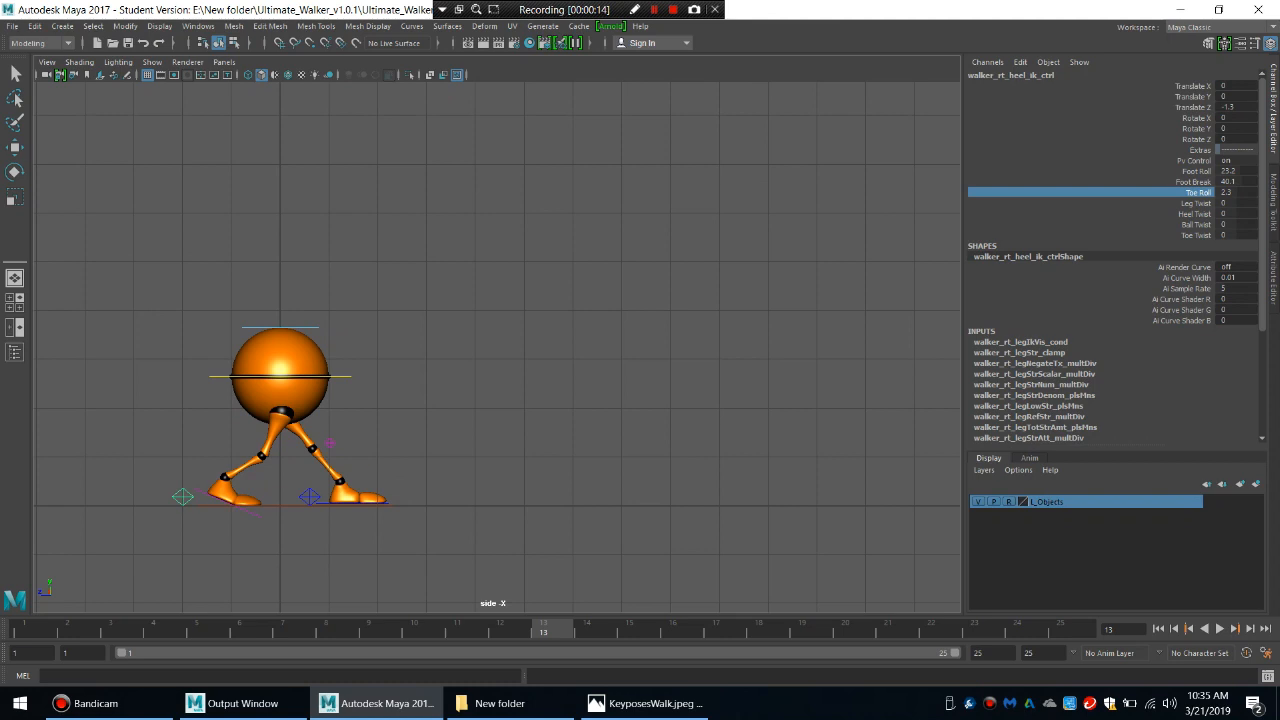
Tilt the left foot's toes upward by rotating its heel control to about -13.4 in Rotate X.
{"action": "key", "text": "w"}
{"action": "left_click", "coordinate": [384, 503]}
{"action": "left_click", "coordinate": [1196, 118]}
{"action": "middle_click_drag", "start_coordinate": [500, 350], "coordinate": [440, 350]}
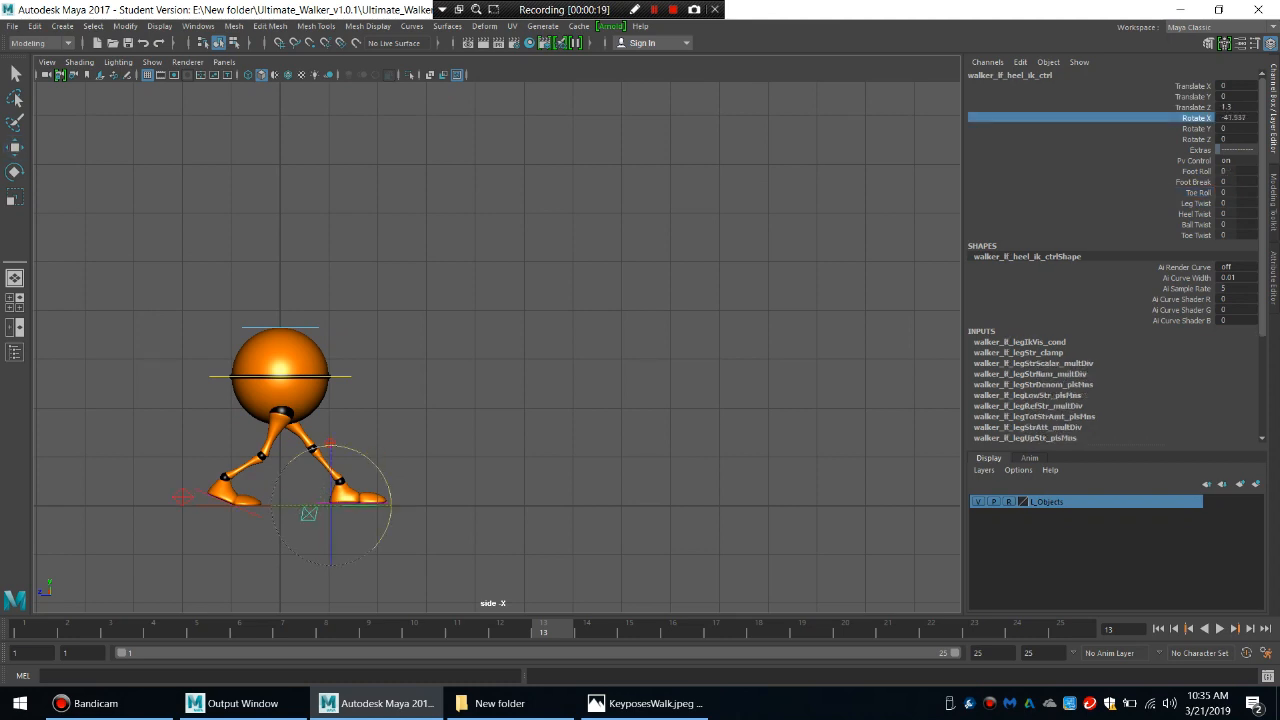
{"action": "key", "text": "ctrl+z"}
{"action": "mouse_move", "coordinate": [379, 469]}
{"action": "left_mouse_down"}
{"action": "mouse_move", "coordinate": [385, 480]}
{"action": "mouse_move", "coordinate": [353, 449]}
{"action": "mouse_move", "coordinate": [368, 458]}
{"action": "left_mouse_up"}
Twist the main body control to about -35.6 in Rotate Y and raise it slightly.
{"action": "left_click", "coordinate": [342, 376]}
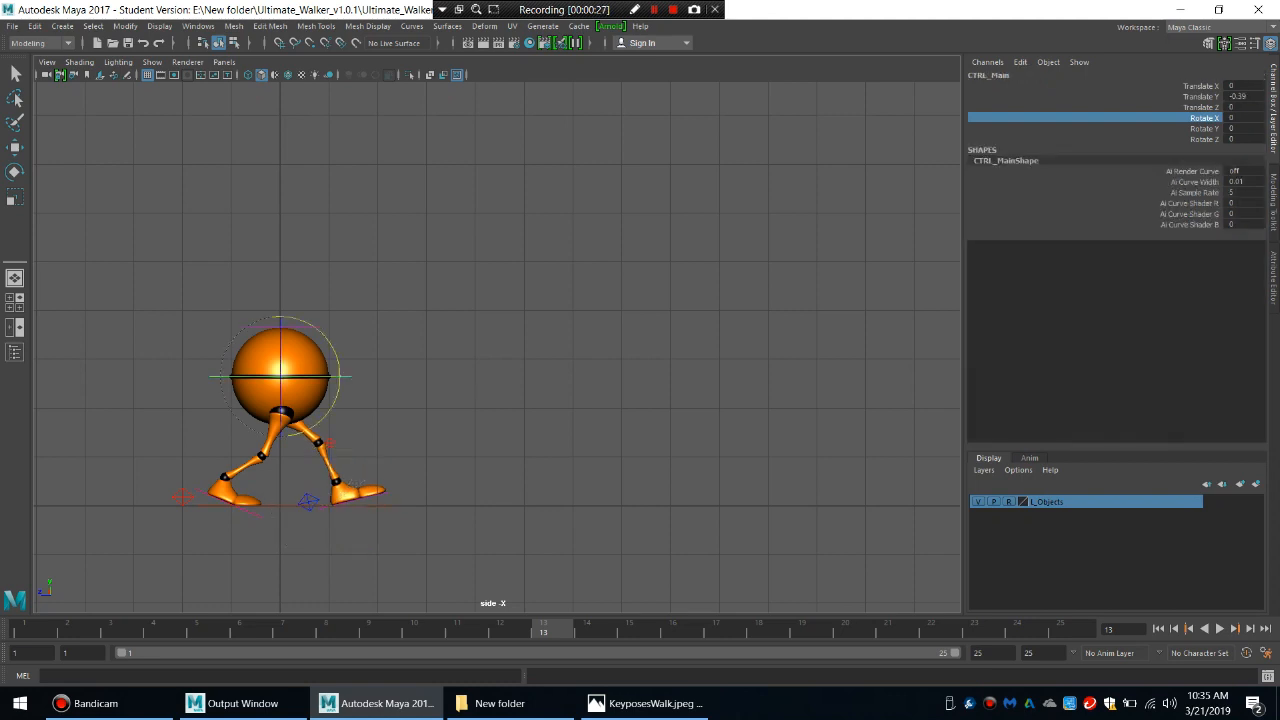
{"action": "left_click_drag", "start_coordinate": [324, 377], "coordinate": [290, 377]}
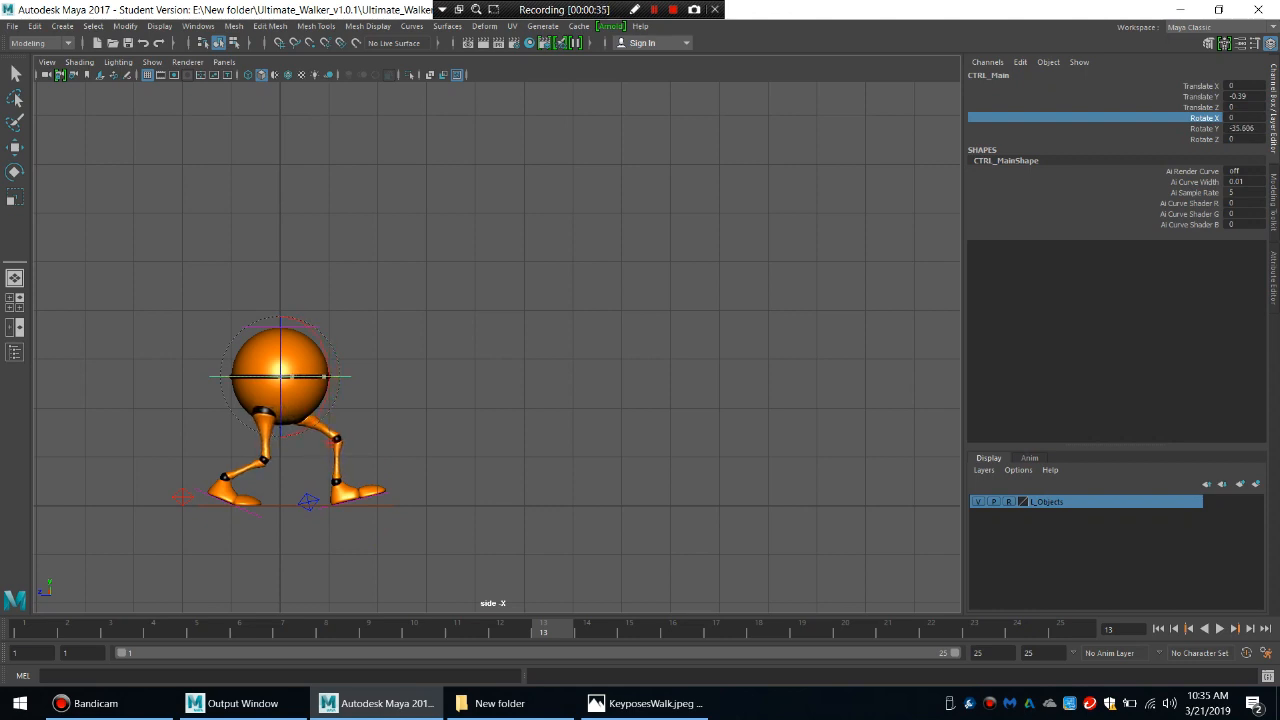
{"action": "key", "text": "w"}
{"action": "left_click_drag", "start_coordinate": [280, 313], "coordinate": [280, 303]}
Reduce the right foot's Foot Roll to about 15.2 and raise the main body control to about -0.17 in Translate Y.
{"action": "left_click", "coordinate": [183, 497]}
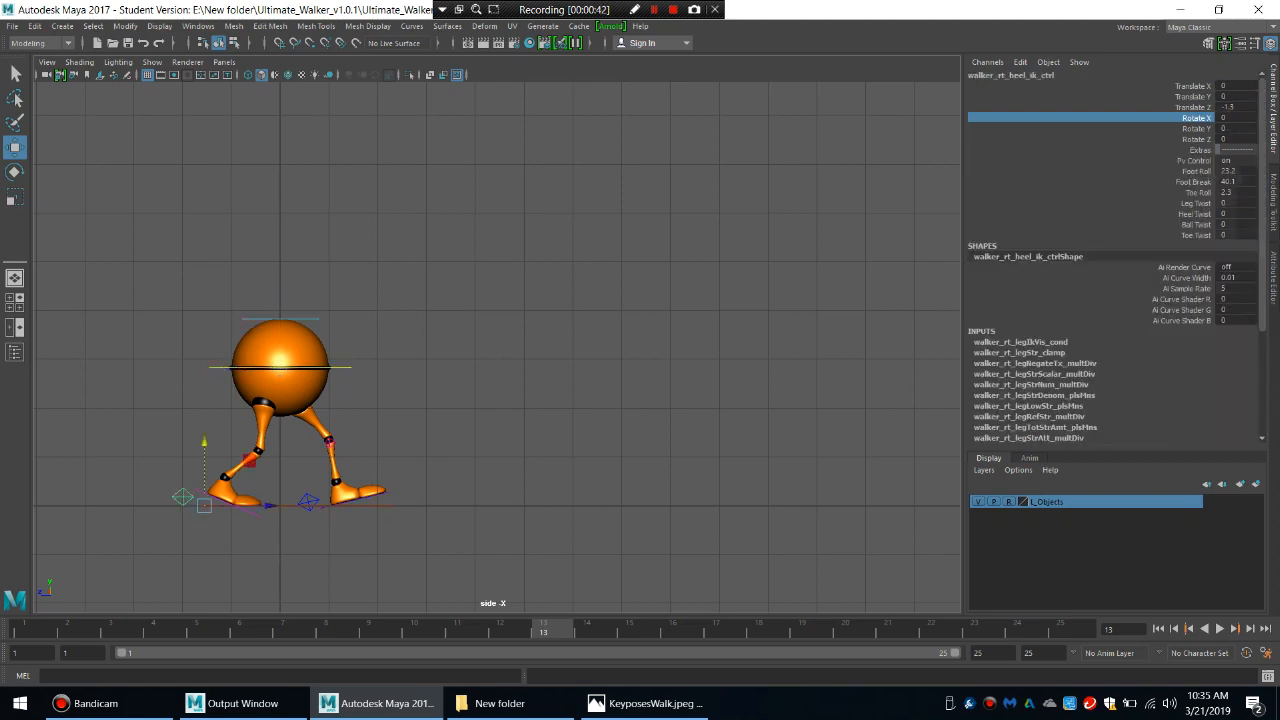
{"action": "left_click", "coordinate": [1196, 171]}
{"action": "middle_click_drag", "start_coordinate": [640, 340], "coordinate": [563, 340]}
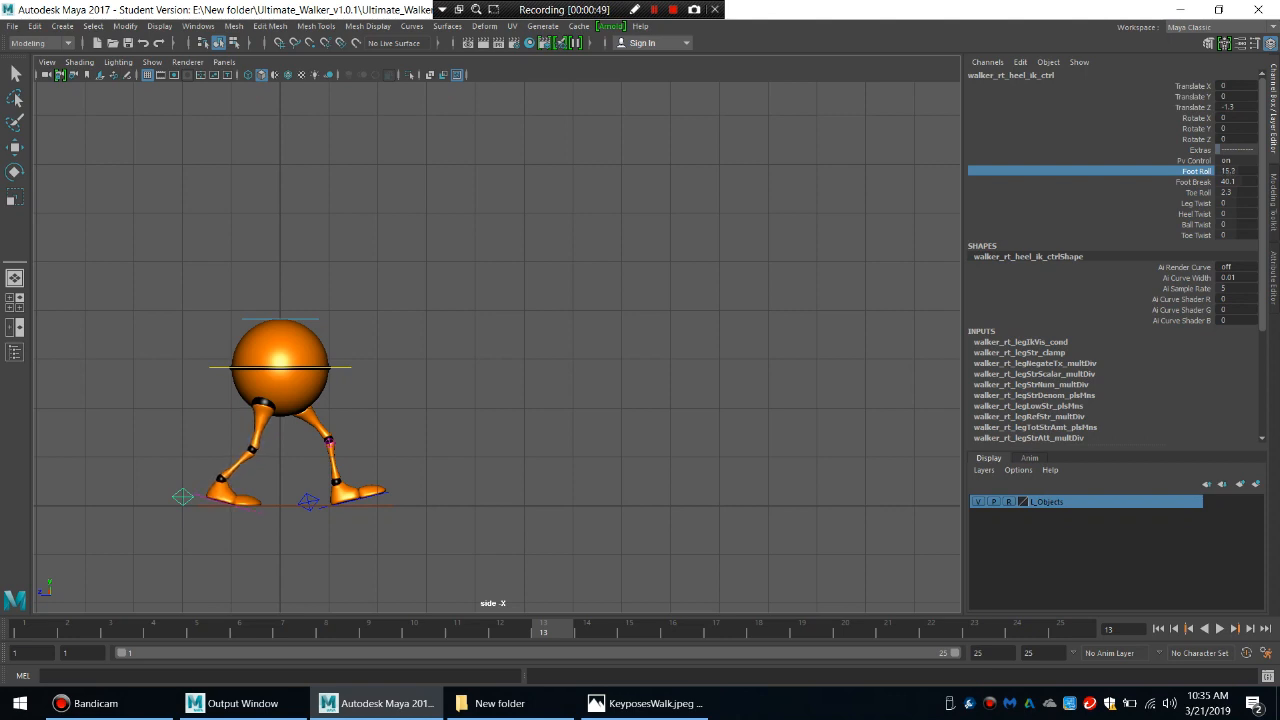
{"action": "left_click", "coordinate": [342, 367]}
{"action": "left_click_drag", "start_coordinate": [280, 304], "coordinate": [280, 303]}
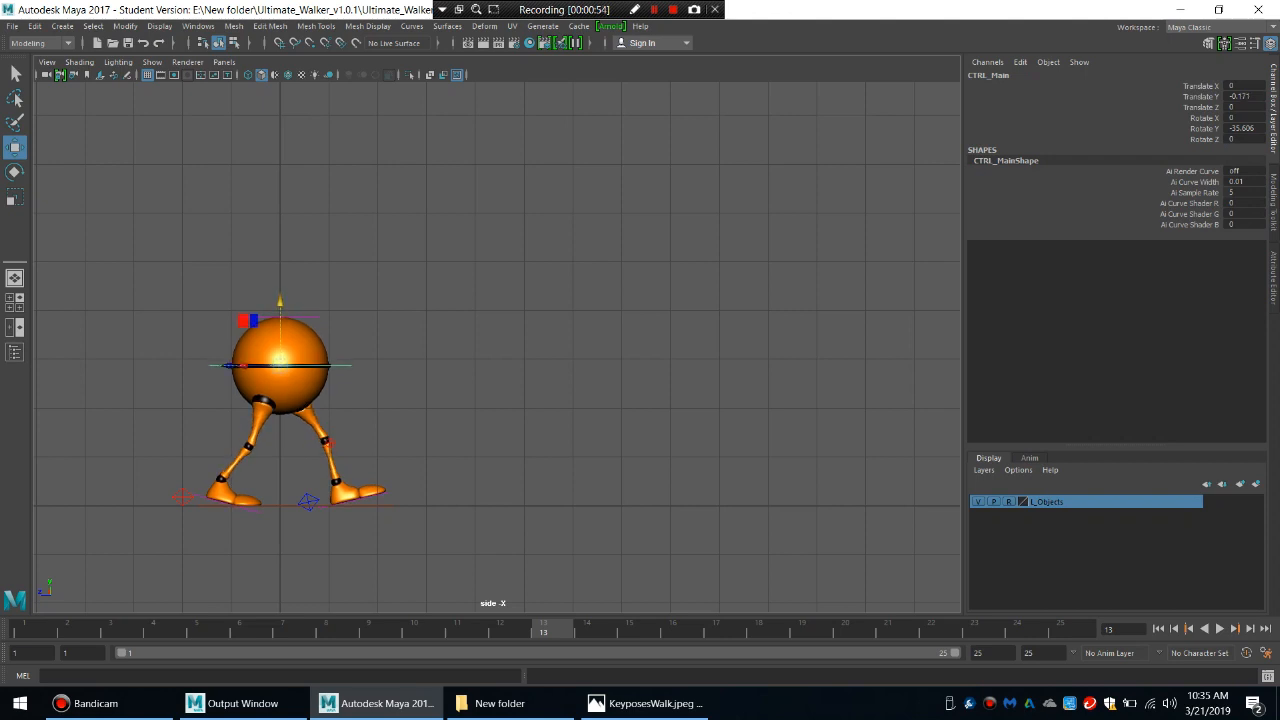
Select the main body and both heel controls together and key the contact pose at frames 1 and 25.
{"action": "key", "text": "q"}
{"action": "left_click", "coordinate": [182, 497]}
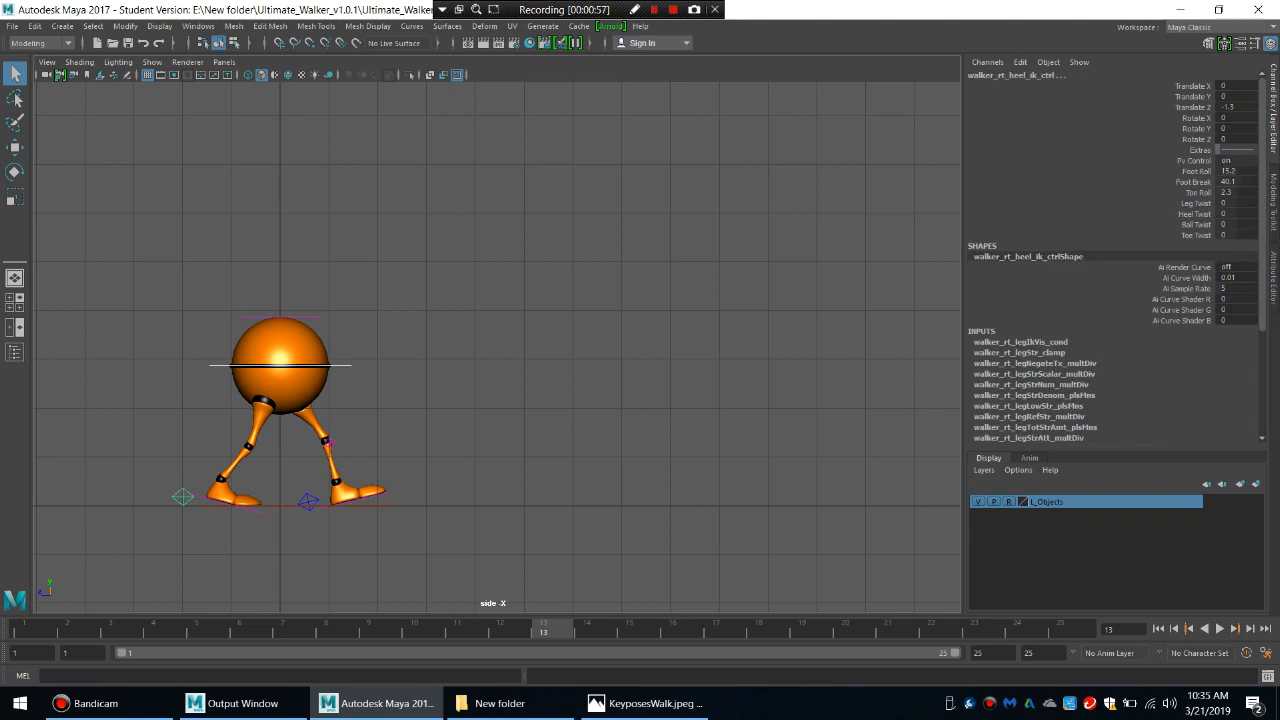
{"action": "left_click", "coordinate": [309, 500]}
{"action": "left_click", "coordinate": [33, 629]}
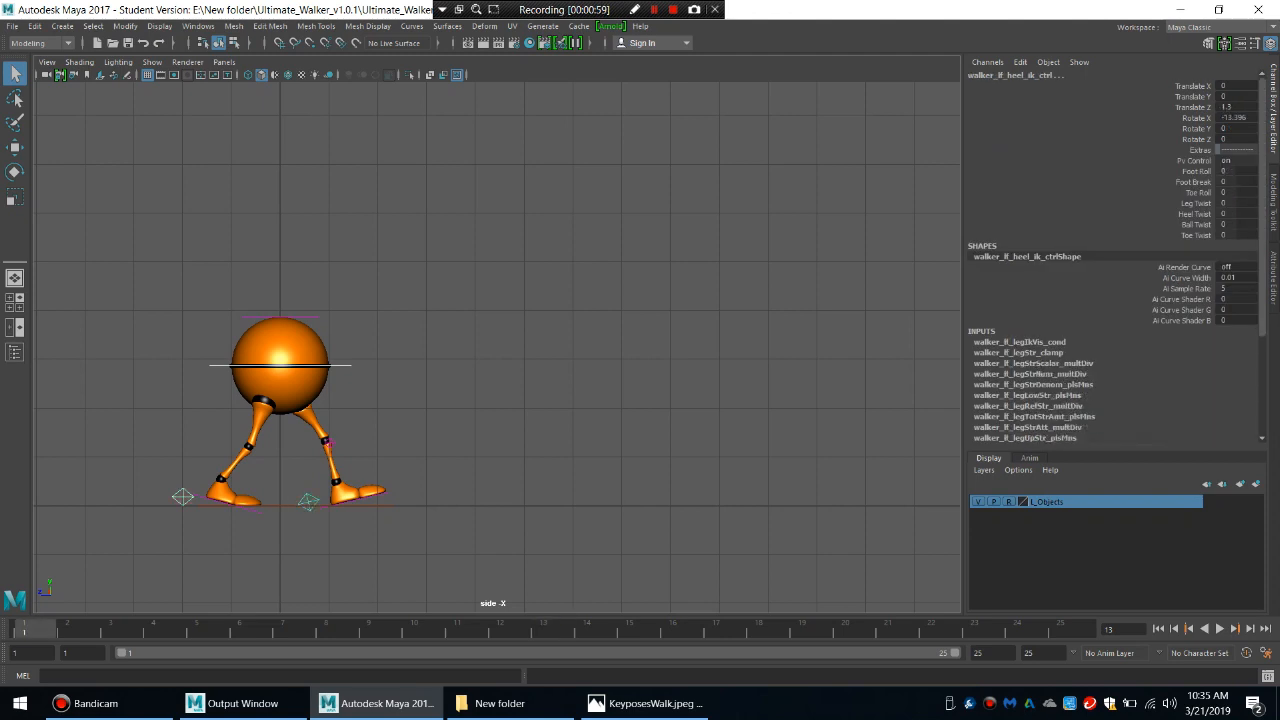
{"action": "key", "text": "s"}
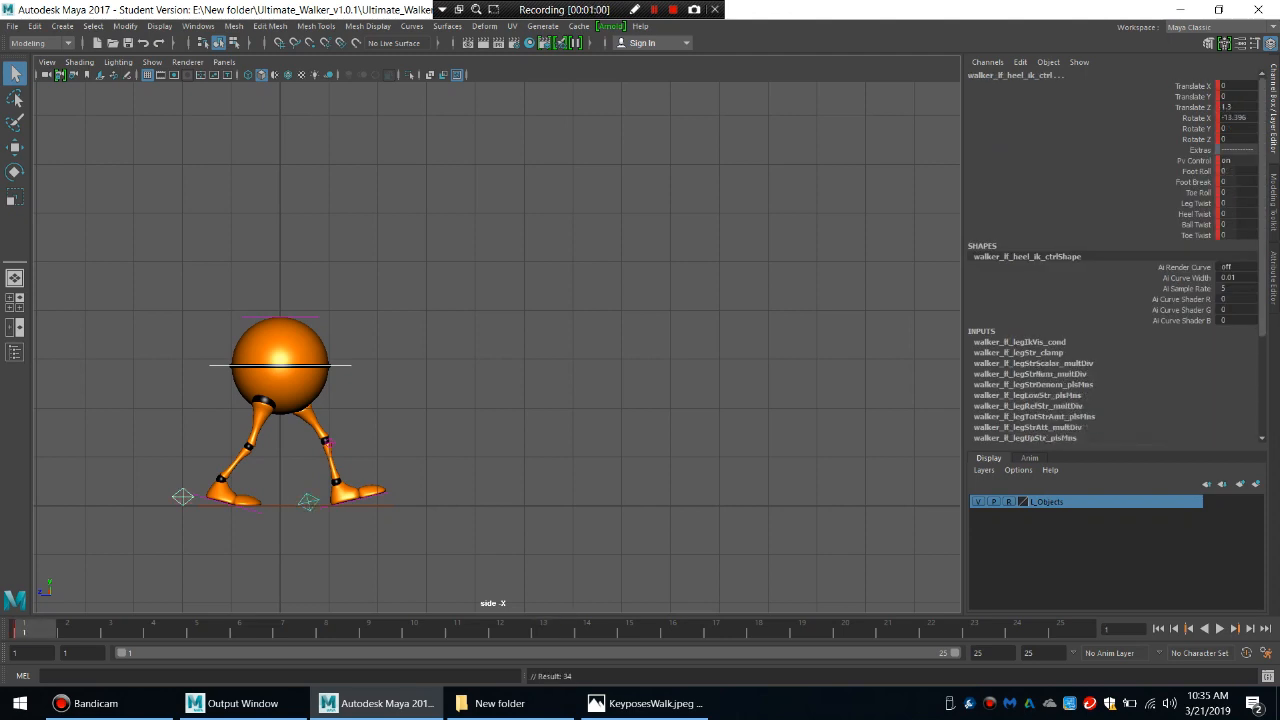
{"action": "left_click", "coordinate": [1069, 629]}
{"action": "key", "text": "s"}
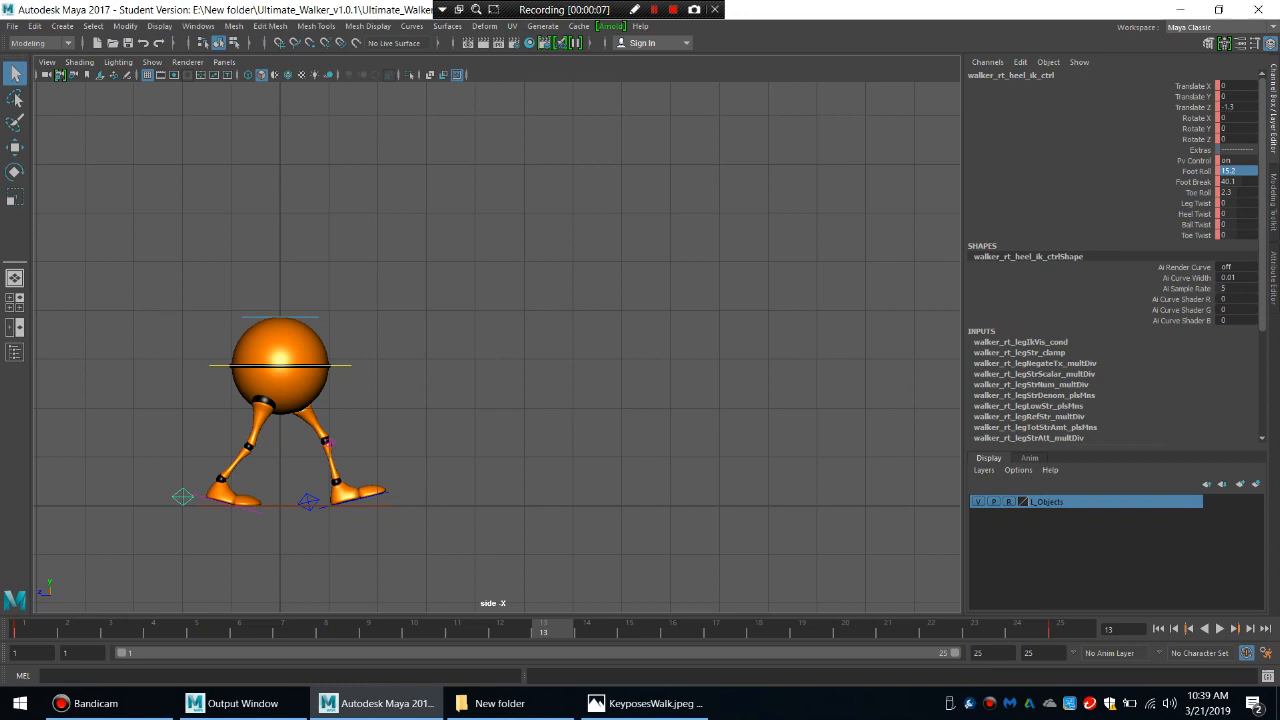
Set the main body control's Rotate Y to 35.606 at frame 13 to mirror the hip twist.
{"action": "left_click", "coordinate": [342, 366]}
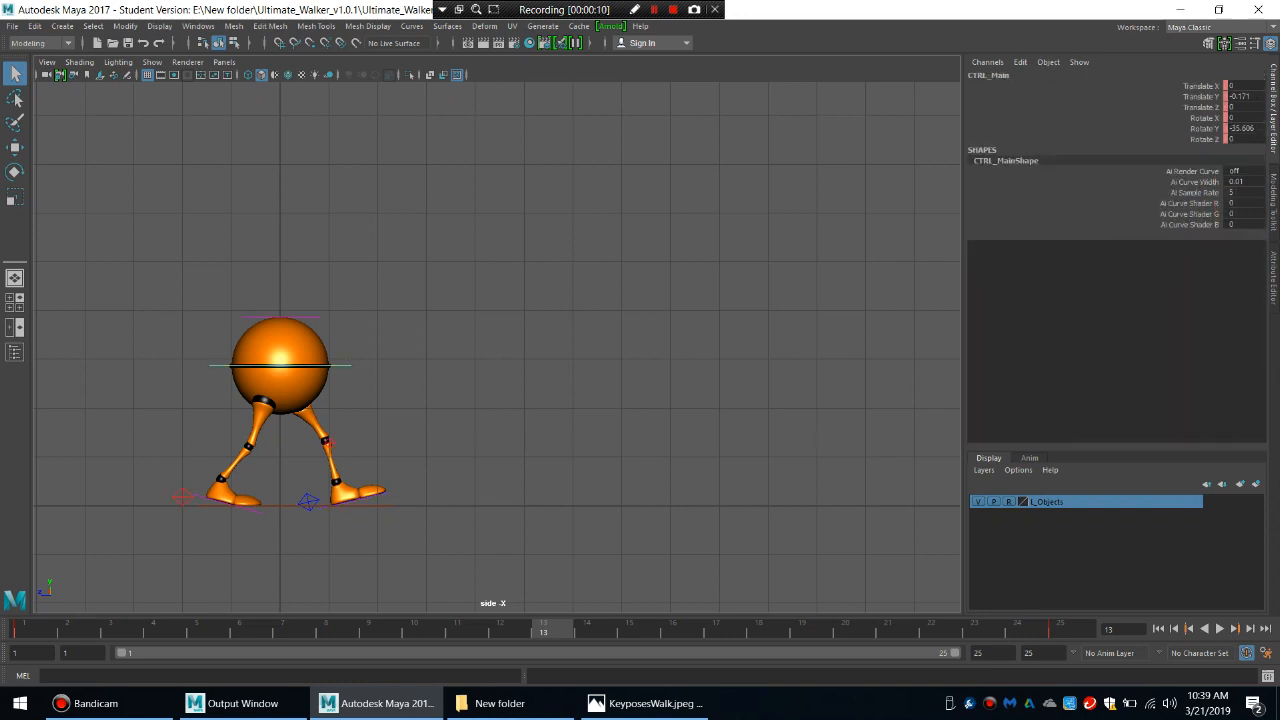
{"action": "left_click", "coordinate": [1242, 128]}
{"action": "left_click", "coordinate": [1229, 128]}
{"action": "key", "text": "Delete"}
{"action": "key", "text": "Return"}
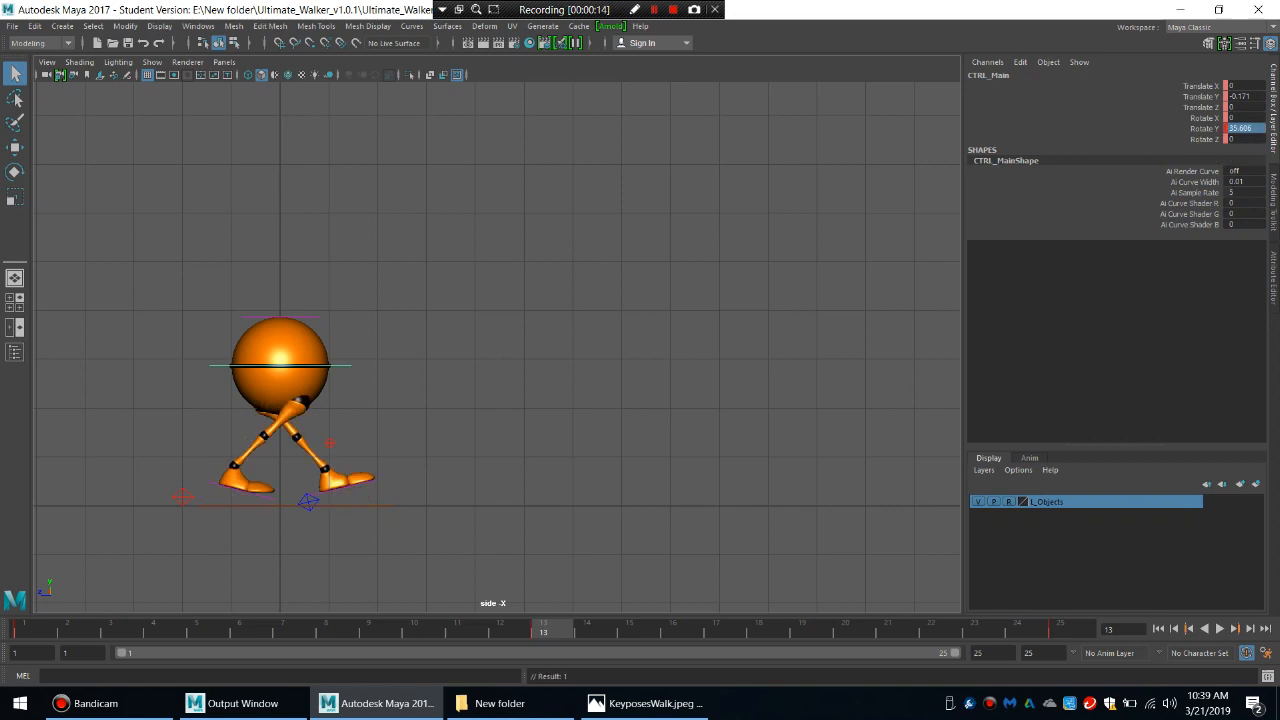
At frame 13, copy the left heel control's Rotate X of -13.396 to the right heel control and set its Translate Z to 1.3.
{"action": "left_click", "coordinate": [182, 497]}
{"action": "left_click", "coordinate": [308, 500]}
{"action": "left_click", "coordinate": [1237, 118]}
{"action": "key", "text": "ctrl+c"}
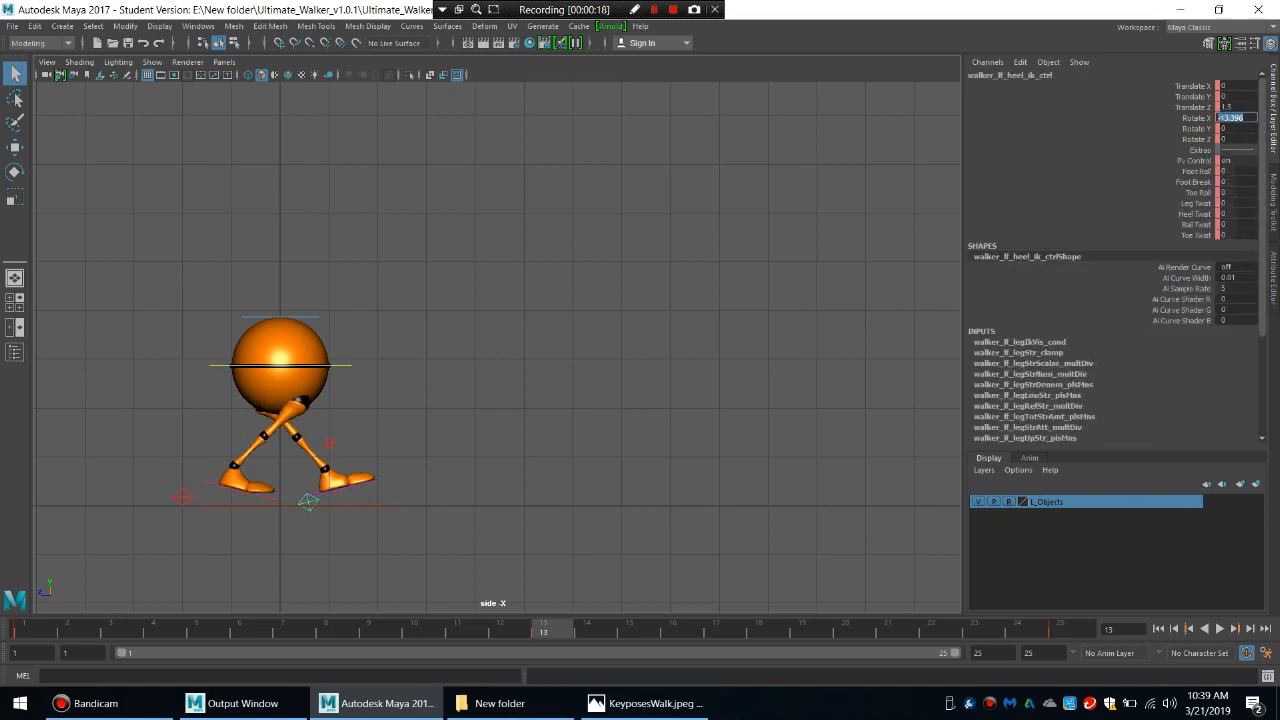
{"action": "left_click", "coordinate": [182, 497]}
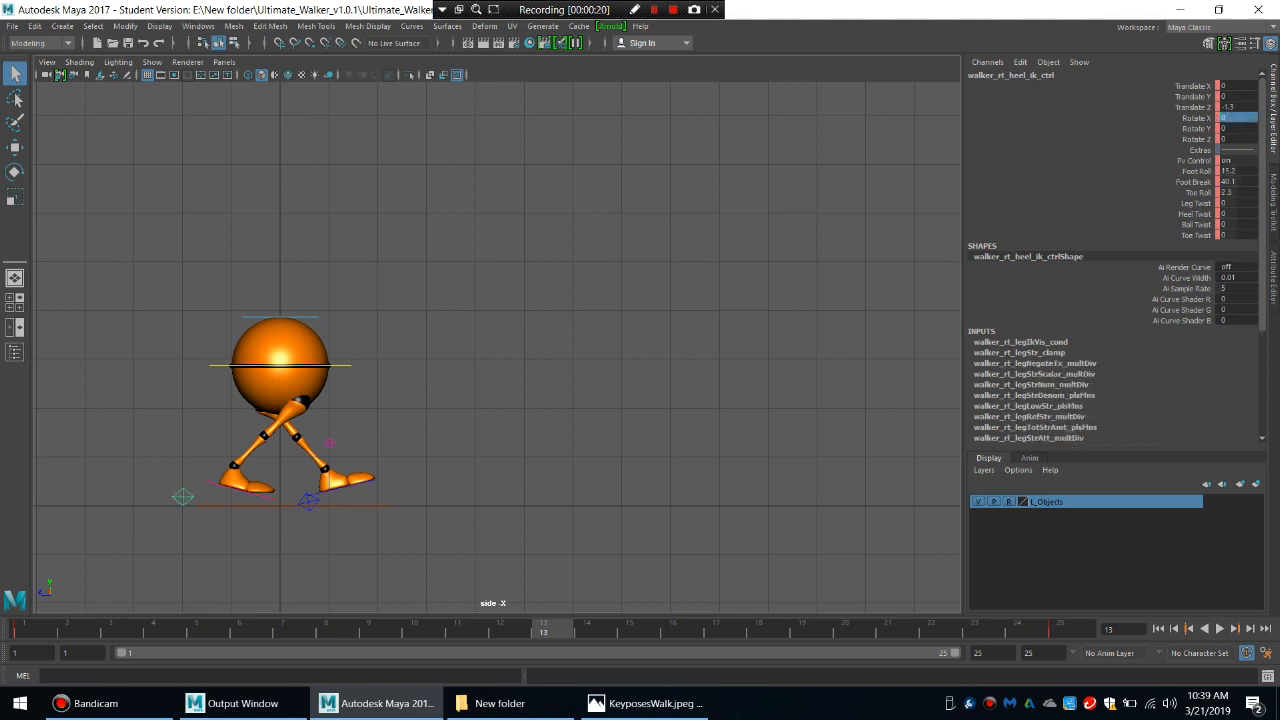
{"action": "left_click", "coordinate": [1237, 118]}
{"action": "key", "text": "ctrl+v"}
{"action": "left_click", "coordinate": [1237, 107]}
{"action": "left_click", "coordinate": [1221, 107]}
{"action": "key", "text": "BackSpace"}
{"action": "key", "text": "Return"}
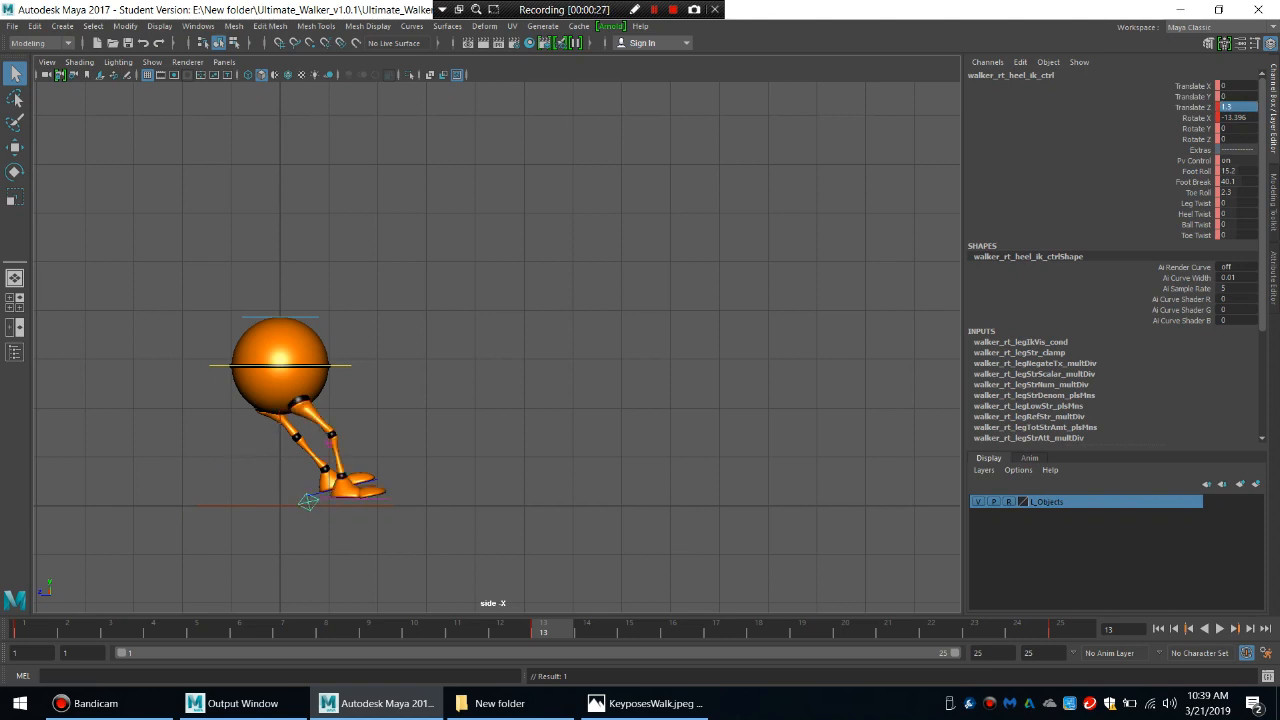
Compare the left and right heel control values at frame 1 with the pose at frame 13.
{"action": "left_click", "coordinate": [24, 629]}
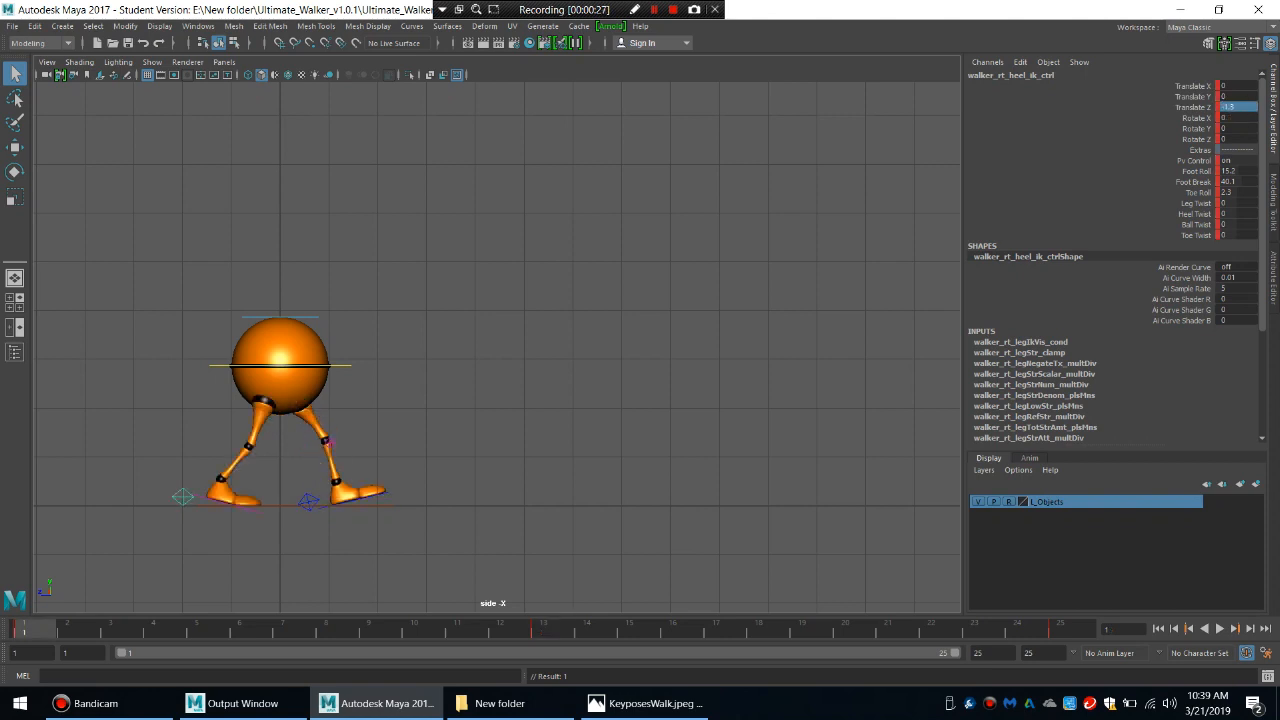
{"action": "left_click", "coordinate": [308, 501]}
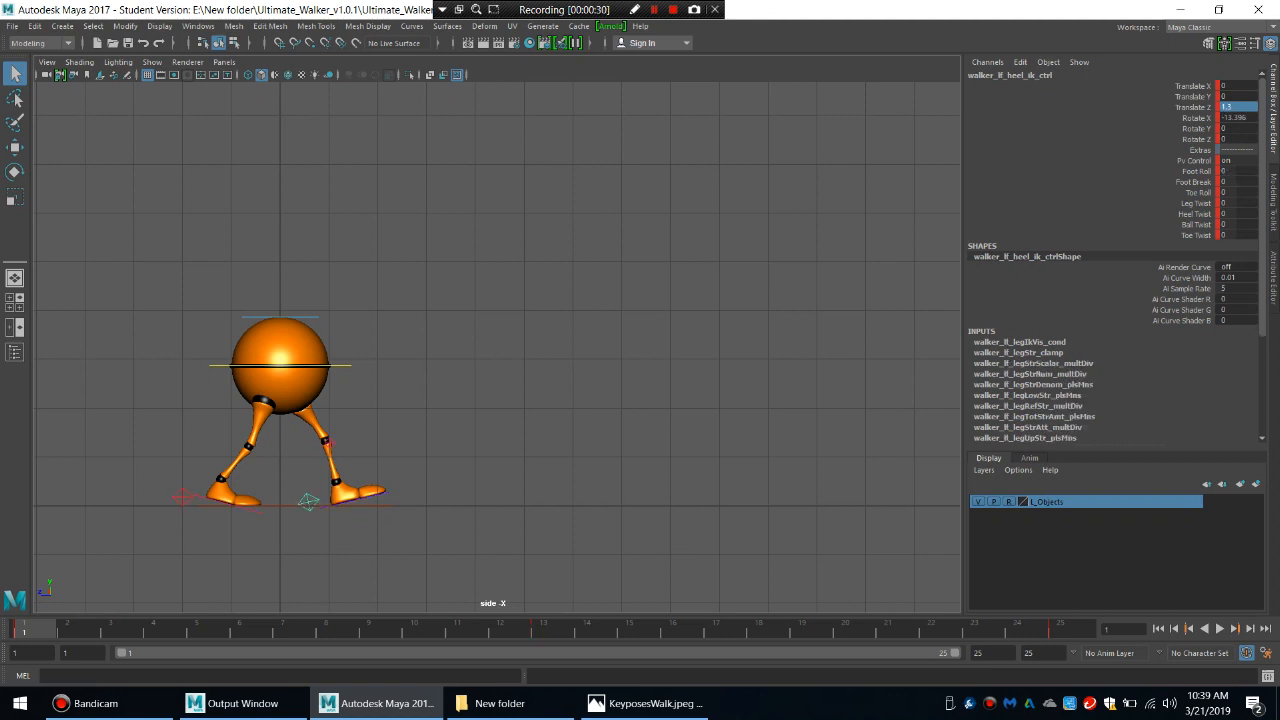
{"action": "left_click", "coordinate": [182, 497]}
{"action": "left_click", "coordinate": [1237, 171]}
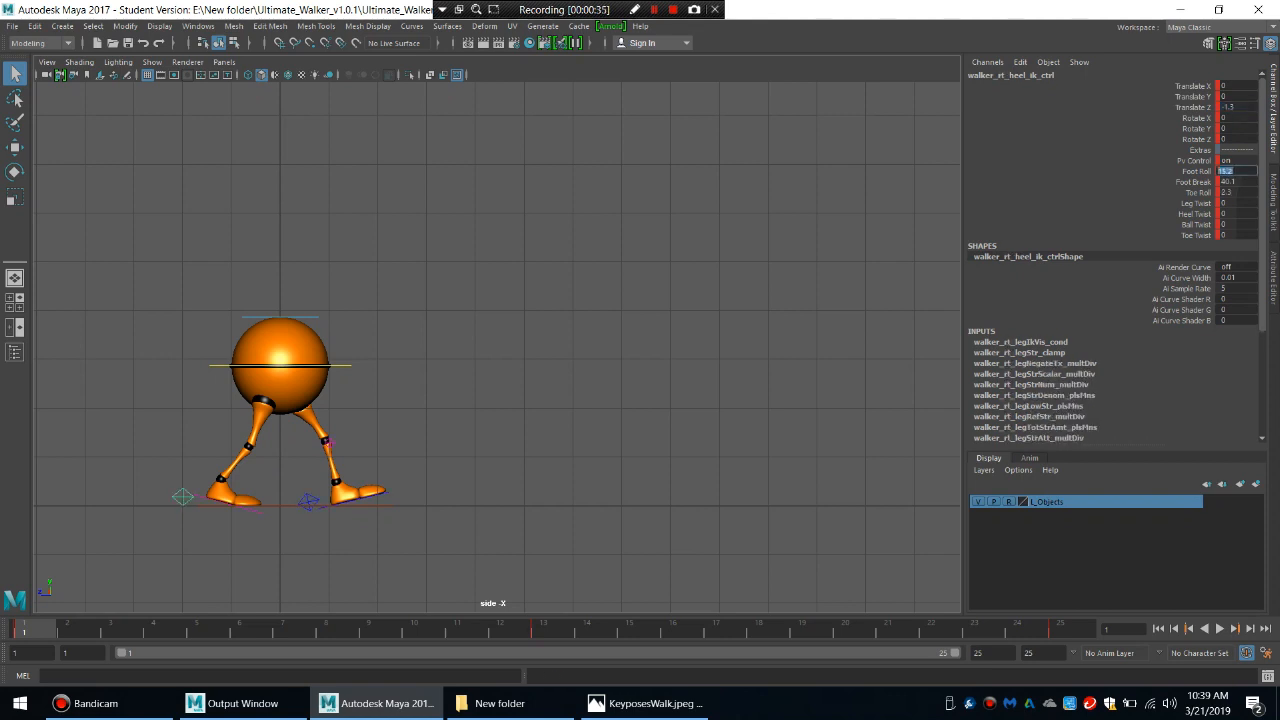
{"action": "left_click", "coordinate": [551, 630]}
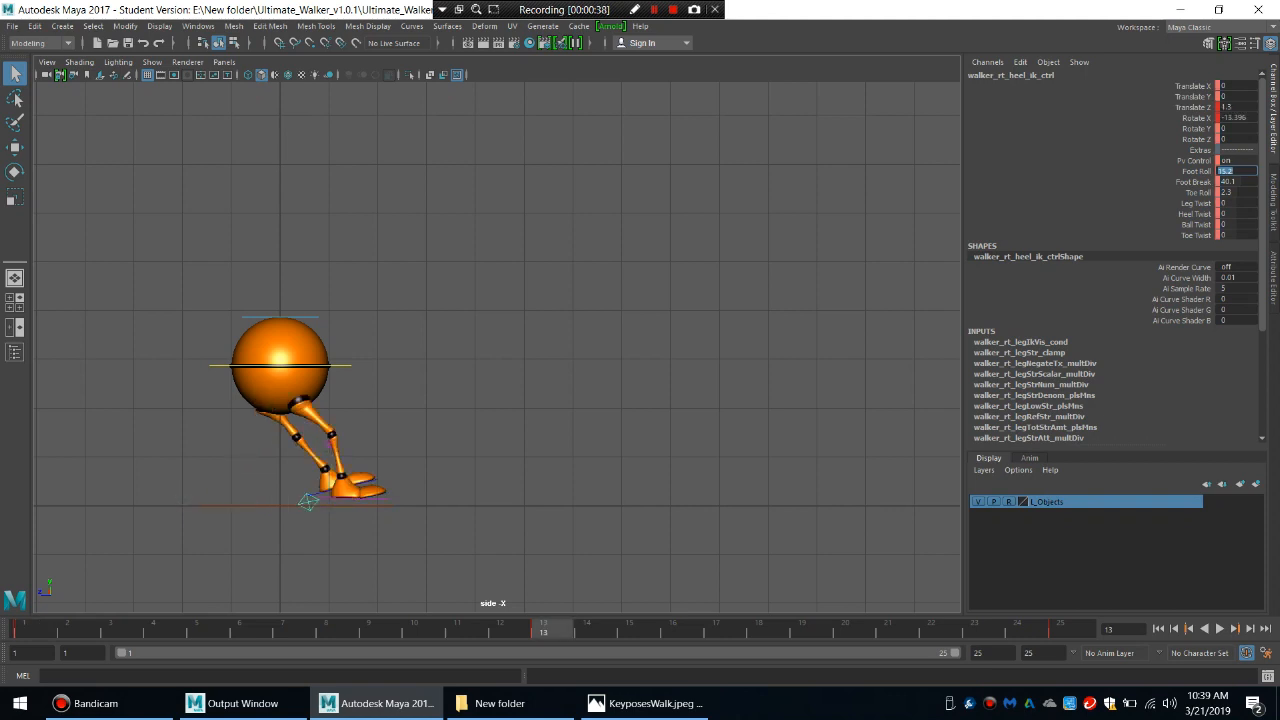
Set the left heel control's Translate Z to -1.3 at frame 13.
{"action": "left_click", "coordinate": [29, 630]}
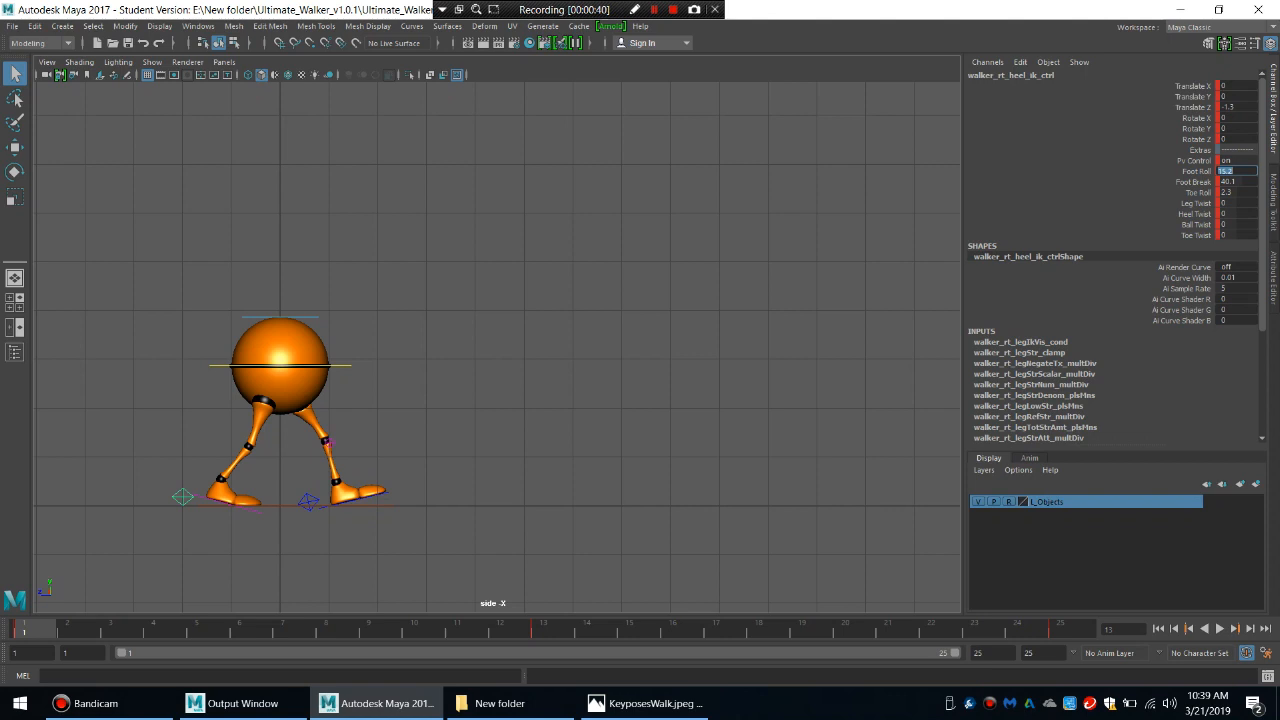
{"action": "left_click", "coordinate": [385, 492]}
{"action": "left_click", "coordinate": [551, 630]}
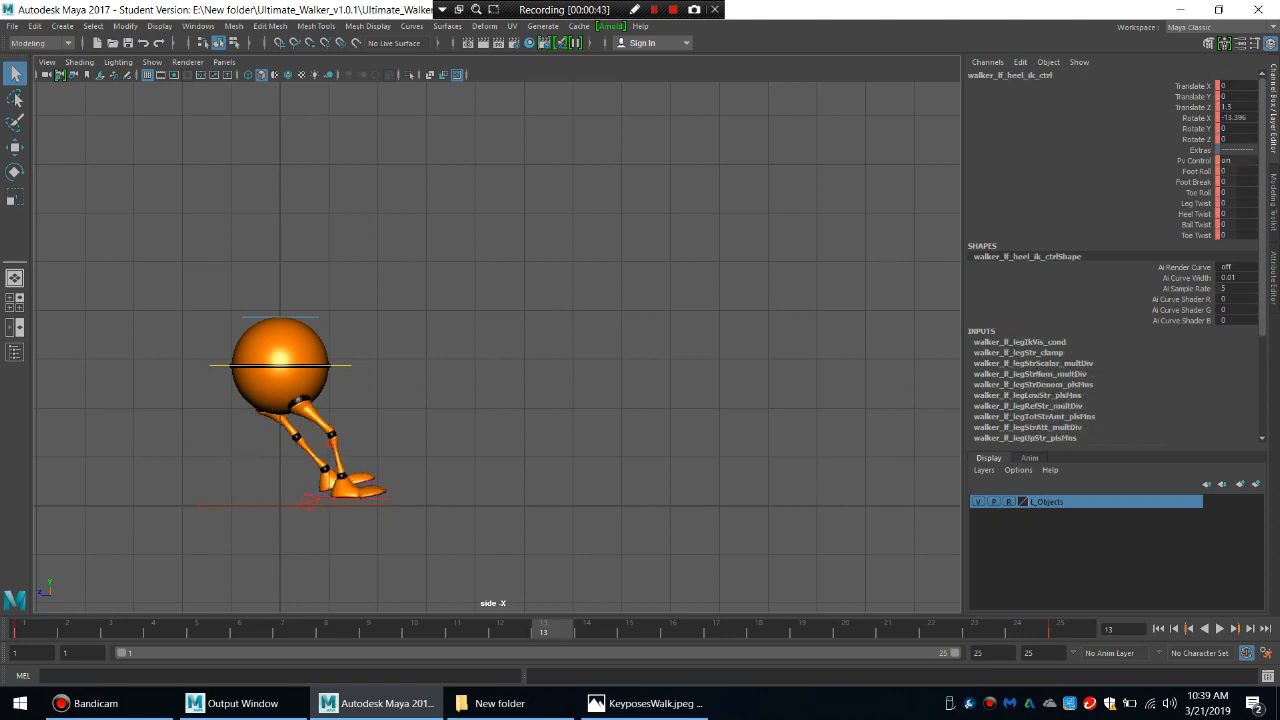
{"action": "double_click", "coordinate": [1222, 107]}
{"action": "type", "text": "-"}
{"action": "key", "text": "Return"}
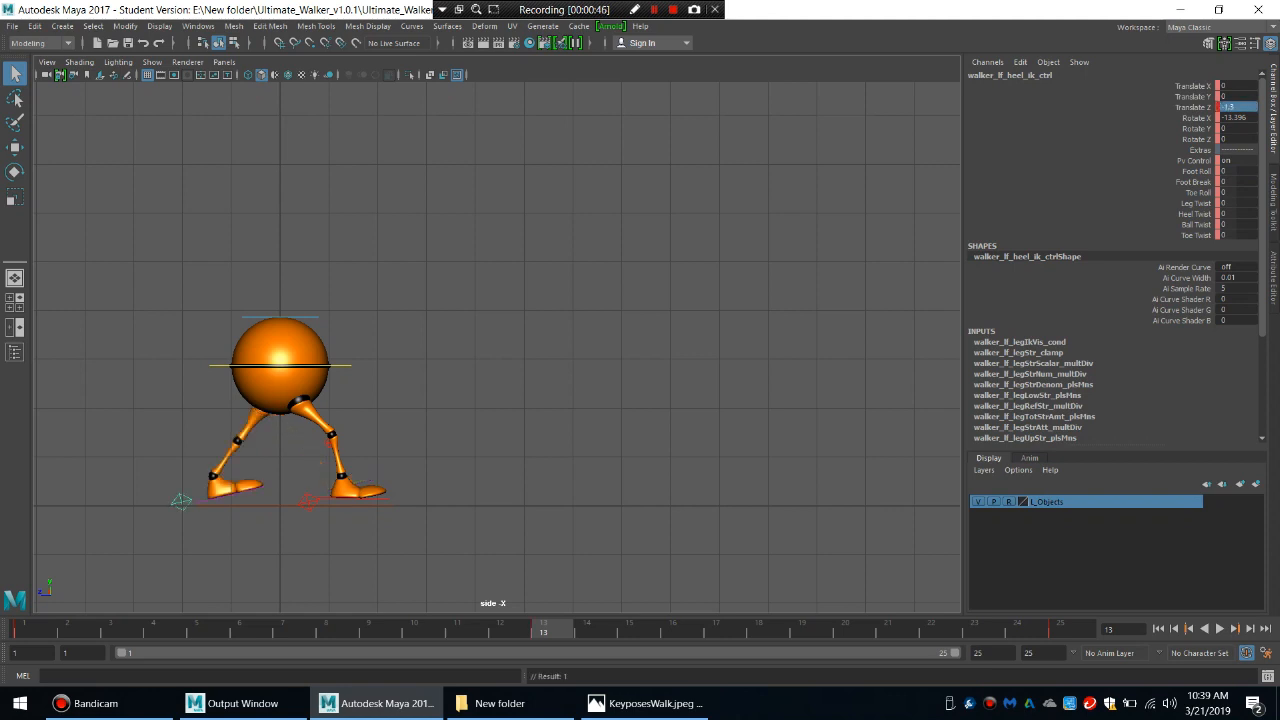
At frame 13, set the left heel control's Rotate X to 0, Foot Roll to 15.2, Foot Break to 40 and Toe Roll to 2.3.
{"action": "left_click", "coordinate": [1230, 118]}
{"action": "type", "text": "0"}
{"action": "key", "text": "Return"}
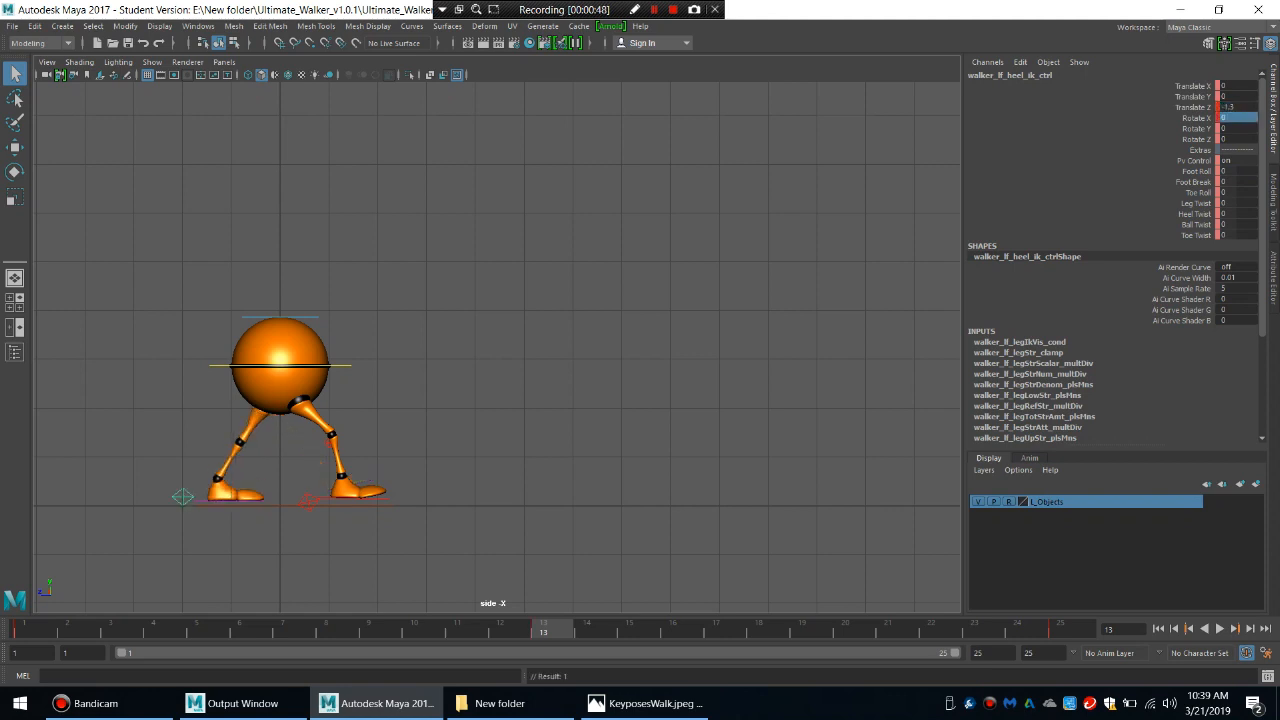
{"action": "left_click", "coordinate": [1236, 171]}
{"action": "type", "text": "15.2"}
{"action": "key", "text": "Return"}
{"action": "left_click", "coordinate": [1236, 182]}
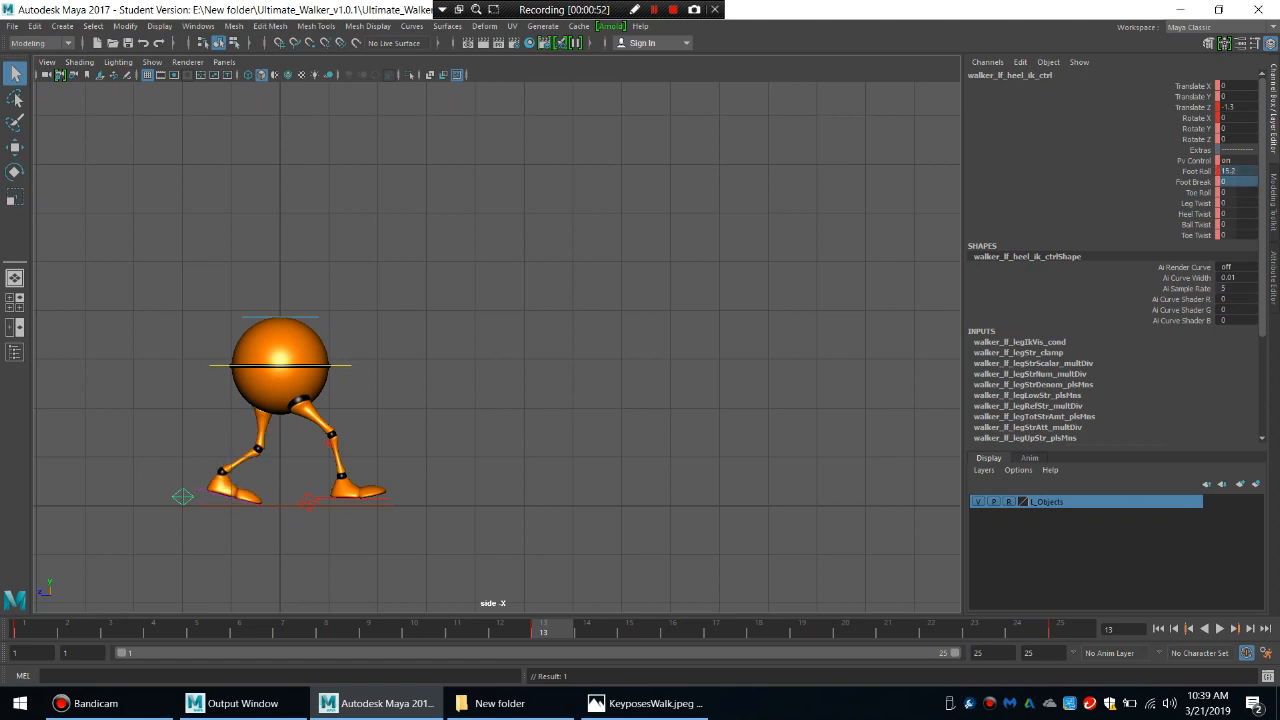
{"action": "type", "text": "4"}
{"action": "key", "text": "Tab"}
{"action": "type", "text": "2"}
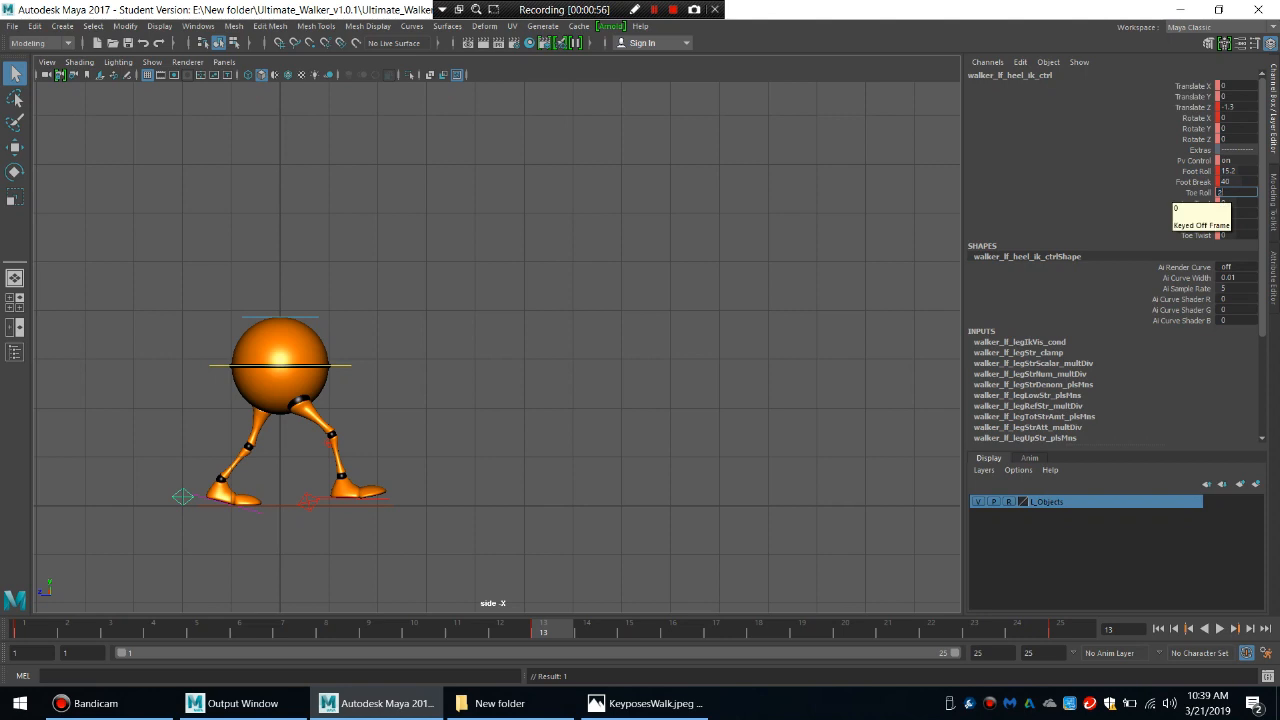
{"action": "type", "text": ".3"}
{"action": "key", "text": "Return"}
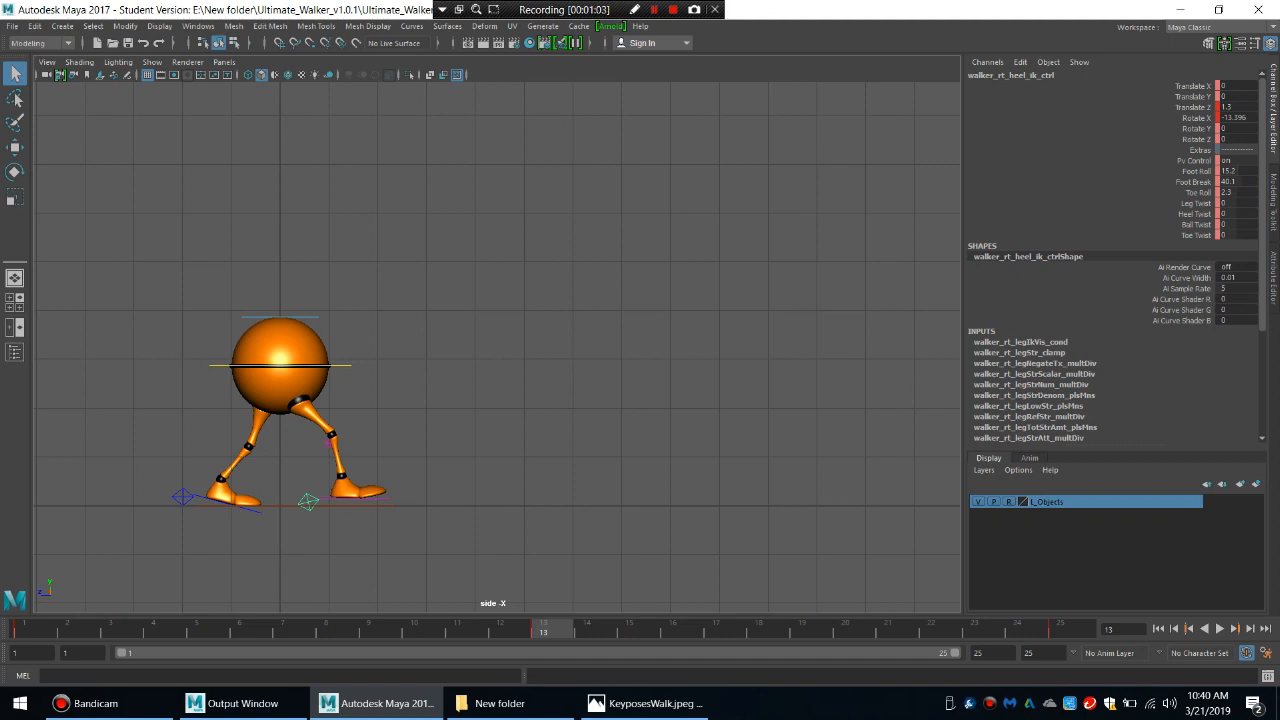
Set the right heel control's Foot Roll, Foot Break and Toe Roll to 0 at frame 13.
{"action": "left_click_drag", "start_coordinate": [1238, 171], "coordinate": [1238, 193]}
{"action": "type", "text": "0"}
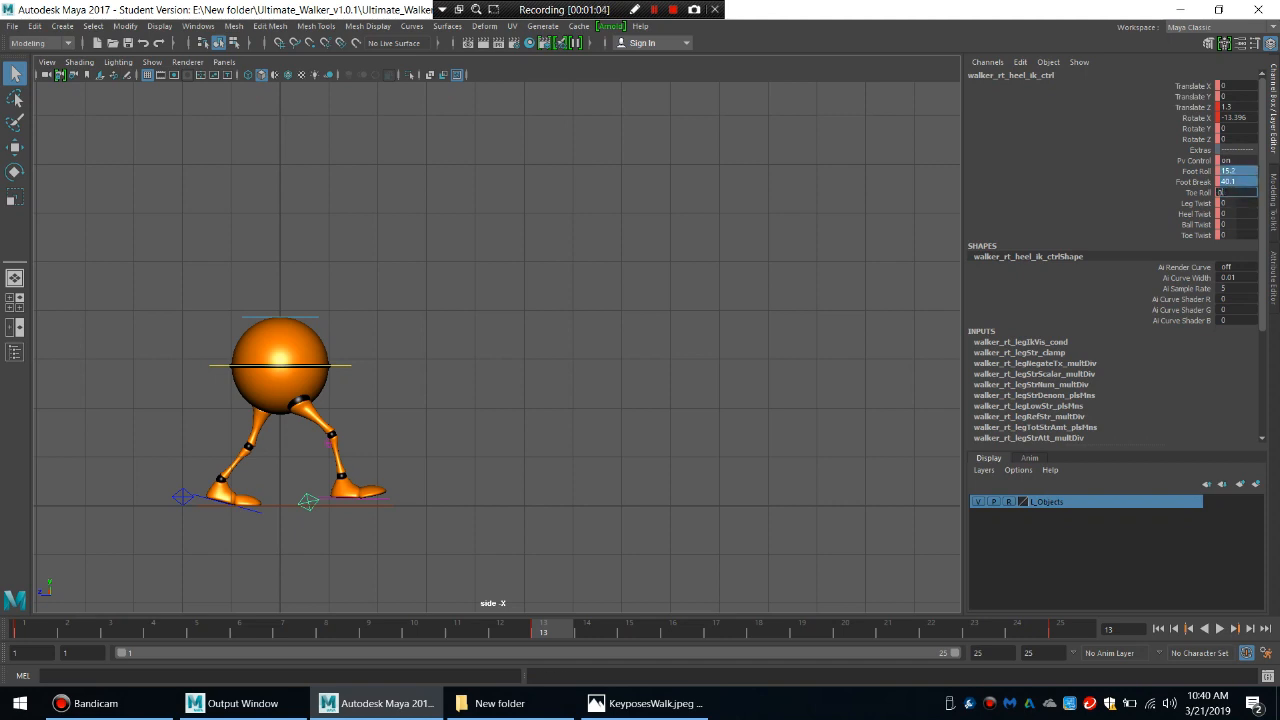
{"action": "key", "text": "Return"}
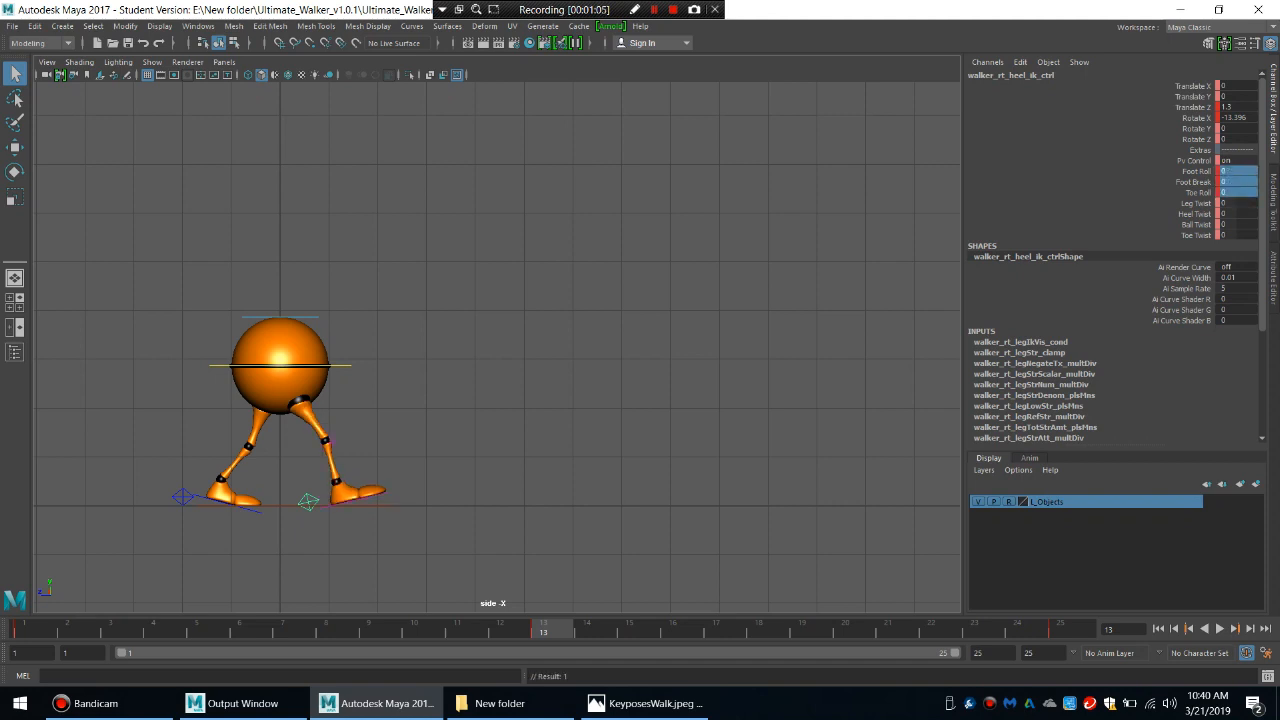
Check the pose against frame 1, then key the main body control and both heel controls at frame 13.
{"action": "left_click", "coordinate": [30, 629]}
{"action": "left_click", "coordinate": [552, 629]}
{"action": "left_click", "coordinate": [342, 366]}
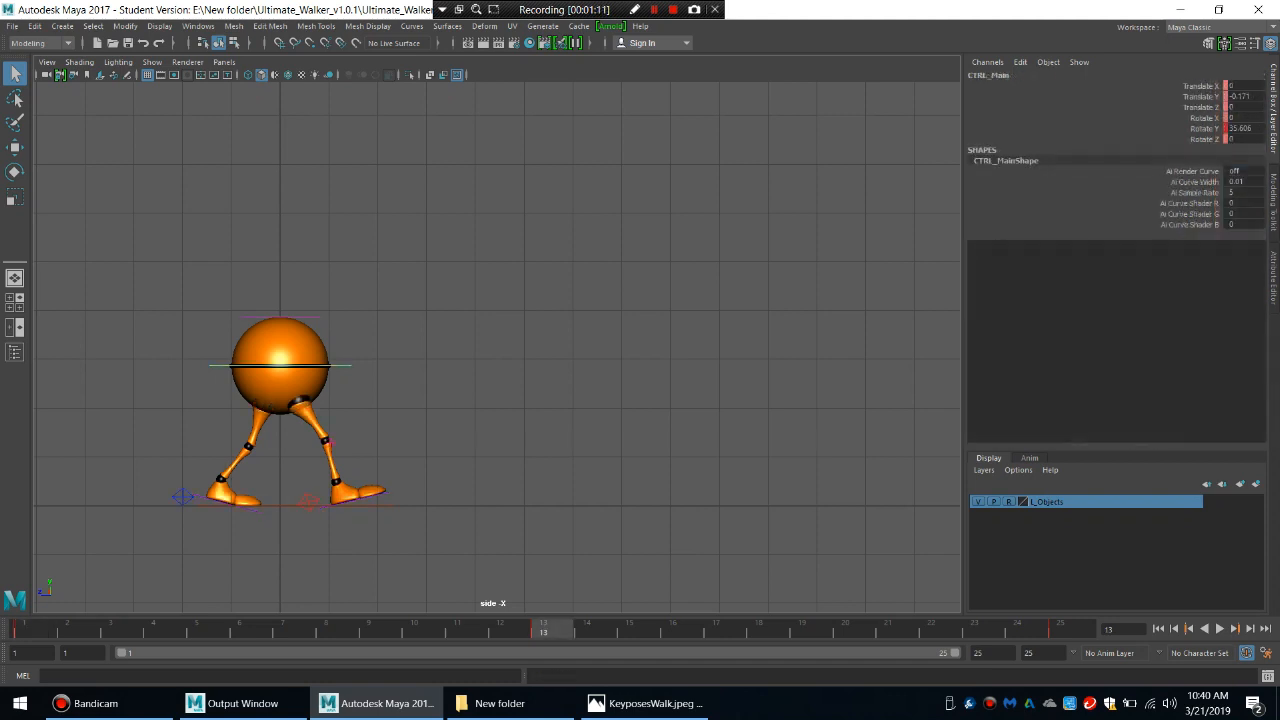
{"action": "left_click", "coordinate": [308, 501], "text": "shift"}
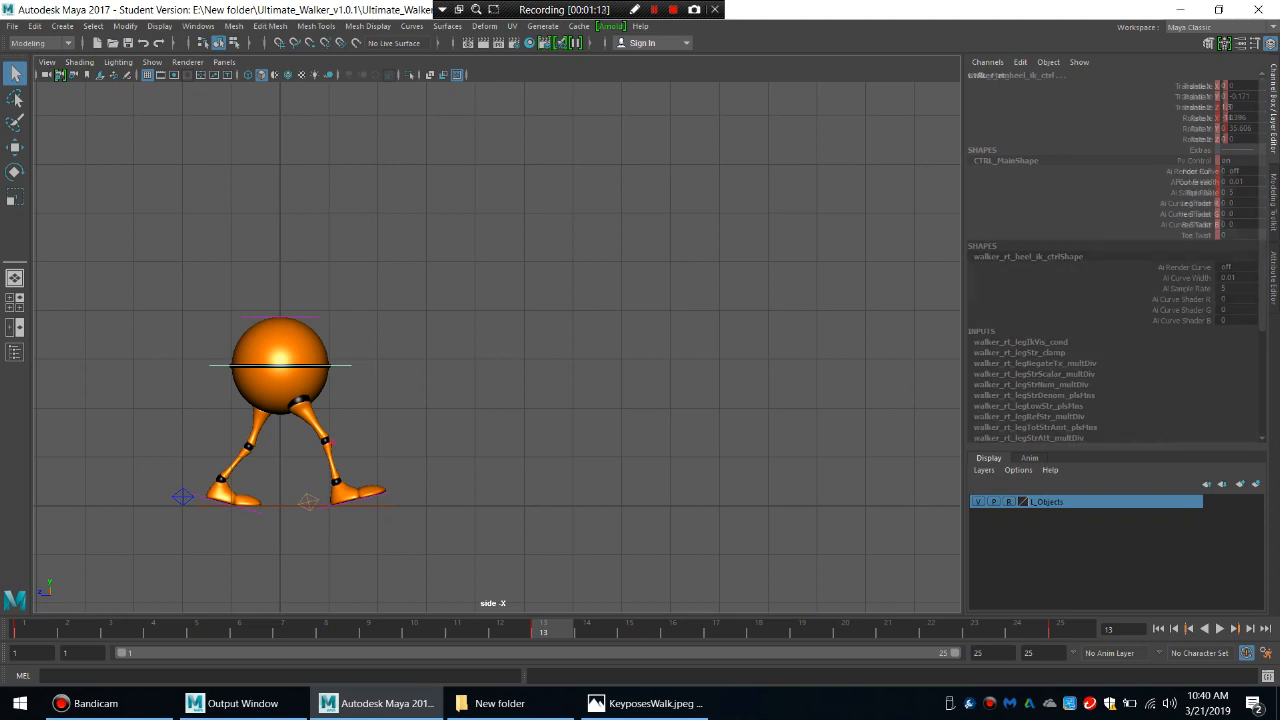
{"action": "left_click", "coordinate": [183, 497], "text": "shift"}
{"action": "key", "text": "s"}
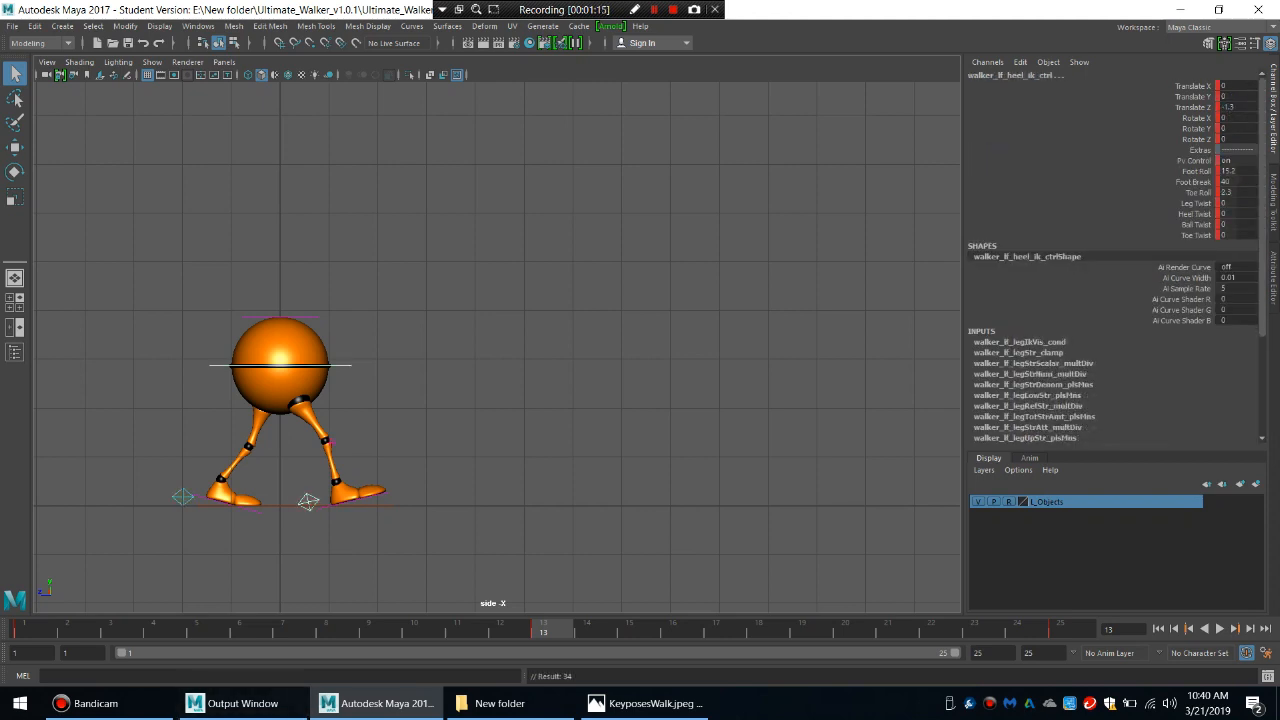
Play back the walk cycle from frame 1 several times to check the motion between the contact poses.
{"action": "left_click", "coordinate": [30, 629]}
{"action": "left_click", "coordinate": [1219, 628]}
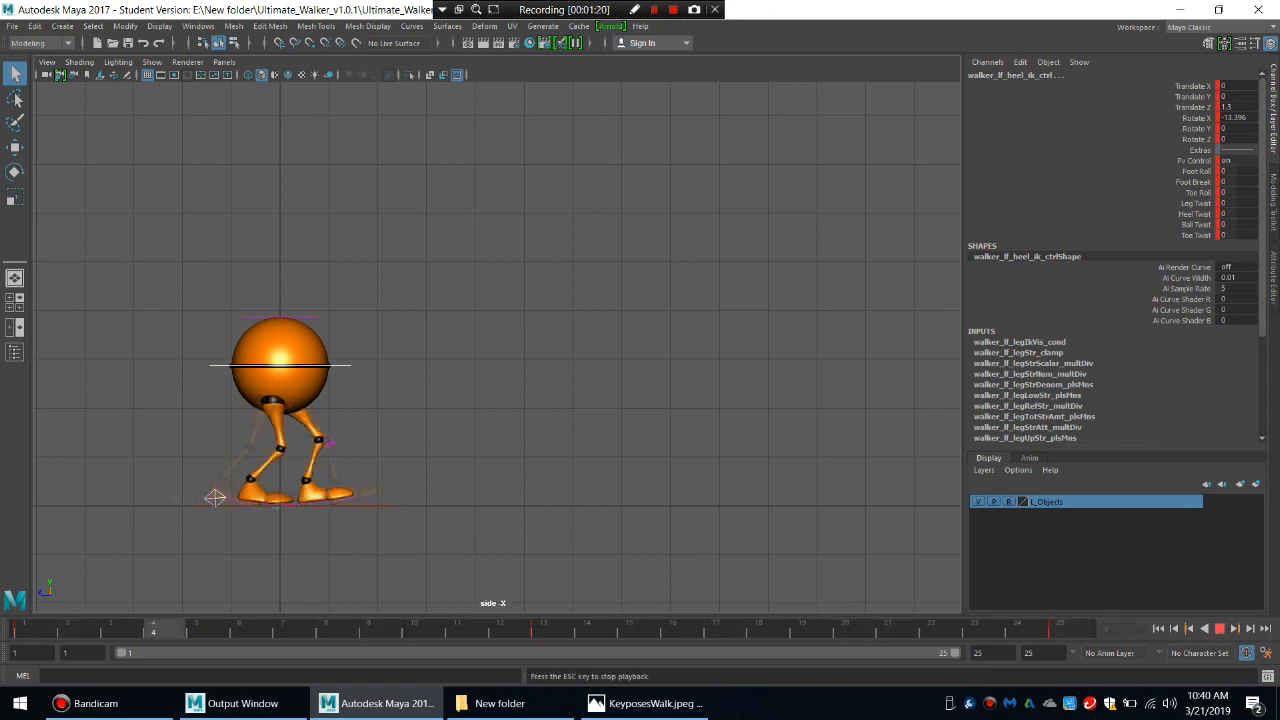
{"action": "key", "text": "Escape"}
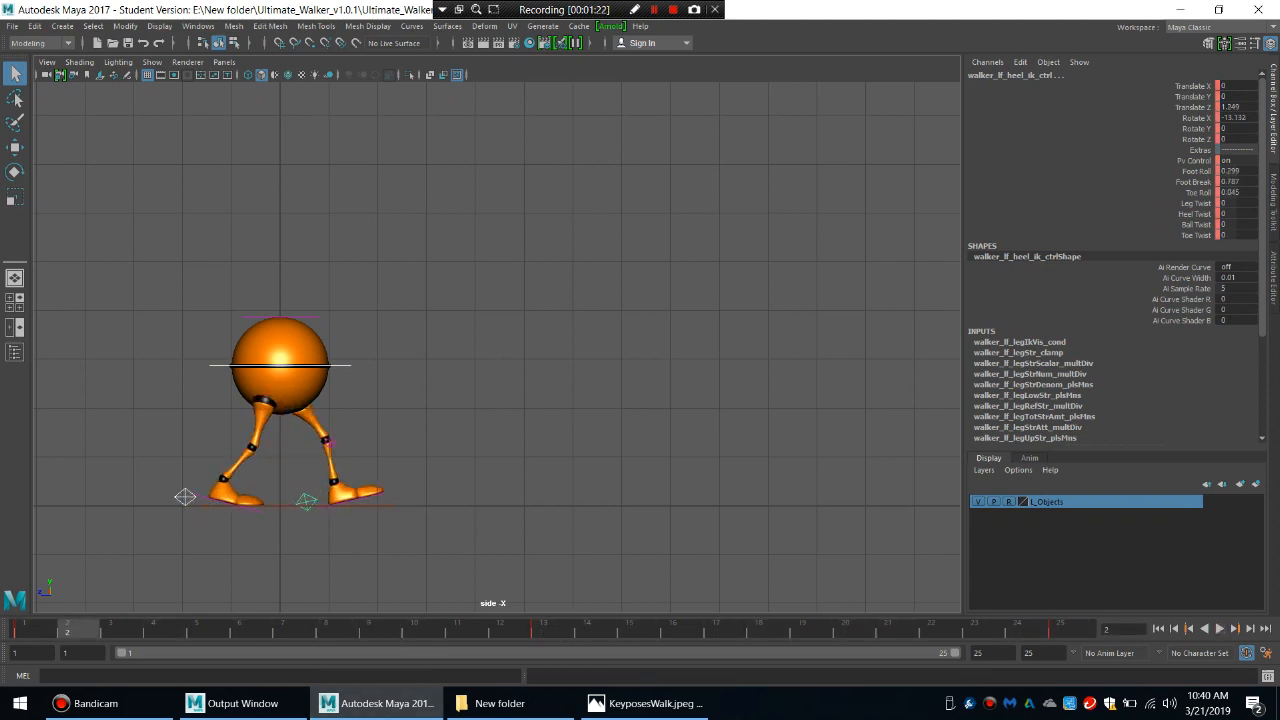
{"action": "left_click", "coordinate": [30, 629]}
{"action": "left_click", "coordinate": [1219, 628]}
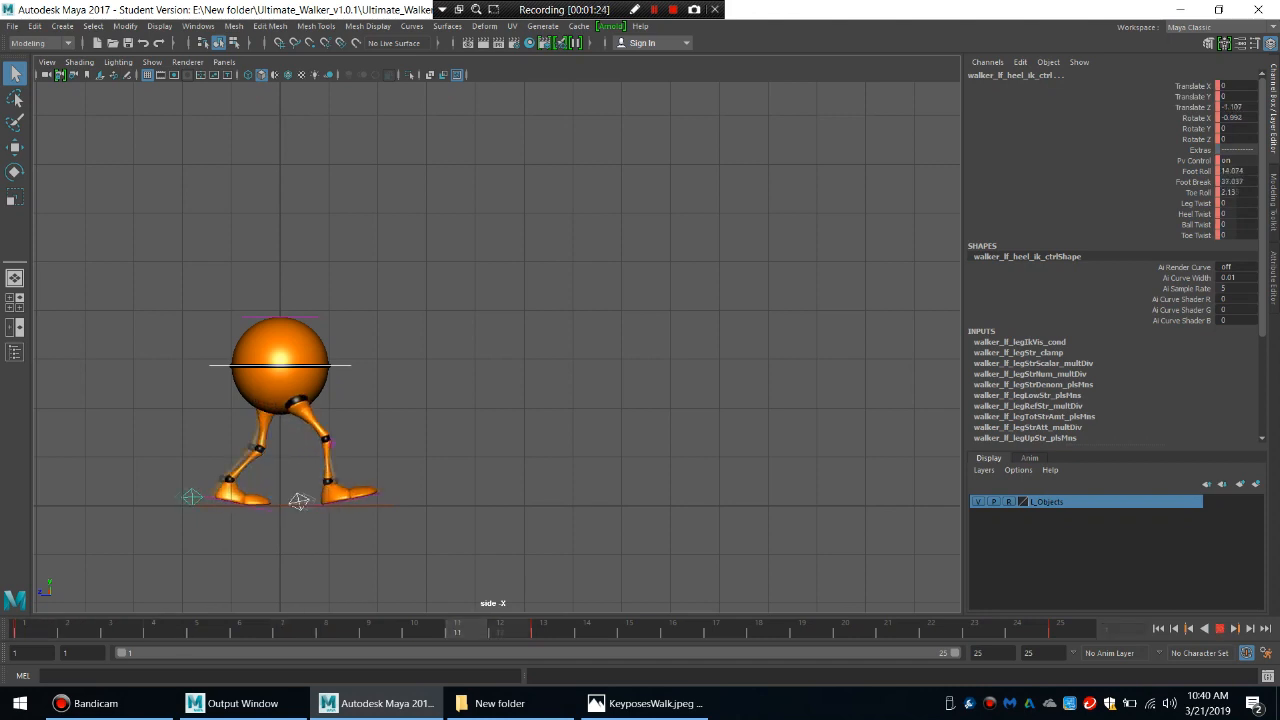
{"action": "key", "text": "Escape"}
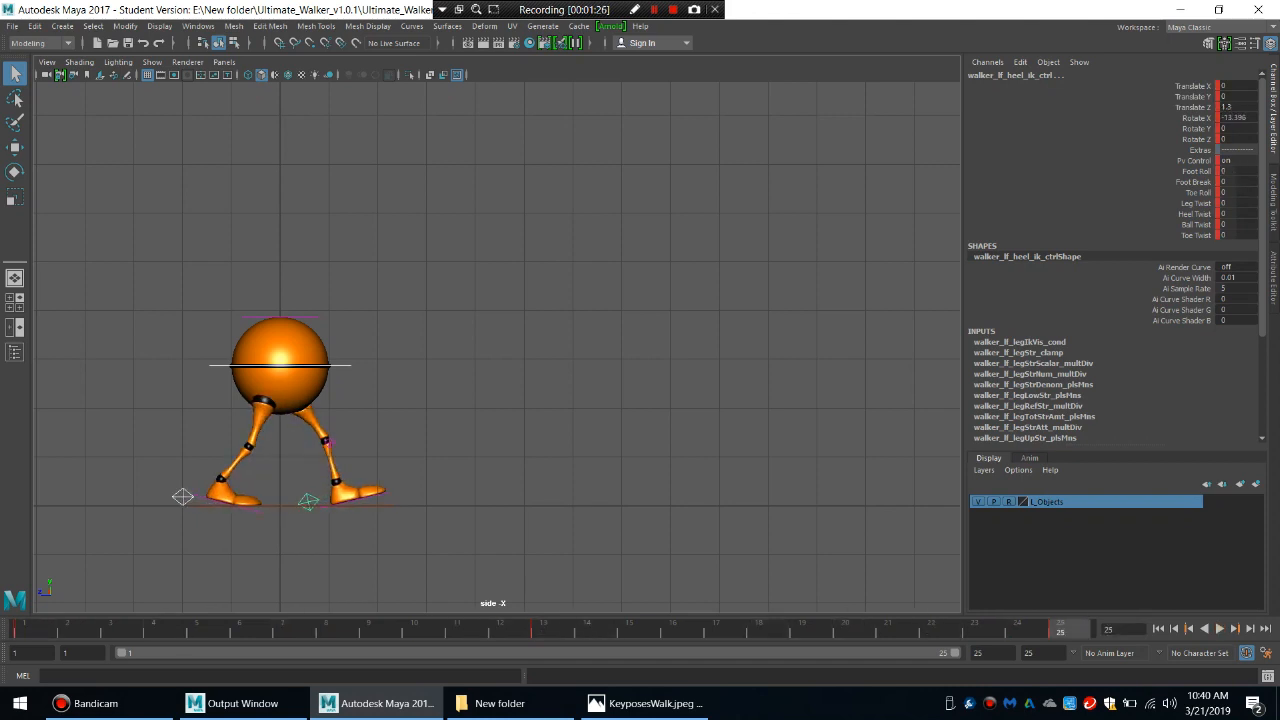
{"action": "left_click", "coordinate": [30, 629]}
{"action": "key", "text": "alt+v"}
{"action": "key", "text": "alt+v"}
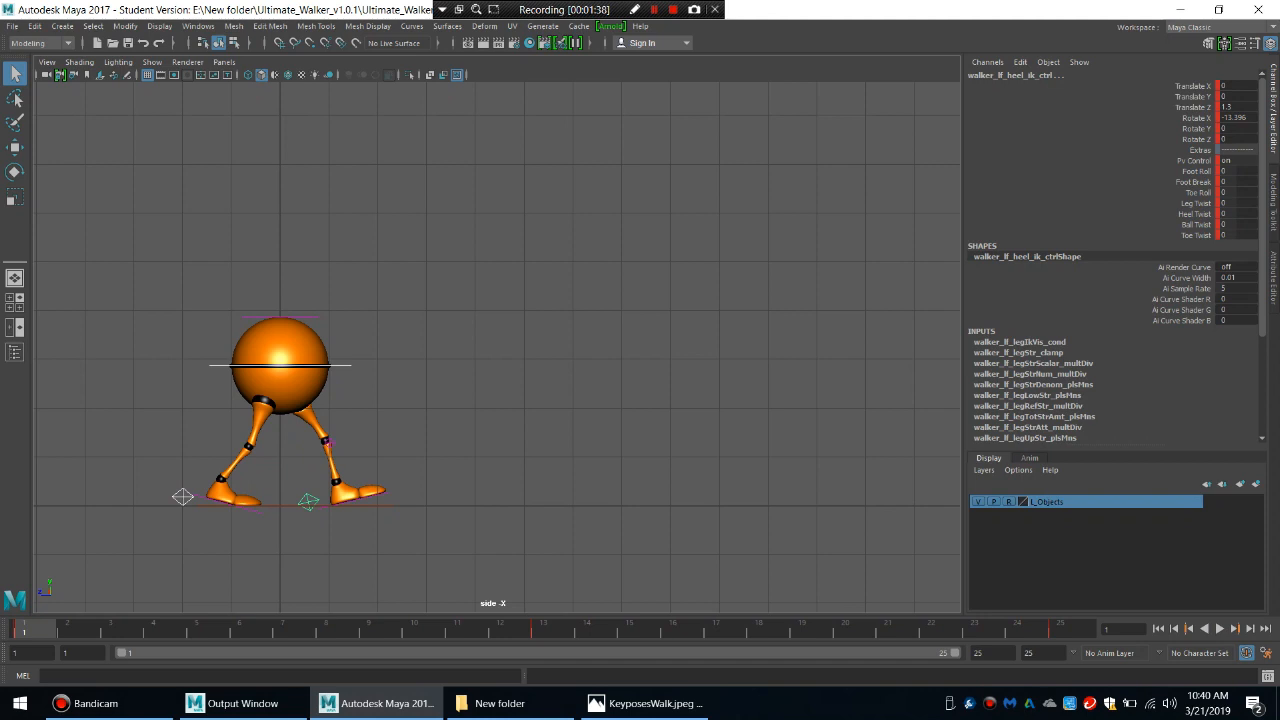
{"action": "key", "text": "alt+v"}
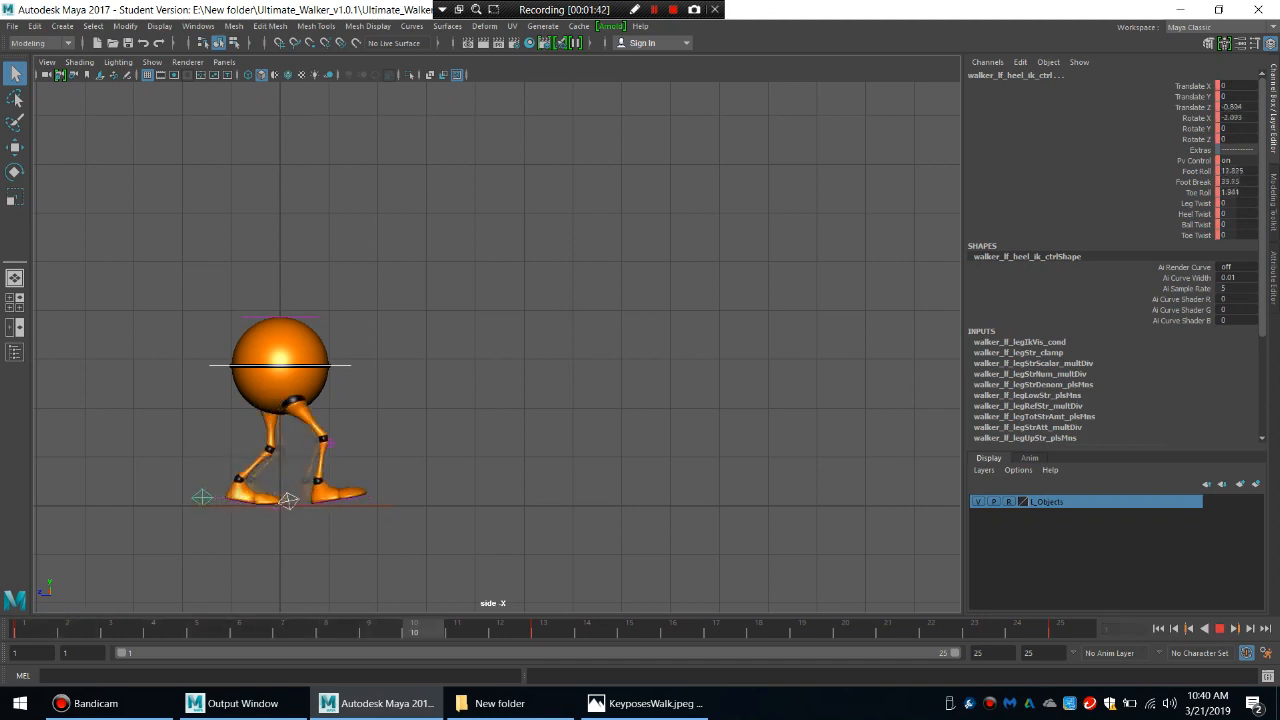
{"action": "key", "text": "alt+v"}
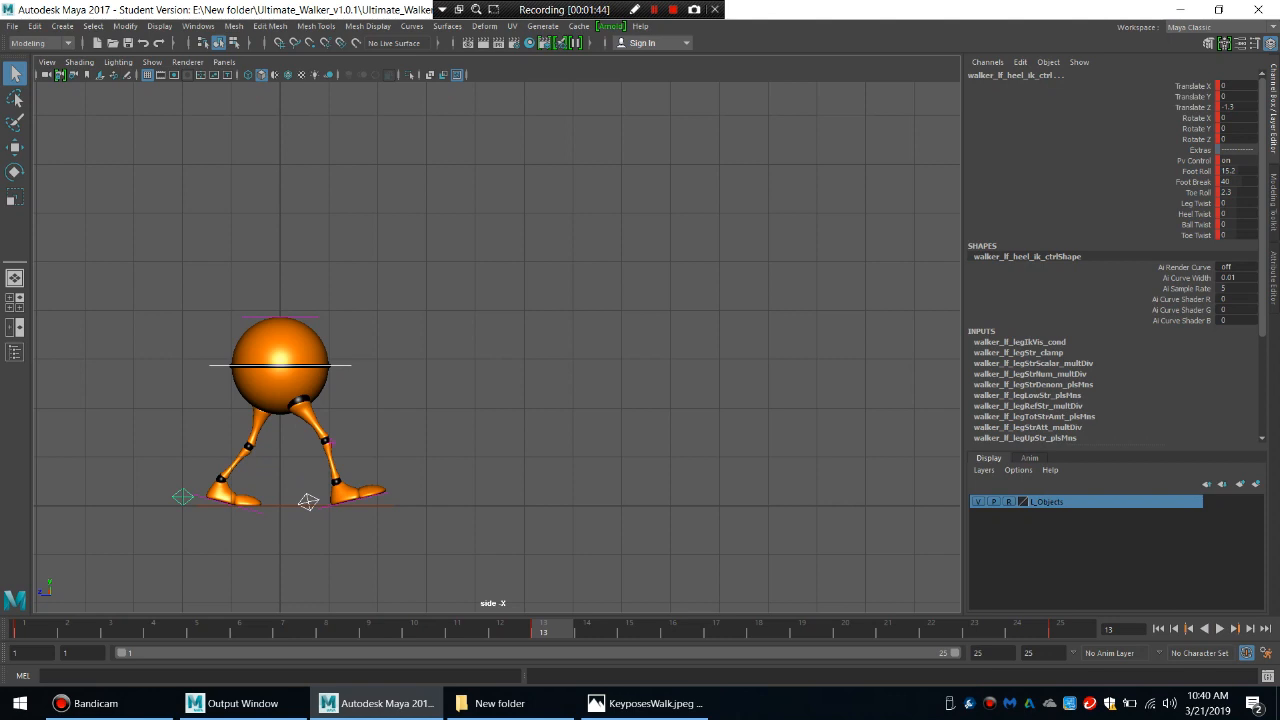
Compare the left heel control's pose at frames 1 and 13.
{"action": "left_click", "coordinate": [183, 497]}
{"action": "key", "text": "alt+shift+v"}
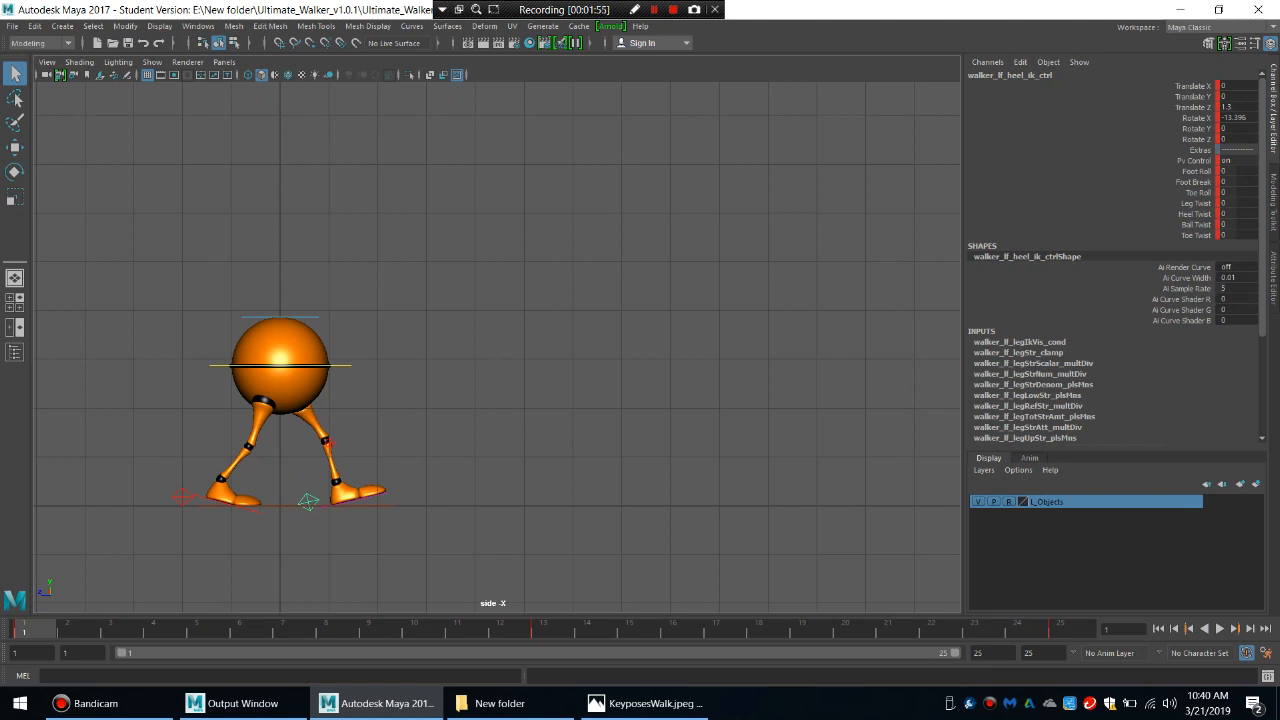
{"action": "key", "text": "."}
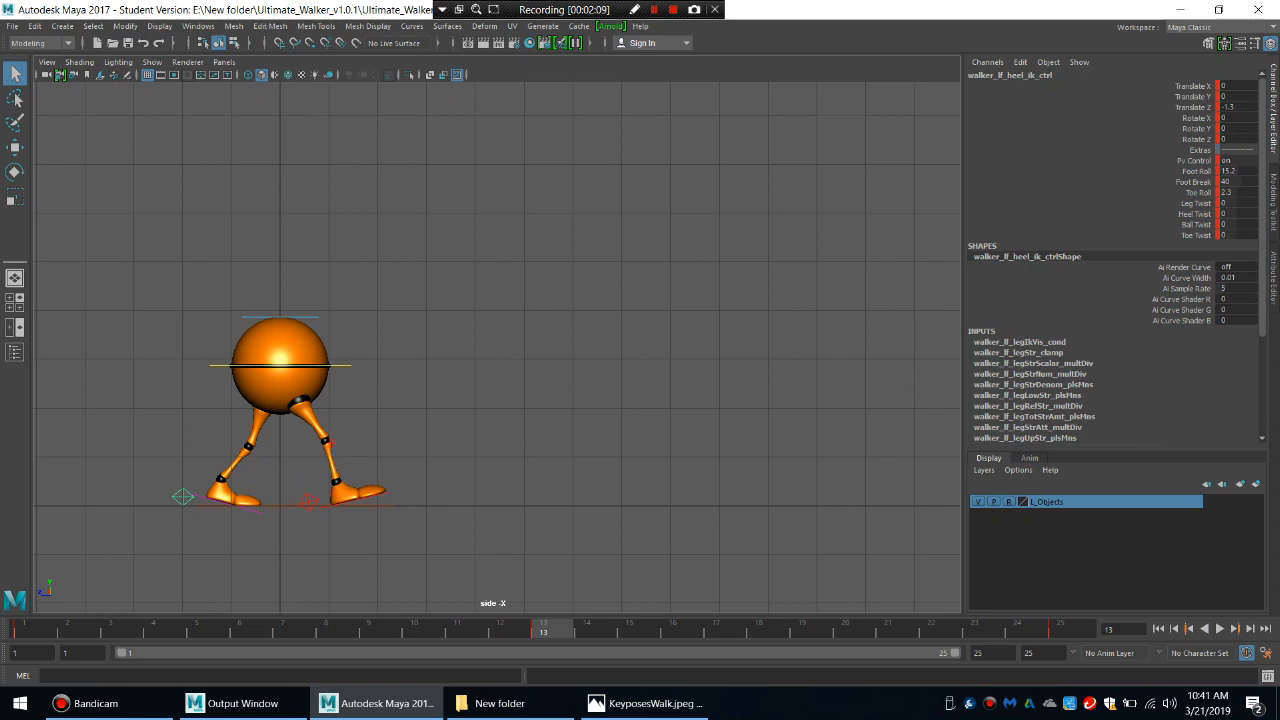
{"action": "key", "text": "comma"}
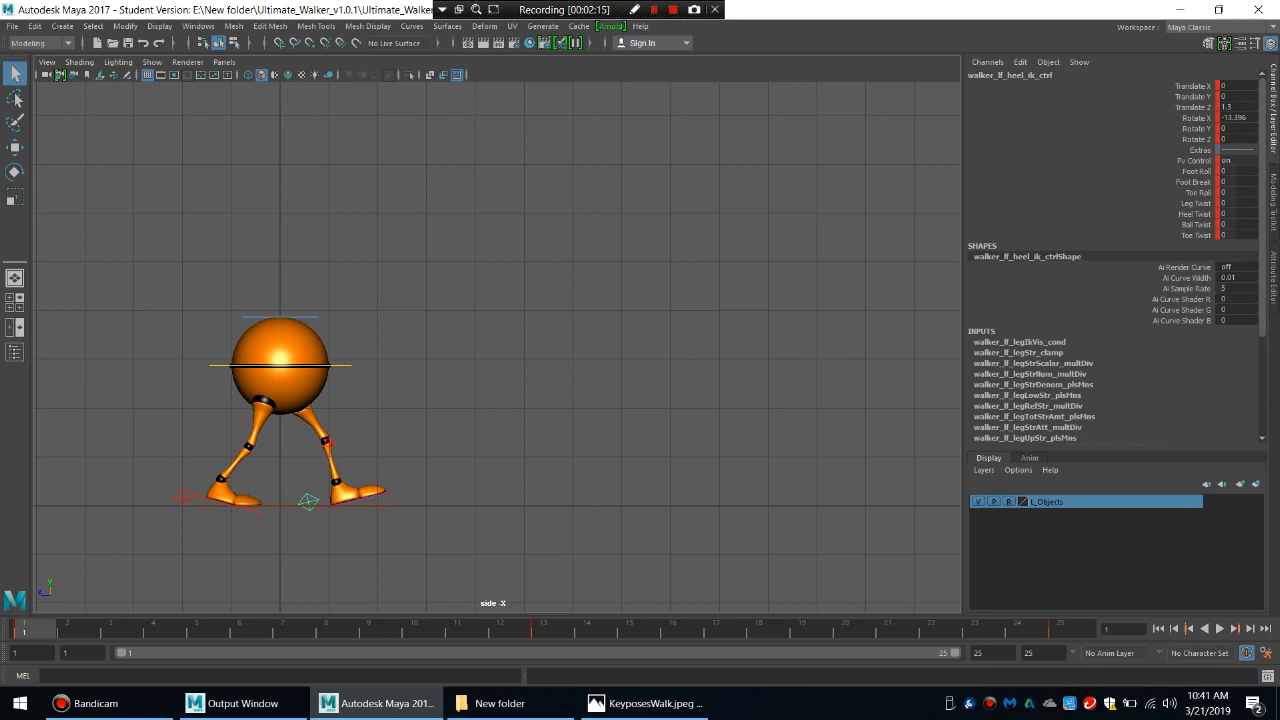
Select the right heel, main body and left heel controls together and go to the contact pose at frame 13.
{"action": "scroll", "coordinate": [497, 347], "scroll_direction": "up", "scroll_amount": 2}
{"action": "middle_click_drag", "start_coordinate": [440, 400], "coordinate": [553, 309], "text": "alt"}
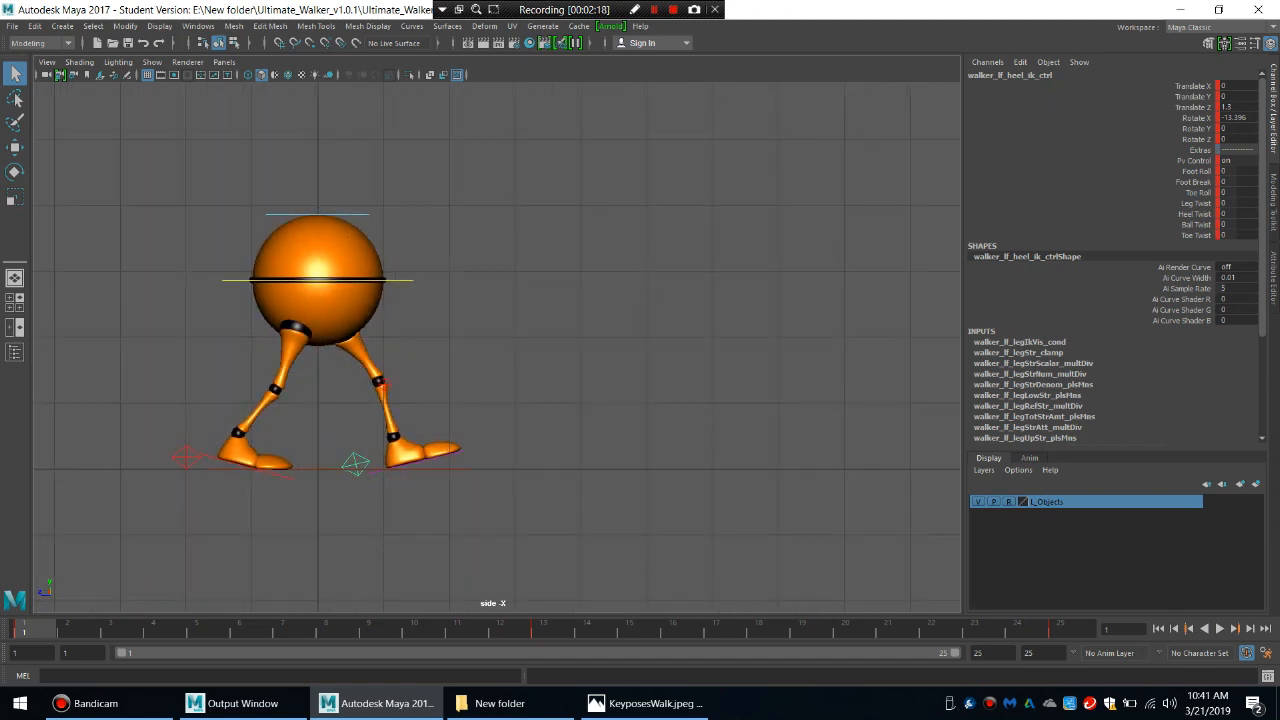
{"action": "left_click", "coordinate": [186, 457]}
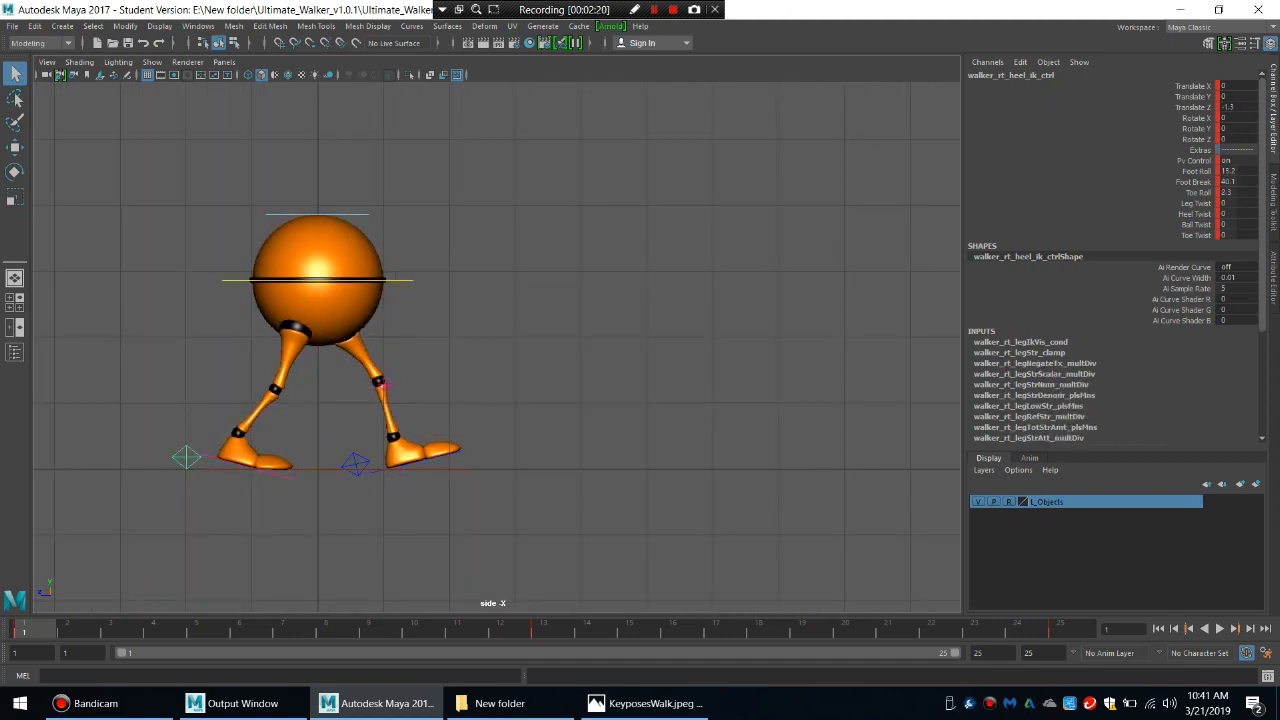
{"action": "left_click", "coordinate": [238, 280], "text": "shift"}
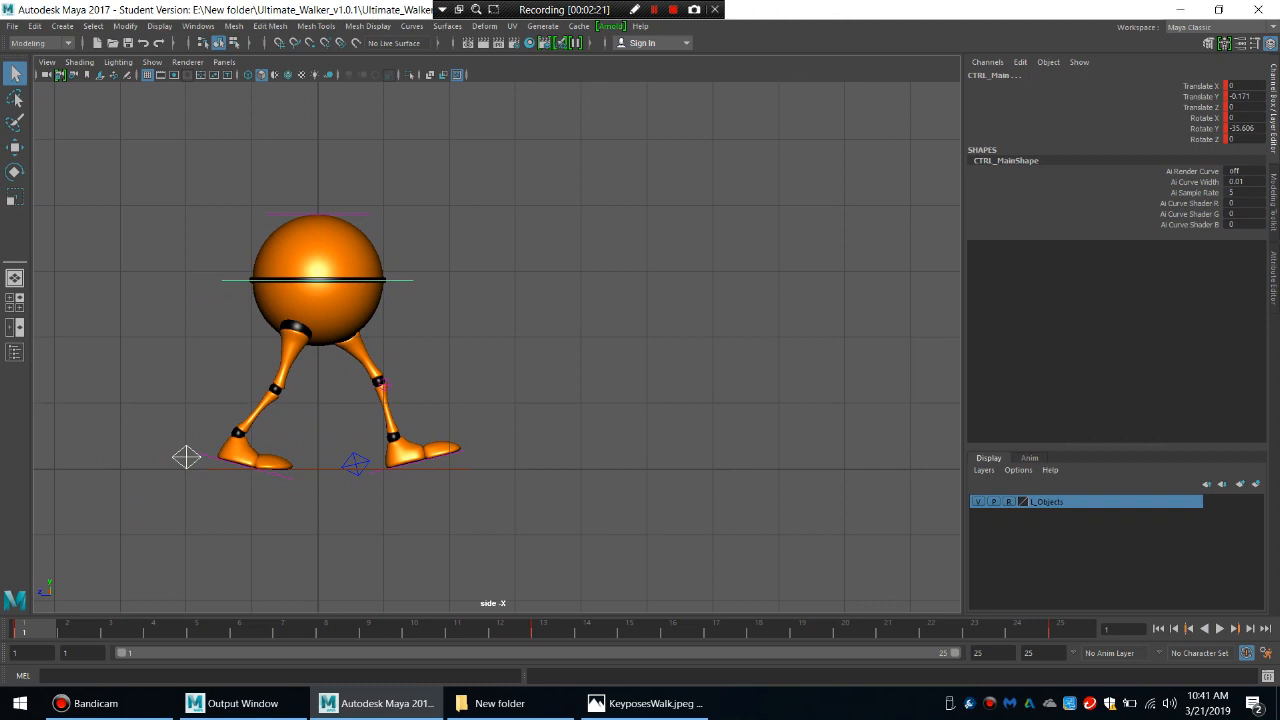
{"action": "left_click", "coordinate": [355, 463]}
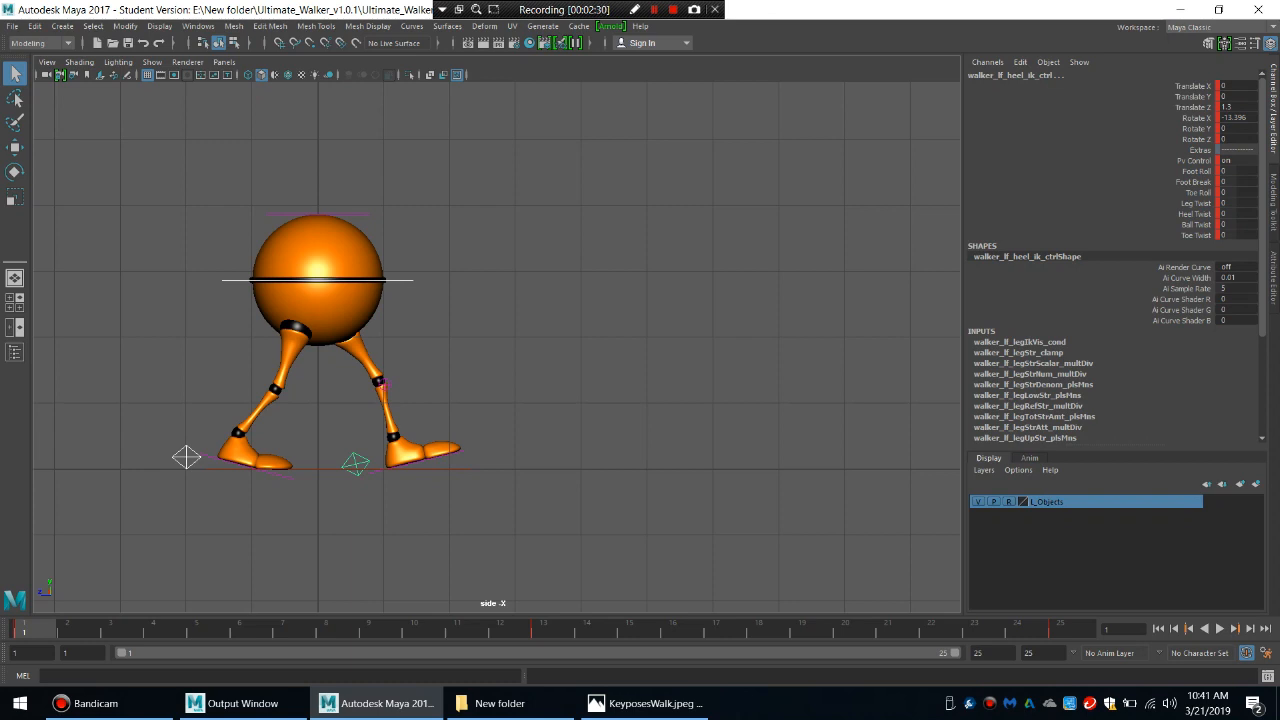
{"action": "key", "text": "period"}
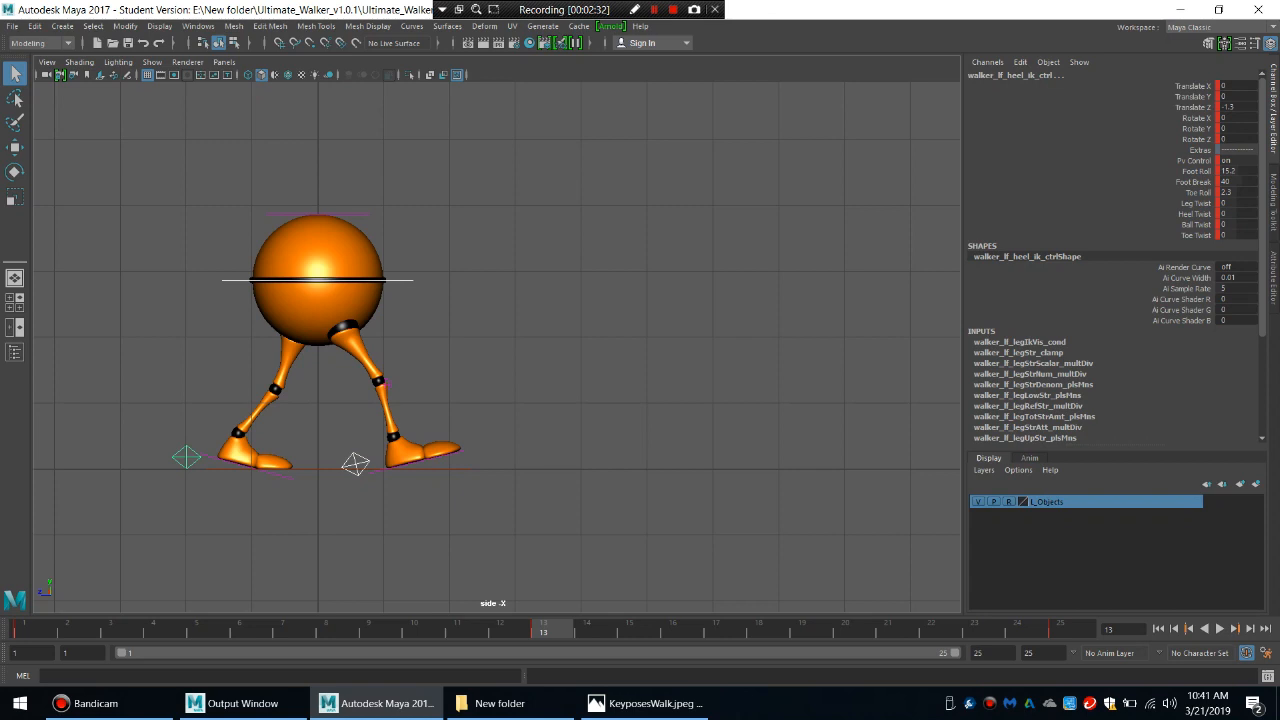
Try to move the three selected controls forward together along their object axes at frame 13.
{"action": "key", "text": "w"}
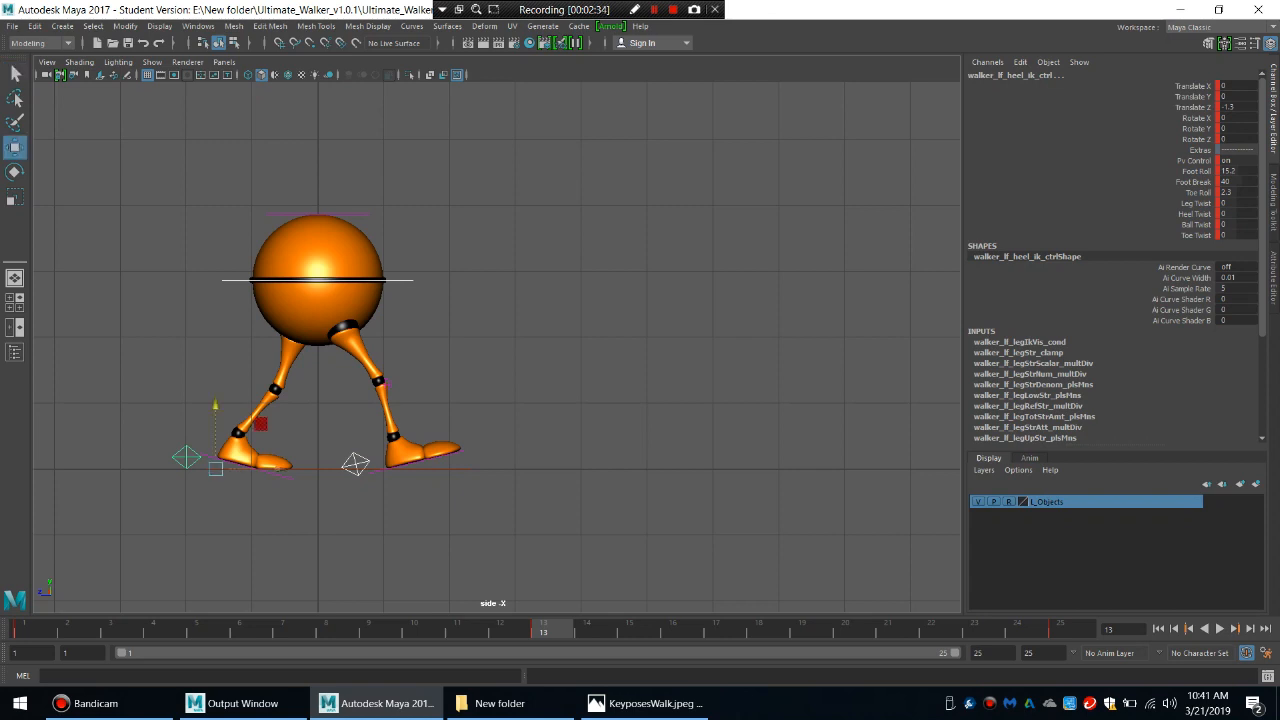
{"action": "left_click_drag", "start_coordinate": [278, 468], "coordinate": [318, 468]}
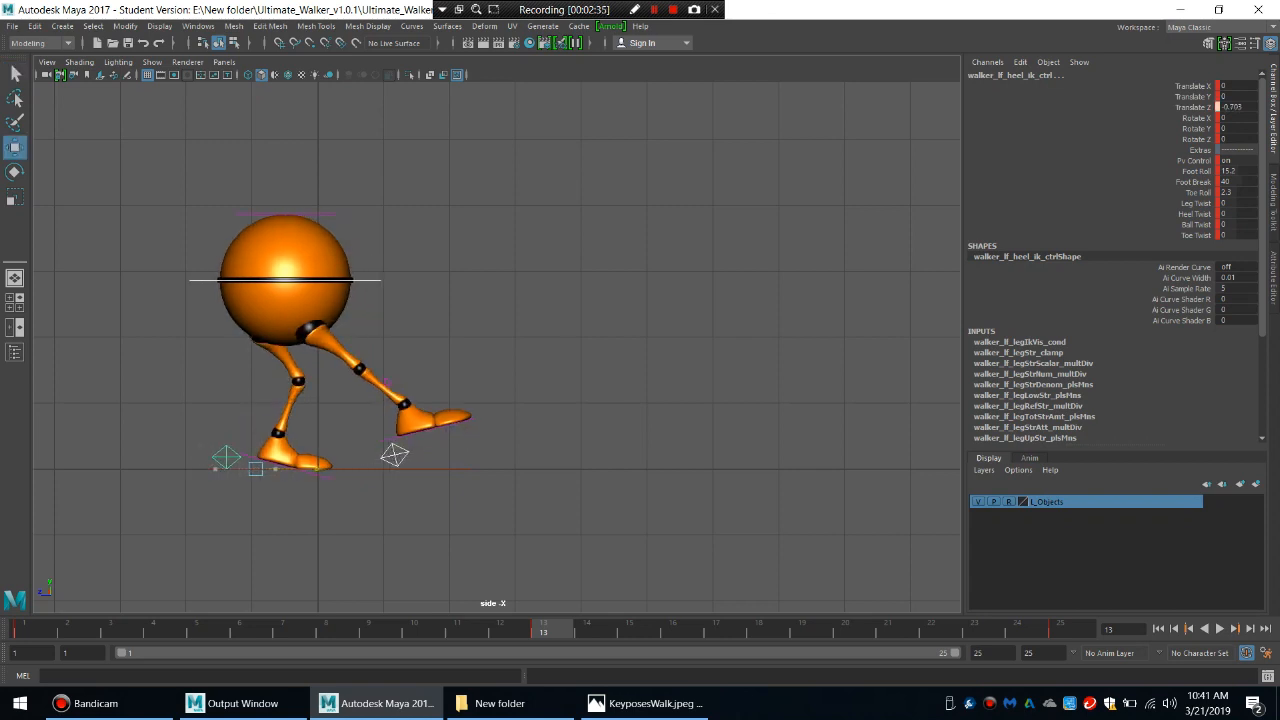
{"action": "key", "text": "ctrl+z"}
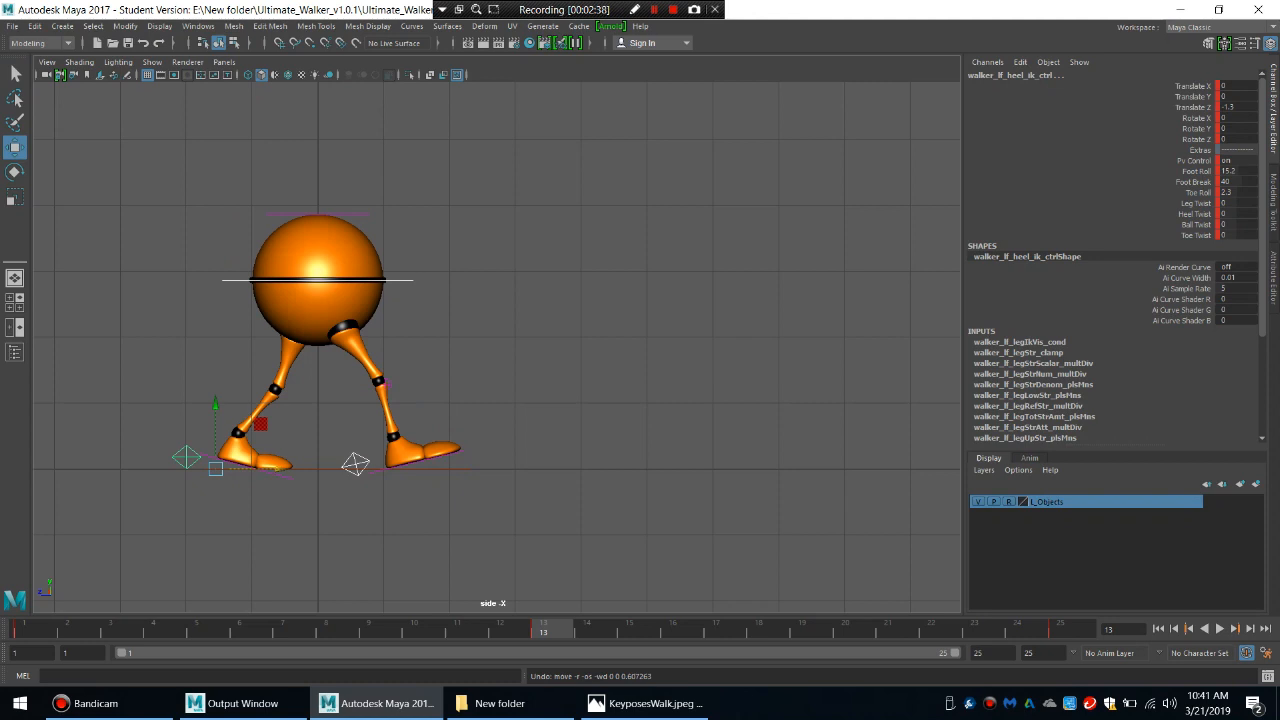
Set the Move tool's axis orientation to World.
{"action": "double_click", "coordinate": [15, 147]}
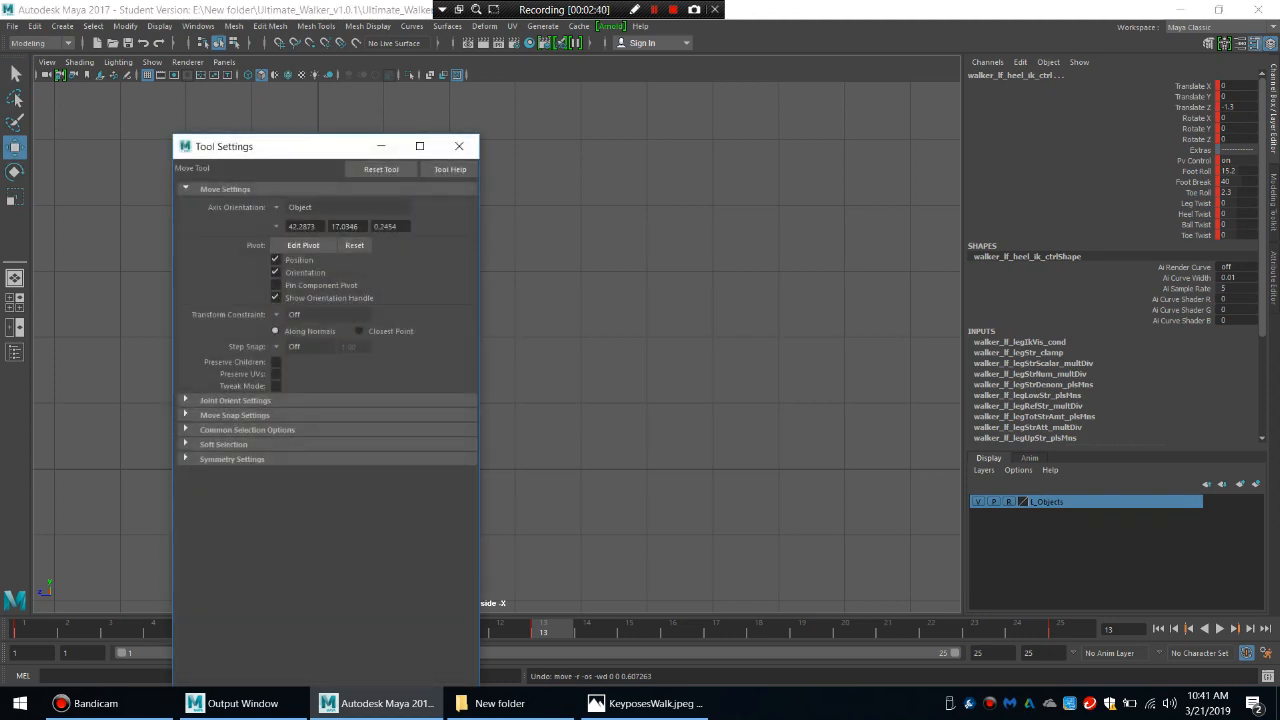
{"action": "left_click", "coordinate": [300, 207]}
{"action": "left_click", "coordinate": [300, 222]}
{"action": "left_click", "coordinate": [459, 146]}
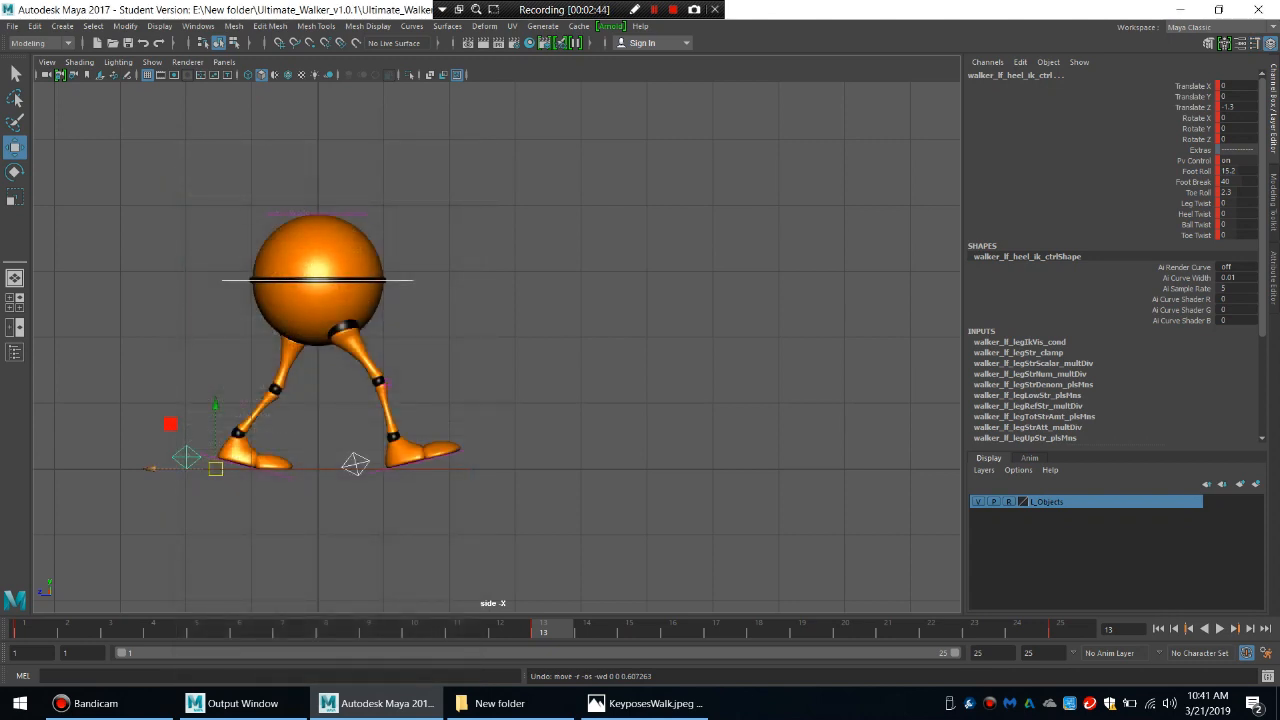
Move the body and both heel controls forward at frame 13 until the left heel's Translate Z is about 1.301, and key them.
{"action": "left_click_drag", "start_coordinate": [153, 468], "coordinate": [324, 468]}
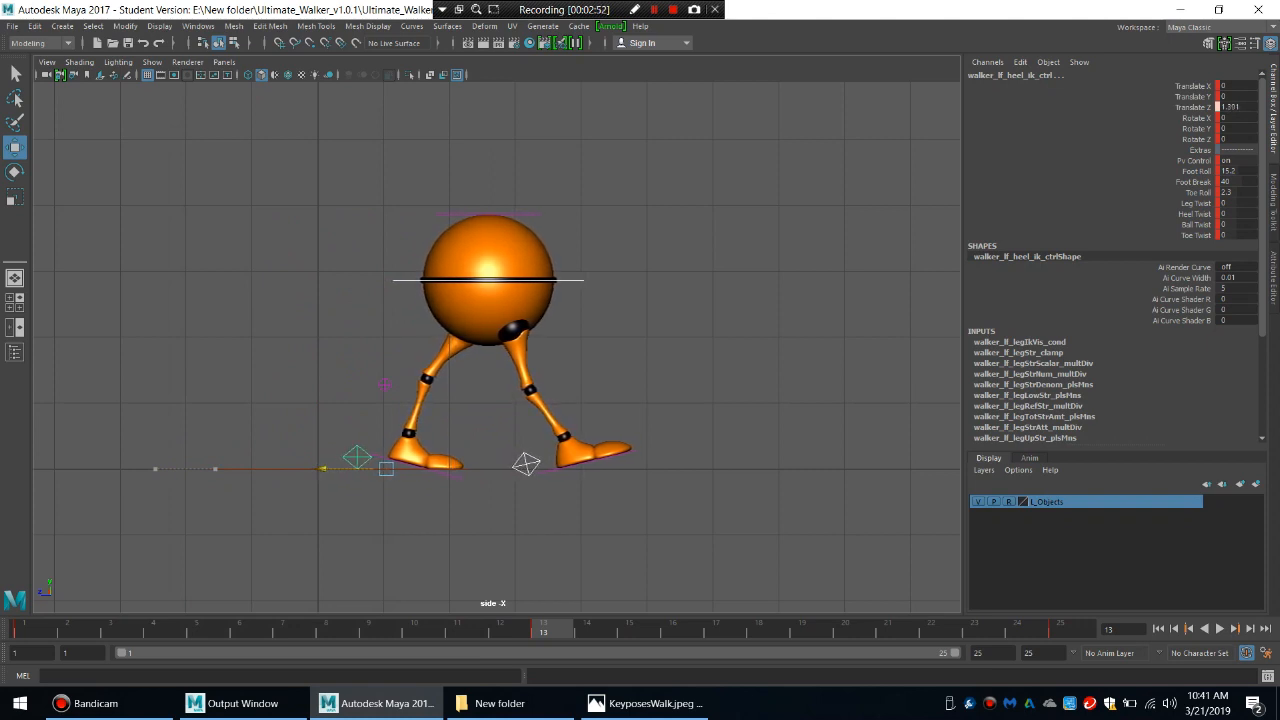
{"action": "left_click_drag", "start_coordinate": [322, 468], "coordinate": [320, 468]}
{"action": "left_click_drag", "start_coordinate": [322, 468], "coordinate": [322, 468]}
{"action": "key", "text": "s"}
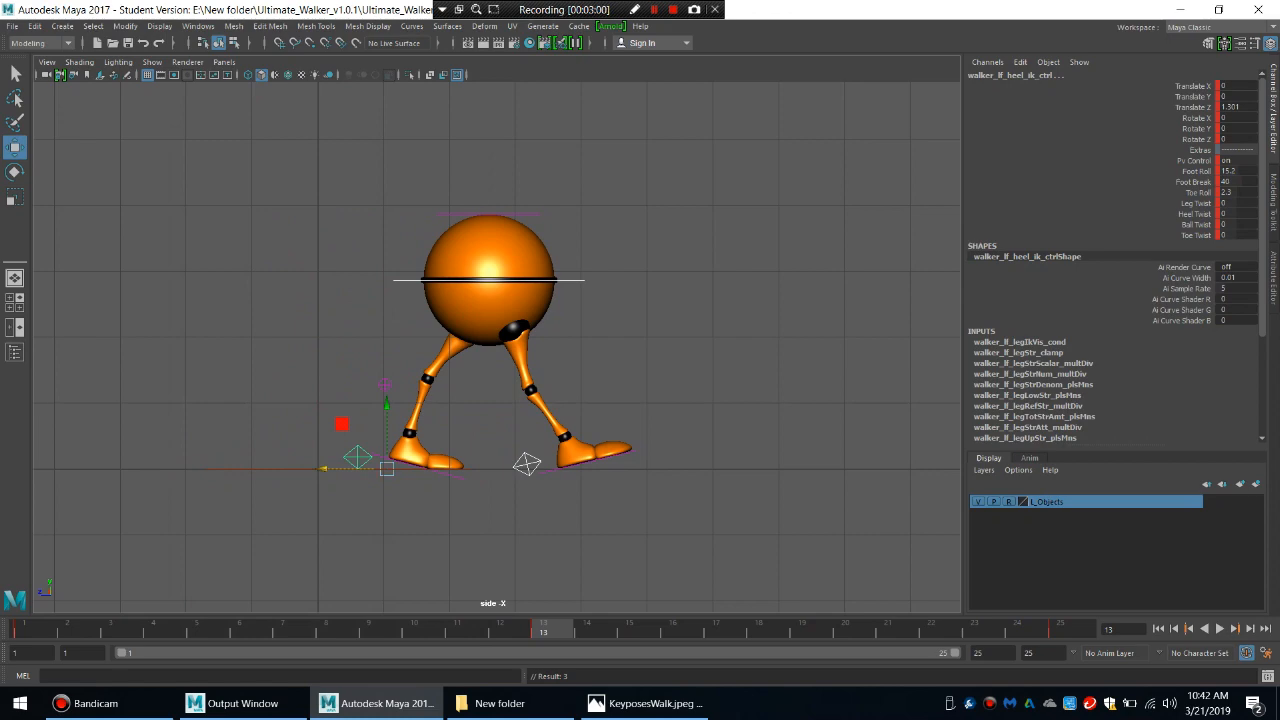
Fine-tune the forward position of the selected body and heel controls at frame 13 until the left heel's Translate Z is 1.3.
{"action": "scroll", "coordinate": [497, 347], "scroll_direction": "up", "scroll_amount": 5}
{"action": "middle_click_drag", "start_coordinate": [435, 425], "coordinate": [559, 270], "text": "alt"}
{"action": "scroll", "coordinate": [497, 347], "scroll_direction": "up", "scroll_amount": 2}
{"action": "scroll", "coordinate": [497, 347], "scroll_direction": "up", "scroll_amount": 4}
{"action": "middle_click_drag", "start_coordinate": [435, 425], "coordinate": [583, 271], "text": "alt"}
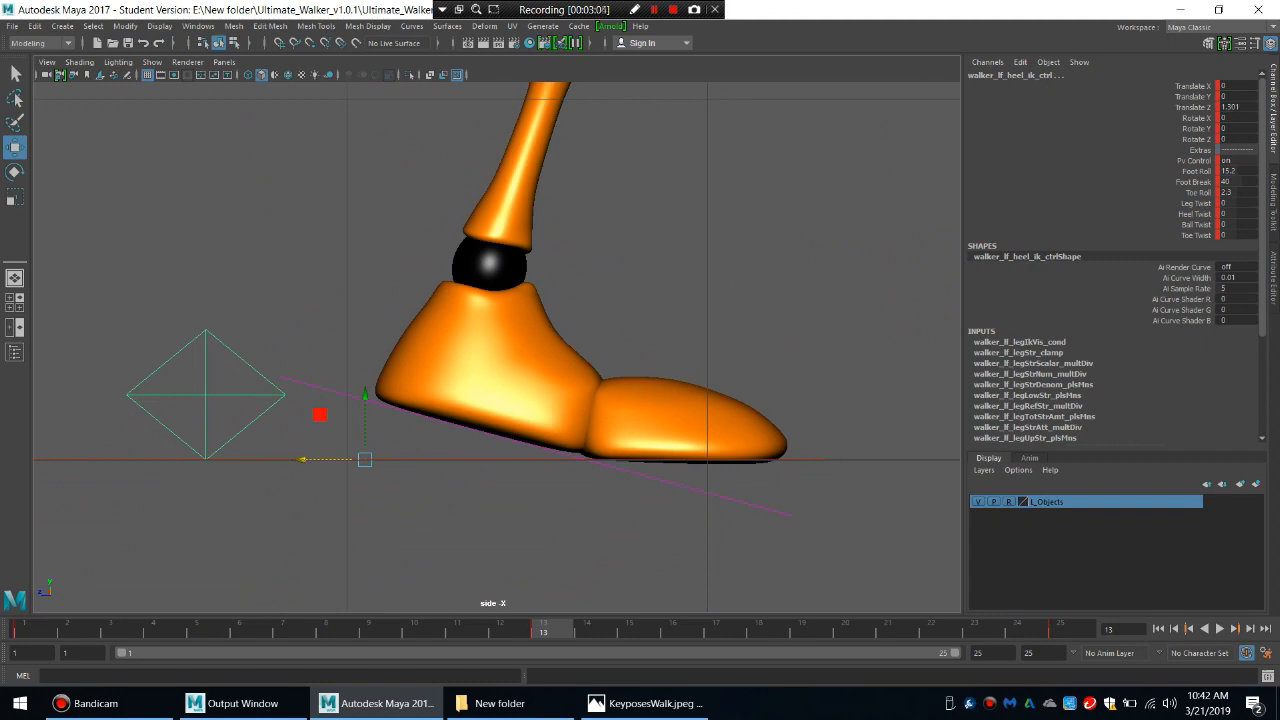
{"action": "left_click_drag", "start_coordinate": [303, 460], "coordinate": [302, 460]}
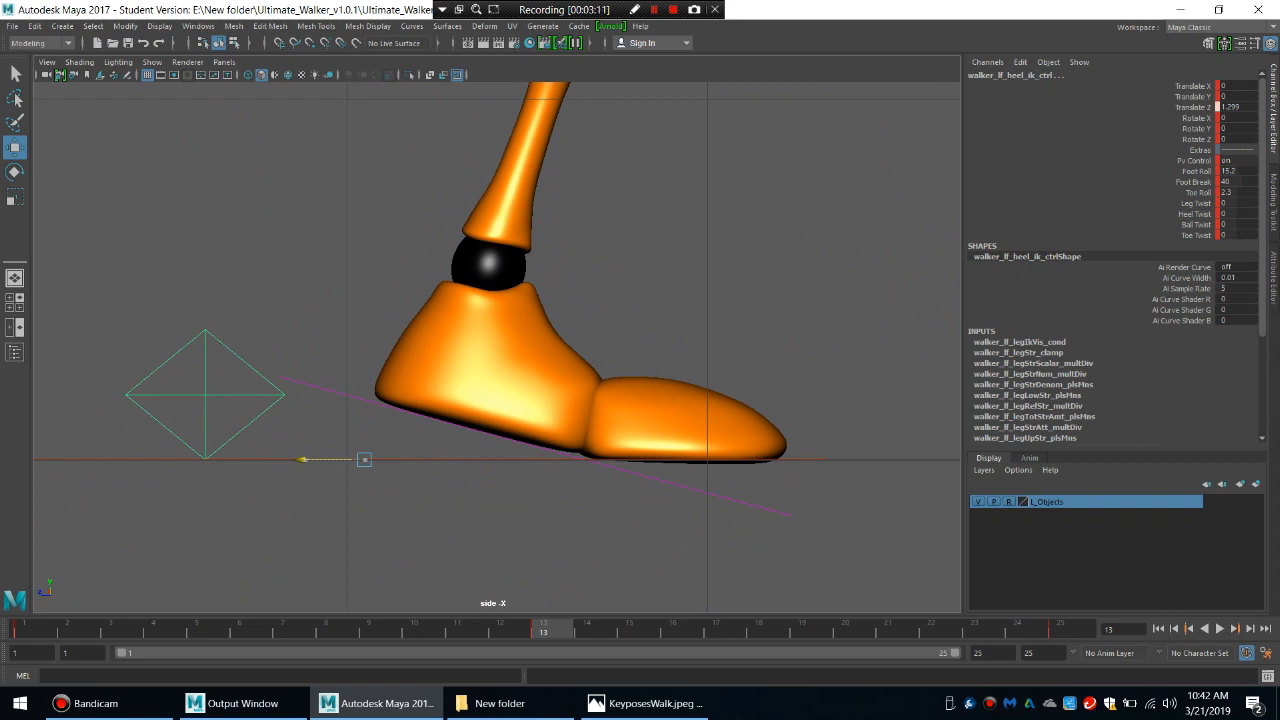
{"action": "left_click_drag", "start_coordinate": [302, 460], "coordinate": [303, 460]}
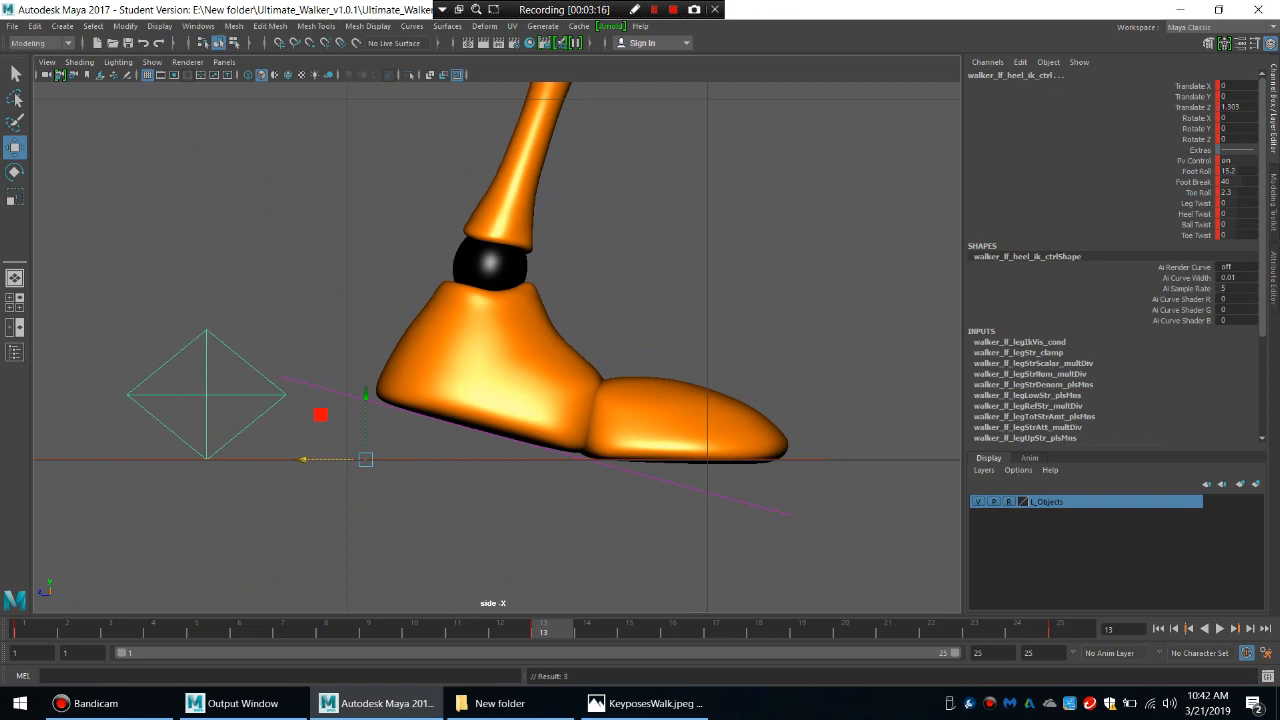
{"action": "scroll", "coordinate": [497, 347], "scroll_direction": "up", "scroll_amount": 5}
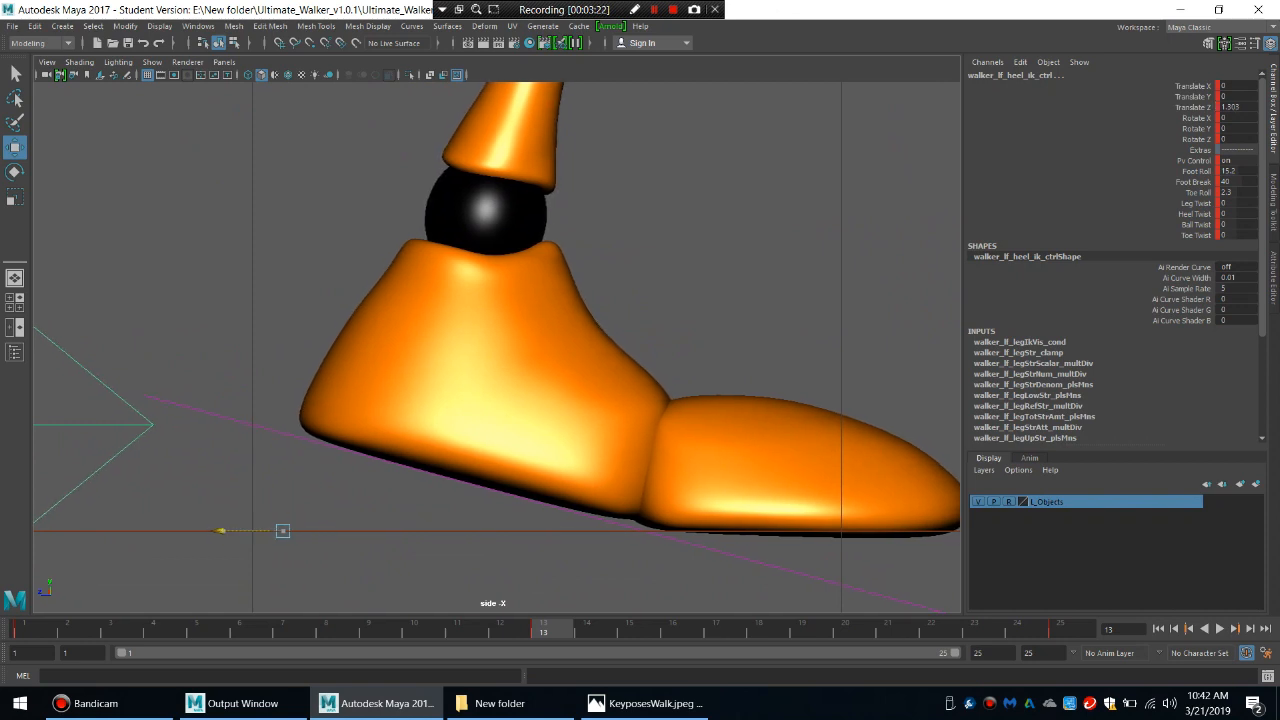
{"action": "left_click_drag", "start_coordinate": [219, 531], "coordinate": [217, 531]}
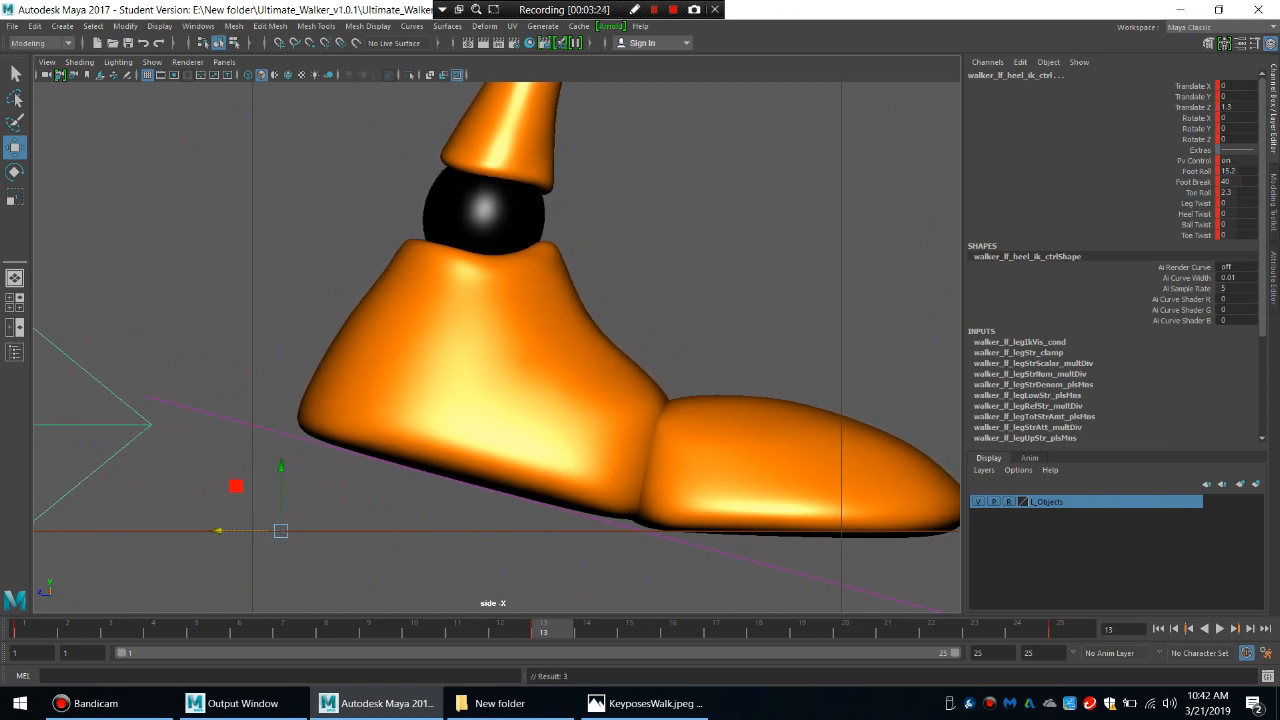
{"action": "right_click_drag", "start_coordinate": [745, 352], "coordinate": [690, 352], "text": "alt"}
{"action": "middle_click_drag", "start_coordinate": [690, 352], "coordinate": [562, 430], "text": "alt"}
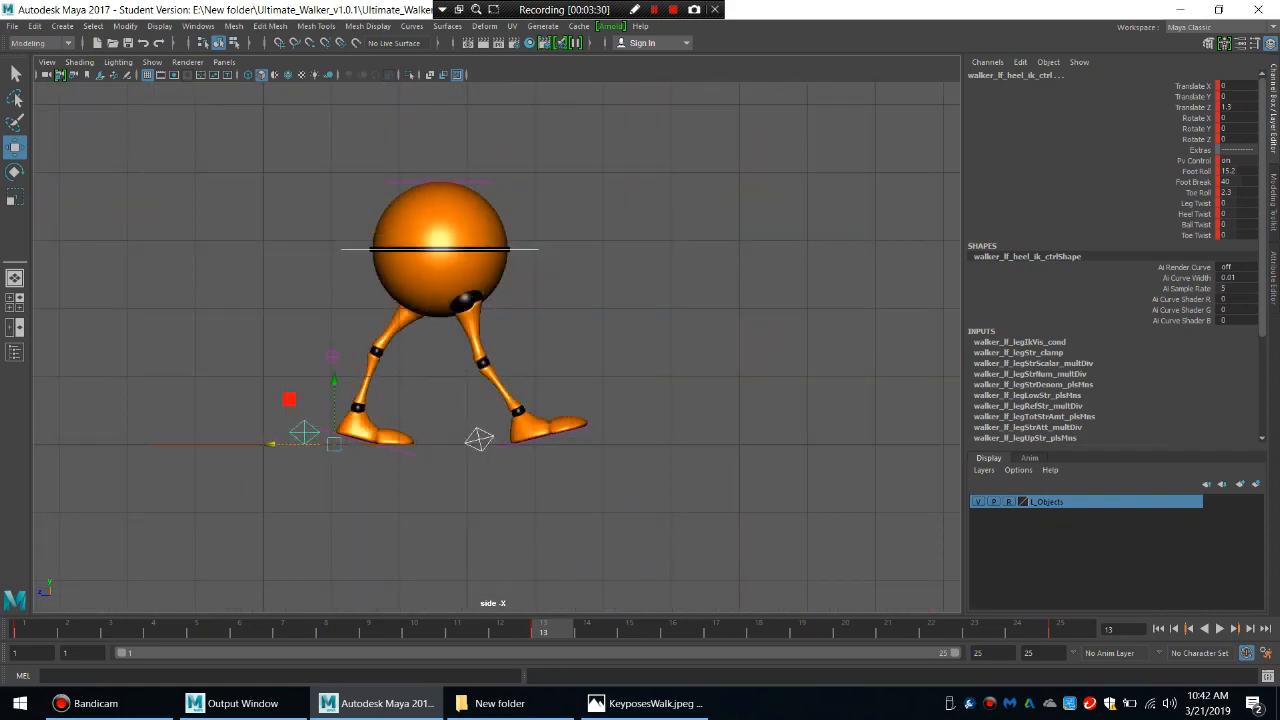
Move both knee pole vector controls forward at frame 1 to a Translate Z of about 1.656, check playback, and key them.
{"action": "key", "text": "comma"}
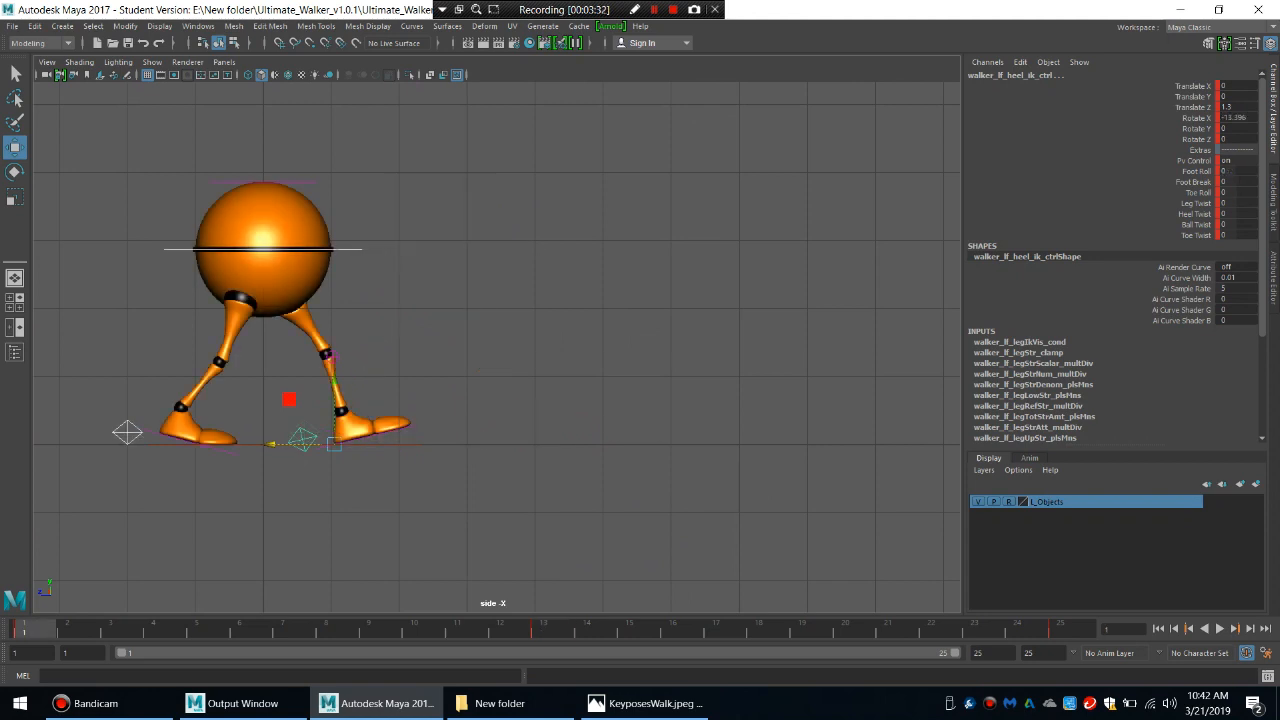
{"action": "left_click", "coordinate": [450, 375]}
{"action": "left_click", "coordinate": [332, 357]}
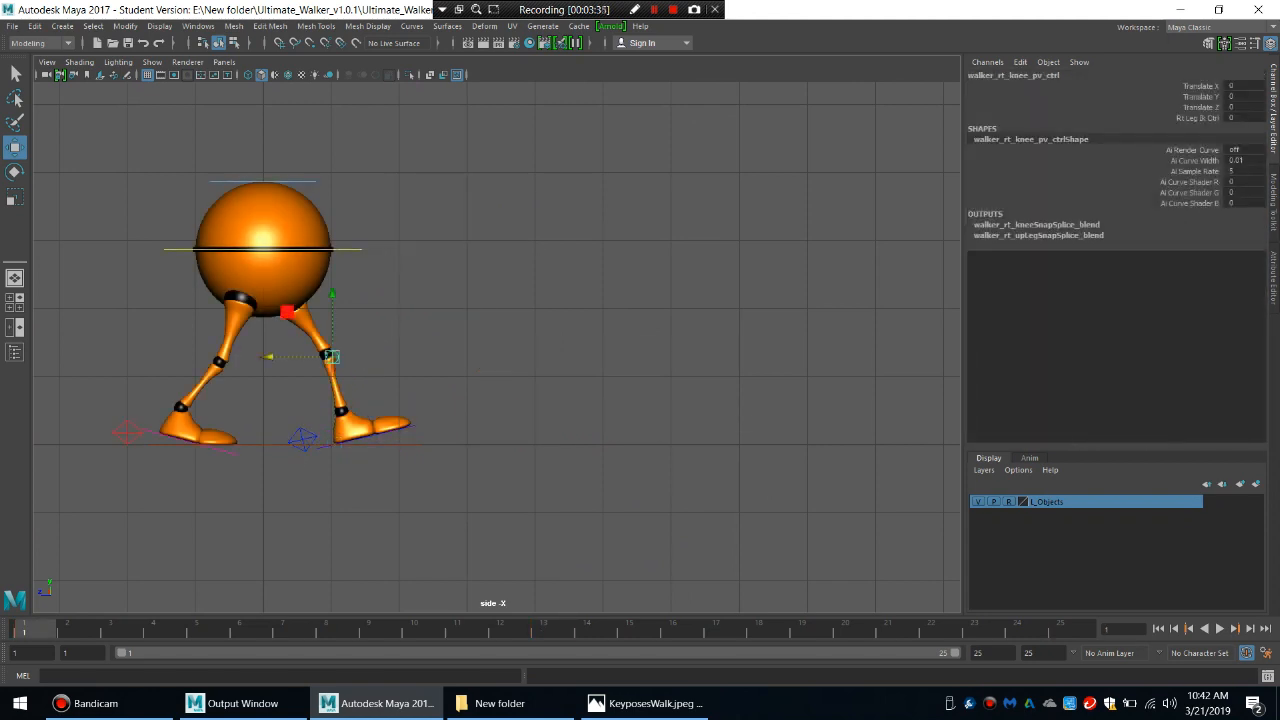
{"action": "left_click", "coordinate": [430, 364]}
{"action": "left_click", "coordinate": [332, 356]}
{"action": "left_click_drag", "start_coordinate": [268, 356], "coordinate": [382, 356]}
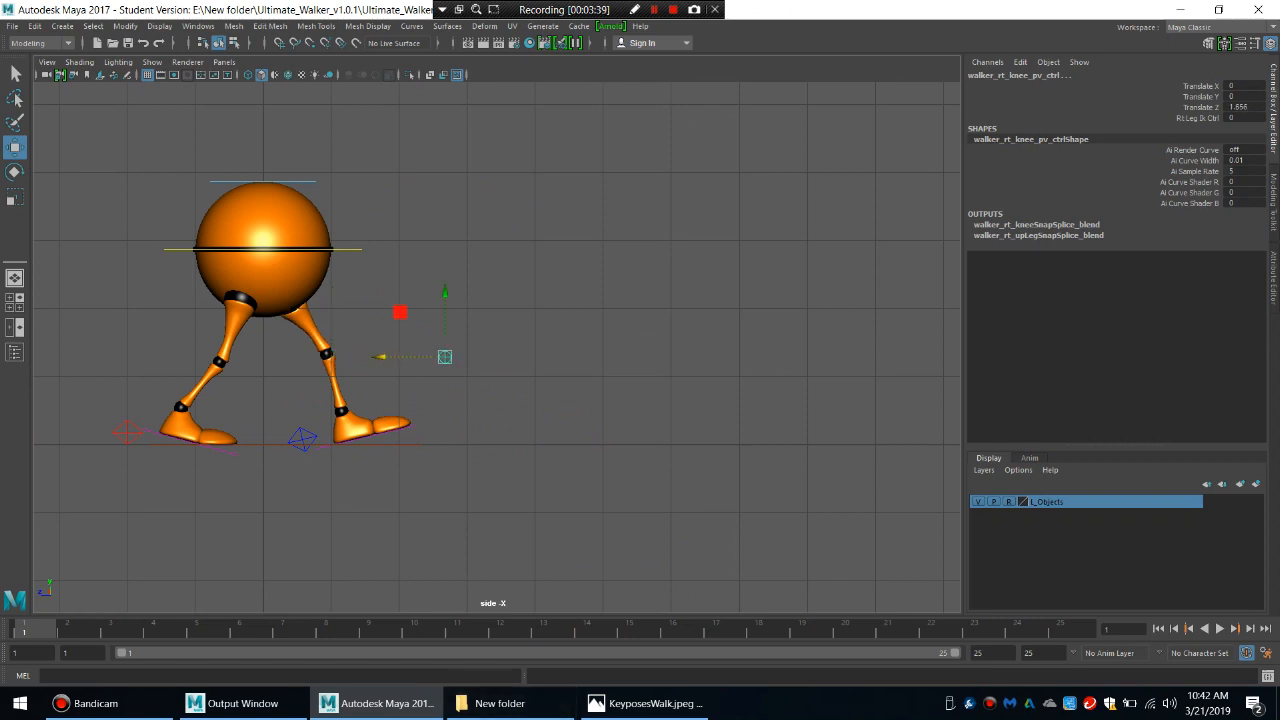
{"action": "key", "text": "alt+v"}
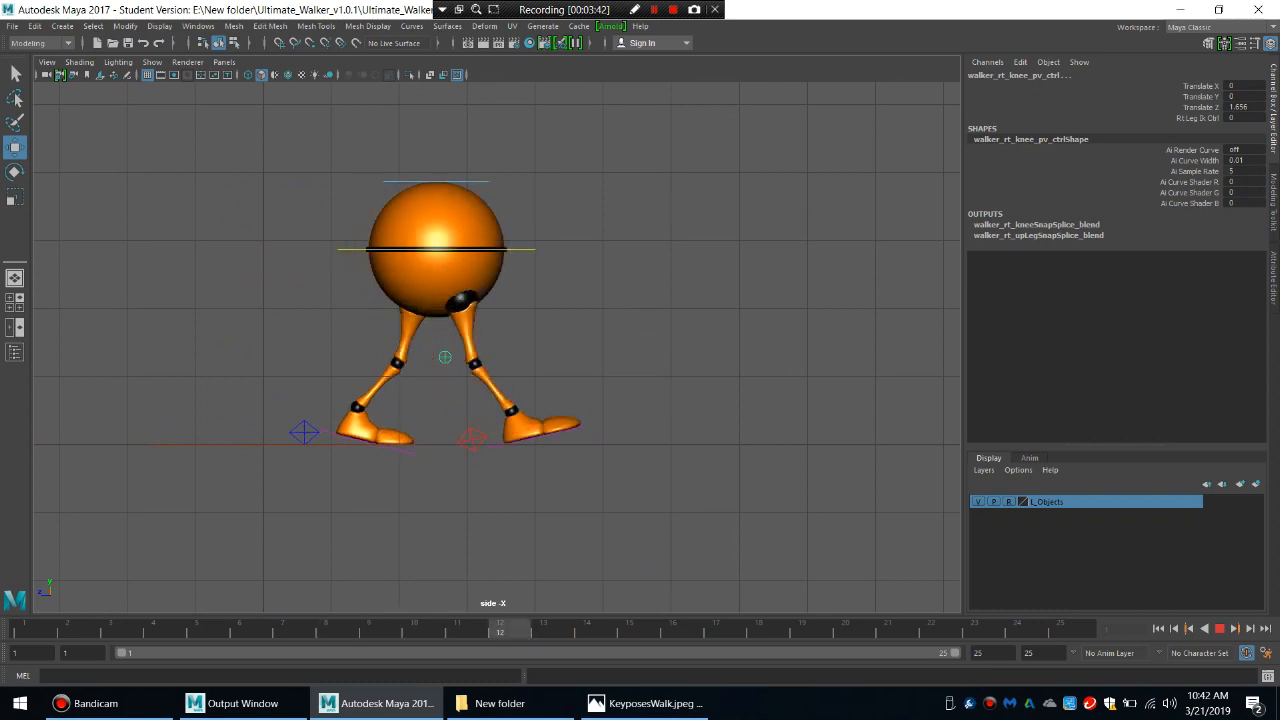
{"action": "key", "text": "alt+v"}
{"action": "key", "text": "s"}
Move both knee pole vector controls forward at frame 13 to a Translate Z of about 4.752 and play the result.
{"action": "left_click", "coordinate": [1070, 629]}
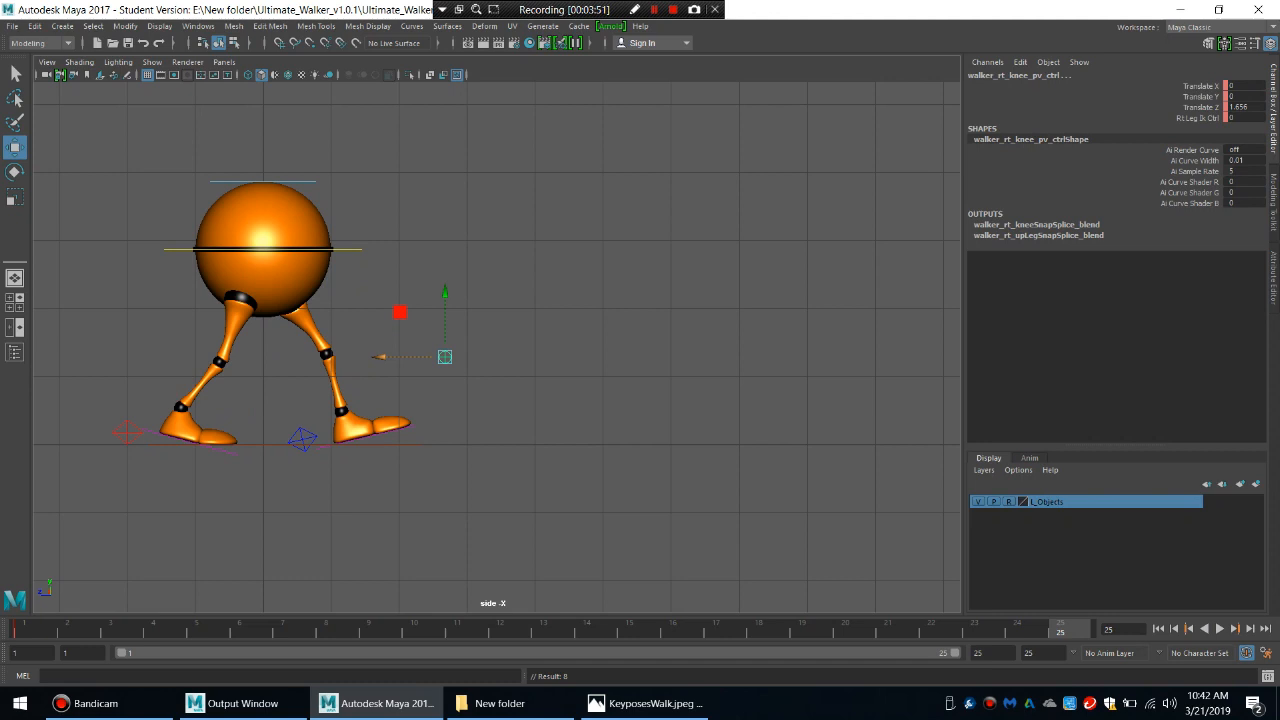
{"action": "left_click", "coordinate": [550, 630]}
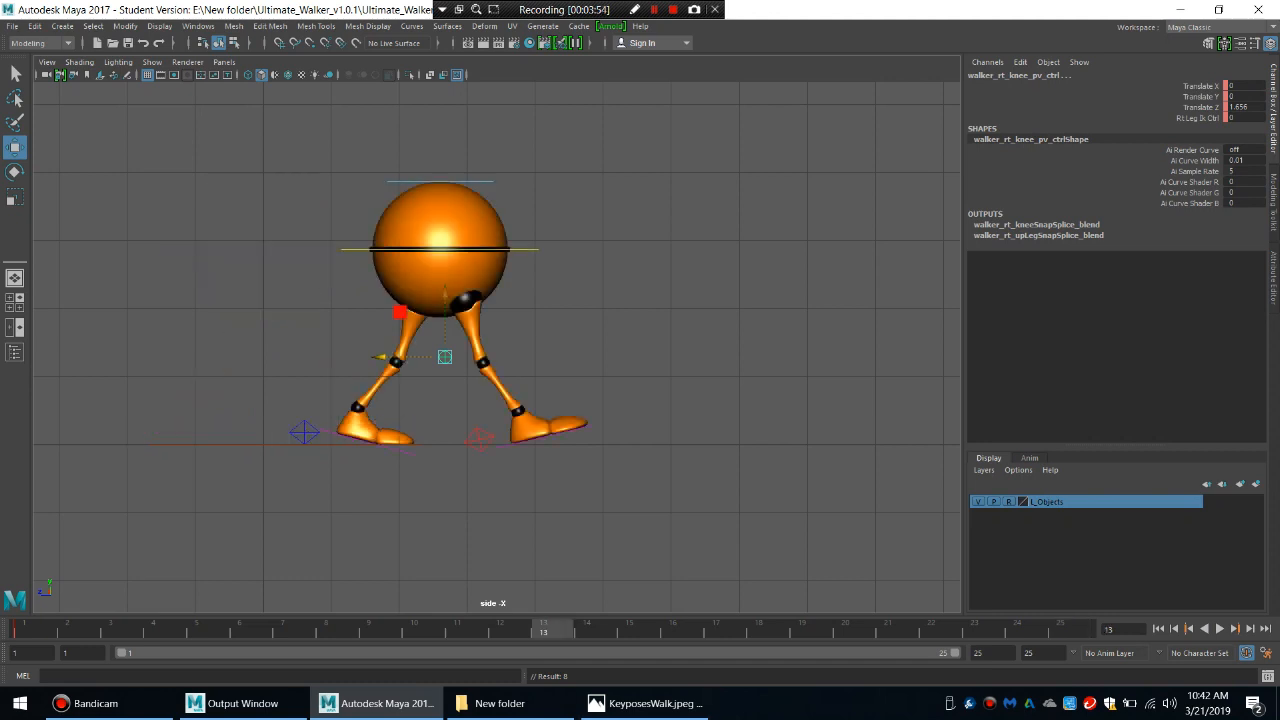
{"action": "left_click_drag", "start_coordinate": [445, 357], "coordinate": [655, 357]}
{"action": "key", "text": "alt+v"}
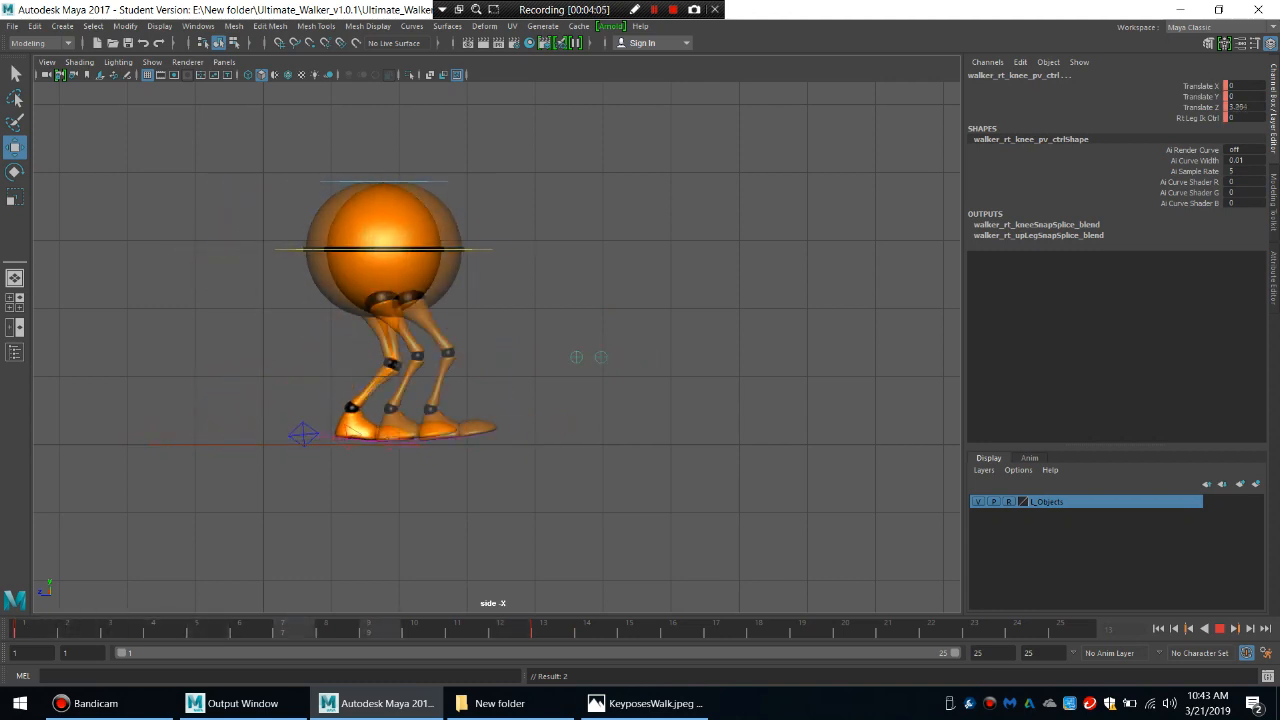
{"action": "key", "text": "alt+v"}
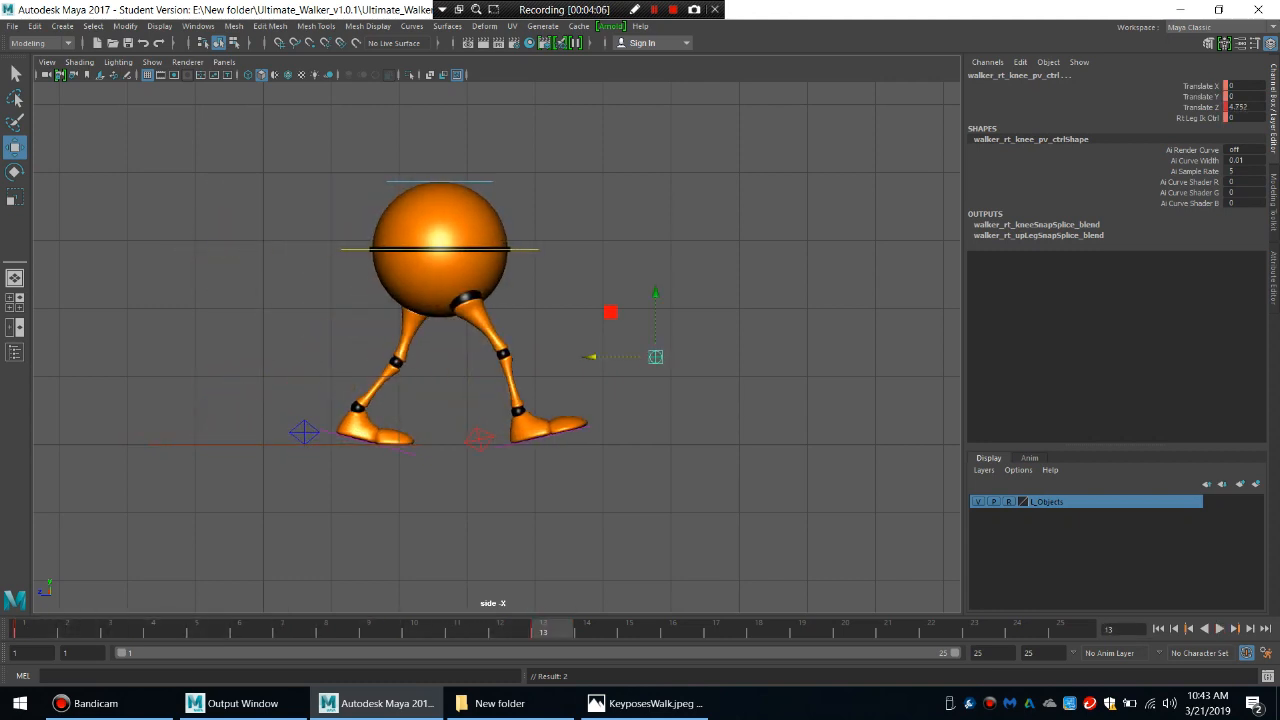
Select the heel, main body and knee controls and move them forward at frame 25 until the right heel's Translate Z is about 3.825.
{"action": "left_click", "coordinate": [479, 439]}
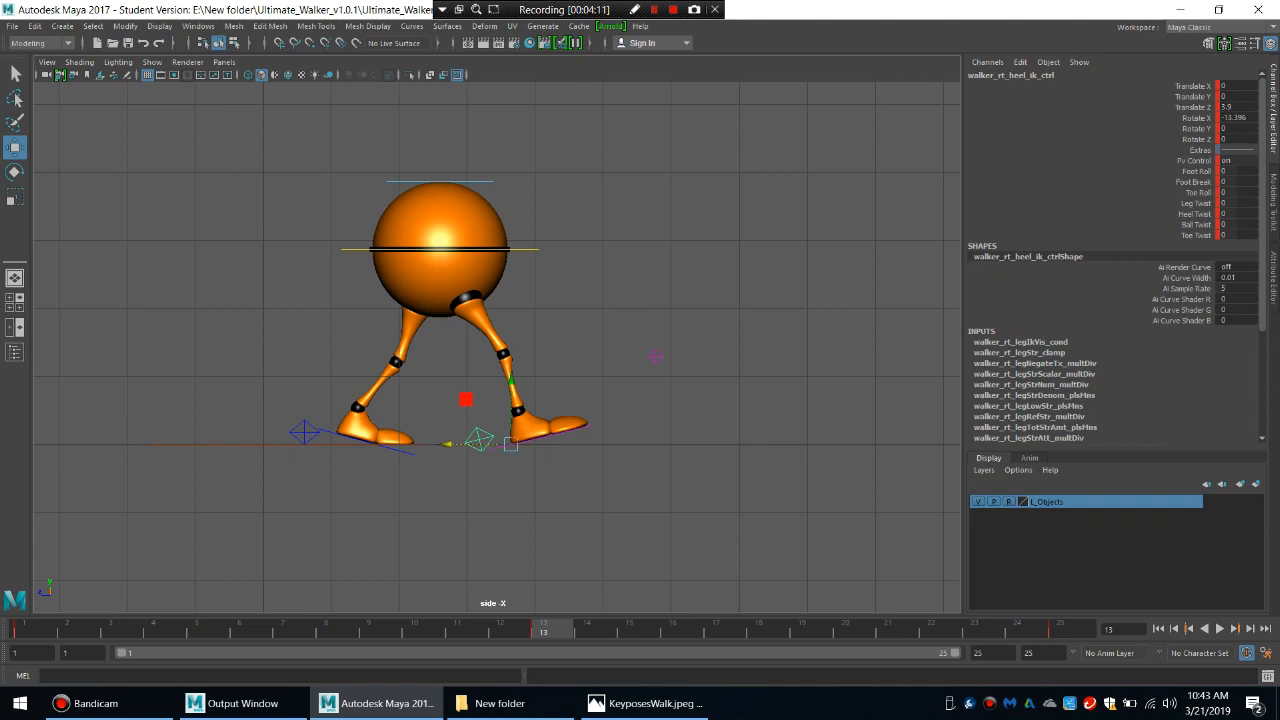
{"action": "left_click", "coordinate": [304, 432]}
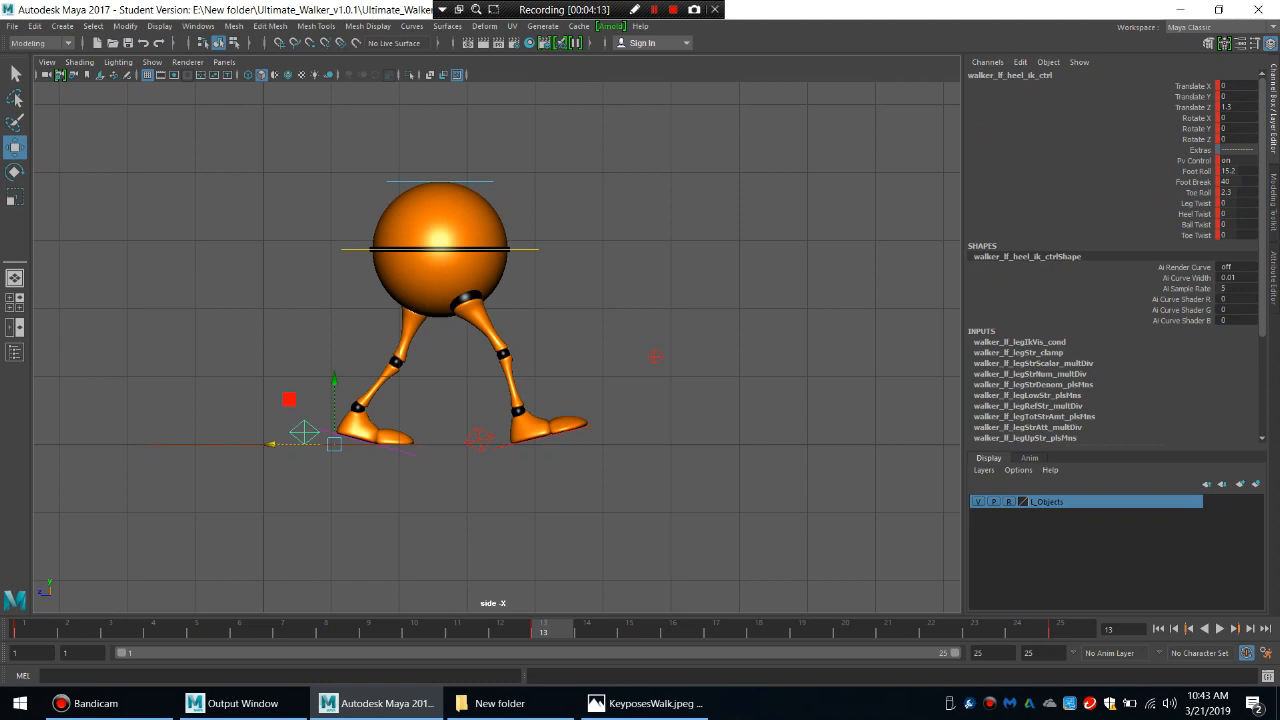
{"action": "left_click_drag", "start_coordinate": [343, 233], "coordinate": [351, 265]}
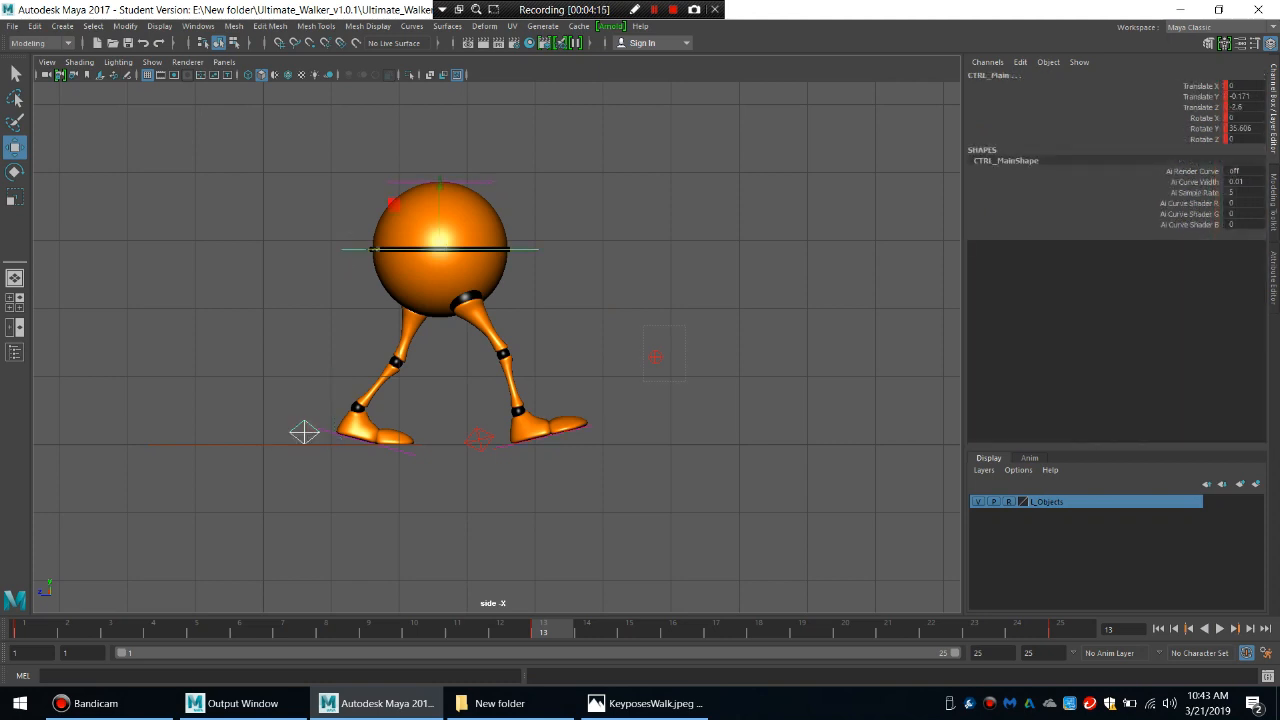
{"action": "left_click_drag", "start_coordinate": [643, 326], "coordinate": [686, 380]}
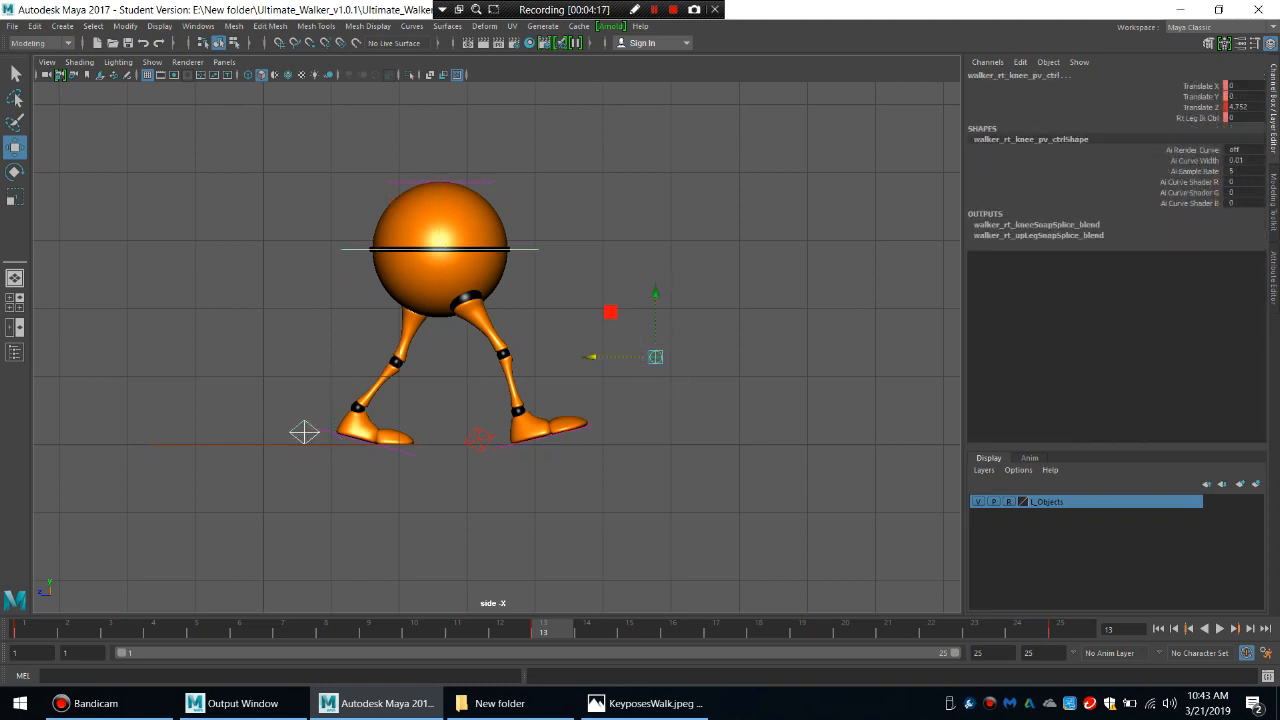
{"action": "left_click", "coordinate": [480, 439]}
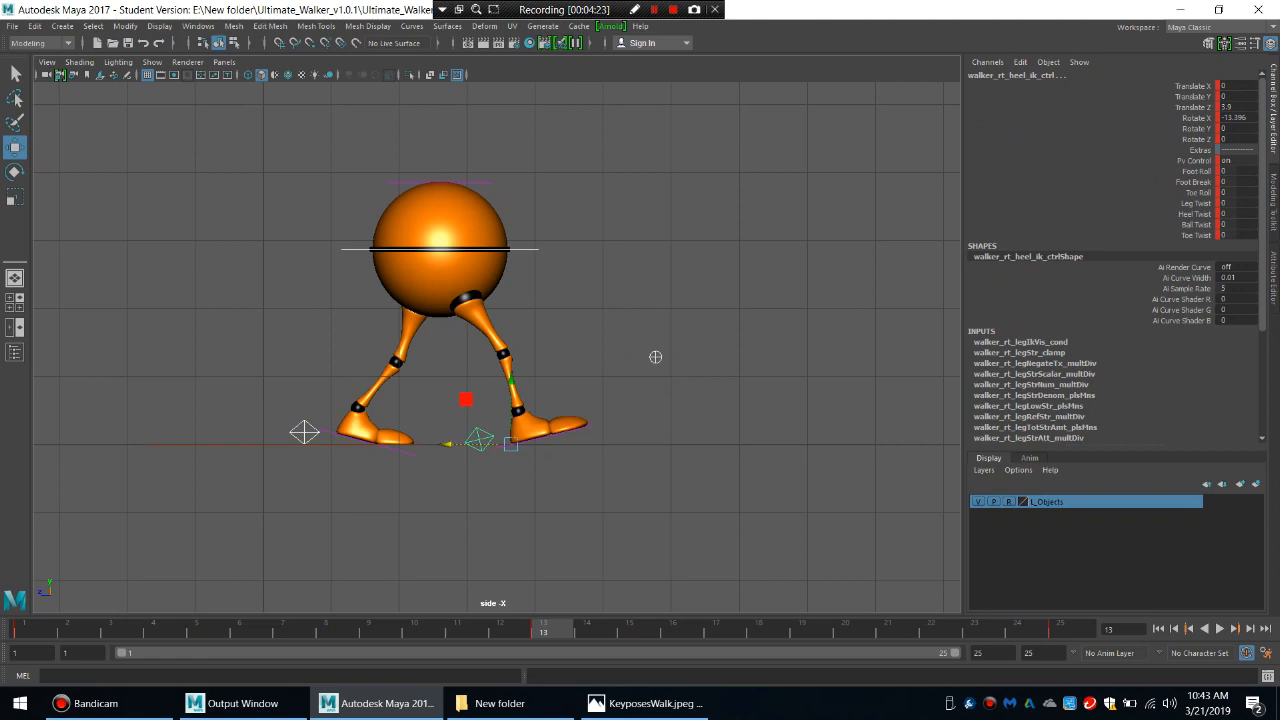
{"action": "key", "text": "period"}
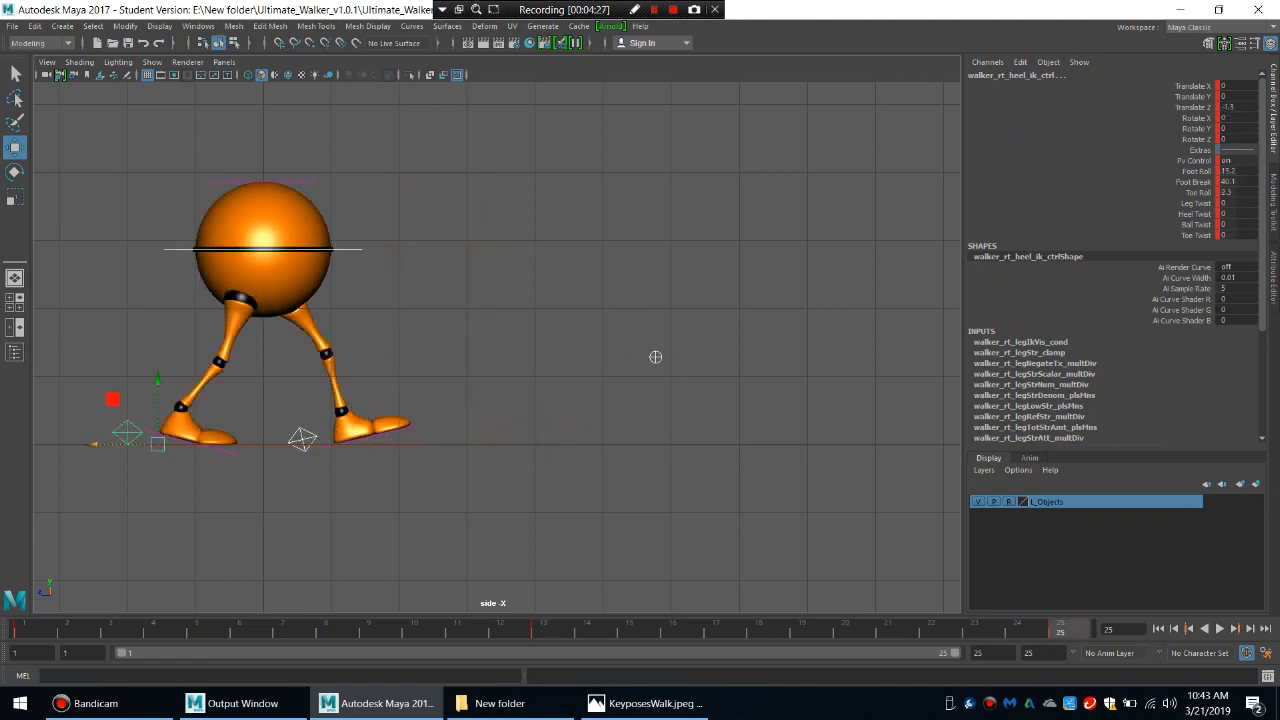
{"action": "middle_click_drag", "start_coordinate": [655, 357], "coordinate": [1004, 357]}
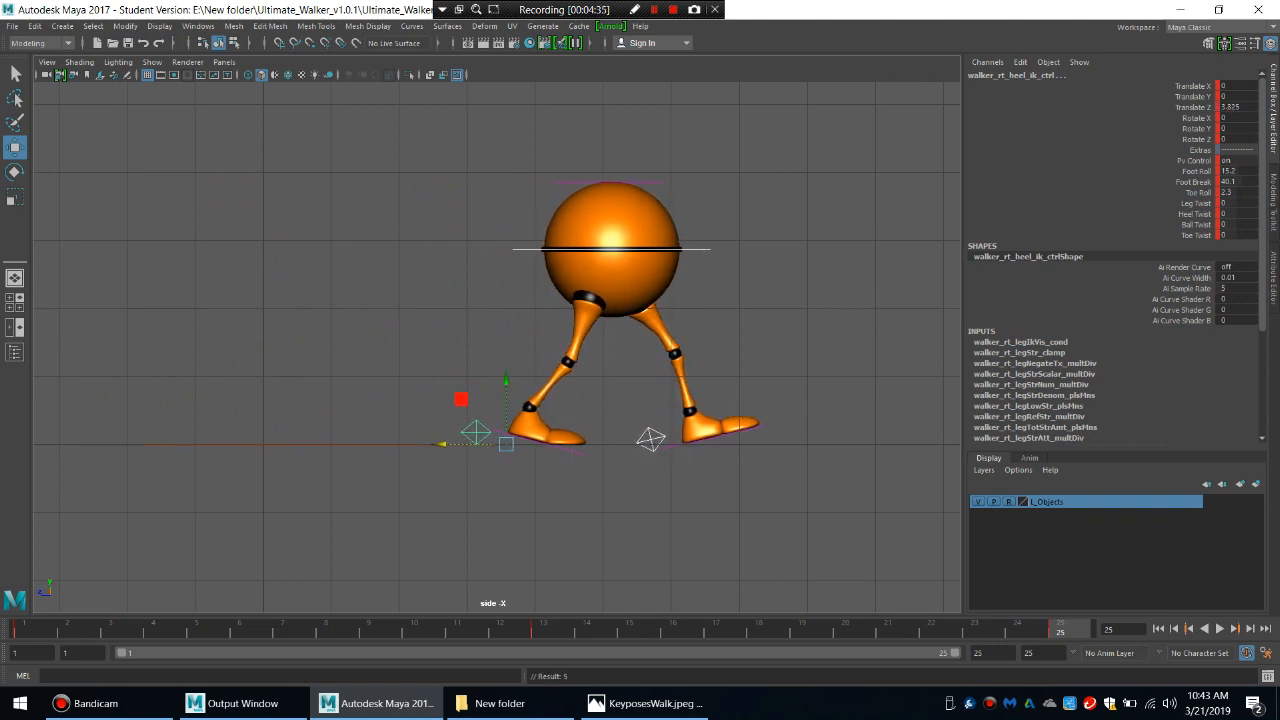
Fine-tune the selected controls' forward position at frame 25 until the right heel's Translate Z is 3.9.
{"action": "scroll", "coordinate": [540, 430], "scroll_direction": "up", "scroll_amount": 6}
{"action": "middle_click_drag", "start_coordinate": [560, 480], "coordinate": [632, 311], "text": "alt"}
{"action": "scroll", "coordinate": [499, 177], "scroll_direction": "up", "scroll_amount": 3}
{"action": "scroll", "coordinate": [499, 177], "scroll_direction": "up", "scroll_amount": 6}
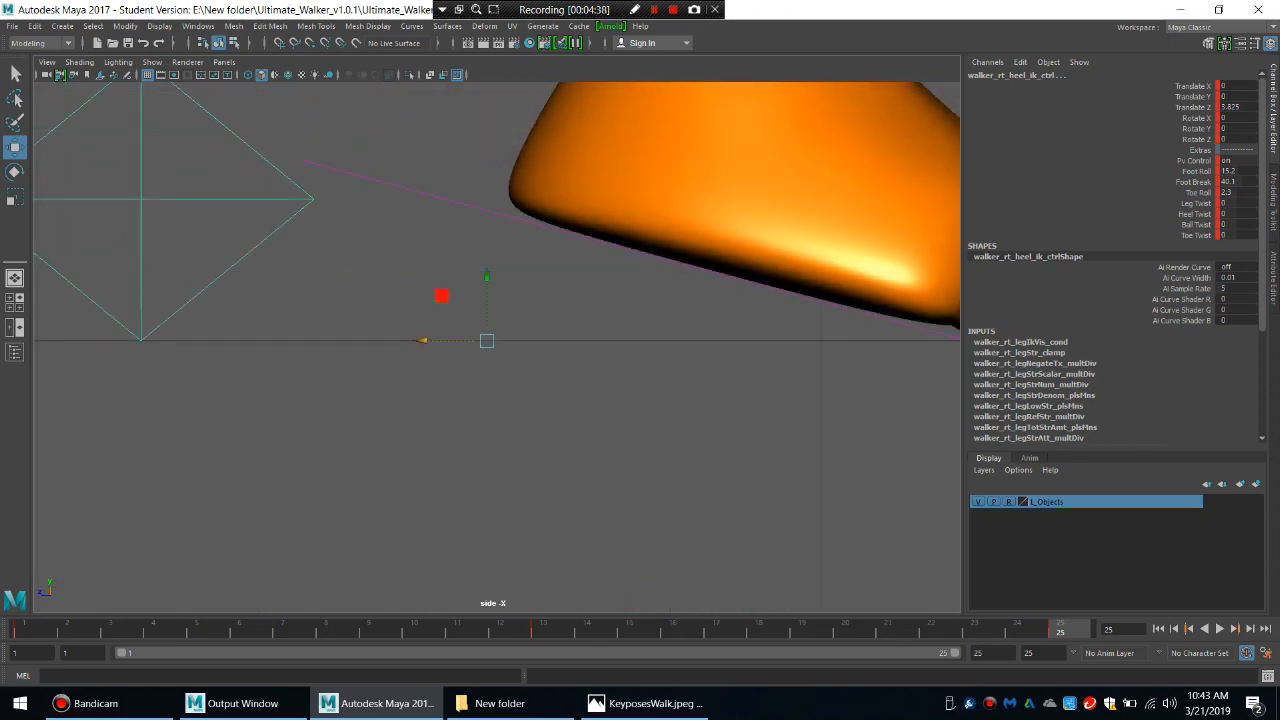
{"action": "left_click_drag", "start_coordinate": [424, 341], "coordinate": [484, 341]}
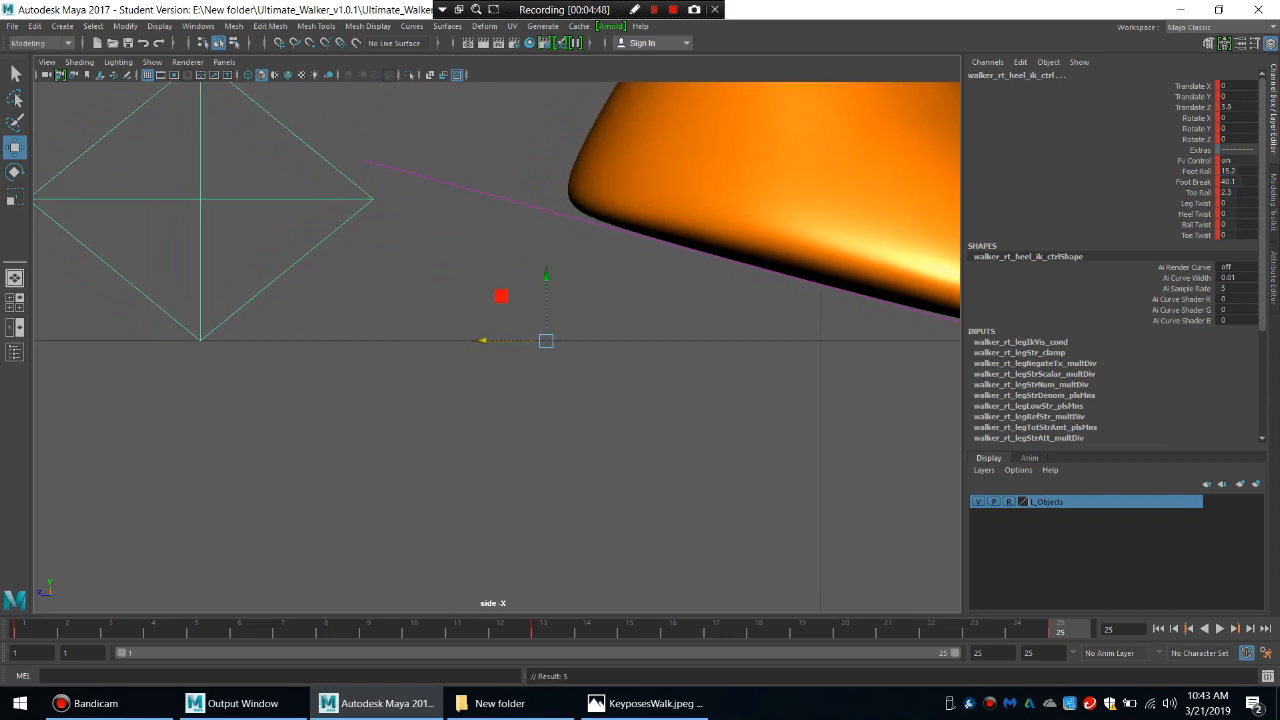
Play back the walk cycle in the side view to check the forward movement, and stop it.
{"action": "scroll", "coordinate": [484, 341], "scroll_direction": "down", "scroll_amount": 15}
{"action": "scroll", "coordinate": [611, 326], "scroll_direction": "up", "scroll_amount": 10}
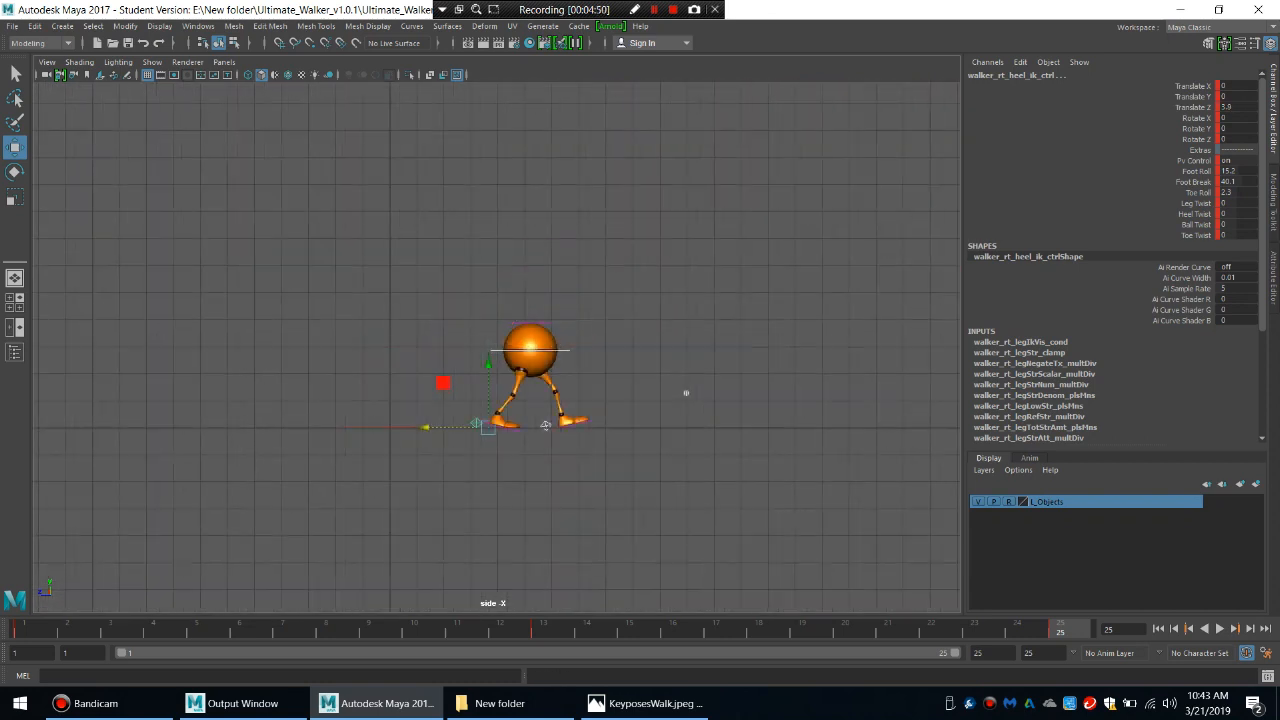
{"action": "middle_click_drag", "start_coordinate": [959, 464], "coordinate": [946, 389], "text": "alt"}
{"action": "right_click_drag", "start_coordinate": [946, 389], "coordinate": [798, 375], "text": "alt"}
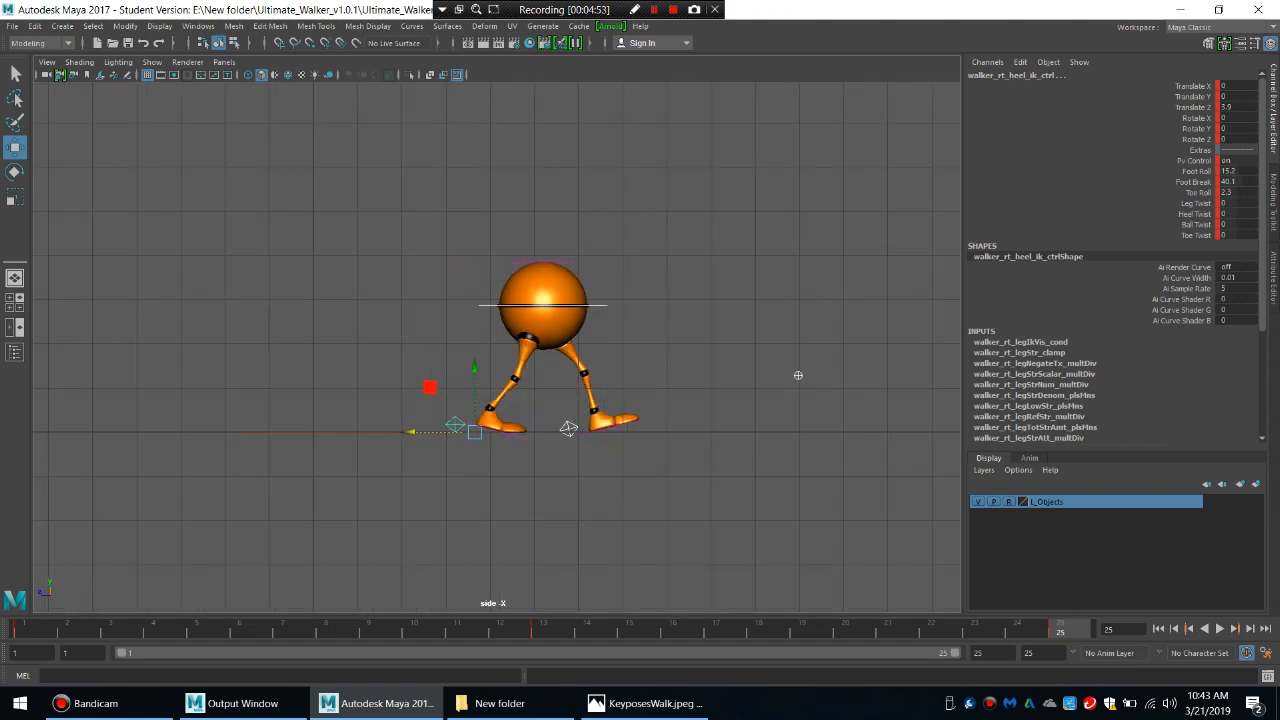
{"action": "key", "text": "alt+v"}
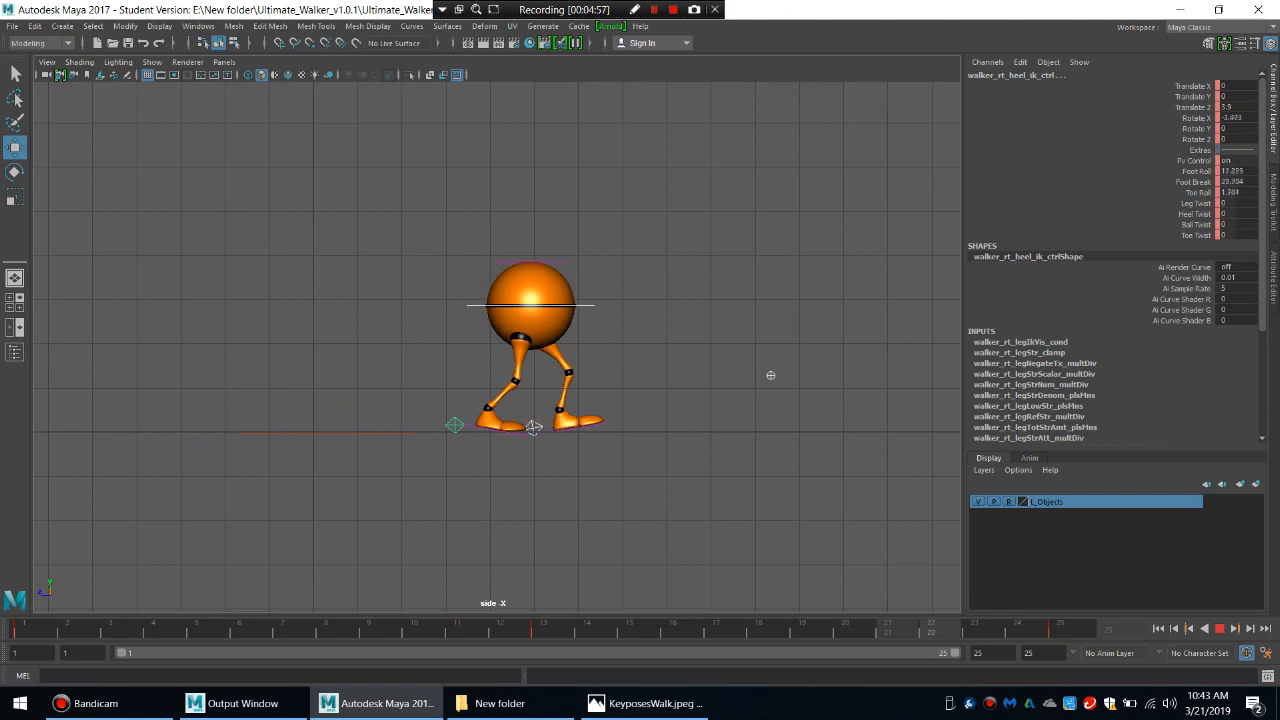
{"action": "key", "text": "alt+v"}
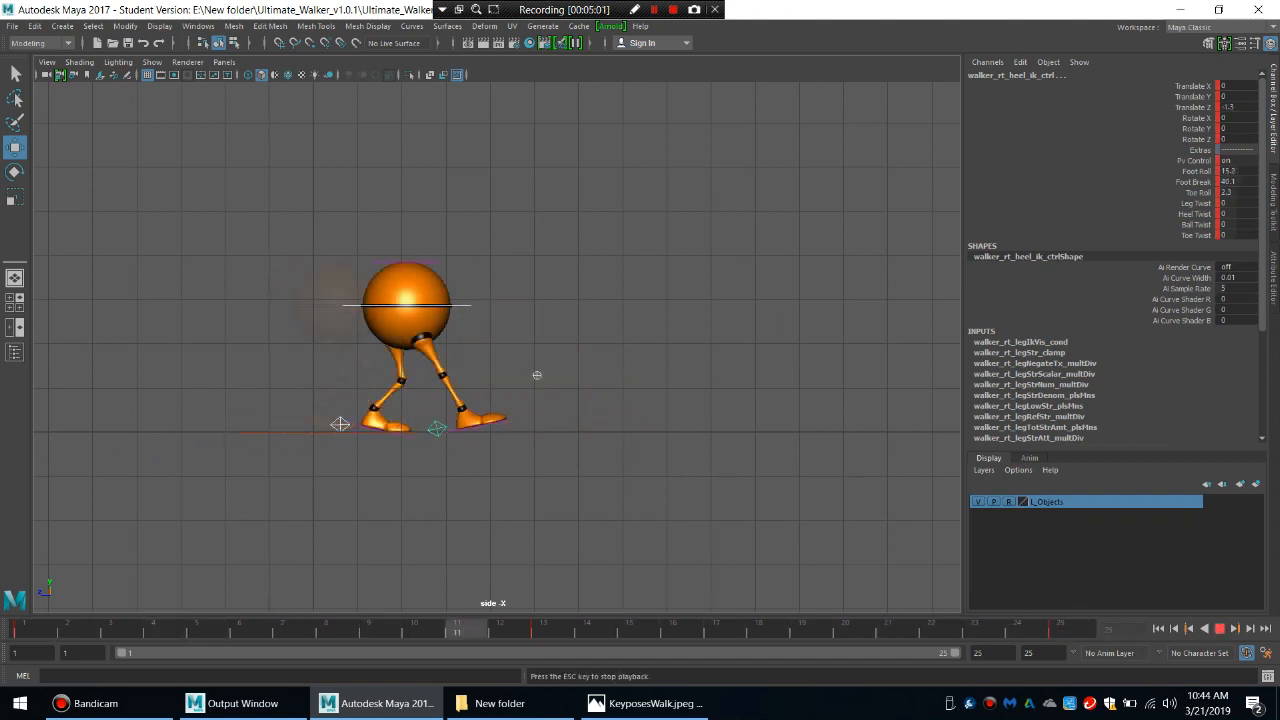
{"action": "left_click", "coordinate": [1219, 629]}
Change the timeline's playback speed option and play the walk cycle to check its timing.
{"action": "right_click", "coordinate": [838, 634]}
{"action": "mouse_move", "coordinate": [881, 549]}
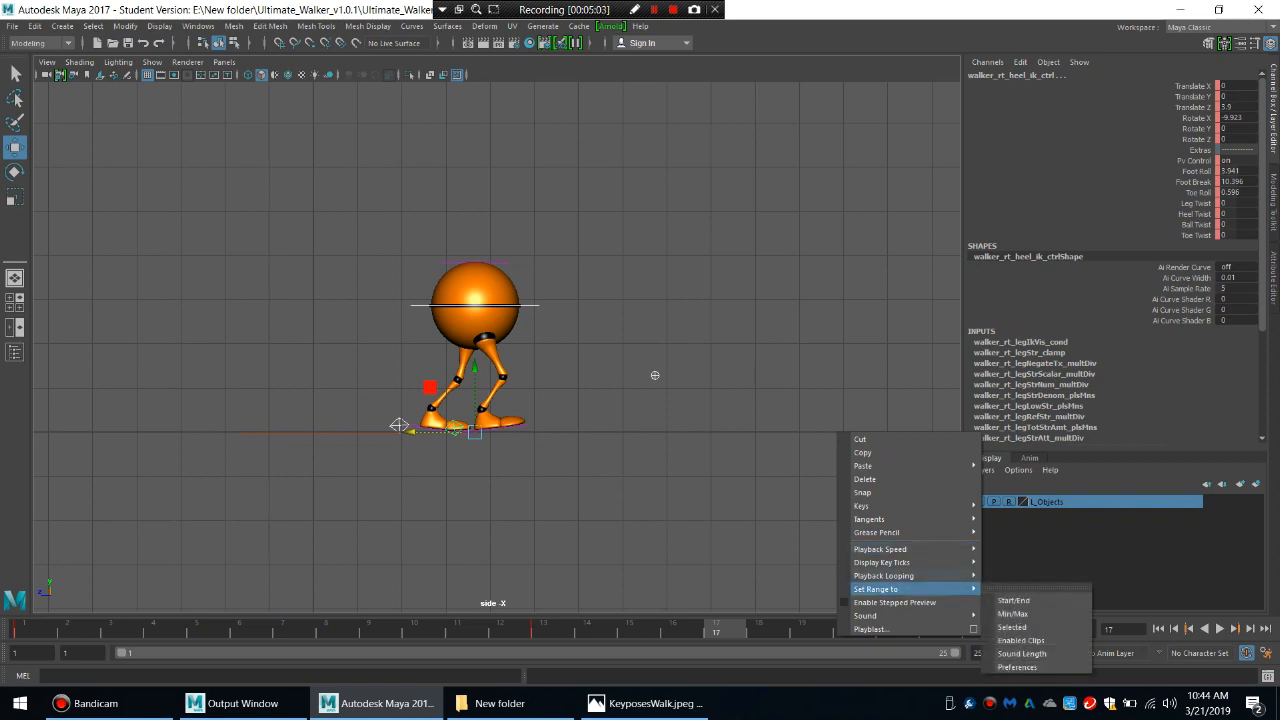
{"action": "left_click", "coordinate": [1013, 560]}
{"action": "key", "text": "alt+v"}
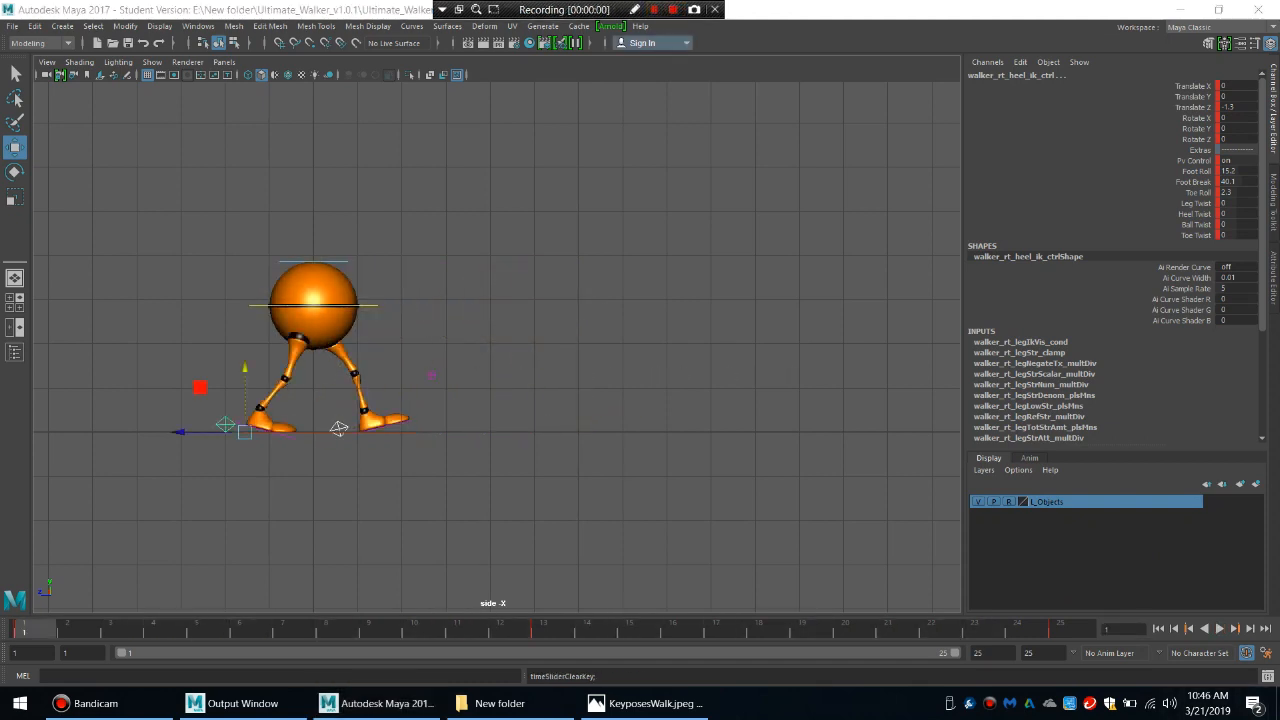
{"action": "key", "text": "alt+v"}
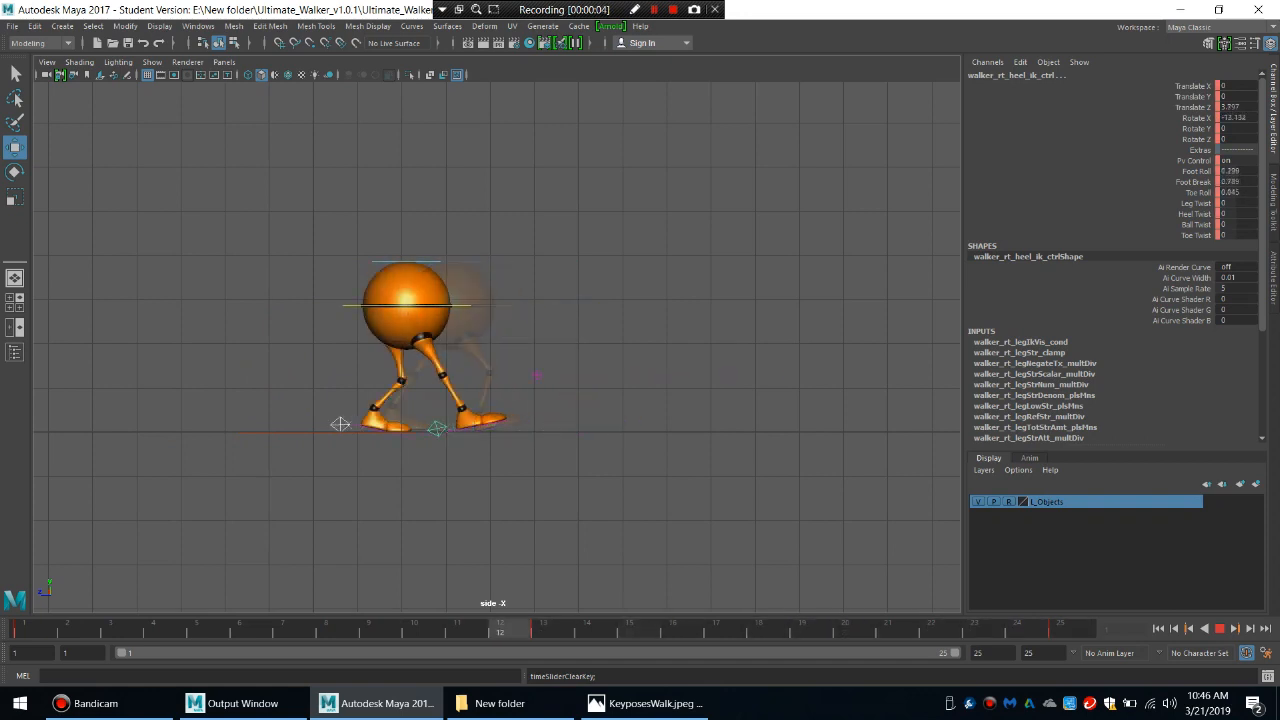
{"action": "key", "text": "Escape"}
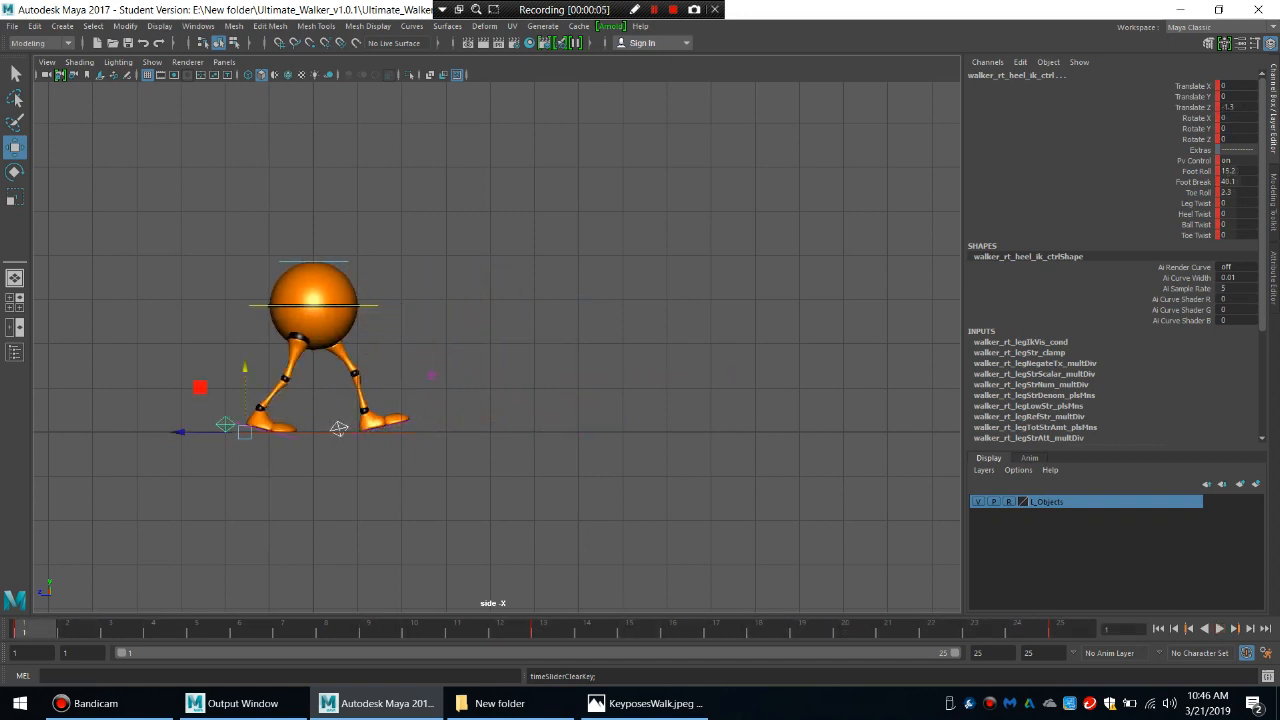
Open the Graph Editor beside the walker and isolate the left heel control's Translate Z curve.
{"action": "left_click", "coordinate": [198, 26]}
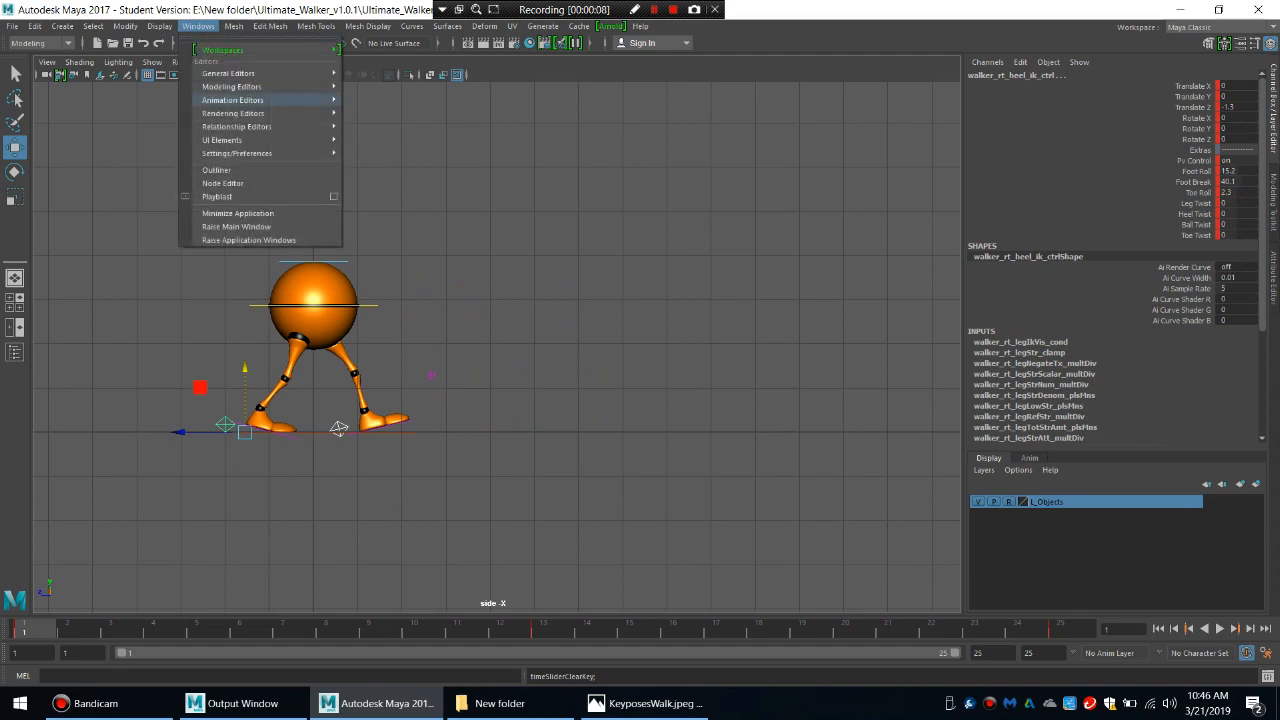
{"action": "mouse_move", "coordinate": [233, 113]}
{"action": "left_click", "coordinate": [380, 111]}
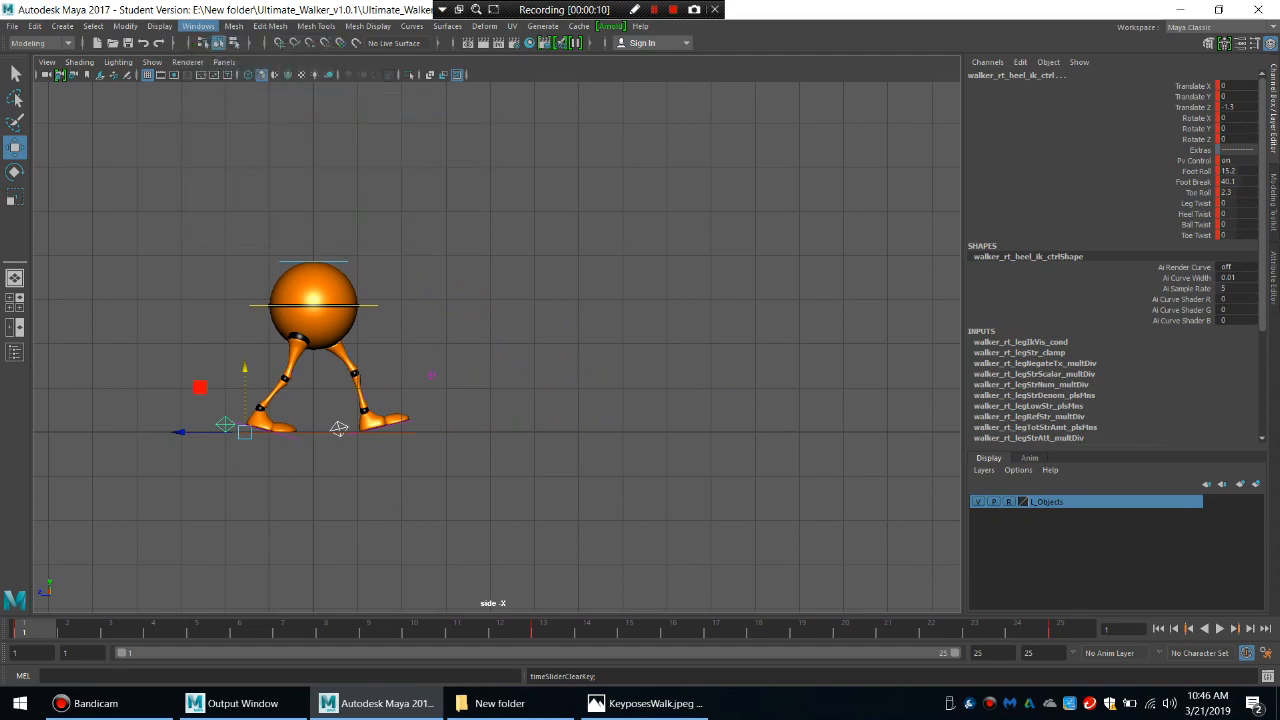
{"action": "left_click_drag", "start_coordinate": [363, 152], "coordinate": [701, 103]}
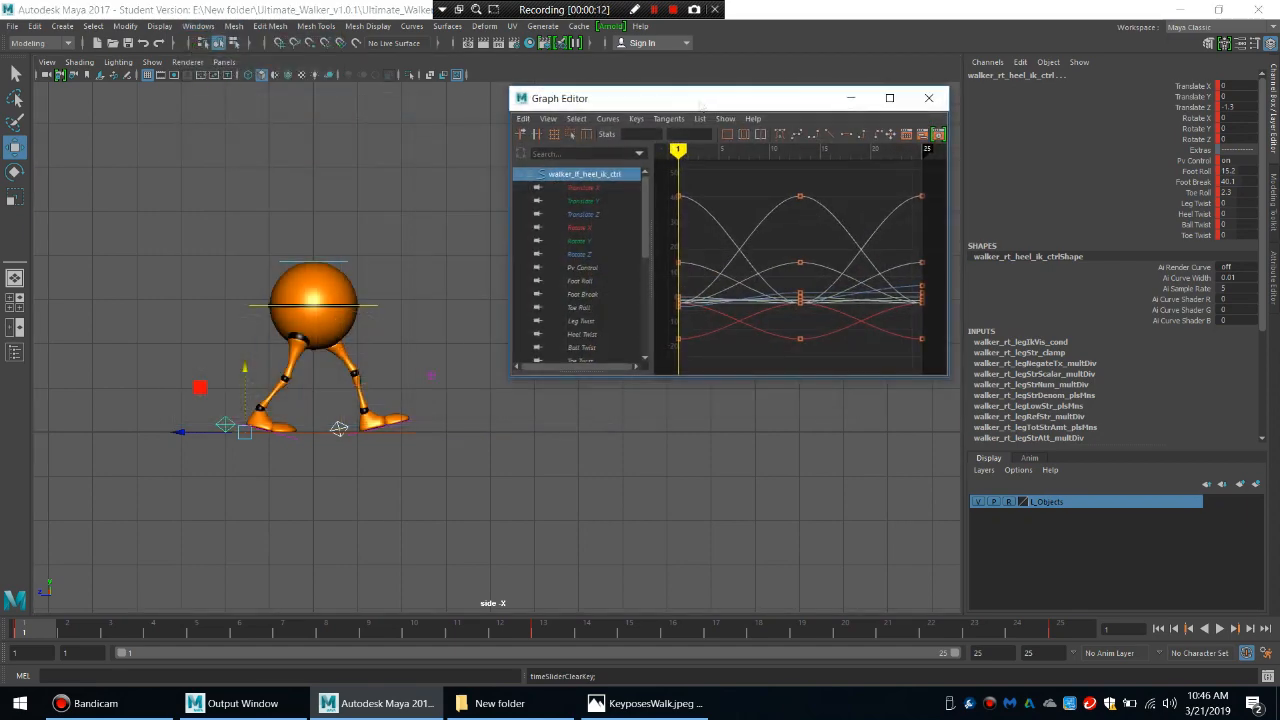
{"action": "left_click", "coordinate": [583, 214]}
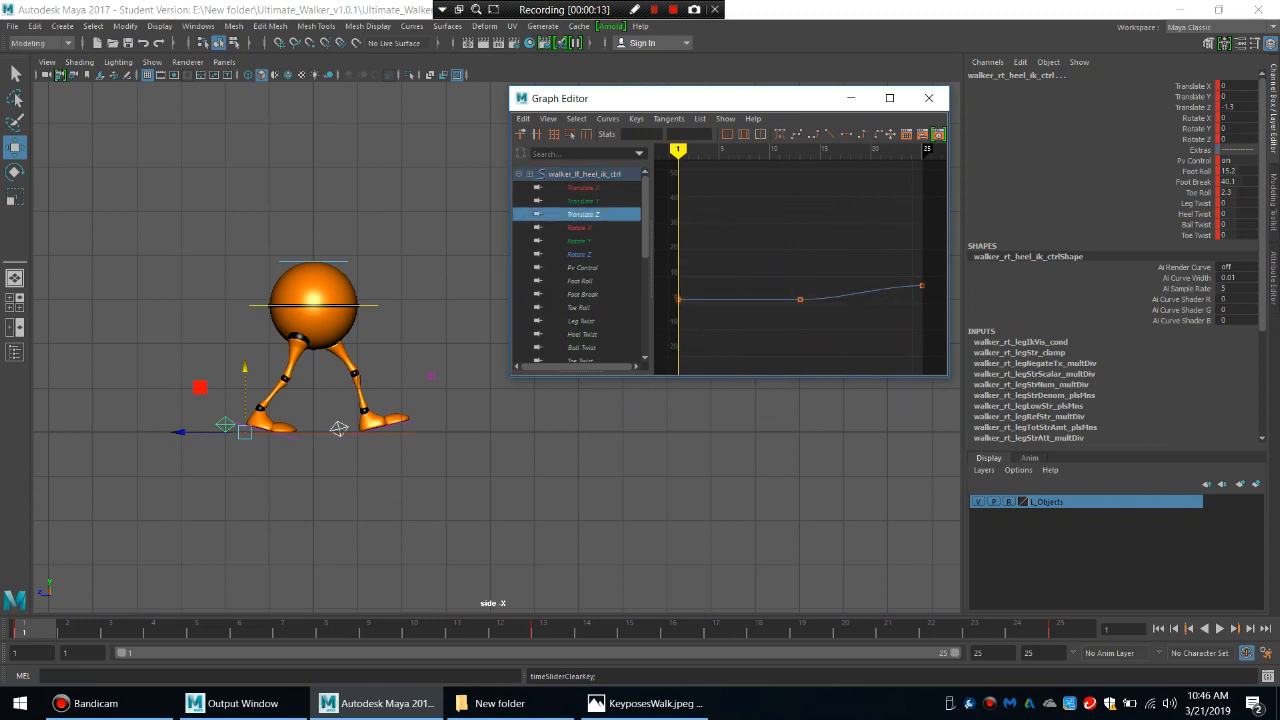
Isolate the main body control's Translate Z curve in the Graph Editor and delete its middle key at frame 13.
{"action": "left_click", "coordinate": [370, 305]}
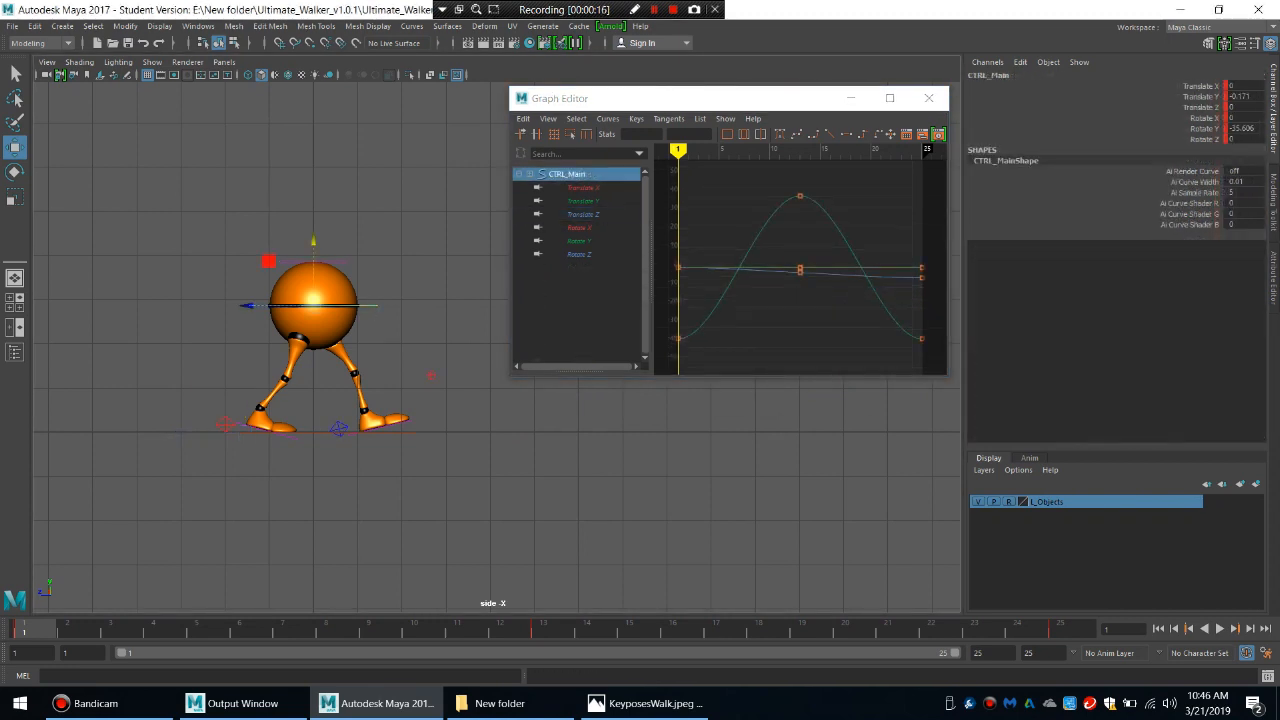
{"action": "left_click", "coordinate": [583, 214]}
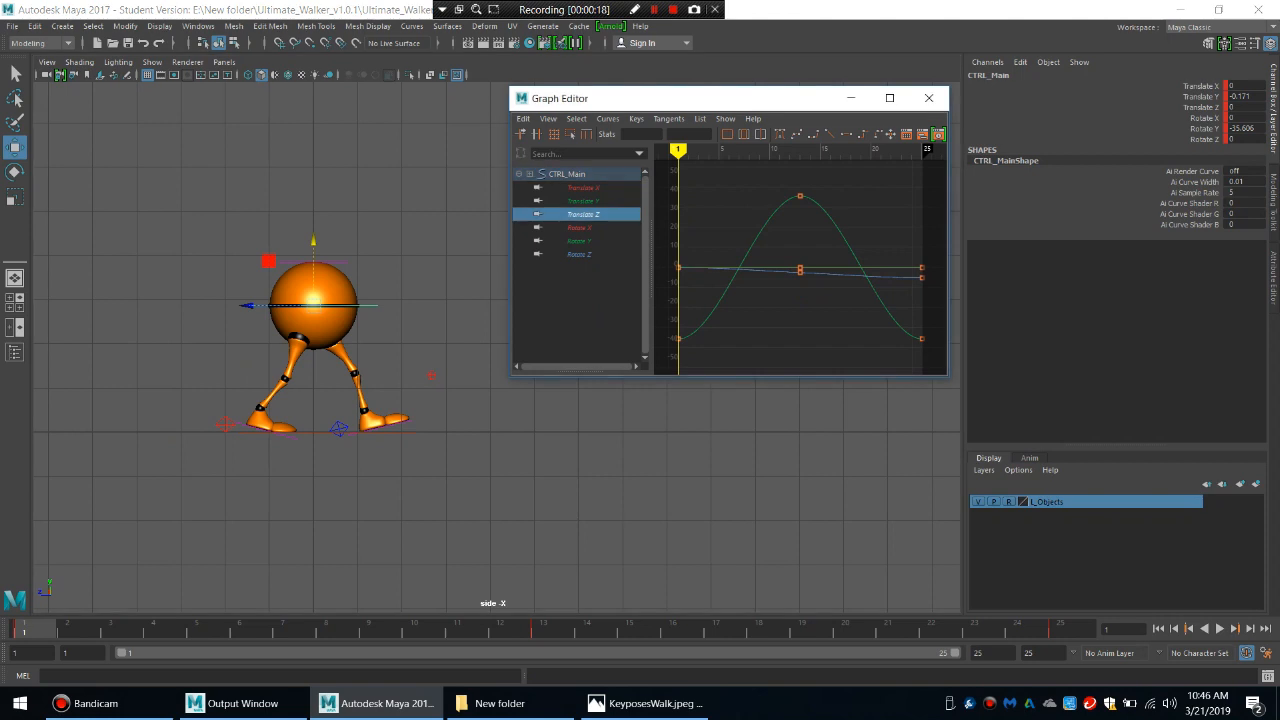
{"action": "key", "text": "f"}
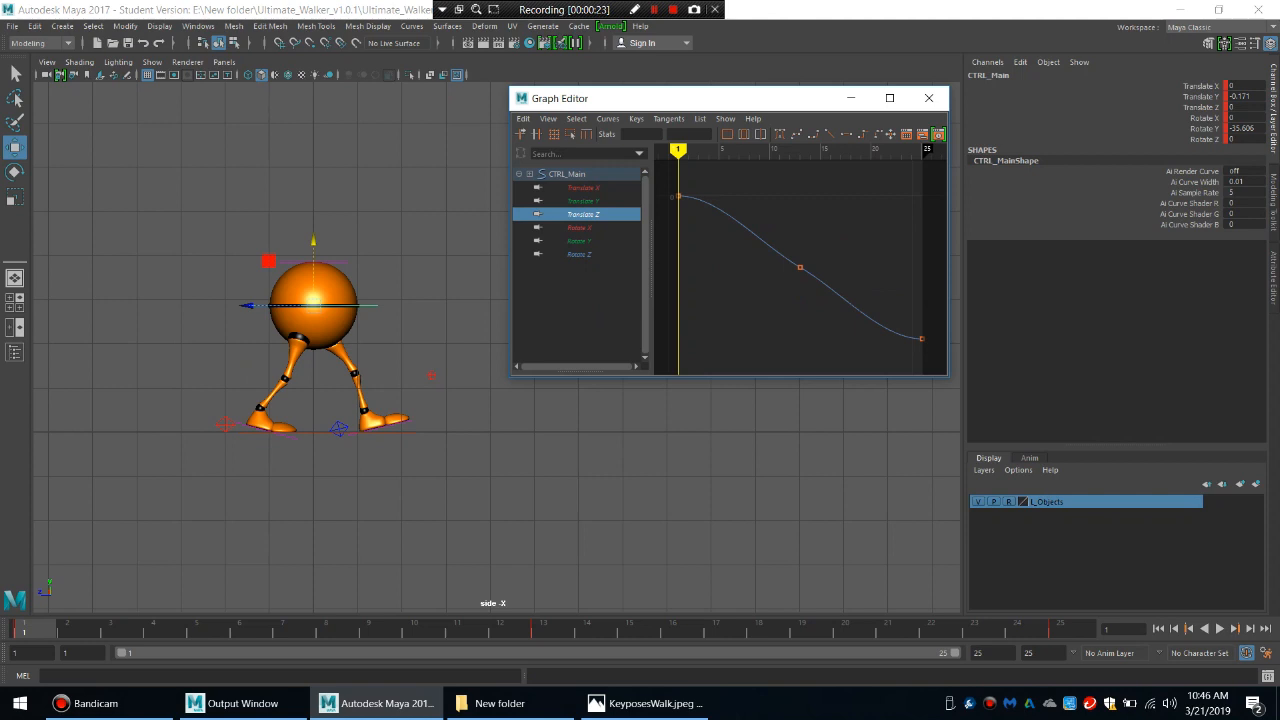
{"action": "left_click_drag", "start_coordinate": [778, 236], "coordinate": [830, 282]}
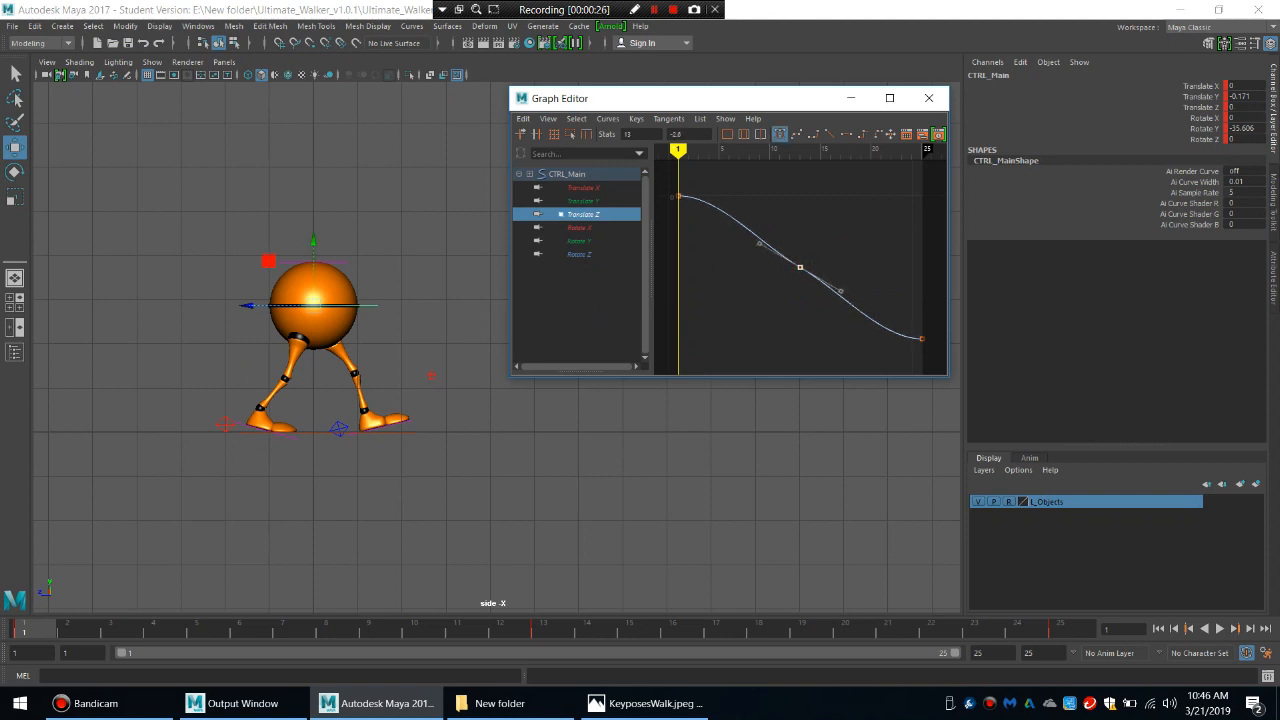
{"action": "key", "text": "Delete"}
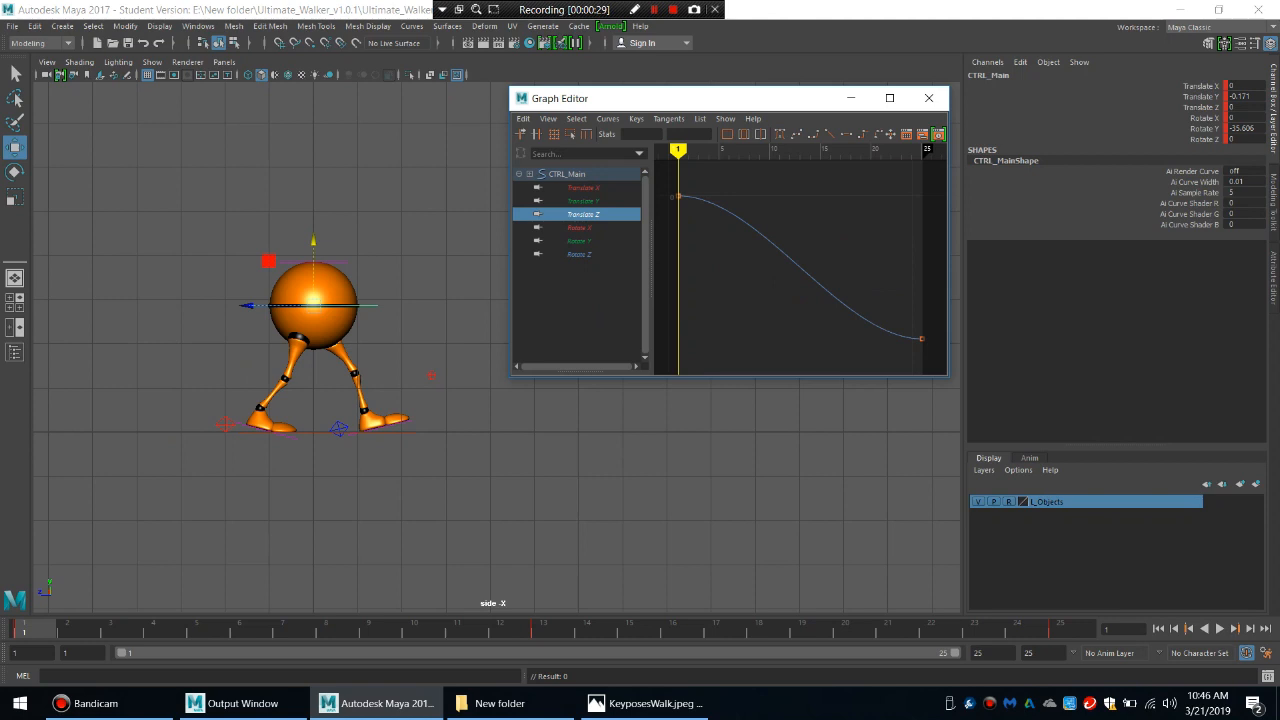
Make the tangents of the main control's whole Translate Z curve linear and close the Graph Editor.
{"action": "left_click_drag", "start_coordinate": [673, 182], "coordinate": [930, 365]}
{"action": "left_click", "coordinate": [829, 134]}
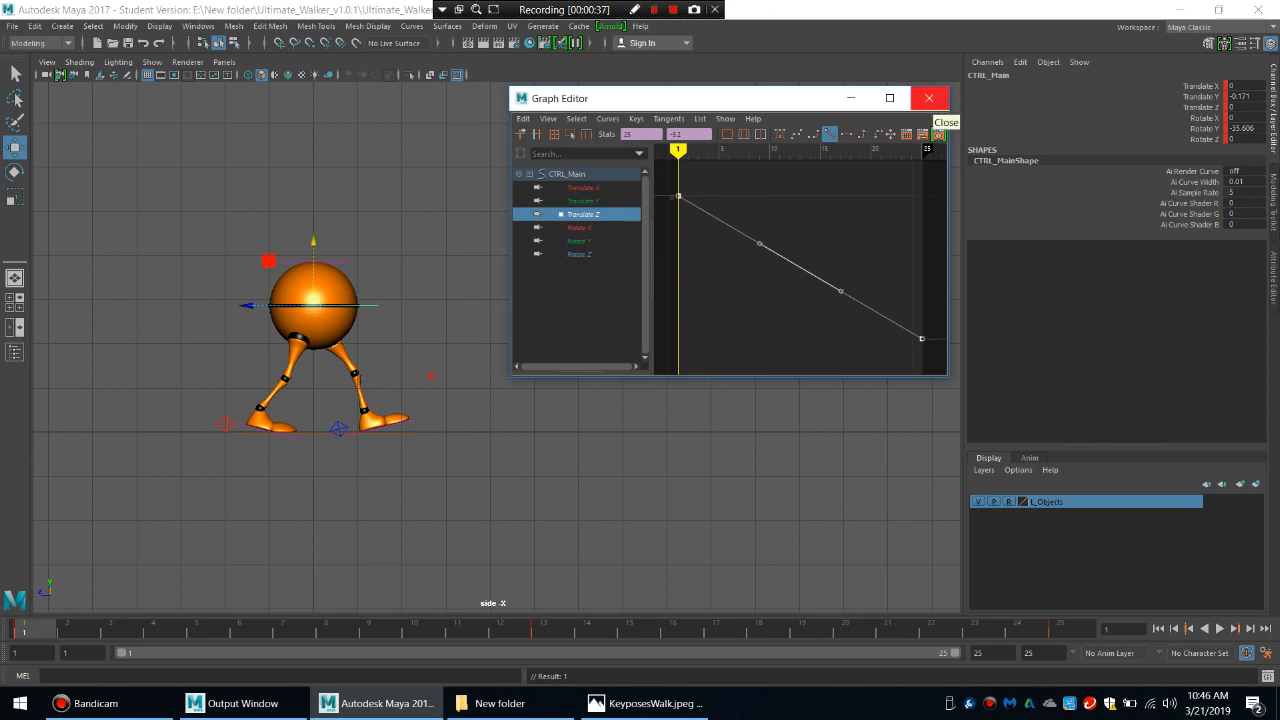
{"action": "left_click", "coordinate": [929, 98]}
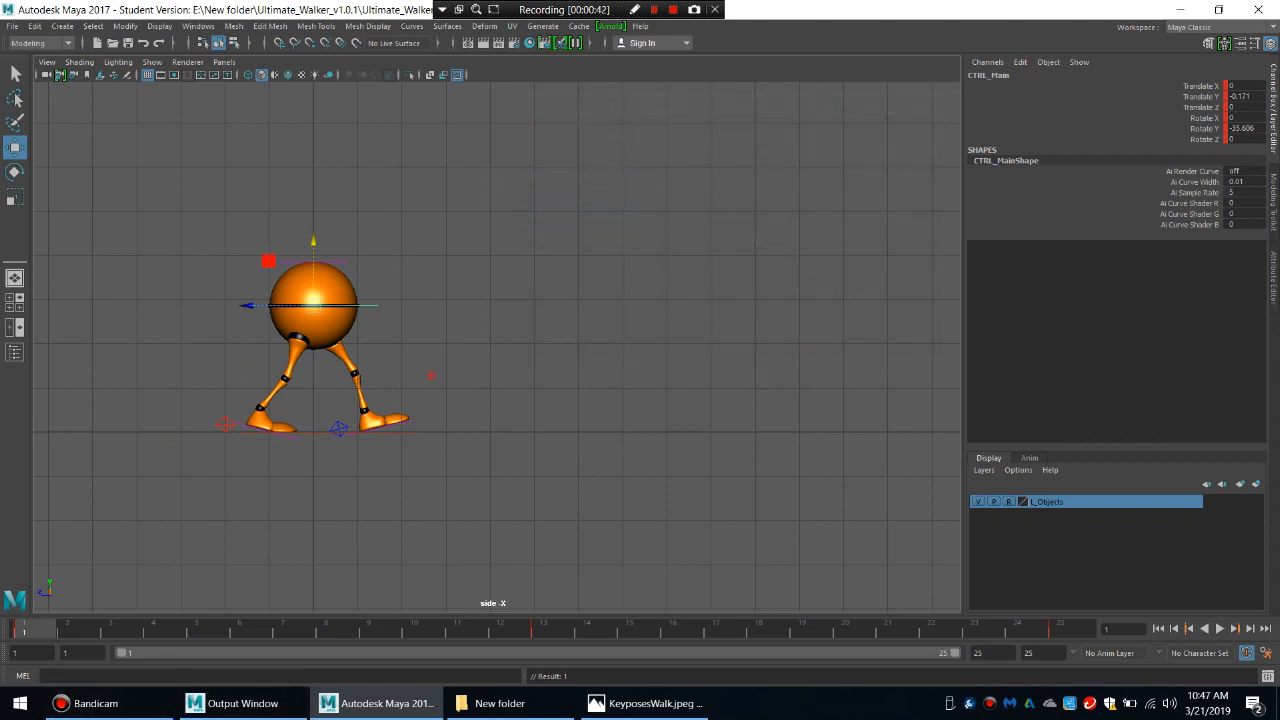
Play back the walk up to frame 7 and compare it with the passing position in the KeyposesWalk.jpeg reference image.
{"action": "key", "text": "alt+v"}
{"action": "key", "text": "alt+v"}
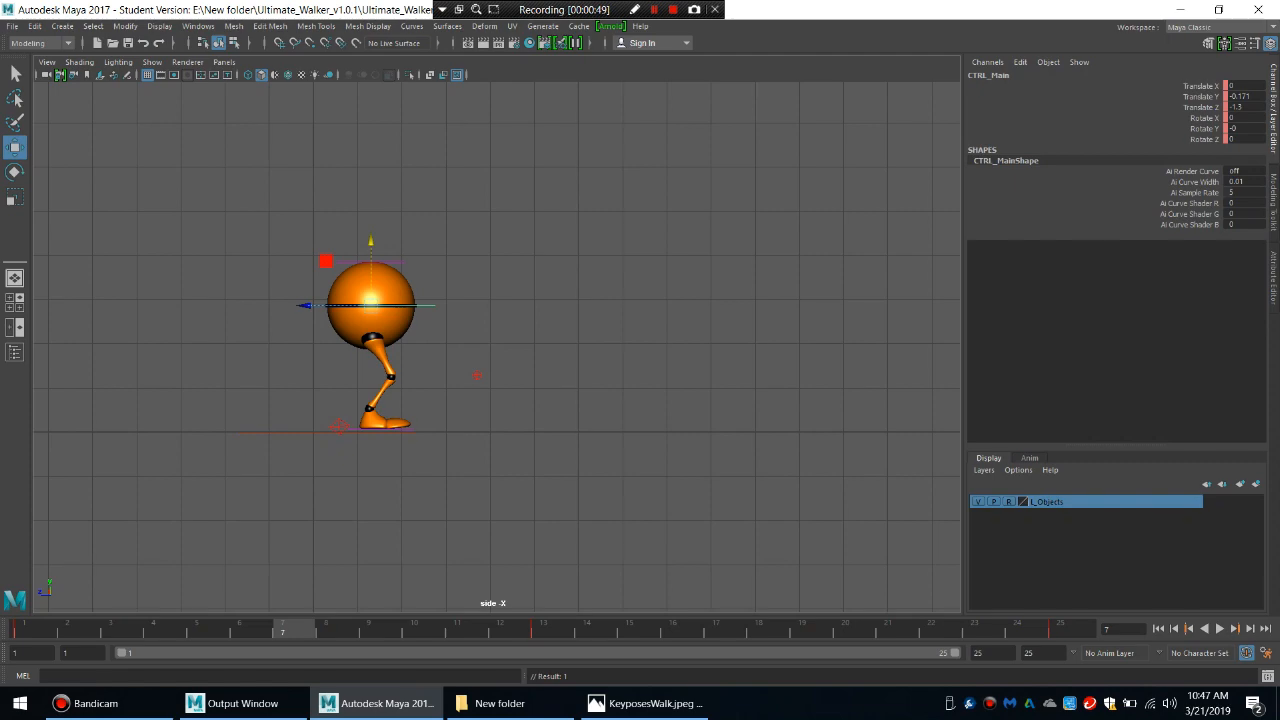
{"action": "left_click", "coordinate": [645, 703]}
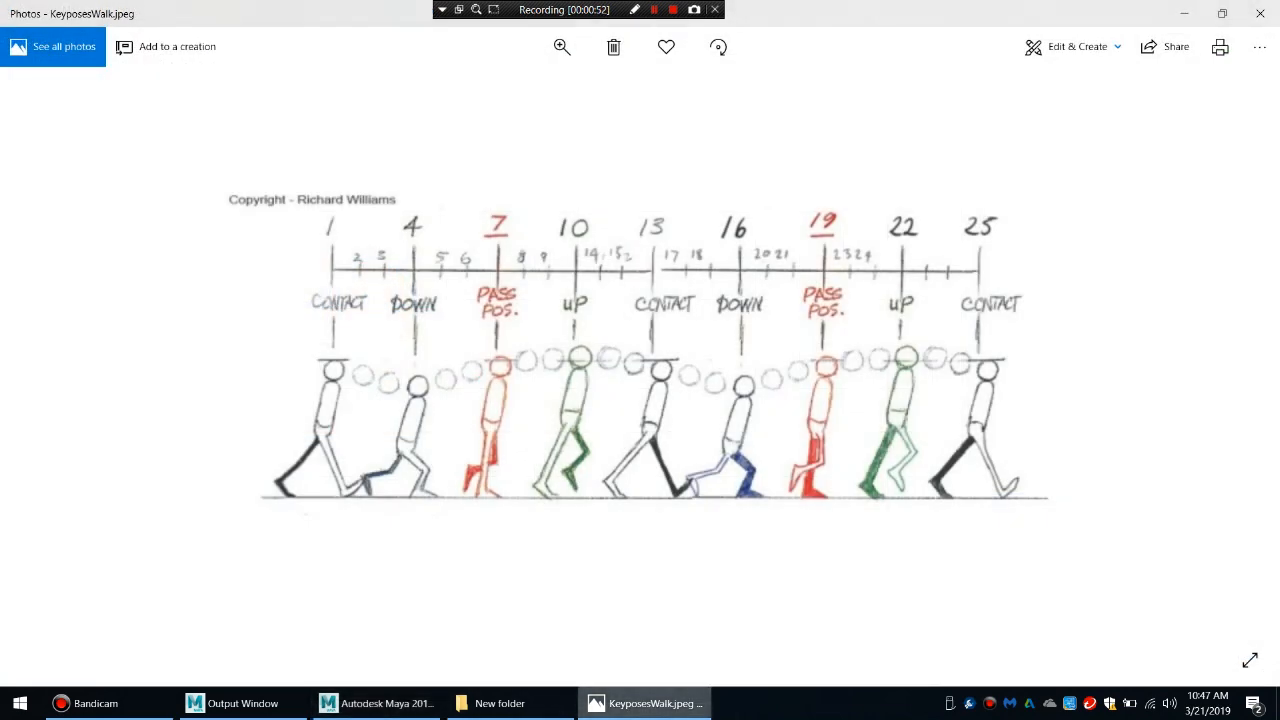
{"action": "left_click", "coordinate": [377, 703]}
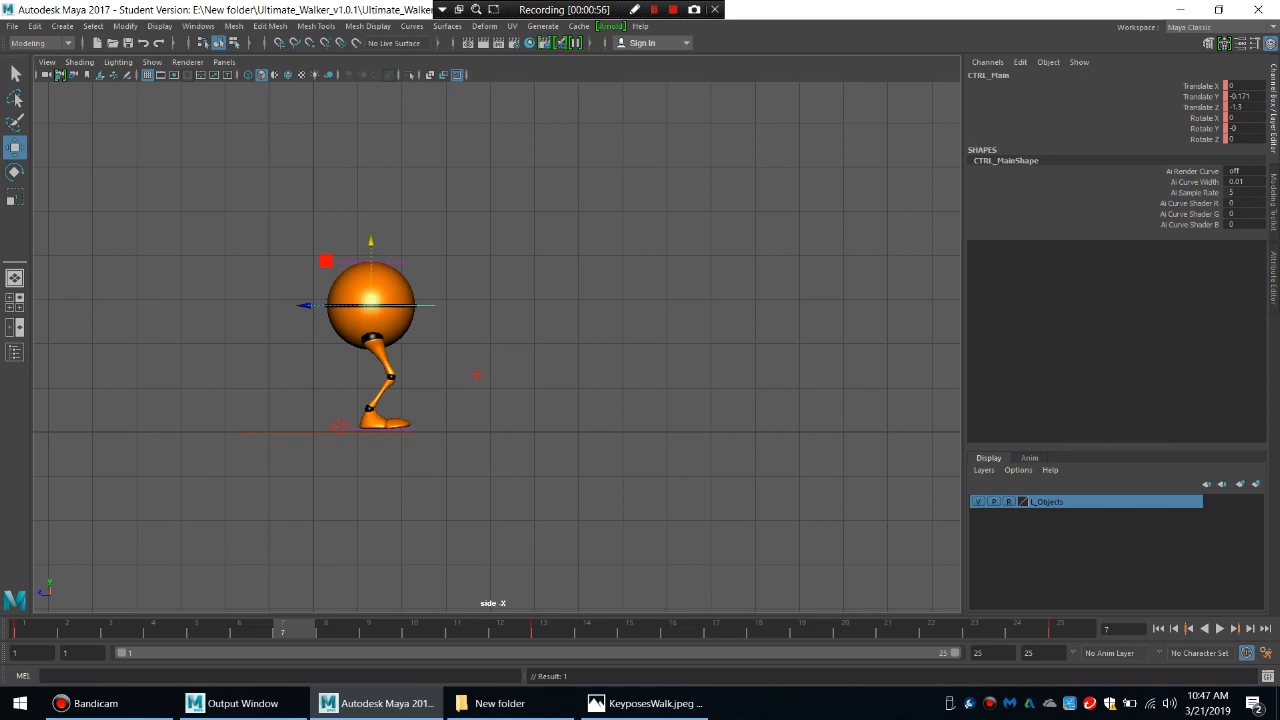
At frame 7, flatten the left foot by setting the left heel control's Rotate X, Foot Roll, Foot Break and Toe Roll to 0.
{"action": "left_click", "coordinate": [30, 630]}
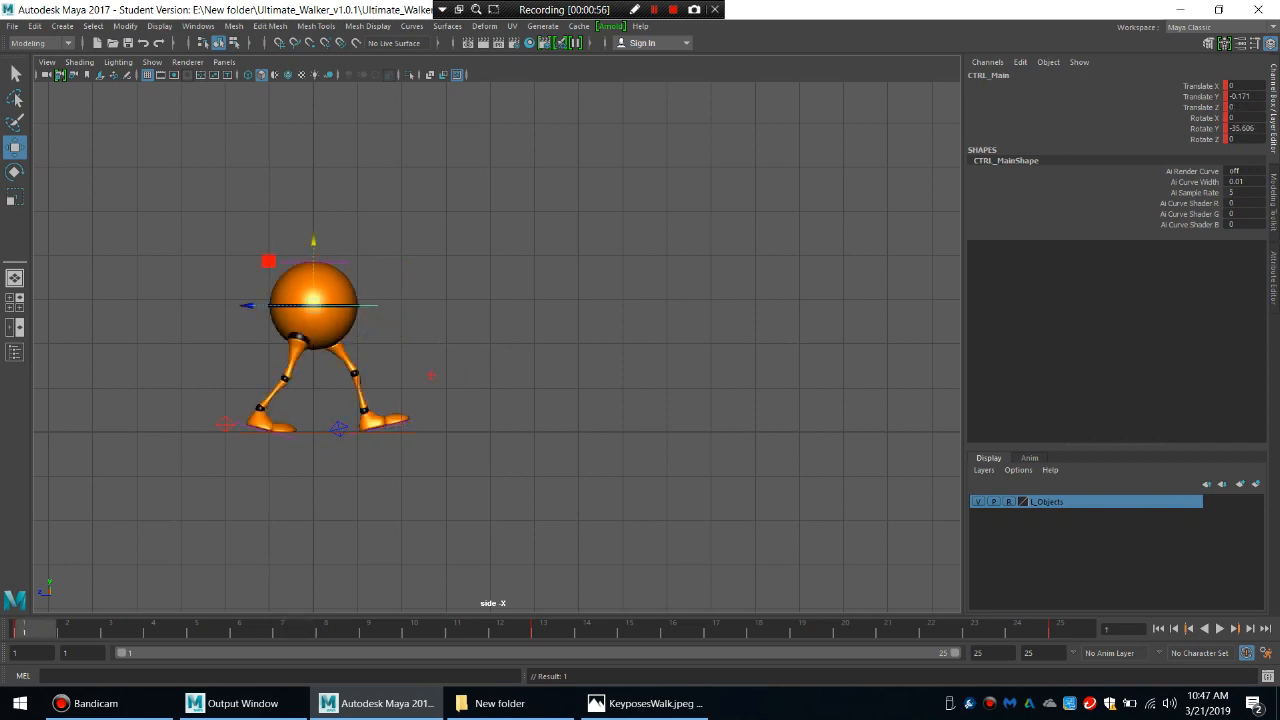
{"action": "left_click", "coordinate": [397, 426]}
{"action": "left_click", "coordinate": [281, 630]}
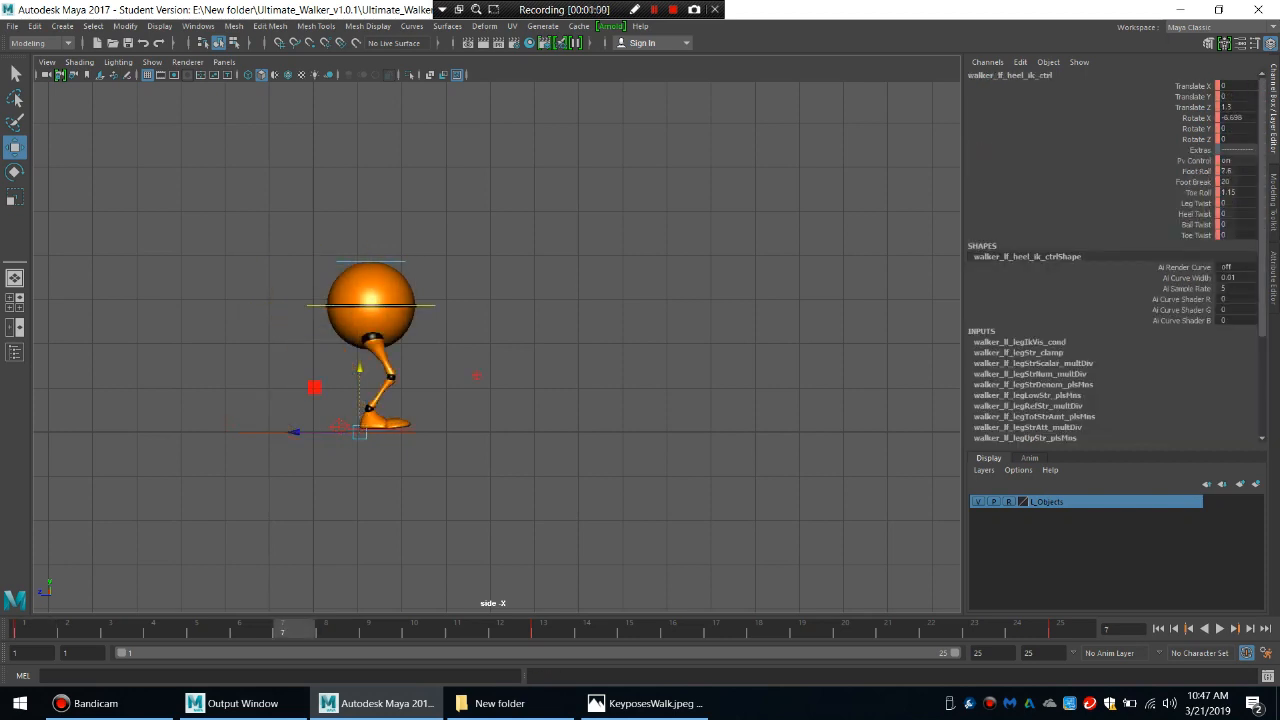
{"action": "left_click", "coordinate": [1237, 118]}
{"action": "type", "text": "0"}
{"action": "key", "text": "Return"}
{"action": "left_click_drag", "start_coordinate": [1237, 171], "coordinate": [1237, 193]}
{"action": "type", "text": "0"}
{"action": "key", "text": "Return"}
Raise the main body control to a Translate Y of about -0.05 at frame 7 and key it.
{"action": "left_click", "coordinate": [425, 305]}
{"action": "left_click_drag", "start_coordinate": [371, 243], "coordinate": [371, 237]}
{"action": "key", "text": "s"}
Lift the right heel control to a Translate Y of about 0.407 at frame 7 and key it.
{"action": "left_click", "coordinate": [30, 630]}
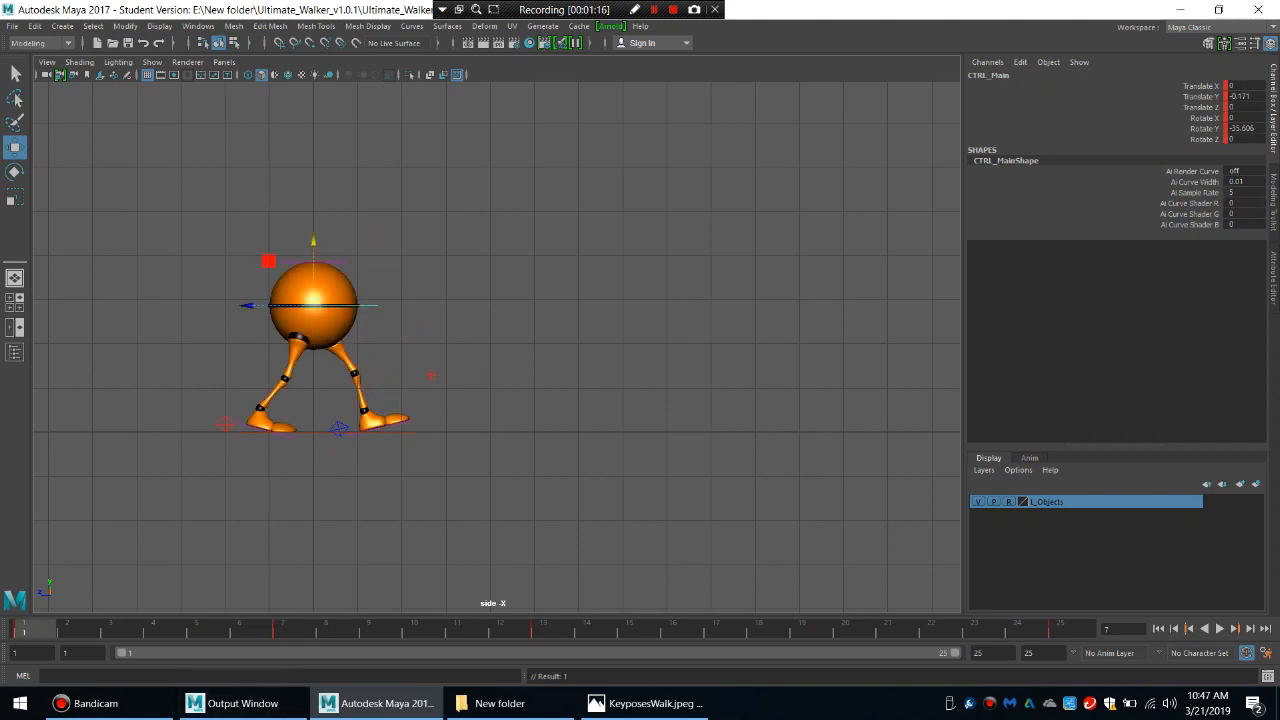
{"action": "left_click", "coordinate": [270, 432]}
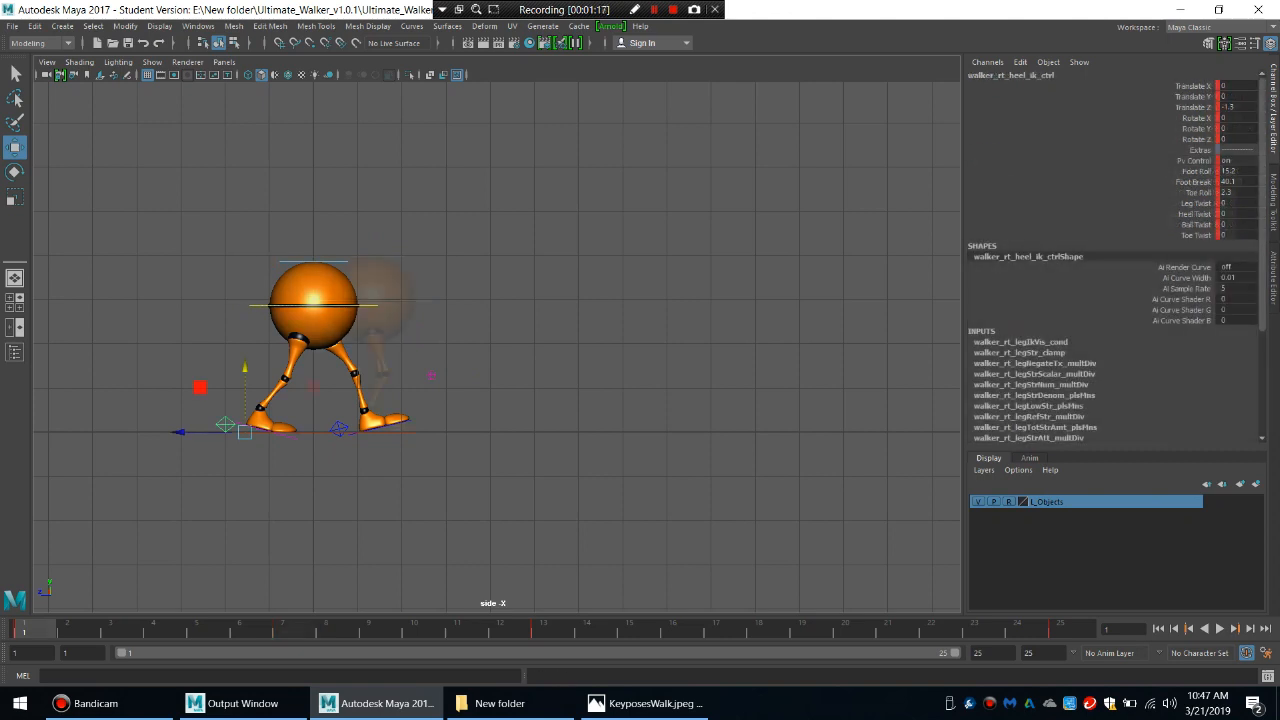
{"action": "left_click", "coordinate": [283, 630]}
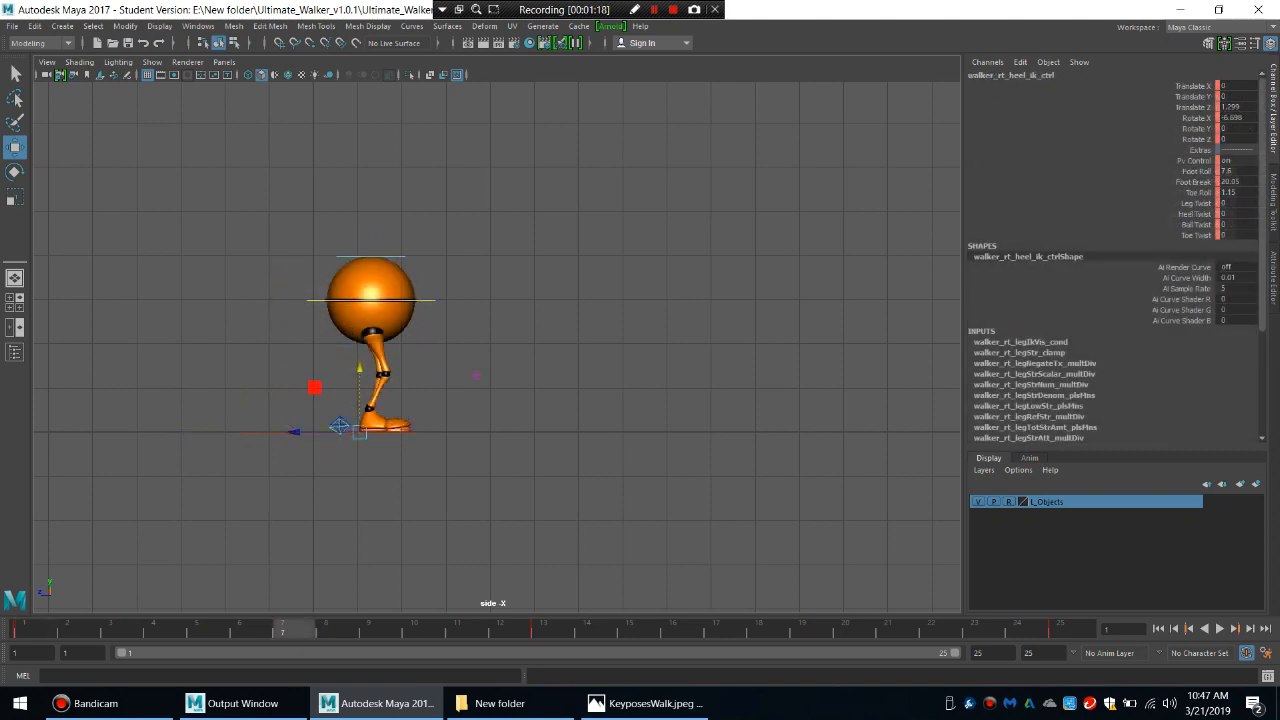
{"action": "left_click_drag", "start_coordinate": [360, 371], "coordinate": [360, 353]}
{"action": "key", "text": "s"}
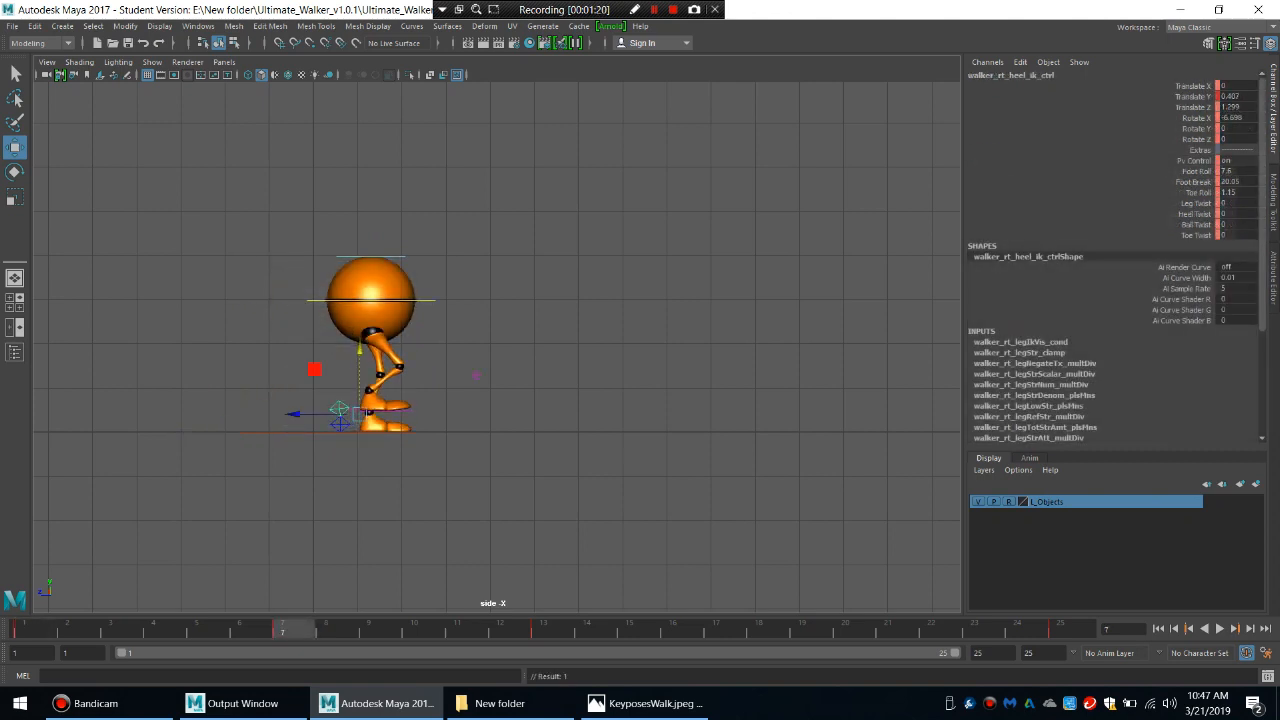
Set the right heel control's Foot Roll, Foot Break and Toe Roll to 0 at frame 7.
{"action": "left_click_drag", "start_coordinate": [1236, 171], "coordinate": [1236, 192]}
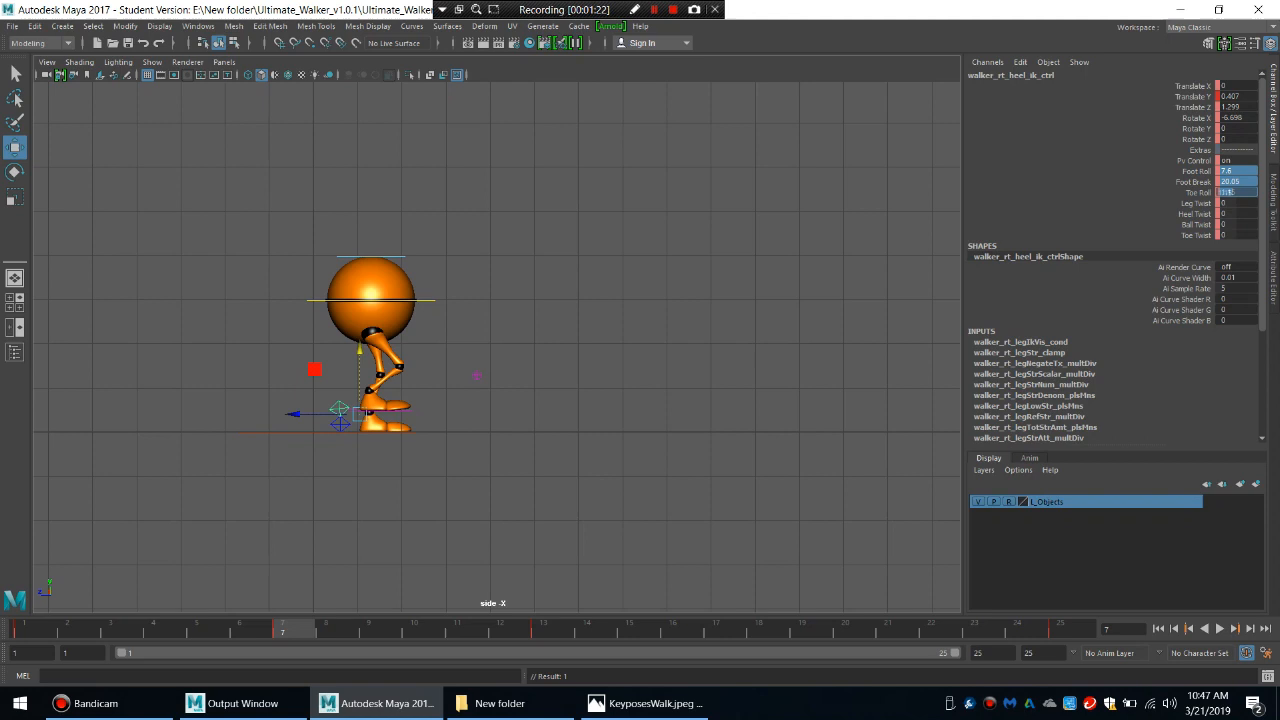
{"action": "type", "text": "0"}
{"action": "key", "text": "Return"}
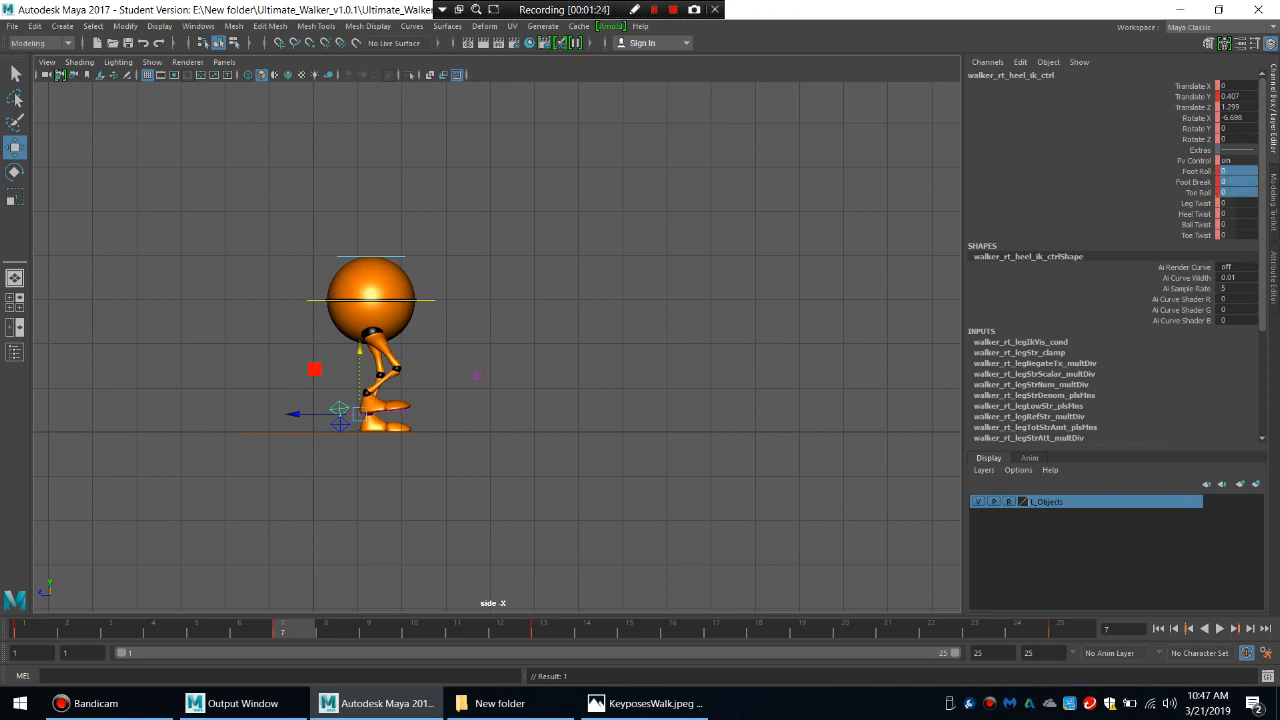
Tilt the right foot toe-down to a Rotate X of about 27.35 and raise its heel control to a Translate Y of about 0.558.
{"action": "left_click", "coordinate": [1197, 118]}
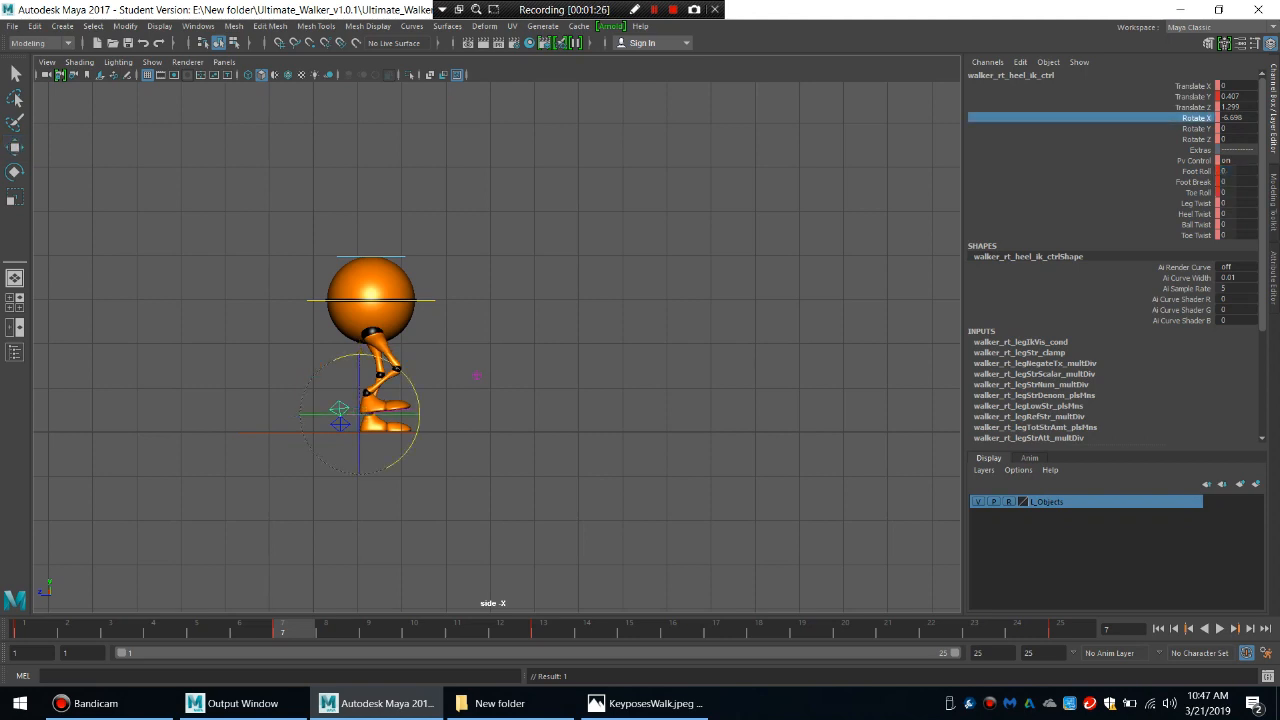
{"action": "mouse_move", "coordinate": [500, 350]}
{"action": "middle_mouse_down"}
{"action": "mouse_move", "coordinate": [575, 350]}
{"action": "mouse_move", "coordinate": [497, 350]}
{"action": "middle_mouse_up"}
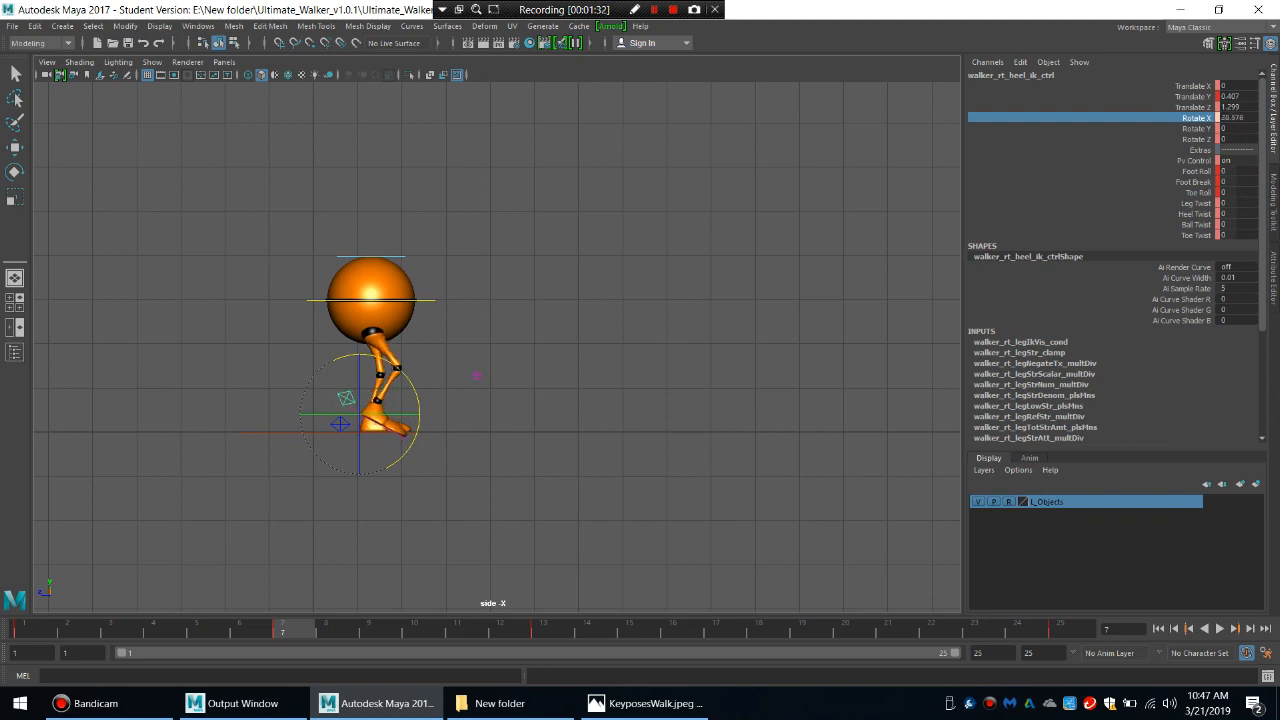
{"action": "key", "text": "w"}
{"action": "left_click_drag", "start_coordinate": [360, 350], "coordinate": [360, 345]}
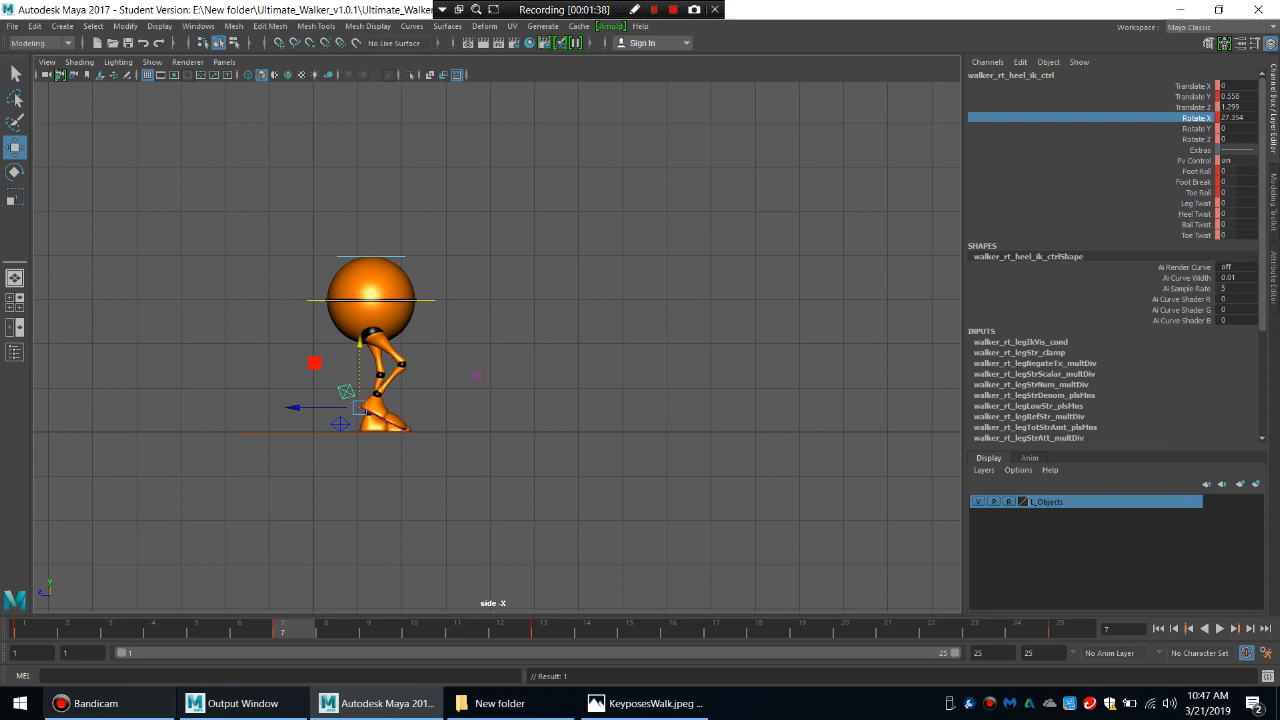
Play back the walk to check the passing pose, and key the main, both heel and knee controls at frame 7.
{"action": "key", "text": "alt+v"}
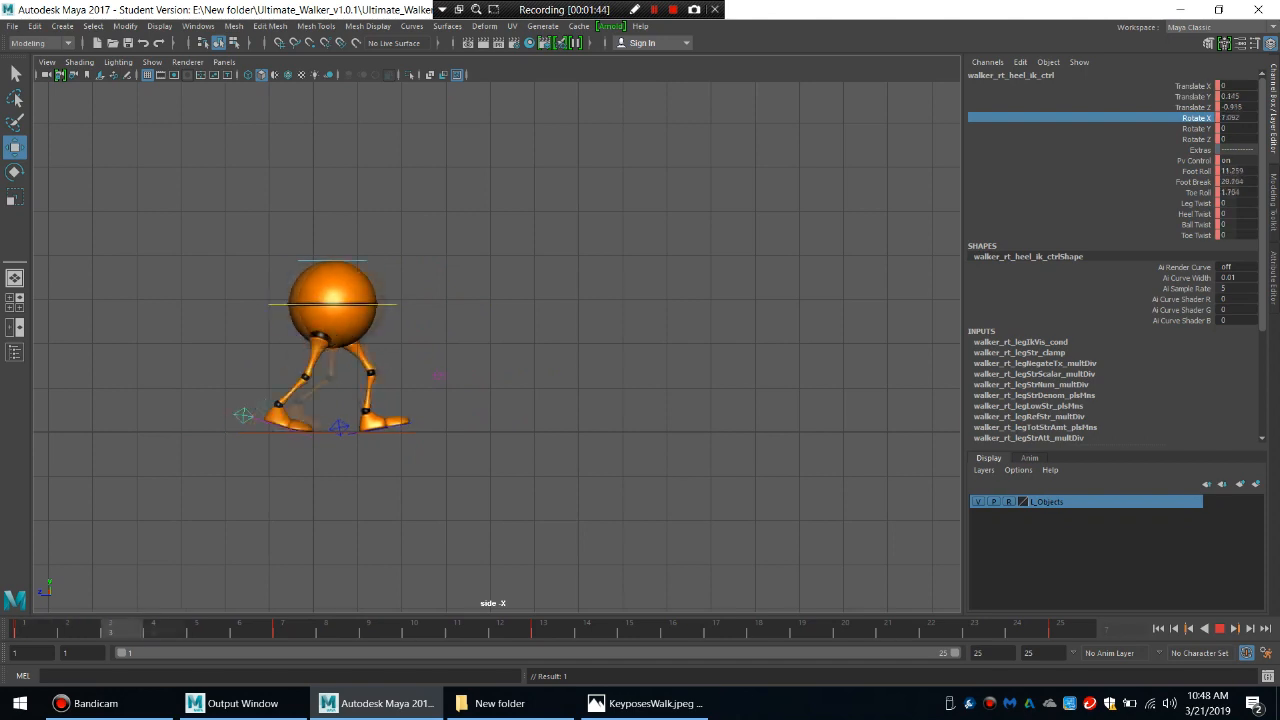
{"action": "left_click_drag", "start_coordinate": [382, 630], "coordinate": [294, 630]}
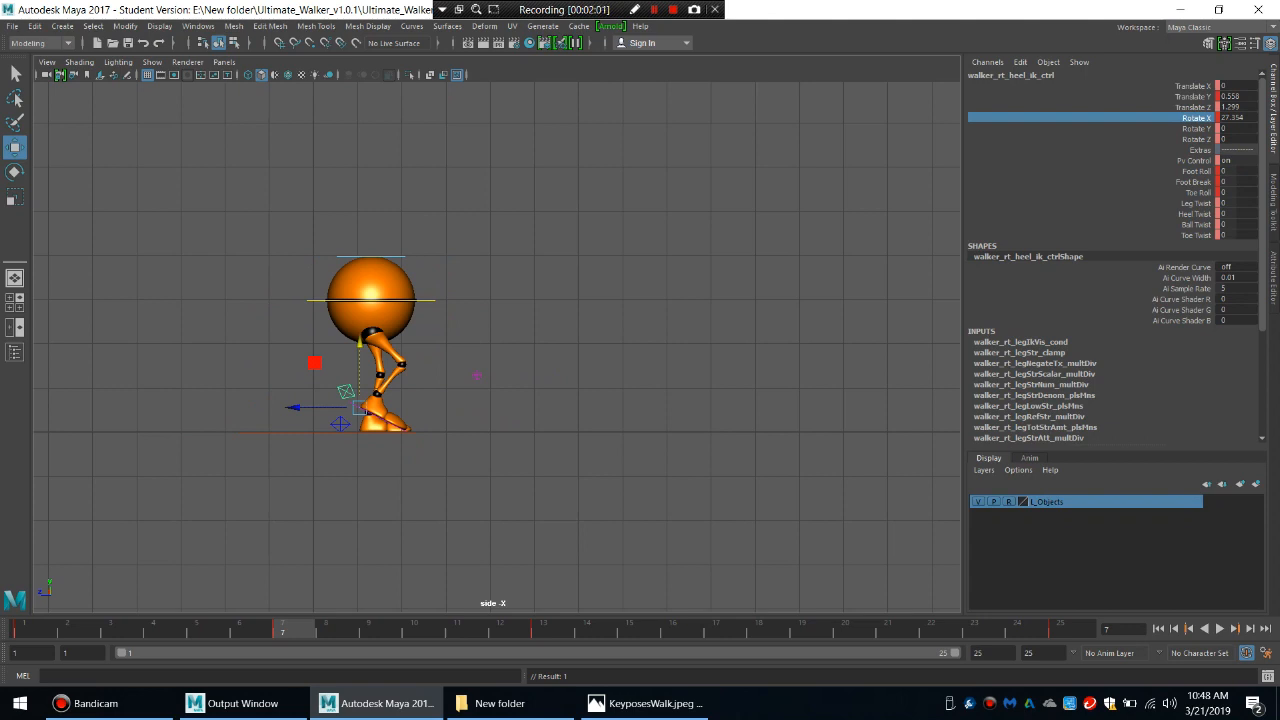
{"action": "key", "text": "q"}
{"action": "left_click", "coordinate": [425, 300]}
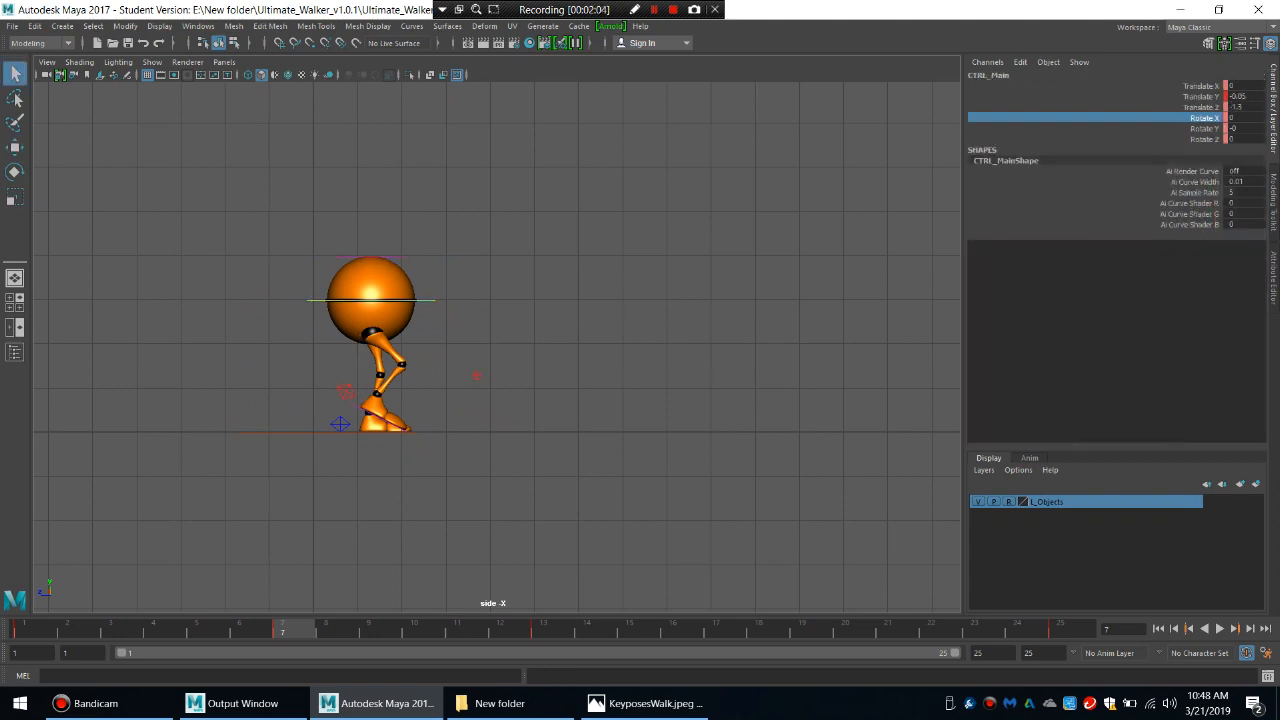
{"action": "left_click", "coordinate": [346, 391], "text": "shift"}
{"action": "left_click", "coordinate": [340, 424], "text": "shift"}
{"action": "left_click", "coordinate": [477, 375], "text": "shift"}
{"action": "key", "text": "s"}
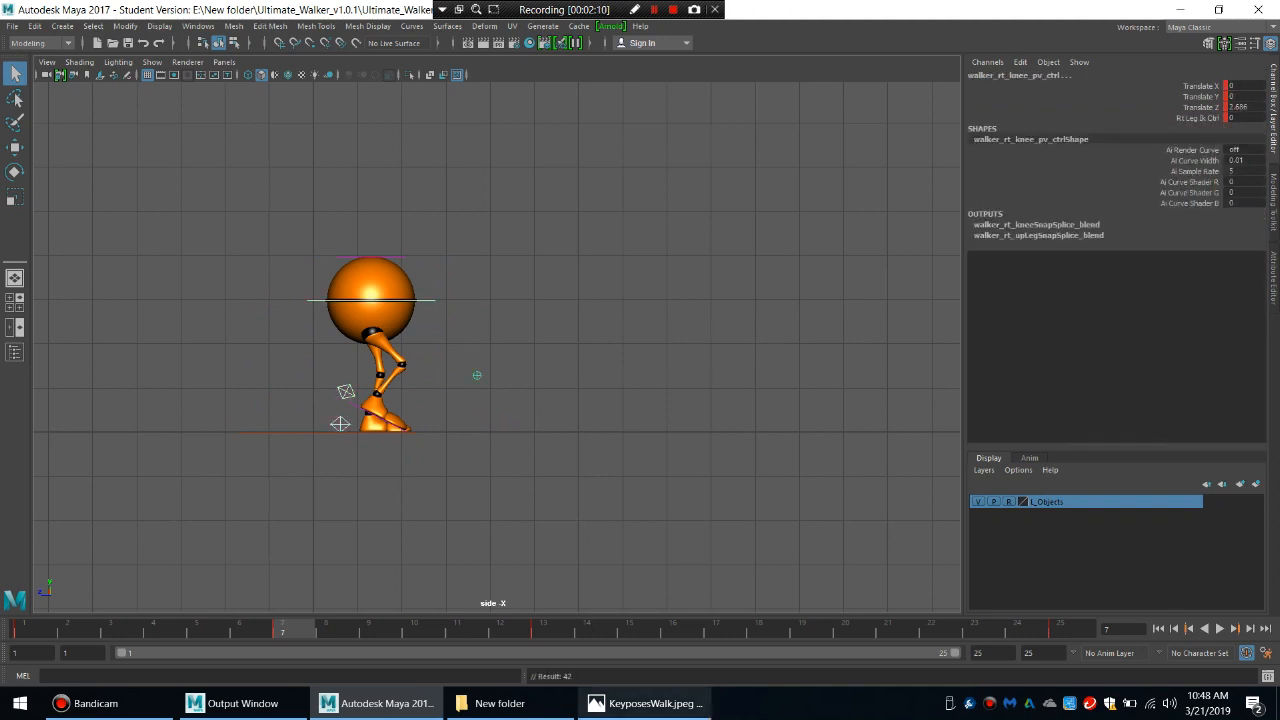
Consult the KeyposesWalk.jpeg reference for the down pose and set the left heel control's Rotate X to 0 at frame 4.
{"action": "left_click", "coordinate": [645, 703]}
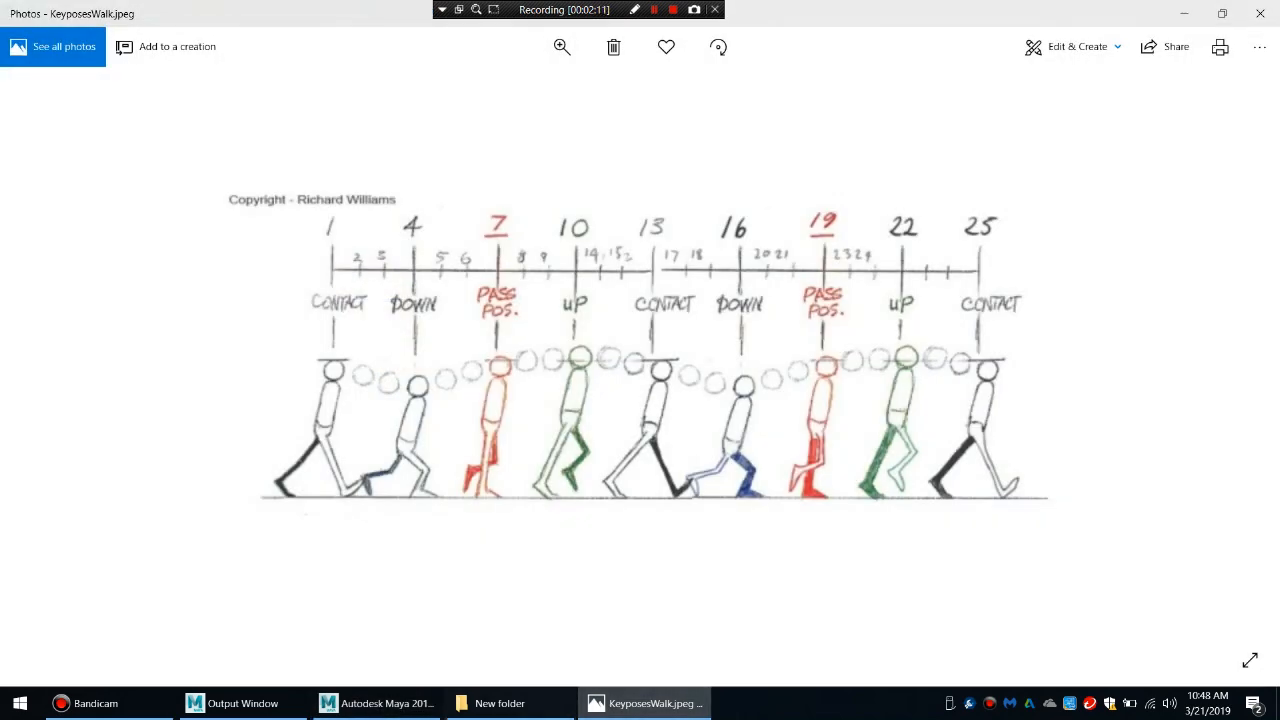
{"action": "left_click", "coordinate": [377, 703]}
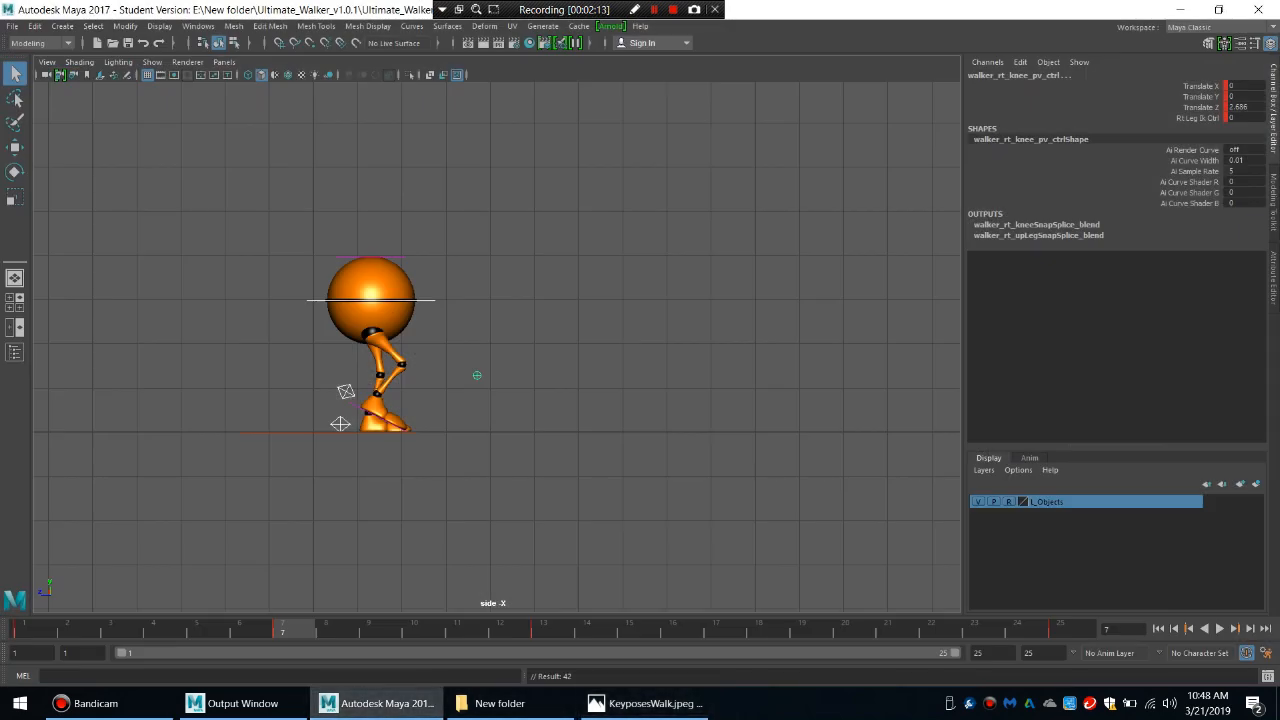
{"action": "key", "text": "comma"}
{"action": "key", "text": "alt+d"}
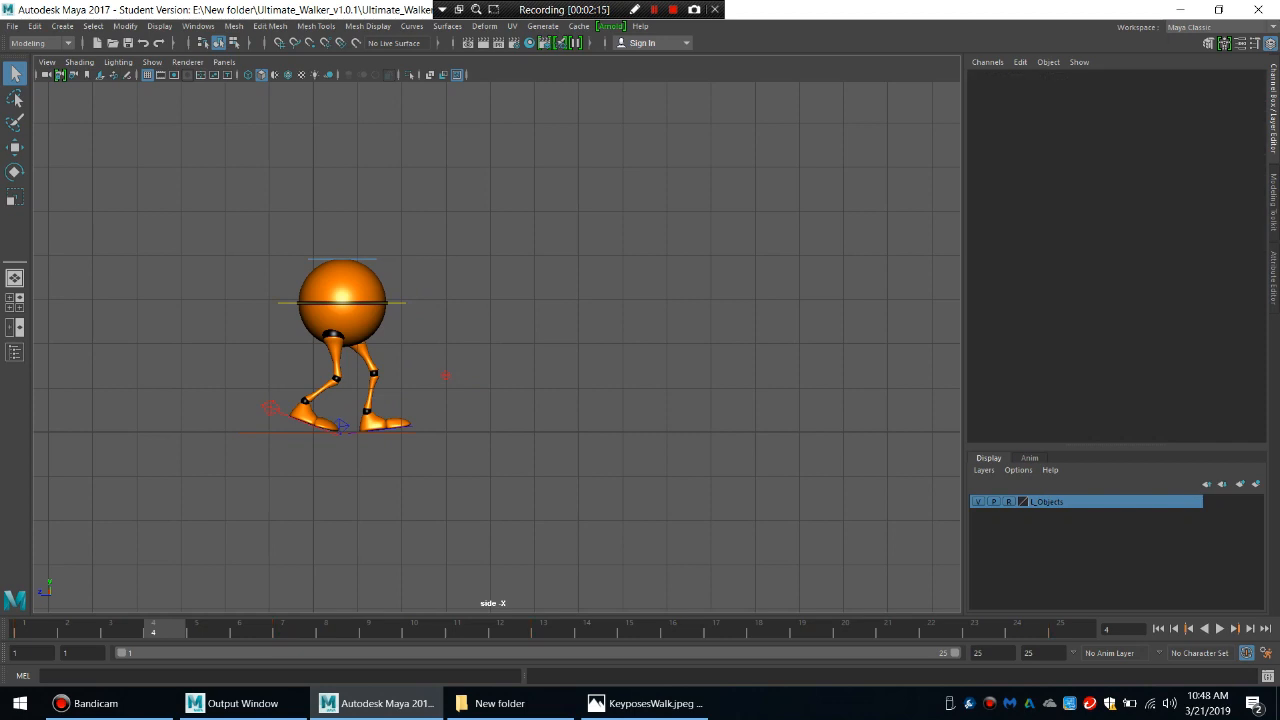
{"action": "left_click", "coordinate": [341, 425]}
{"action": "left_click", "coordinate": [1237, 118]}
{"action": "type", "text": "0"}
{"action": "key", "text": "Return"}
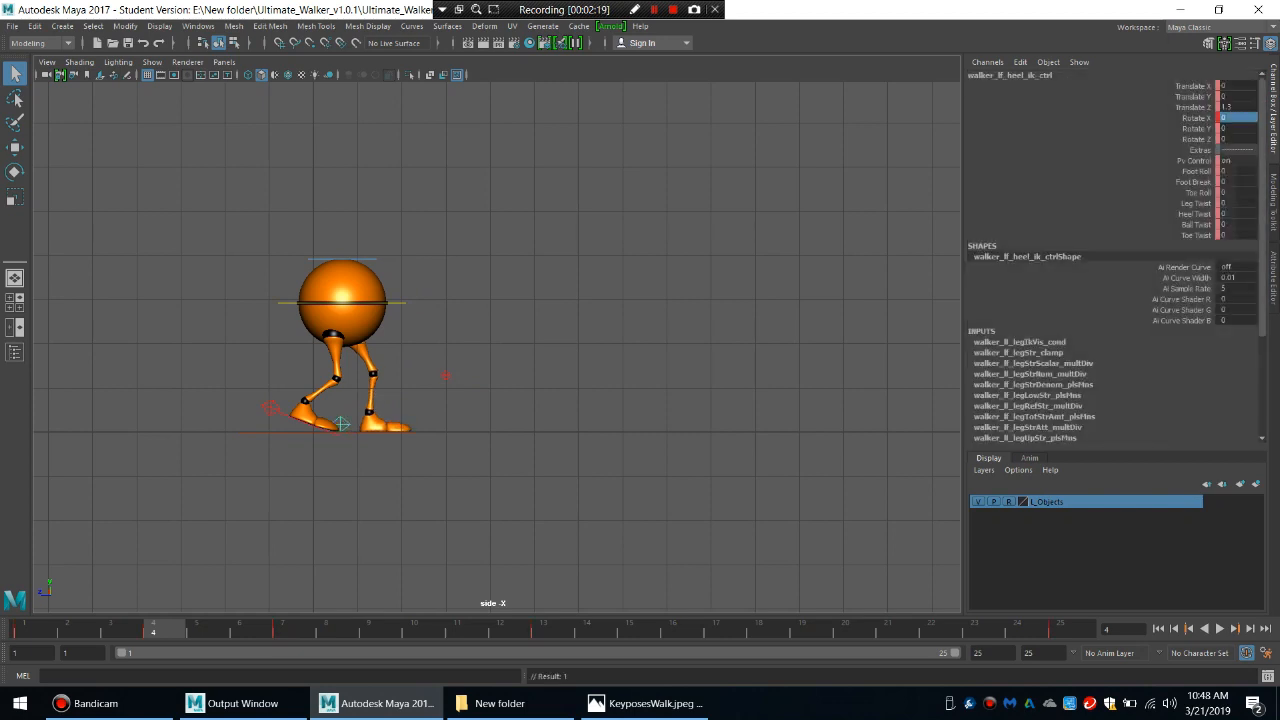
Lower the main body control slightly at frame 4 to form the down pose.
{"action": "left_click", "coordinate": [397, 303]}
{"action": "key", "text": "w"}
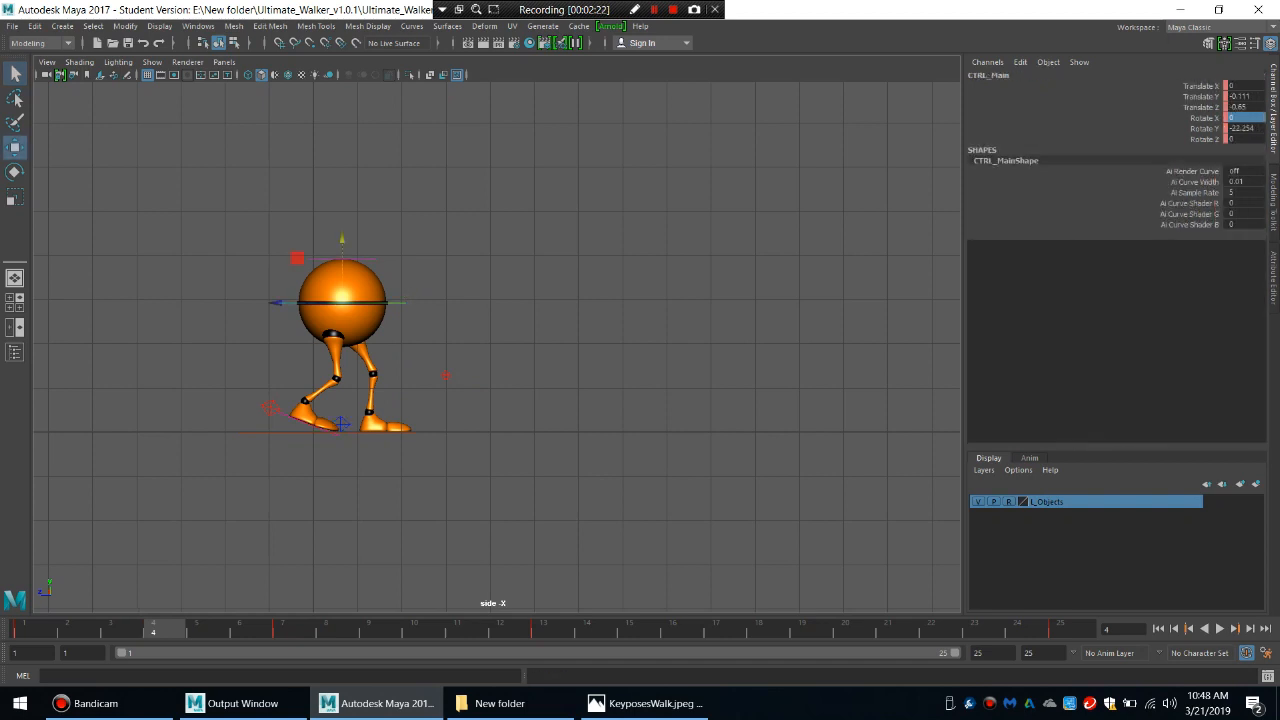
{"action": "left_click_drag", "start_coordinate": [342, 240], "coordinate": [342, 250]}
Select the right heel control and play back the walk from frame 1 to check the down pose.
{"action": "left_click", "coordinate": [270, 408]}
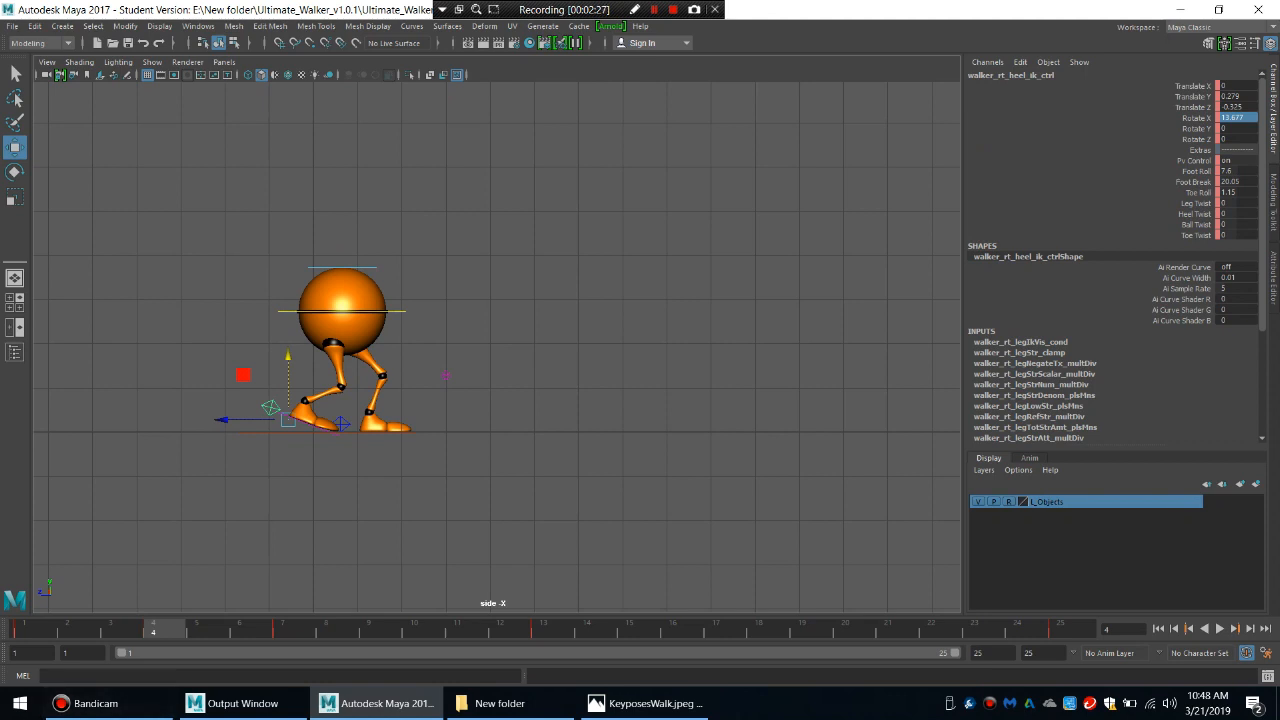
{"action": "left_click", "coordinate": [24, 629]}
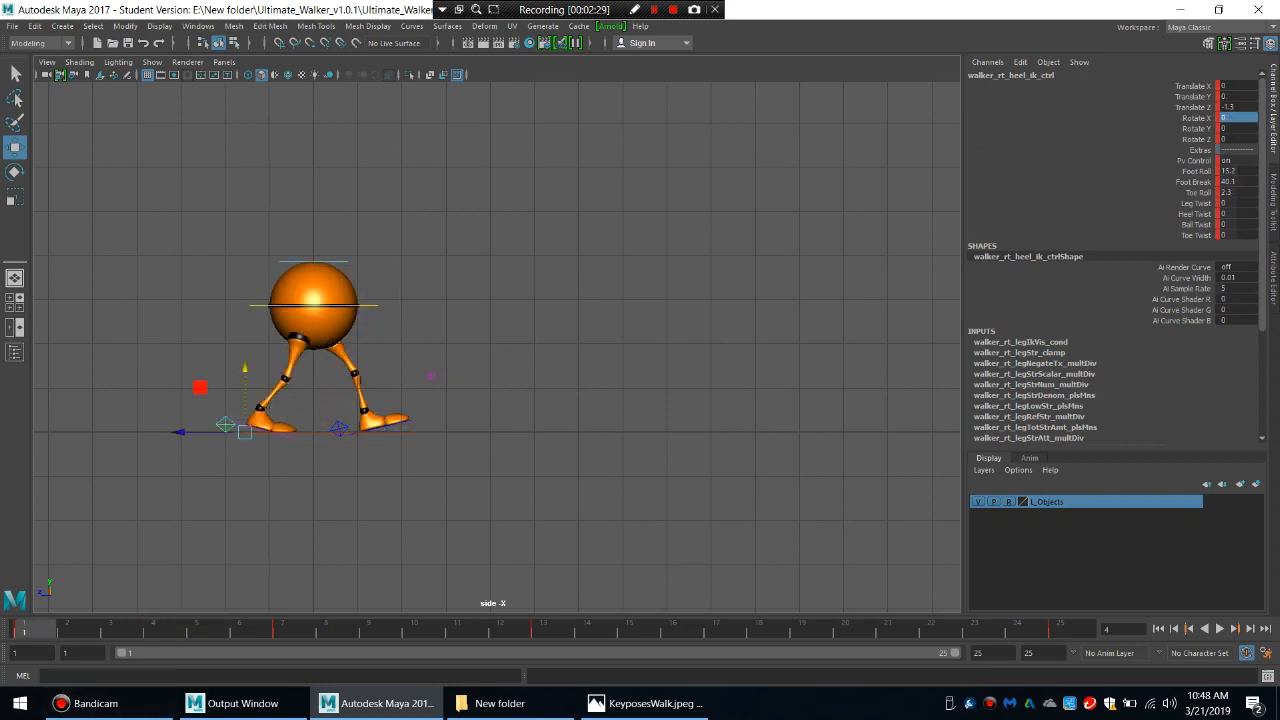
{"action": "key", "text": "alt+v"}
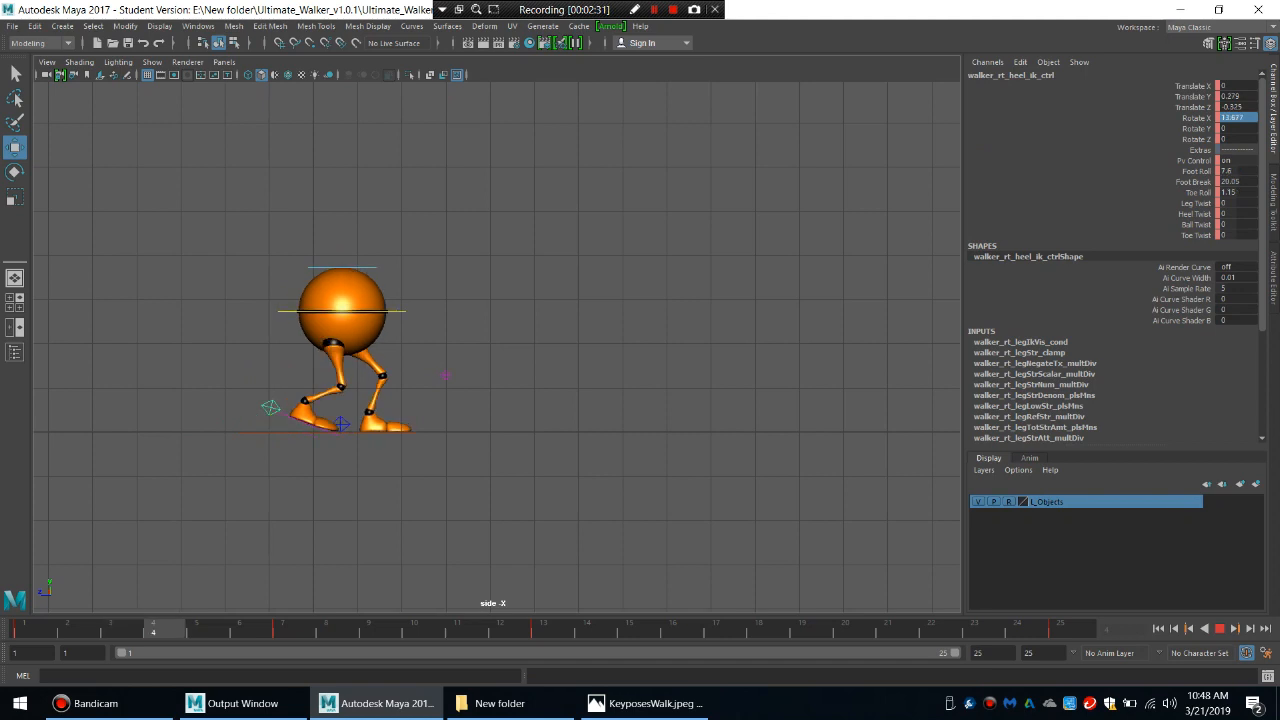
{"action": "key", "text": "alt+v"}
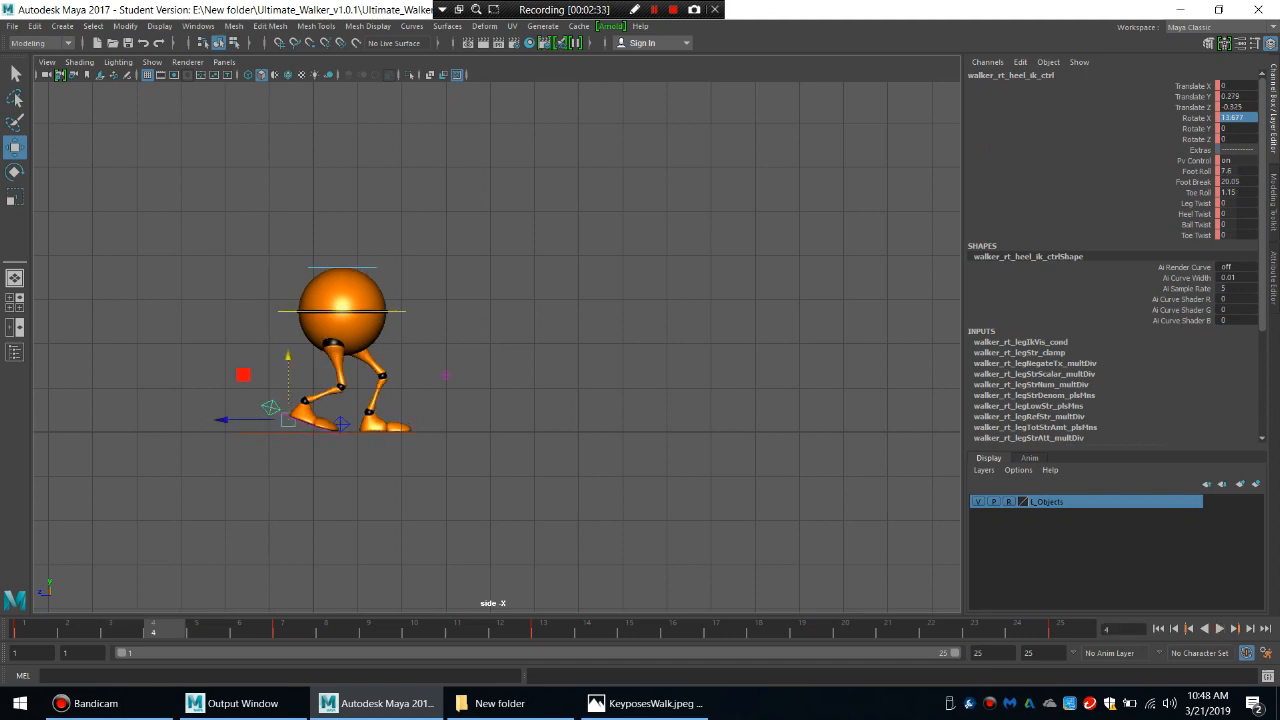
Compare the contact pose at frame 1, key the right heel control at frame 4, and play the walk.
{"action": "key", "text": "comma"}
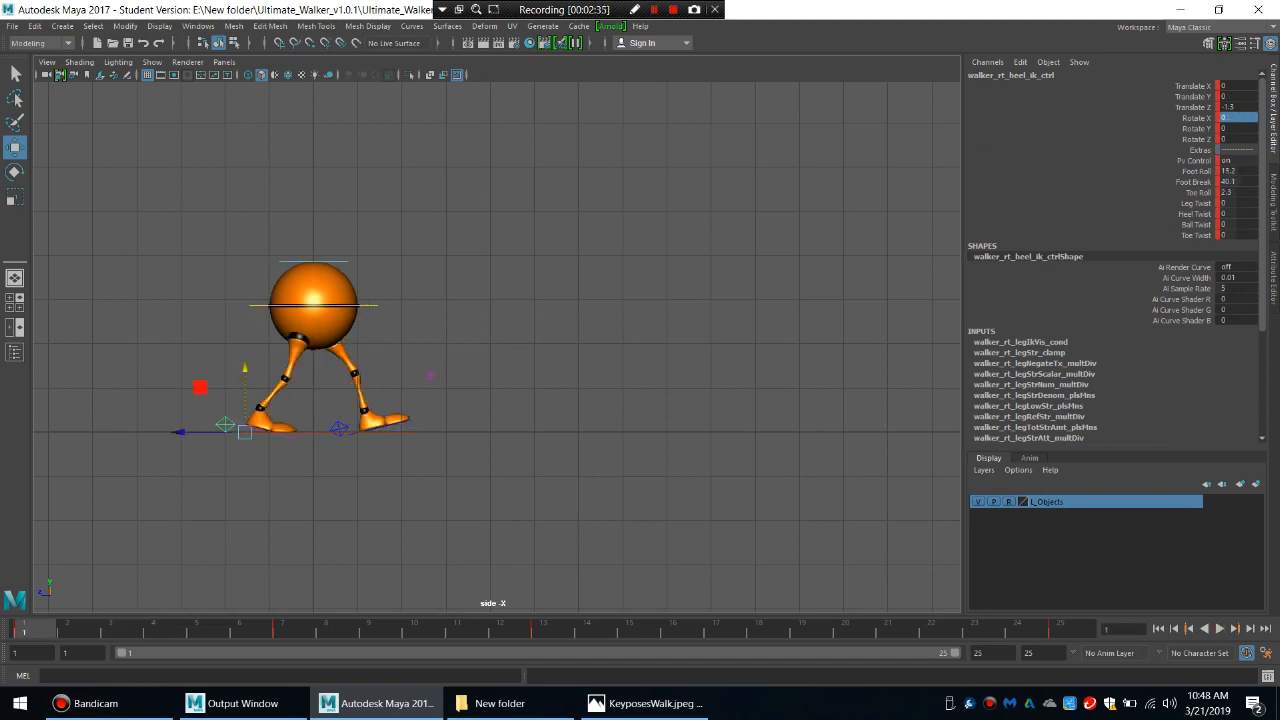
{"action": "key", "text": "period"}
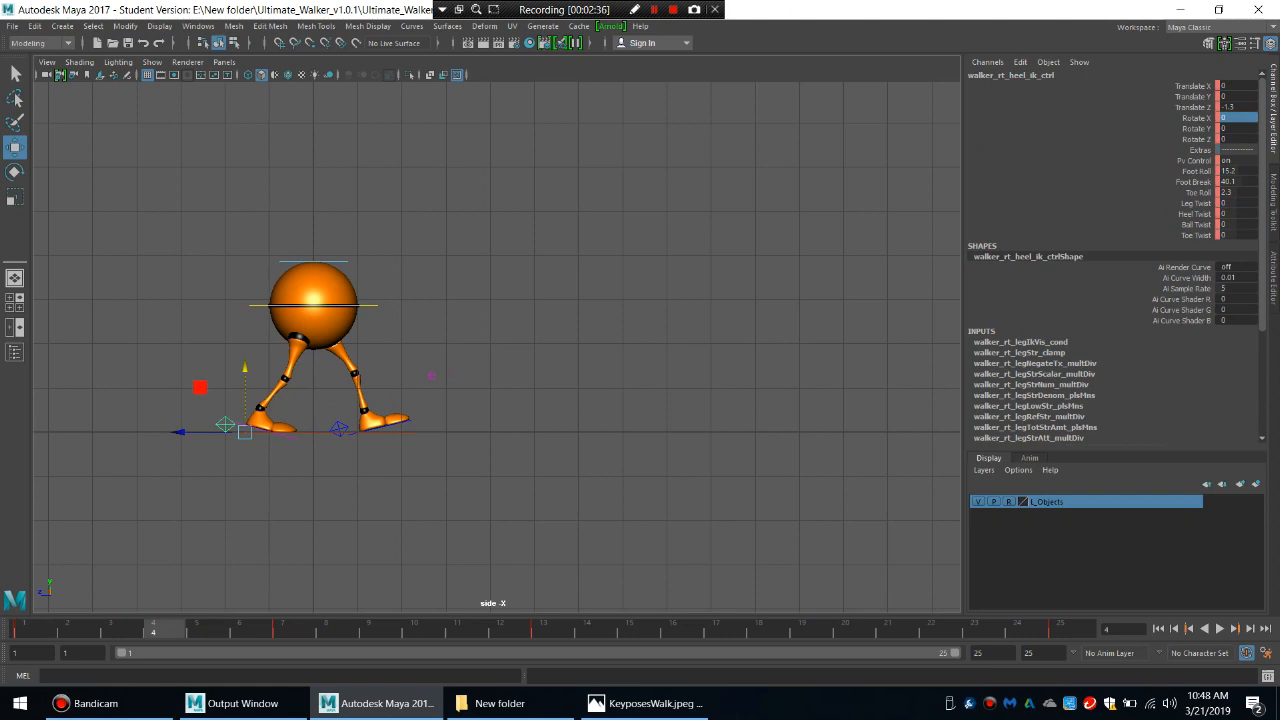
{"action": "key", "text": "s"}
{"action": "key", "text": "alt+v"}
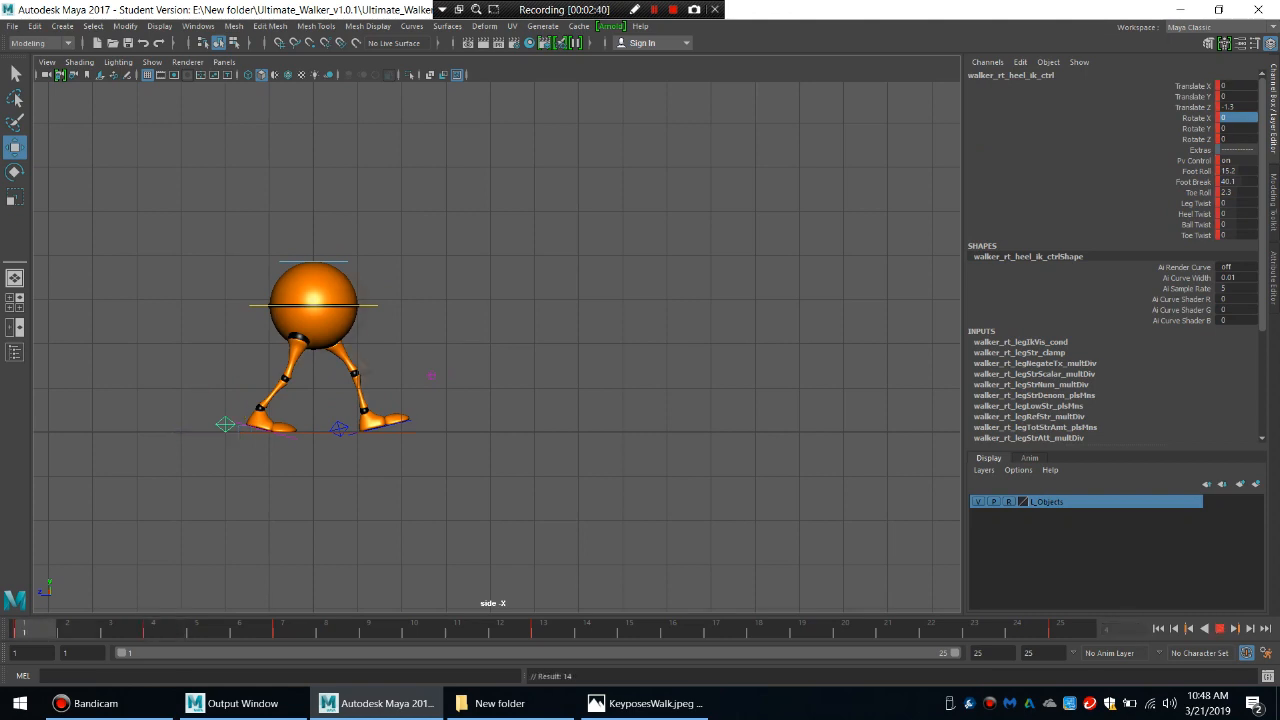
Set the right heel control's Foot Roll to 64 at frame 4, and undo a trial increase of its Toe Roll.
{"action": "key", "text": "alt+v"}
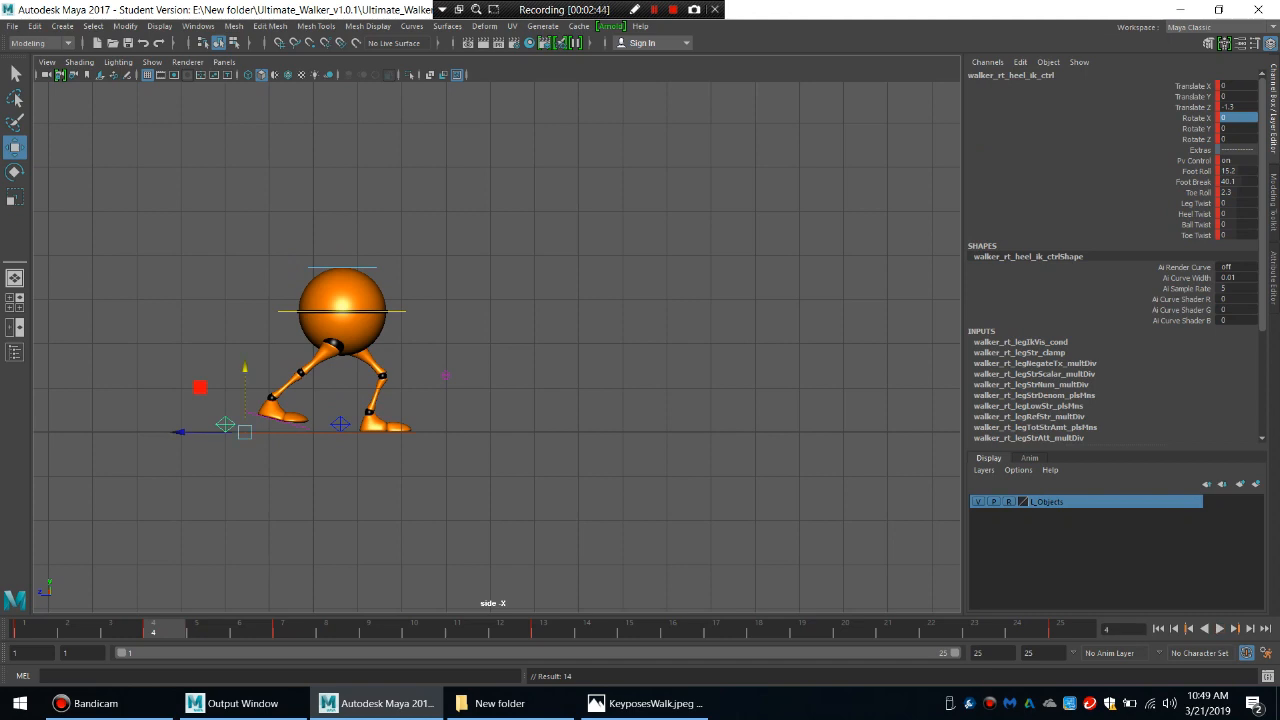
{"action": "left_click", "coordinate": [1197, 171]}
{"action": "middle_click_drag", "start_coordinate": [480, 340], "coordinate": [699, 340]}
{"action": "left_click", "coordinate": [1198, 193]}
{"action": "middle_click_drag", "start_coordinate": [480, 340], "coordinate": [570, 340]}
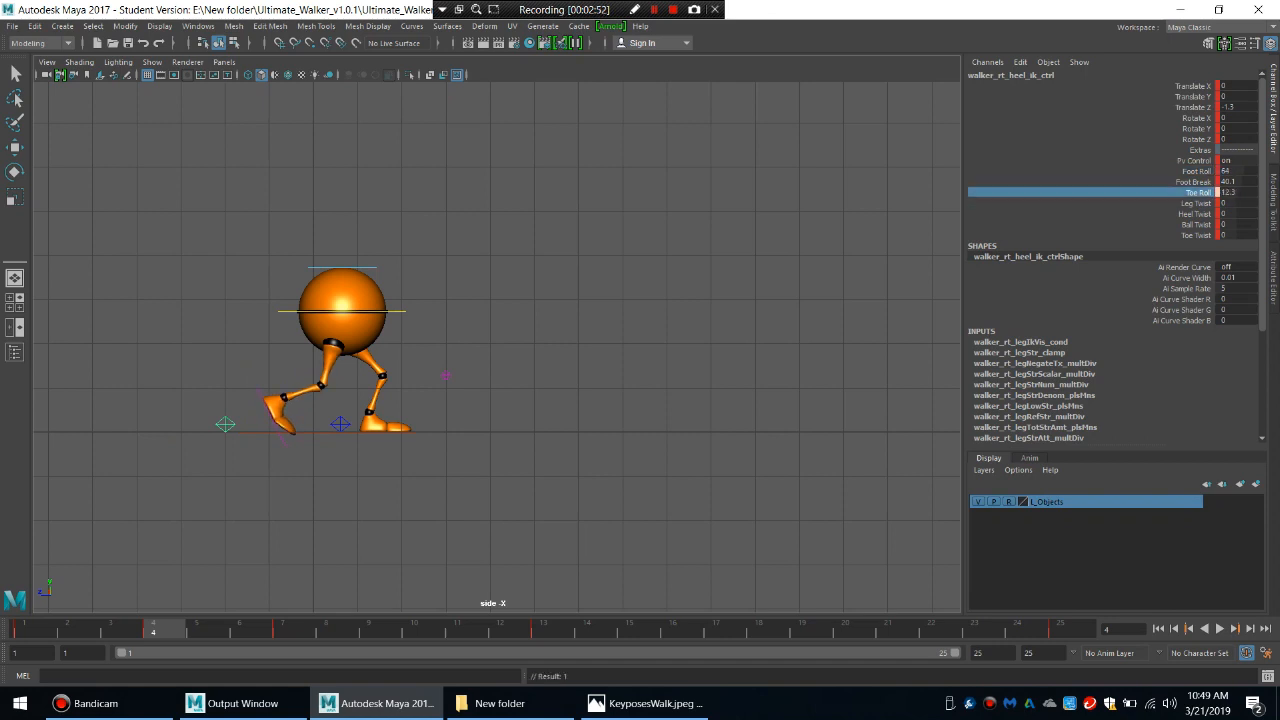
{"action": "key", "text": "ctrl+z"}
Set the right heel control's Foot Break to 21.2, key it at frame 4, and play the walk from frame 1.
{"action": "left_click", "coordinate": [1194, 182]}
{"action": "middle_click_drag", "start_coordinate": [560, 340], "coordinate": [313, 340]}
{"action": "key", "text": "s"}
{"action": "middle_click_drag", "start_coordinate": [313, 340], "coordinate": [395, 340]}
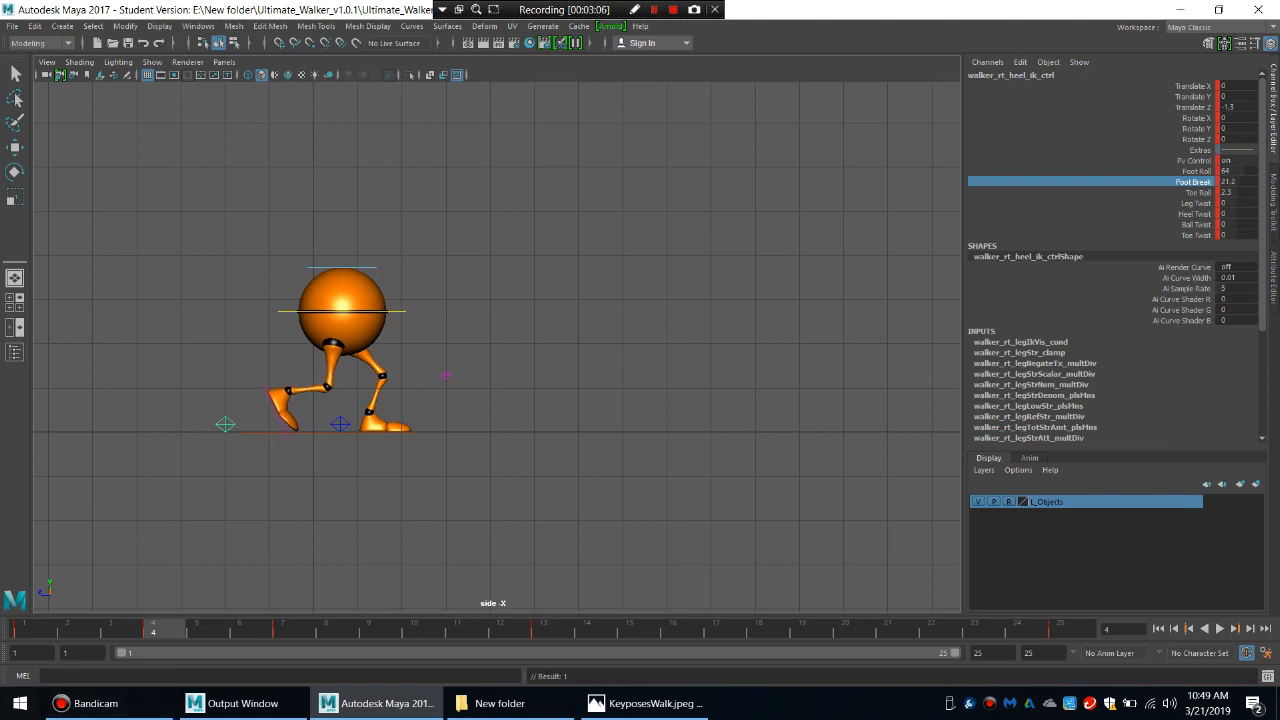
{"action": "left_click", "coordinate": [24, 630]}
{"action": "key", "text": "alt+v"}
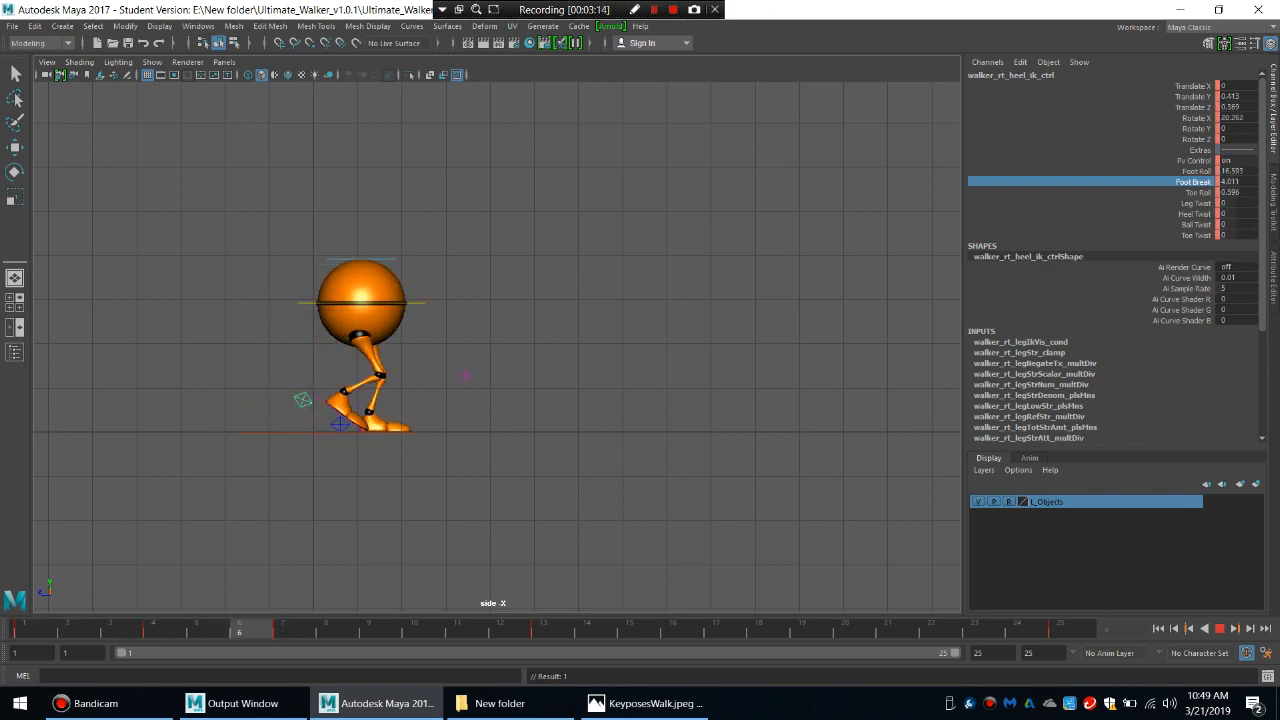
{"action": "key", "text": "Escape"}
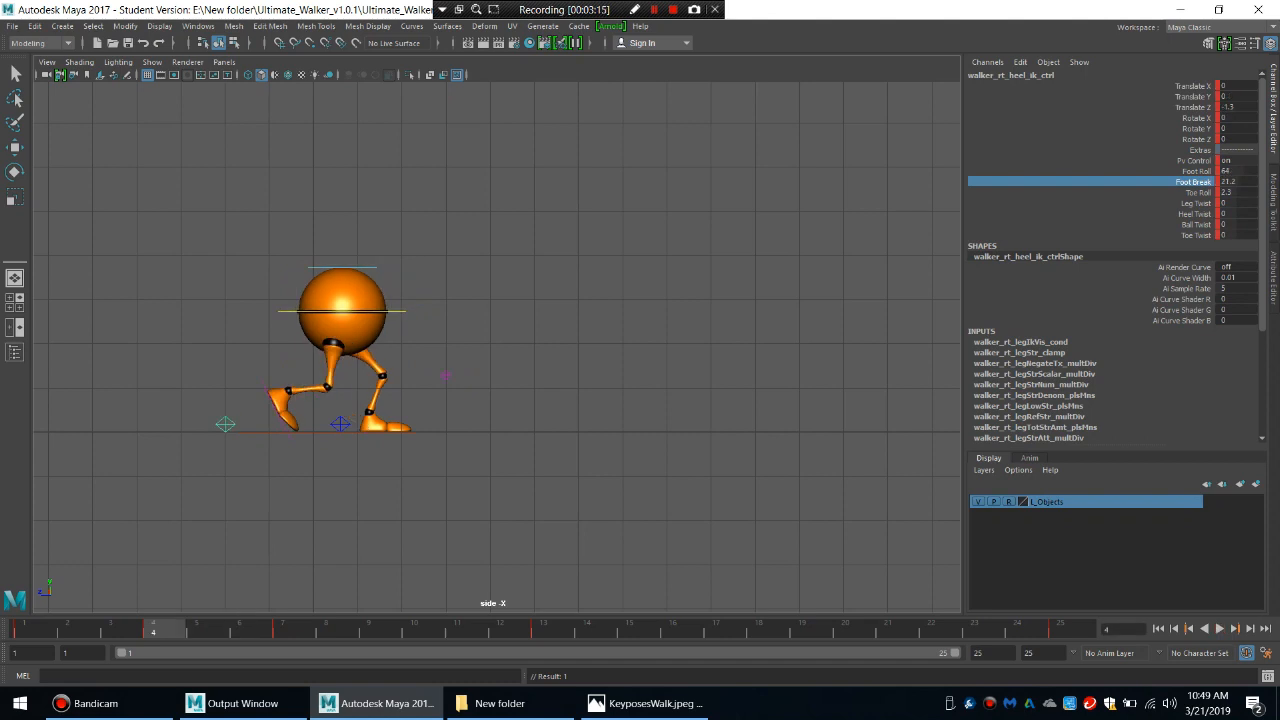
Select the main body, both heel controls and the knee controls together and key the down pose at frame 4.
{"action": "left_click", "coordinate": [397, 311]}
{"action": "left_click_drag", "start_coordinate": [238, 425], "coordinate": [246, 436]}
{"action": "left_click_drag", "start_coordinate": [324, 404], "coordinate": [352, 436]}
{"action": "left_click_drag", "start_coordinate": [465, 355], "coordinate": [440, 382]}
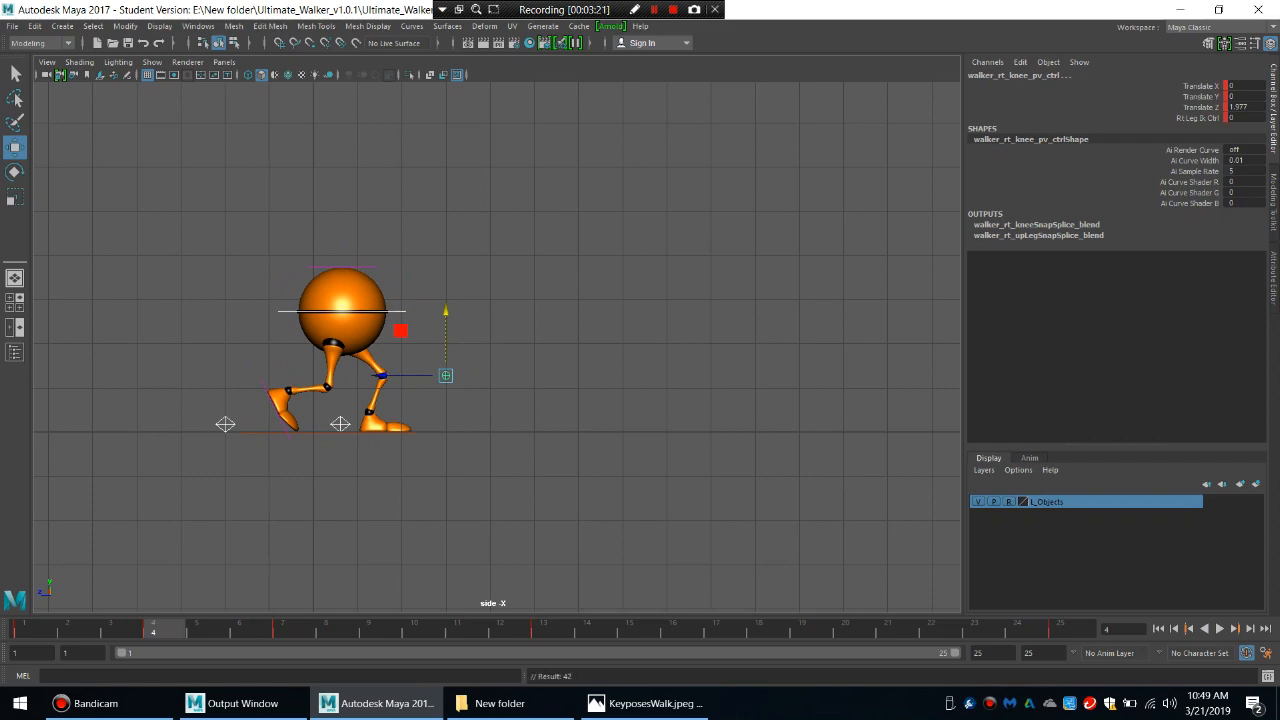
Consult the KeyposesWalk.jpeg reference for the up pose and raise the main body control to Translate Y 0.01 at frame 10.
{"action": "left_click", "coordinate": [645, 703]}
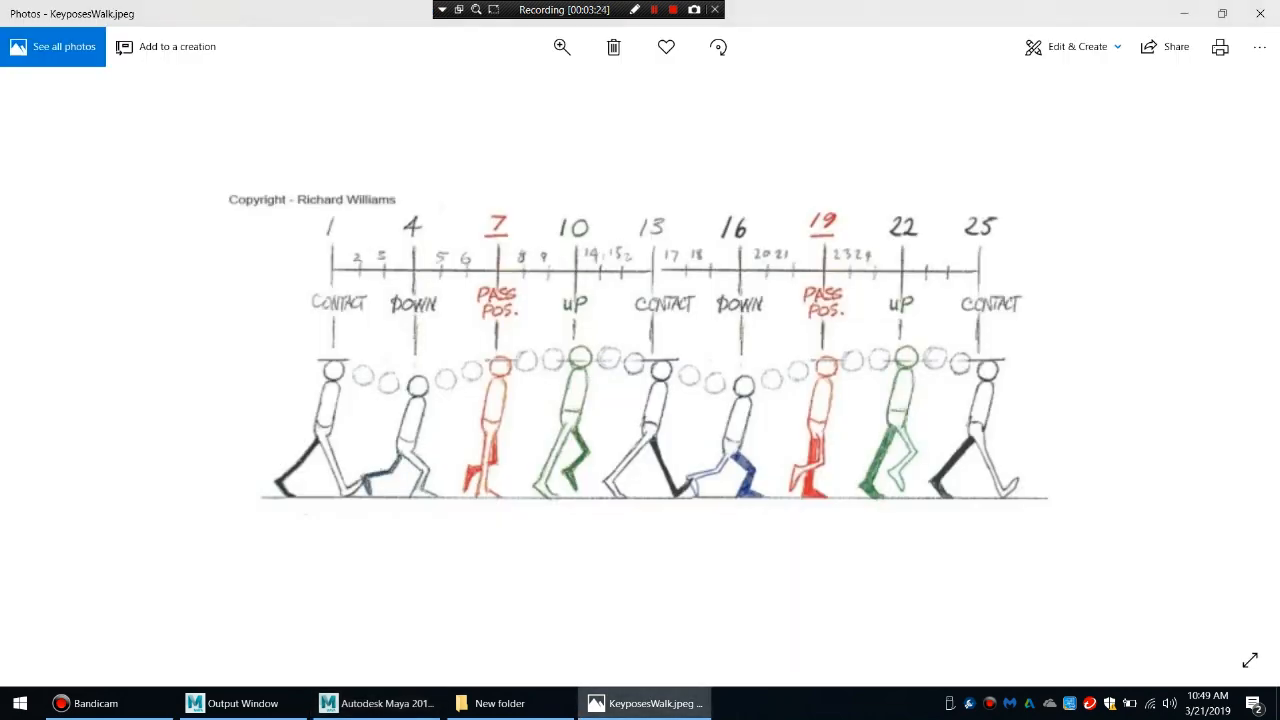
{"action": "left_click", "coordinate": [378, 703]}
{"action": "left_click", "coordinate": [412, 629]}
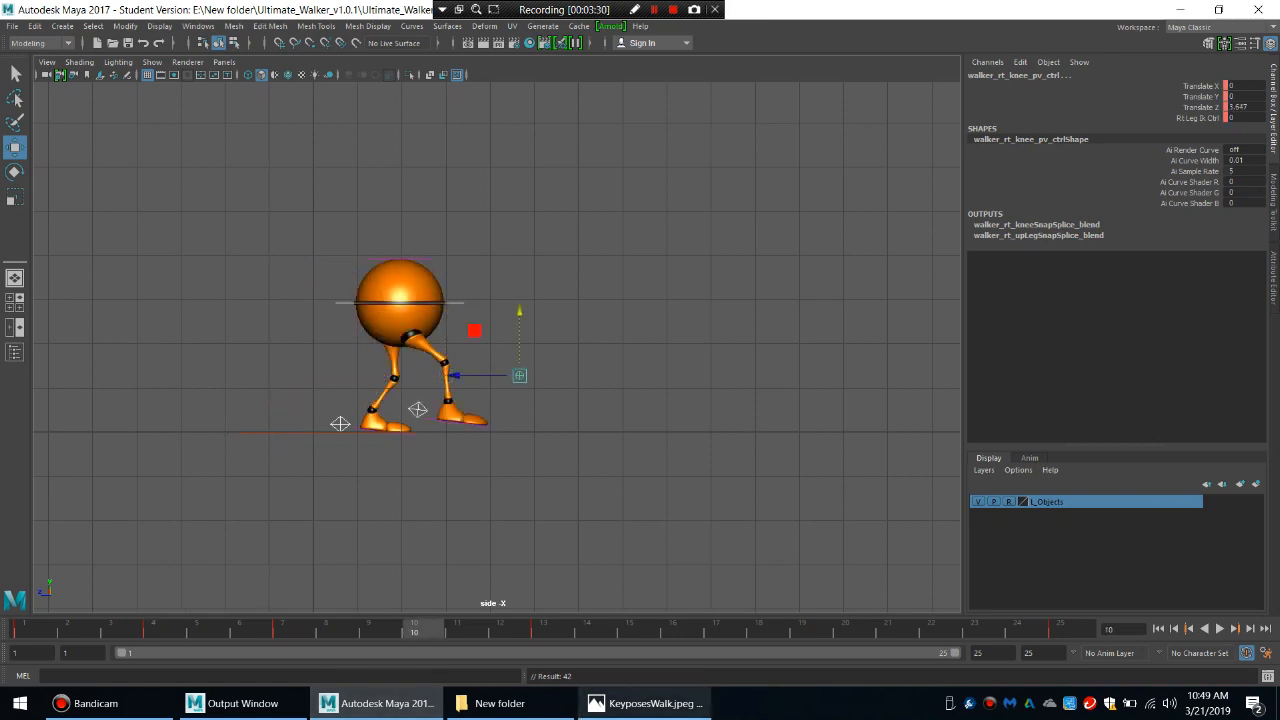
{"action": "left_click", "coordinate": [645, 703]}
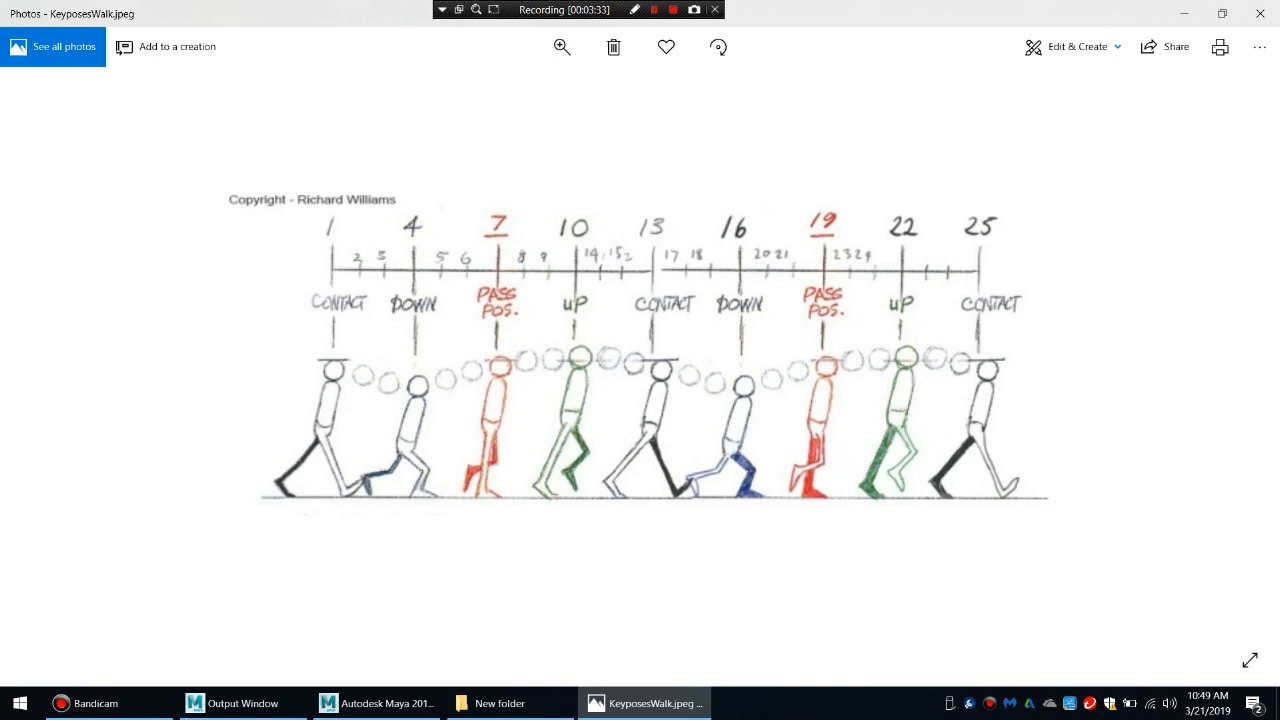
{"action": "left_click", "coordinate": [377, 703]}
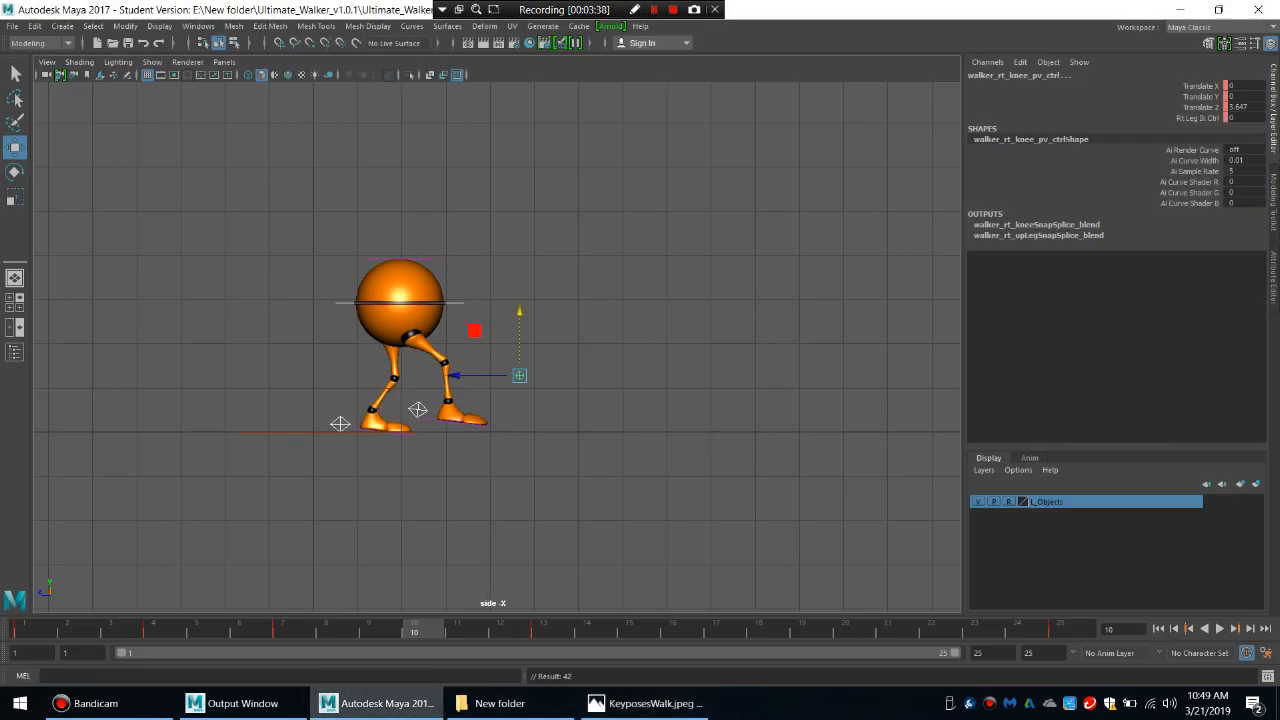
{"action": "left_click", "coordinate": [455, 303]}
{"action": "left_click_drag", "start_coordinate": [399, 239], "coordinate": [399, 233]}
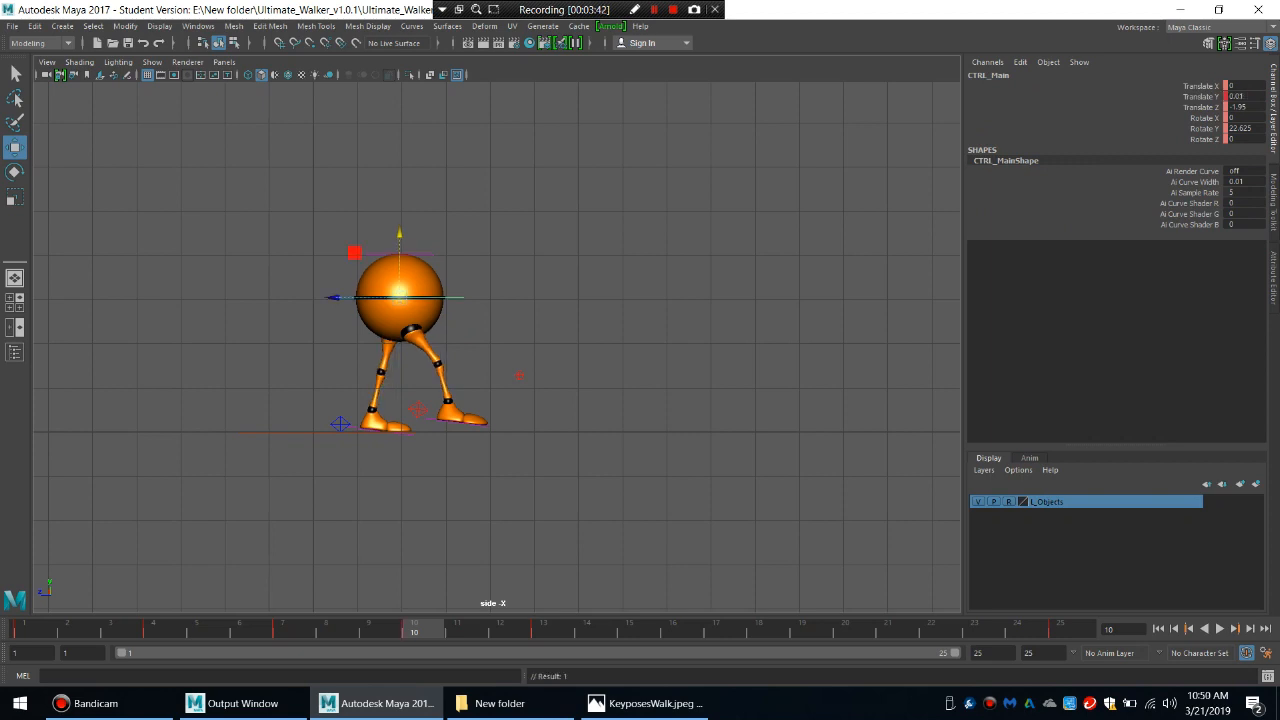
Set the left heel control's Foot Roll to 12.5 at frame 10.
{"action": "left_click", "coordinate": [341, 424]}
{"action": "left_click", "coordinate": [1197, 171]}
{"action": "middle_click_drag", "start_coordinate": [640, 320], "coordinate": [681, 320]}
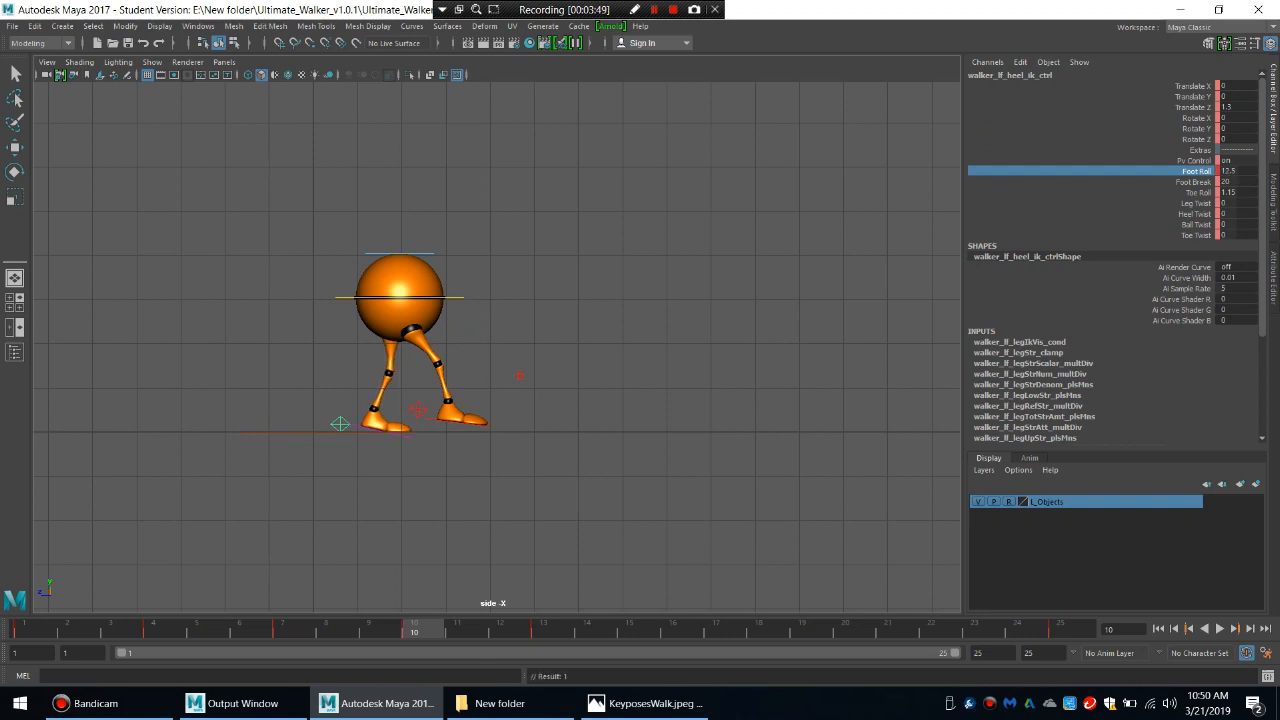
{"action": "left_click", "coordinate": [560, 350]}
Raise the right heel control to Translate Y 0.49 at frame 10, increase its Rotate X, and key it.
{"action": "left_click", "coordinate": [418, 410]}
{"action": "mouse_move", "coordinate": [436, 357]}
{"action": "left_mouse_down"}
{"action": "mouse_move", "coordinate": [436, 334]}
{"action": "mouse_move", "coordinate": [436, 348]}
{"action": "left_mouse_up"}
{"action": "key", "text": "s"}
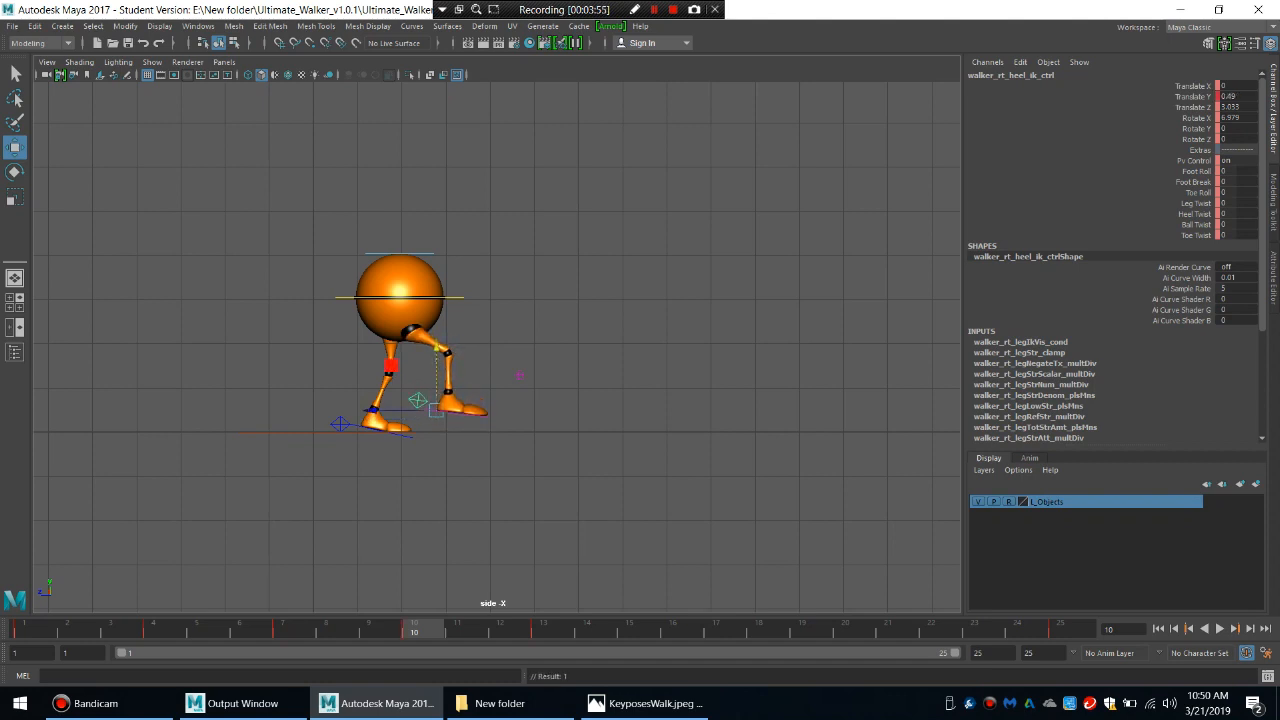
{"action": "left_click", "coordinate": [1196, 118]}
{"action": "middle_click_drag", "start_coordinate": [700, 300], "coordinate": [729, 300]}
{"action": "key", "text": "s"}
Play back the walk and scrub between frames 19 and 13 to check the motion after the up pose.
{"action": "key", "text": "alt+v"}
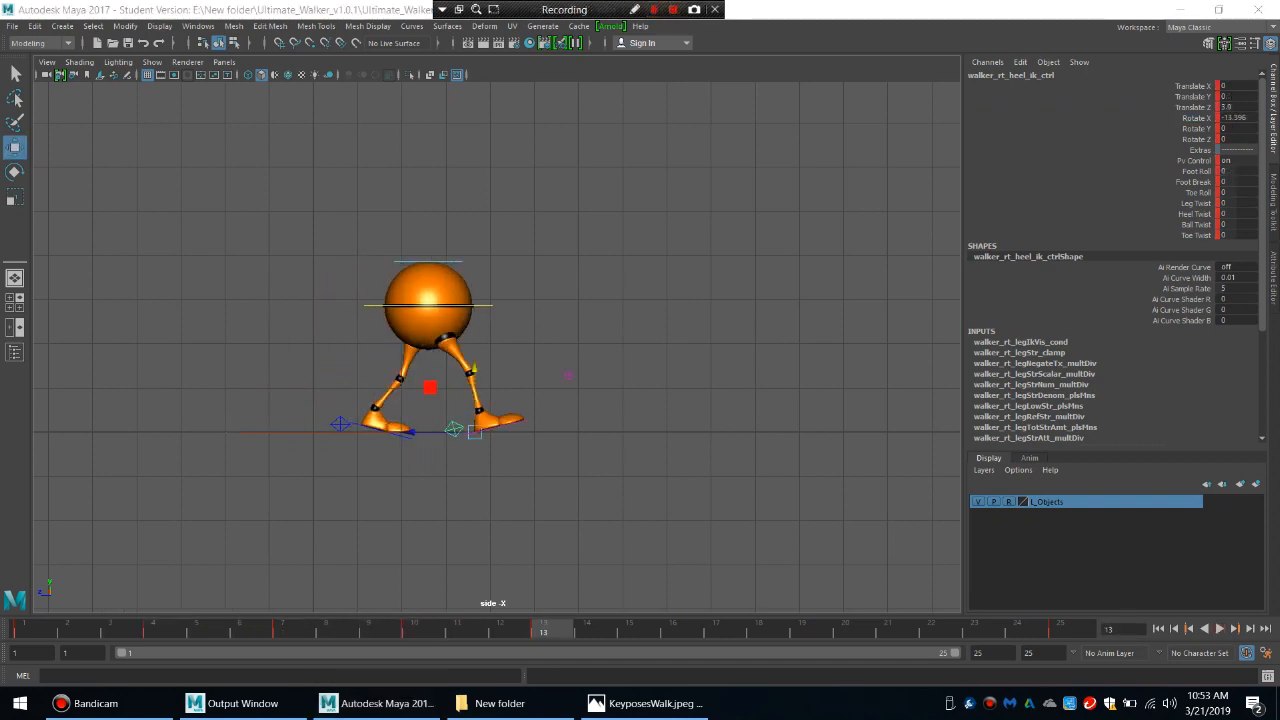
{"action": "key", "text": "alt+v"}
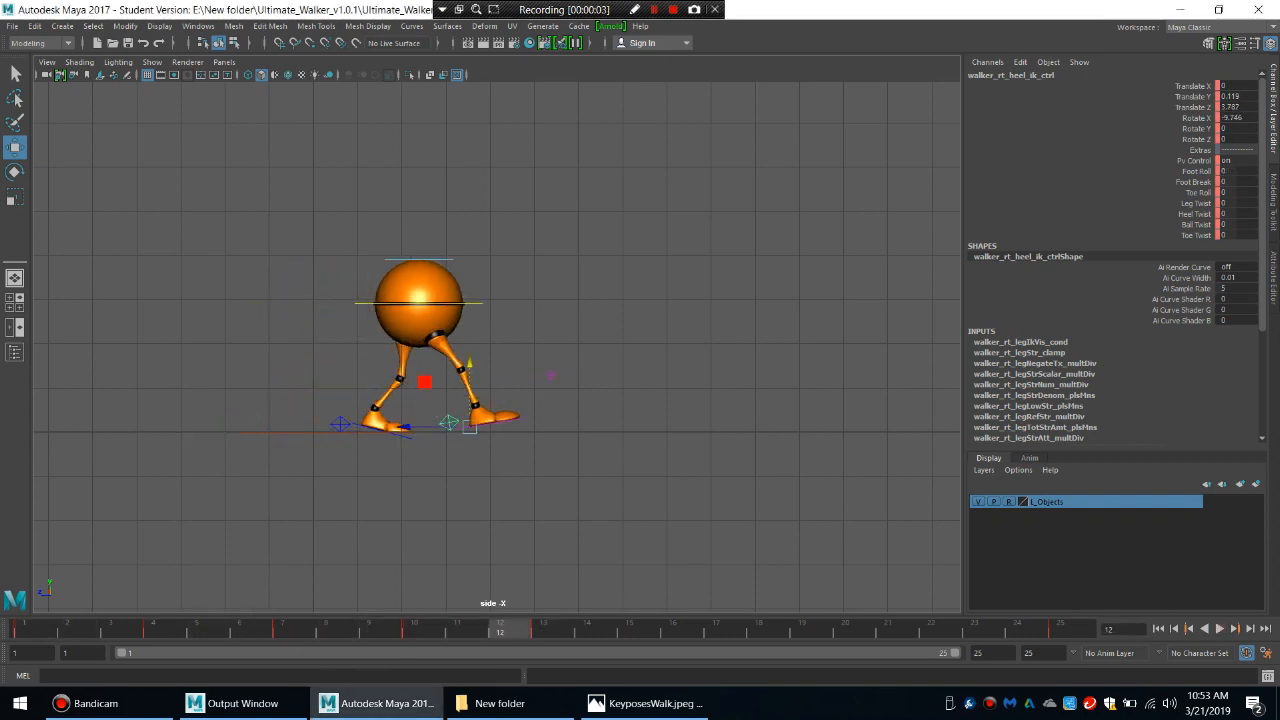
{"action": "key", "text": "alt+v"}
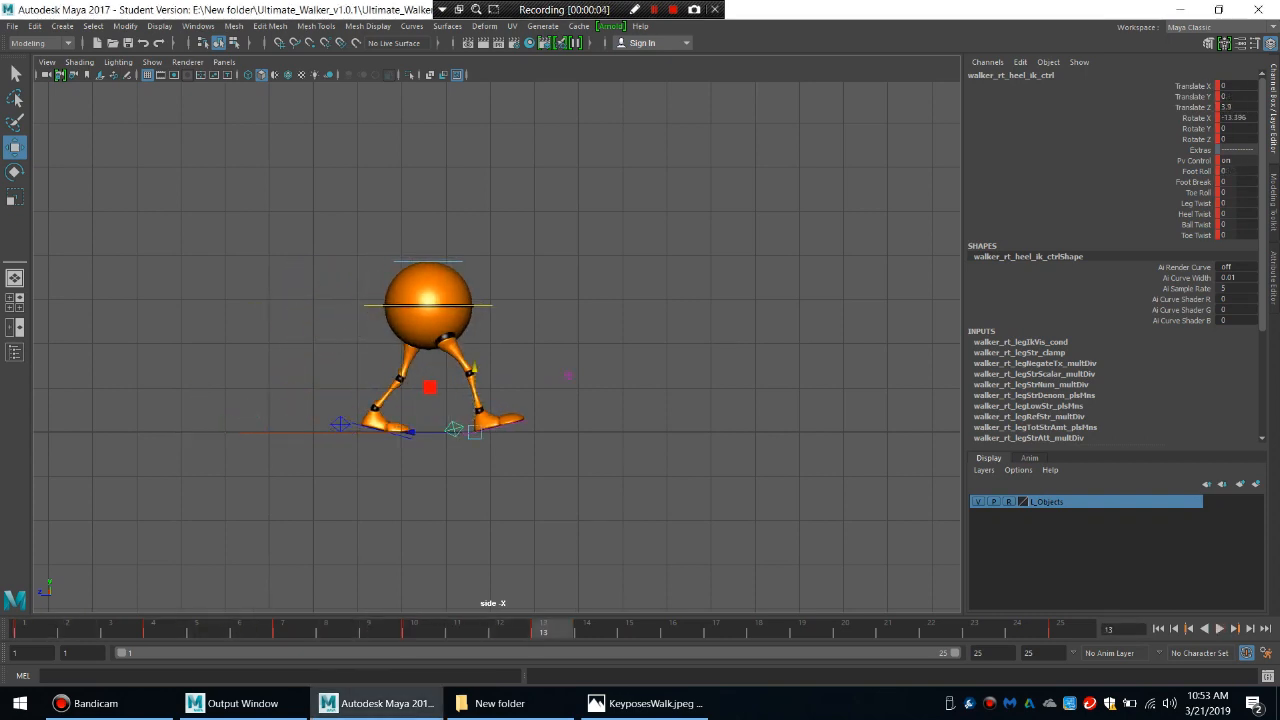
{"action": "left_click", "coordinate": [806, 629]}
{"action": "left_click_drag", "start_coordinate": [806, 629], "coordinate": [545, 629]}
{"action": "left_click", "coordinate": [580, 500]}
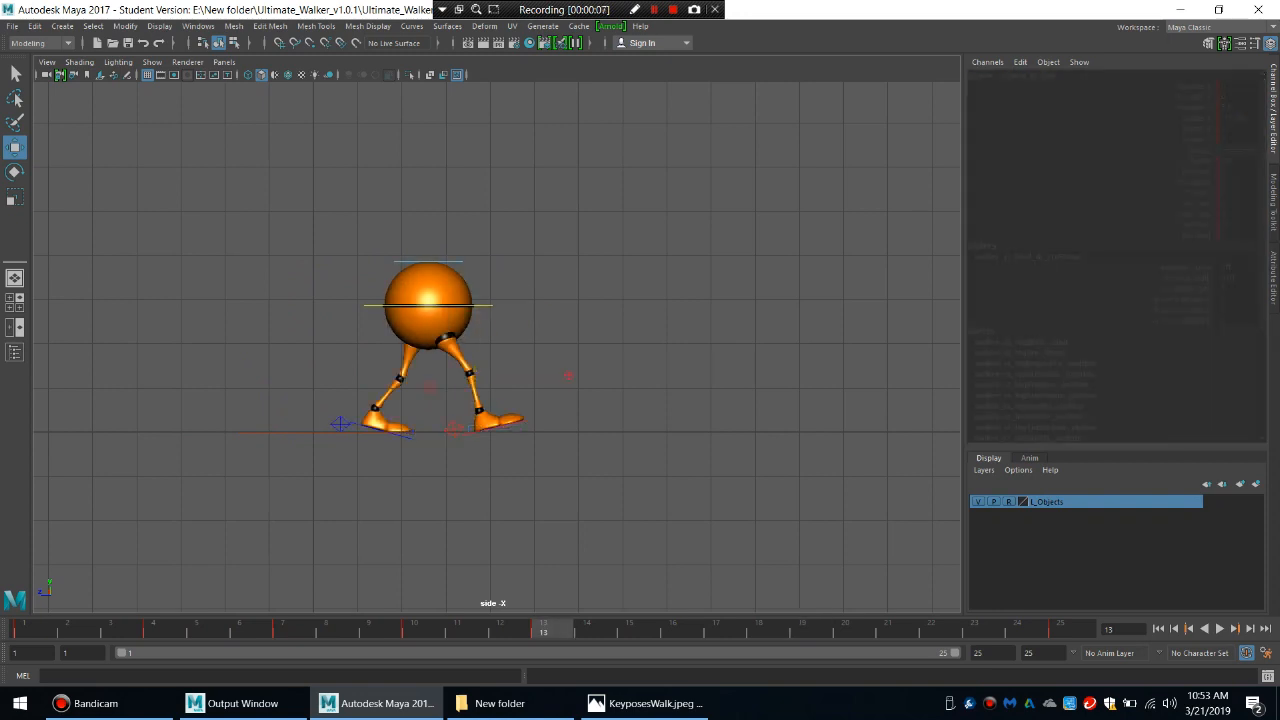
At frame 19, zero the right heel control's Rotate X, Foot Roll, Foot Break and Toe Roll, and raise the main body to Translate Y -0.05.
{"action": "left_click", "coordinate": [454, 428]}
{"action": "left_click", "coordinate": [808, 629]}
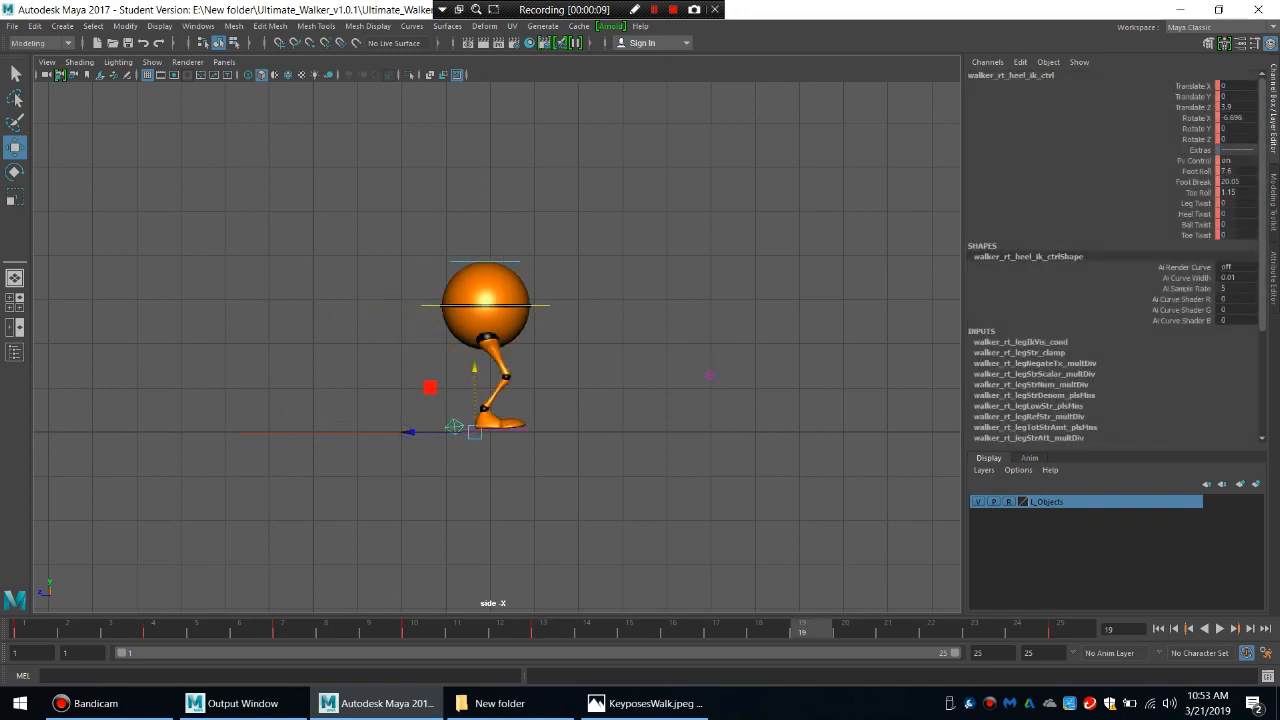
{"action": "left_click", "coordinate": [1237, 118]}
{"action": "type", "text": "0"}
{"action": "key", "text": "Return"}
{"action": "left_click_drag", "start_coordinate": [1237, 171], "coordinate": [1237, 192]}
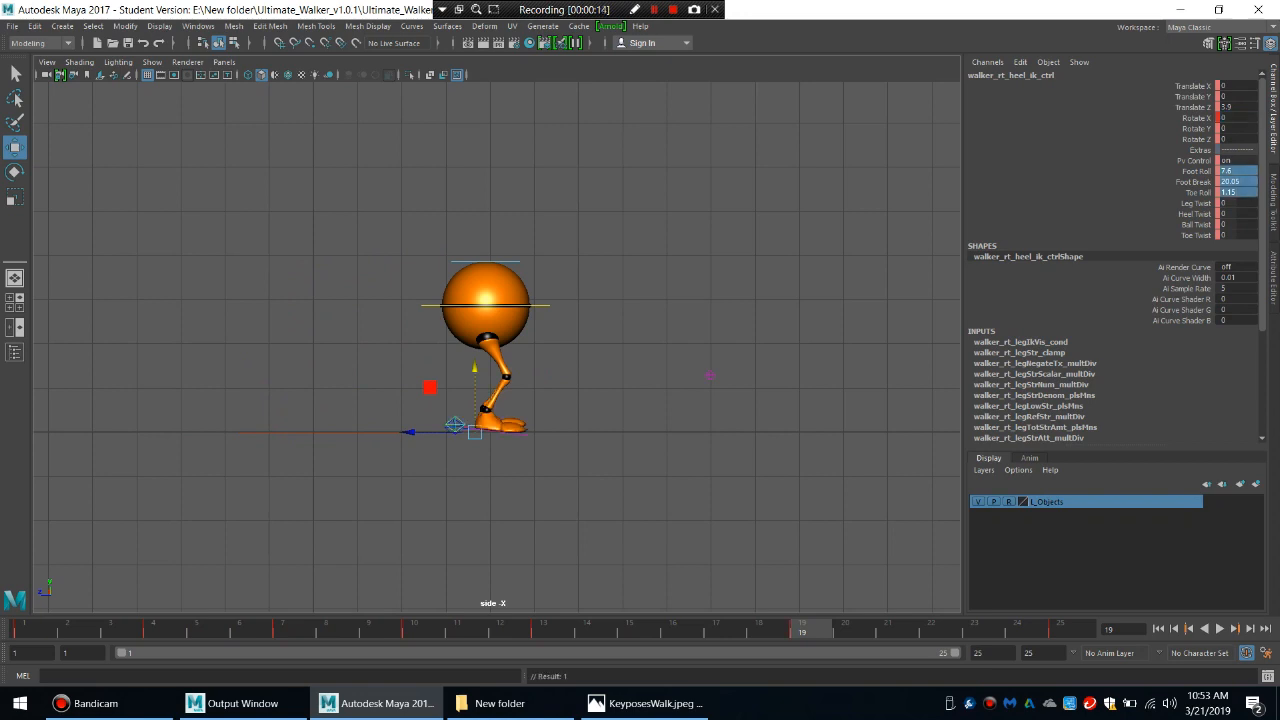
{"action": "type", "text": "0"}
{"action": "key", "text": "Return"}
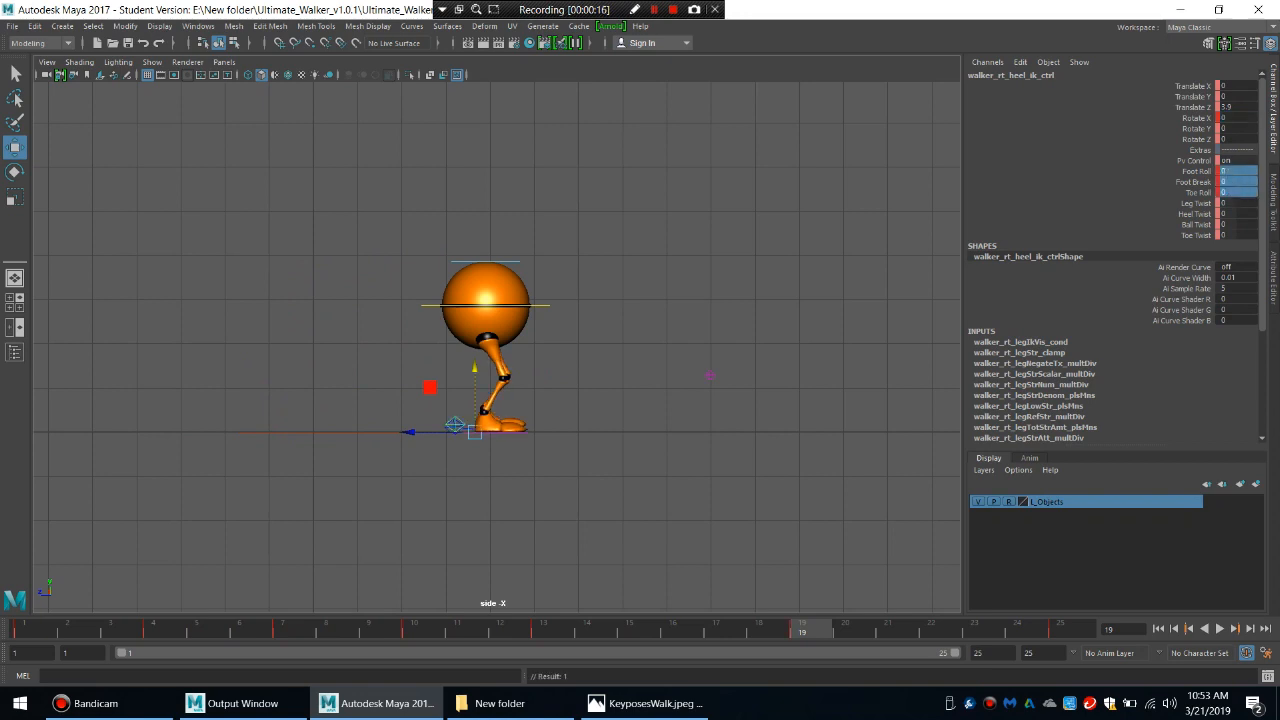
{"action": "left_click", "coordinate": [541, 305]}
{"action": "left_click_drag", "start_coordinate": [486, 242], "coordinate": [486, 237]}
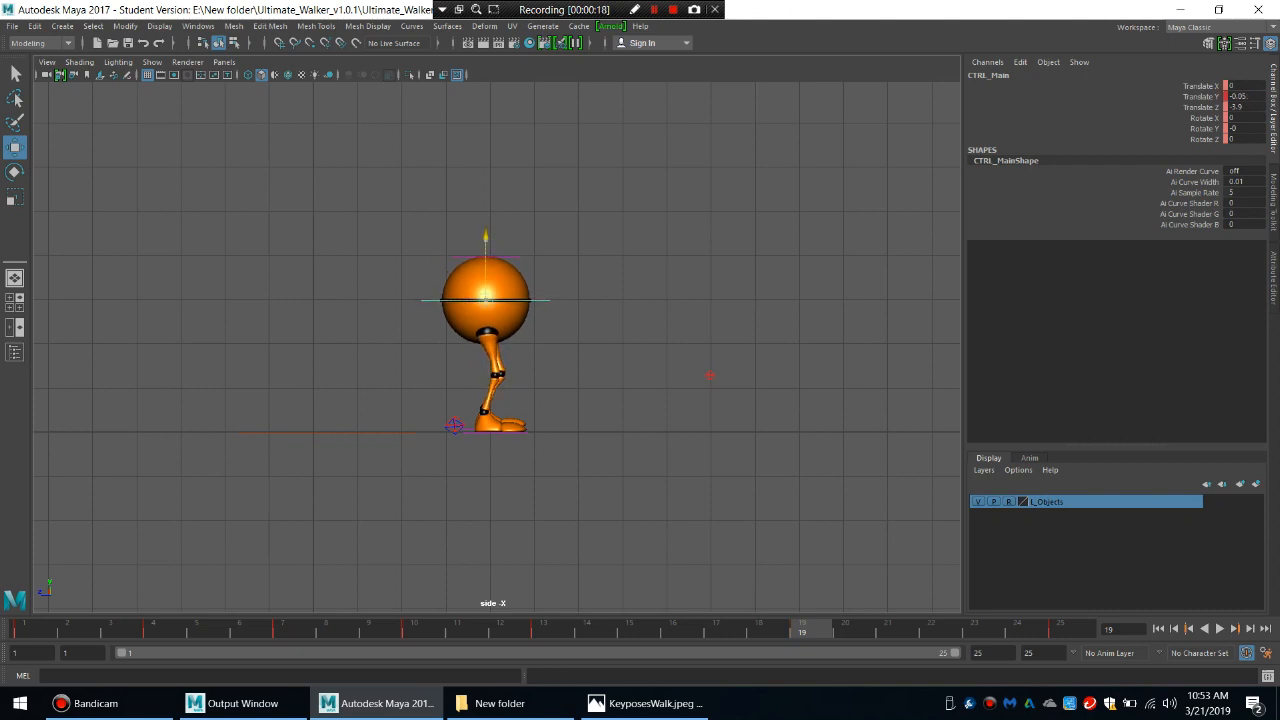
Lift the left heel control to Translate Y 0.468 at frame 19 and set its Foot Roll, Foot Break and Toe Roll to 0.
{"action": "key", "text": "comma"}
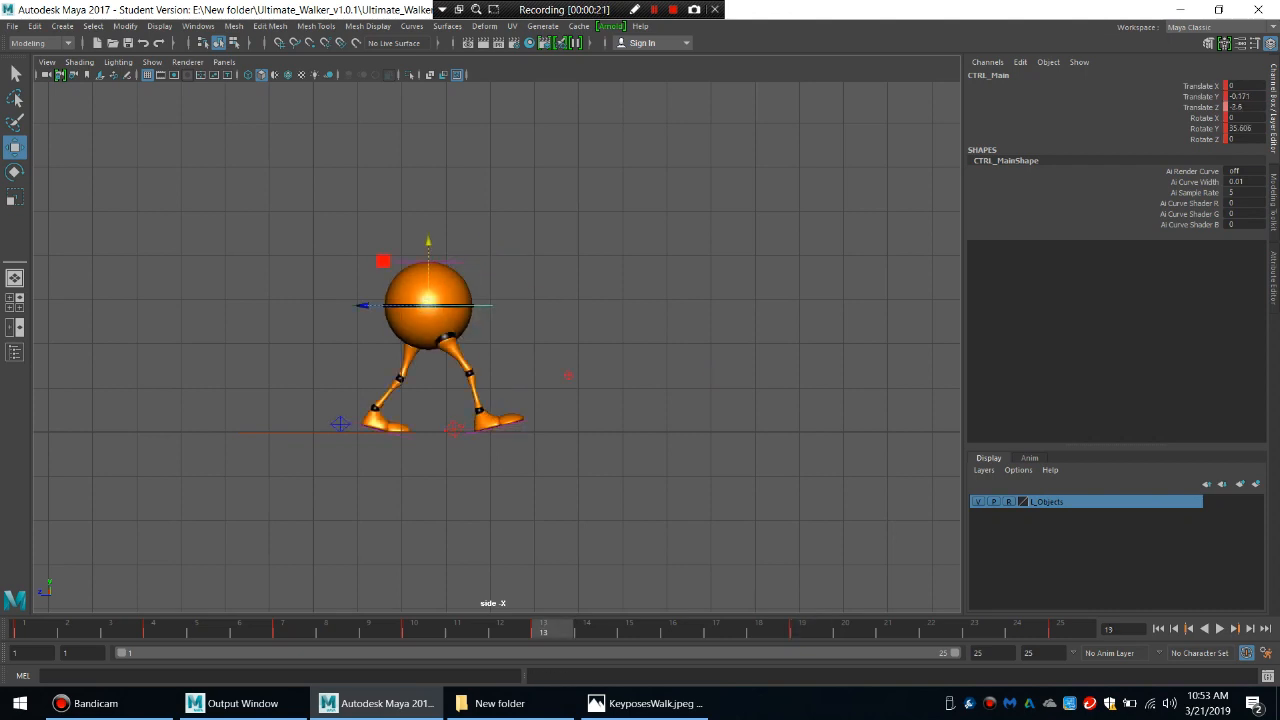
{"action": "left_click", "coordinate": [402, 435]}
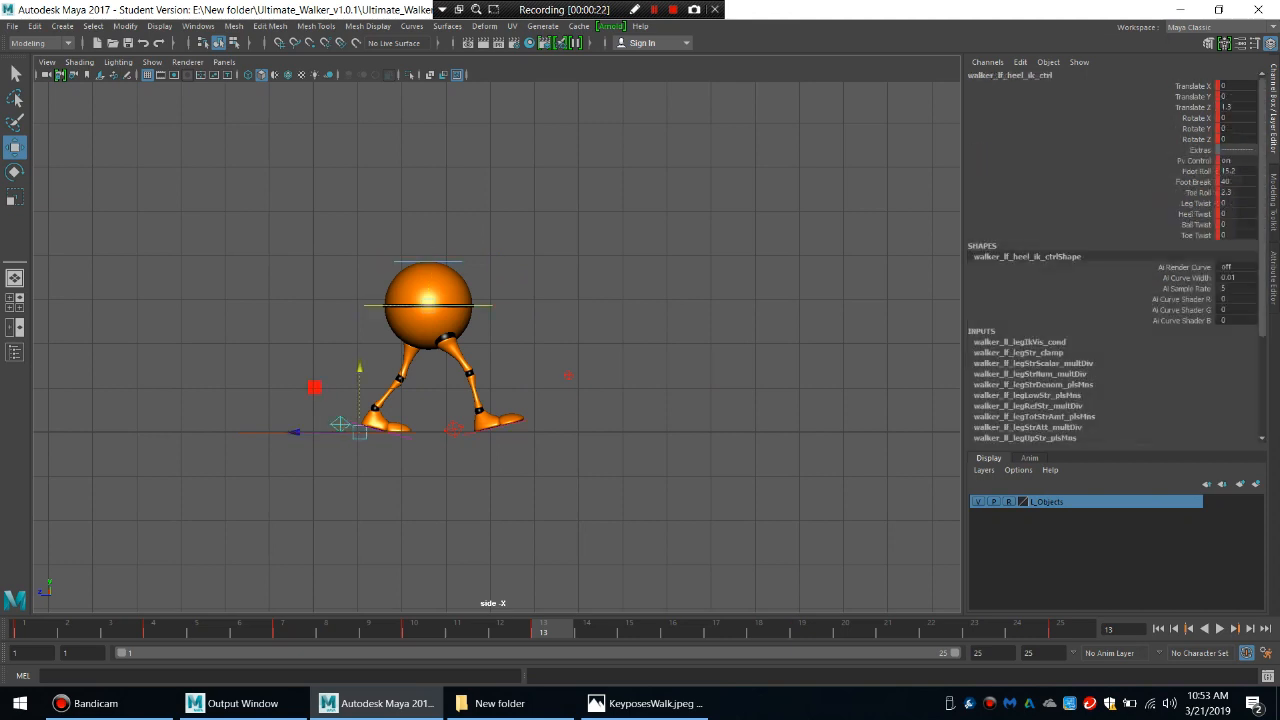
{"action": "key", "text": "period"}
{"action": "left_click_drag", "start_coordinate": [474, 369], "coordinate": [474, 348]}
{"action": "left_click_drag", "start_coordinate": [1238, 171], "coordinate": [1238, 193]}
{"action": "type", "text": "0"}
{"action": "key", "text": "Return"}
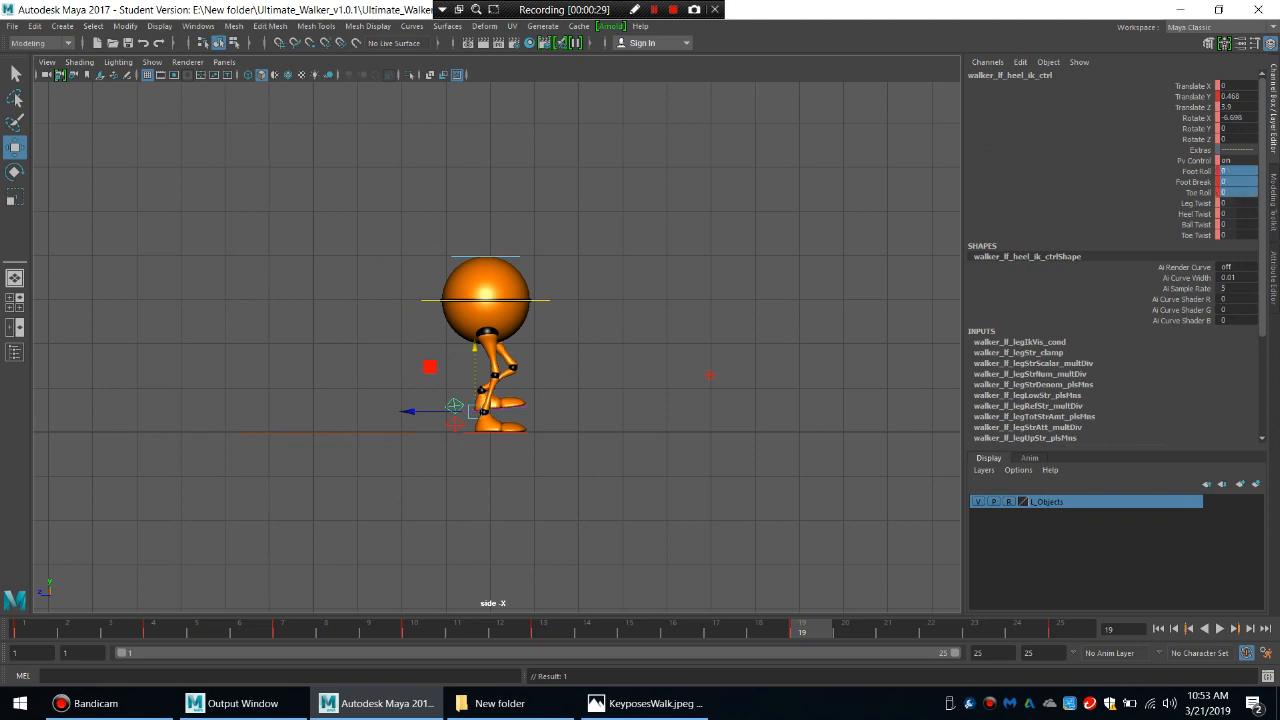
Rotate the left heel control at frame 19 to a Rotate X of about 19.9 so the toes point down.
{"action": "left_click", "coordinate": [1238, 118]}
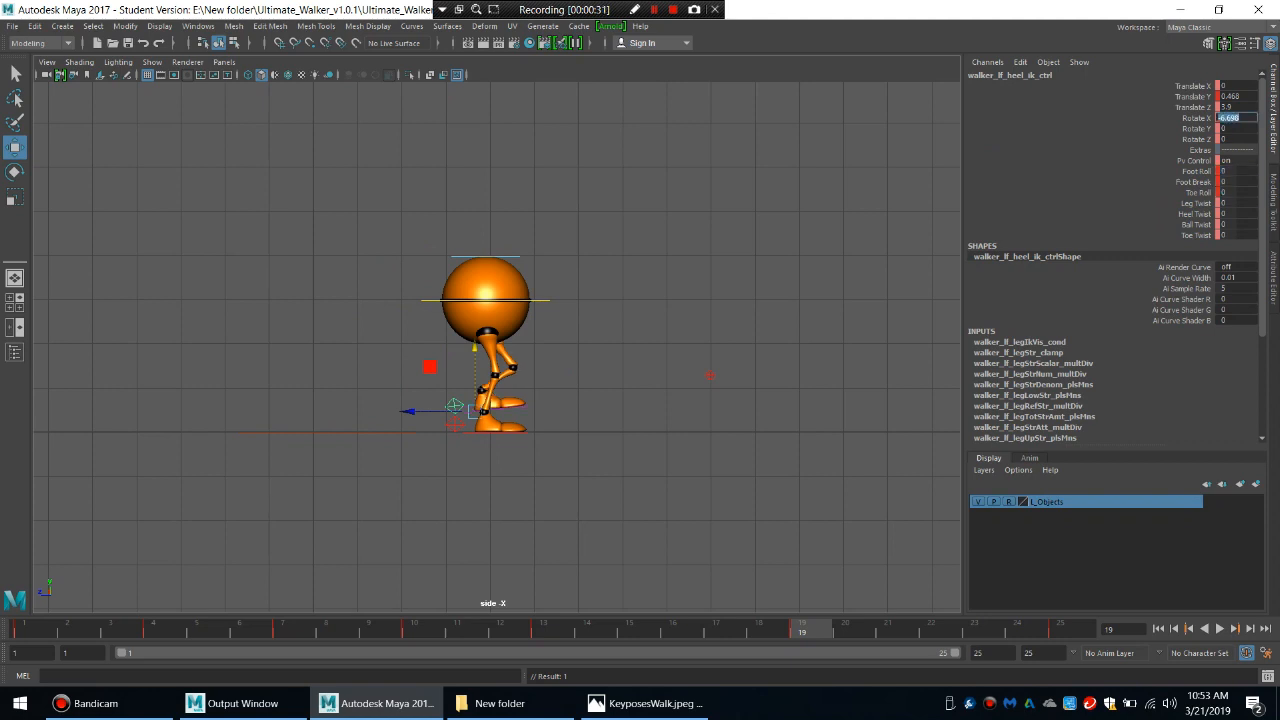
{"action": "key", "text": "Return"}
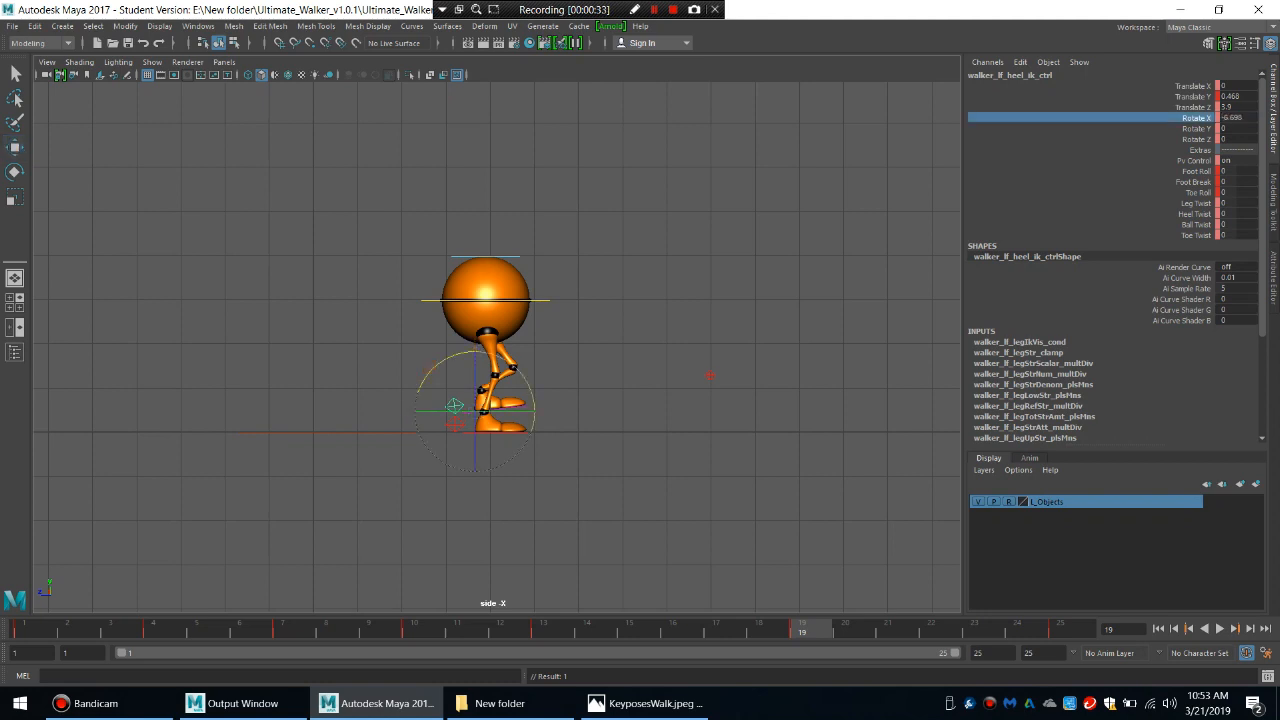
{"action": "middle_click_drag", "start_coordinate": [600, 400], "coordinate": [627, 400]}
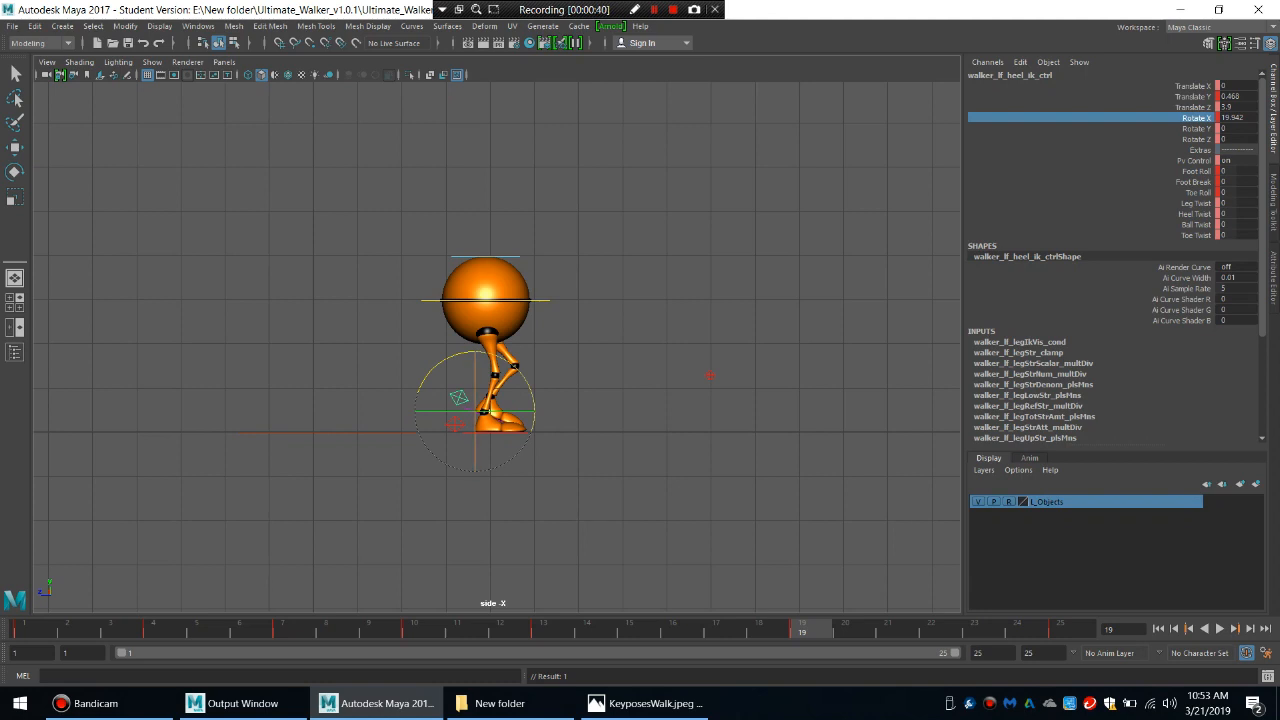
Select both heel controls and the main body control and key the passing pose at frame 19.
{"action": "left_click", "coordinate": [430, 360]}
{"action": "left_click_drag", "start_coordinate": [446, 381], "coordinate": [458, 428]}
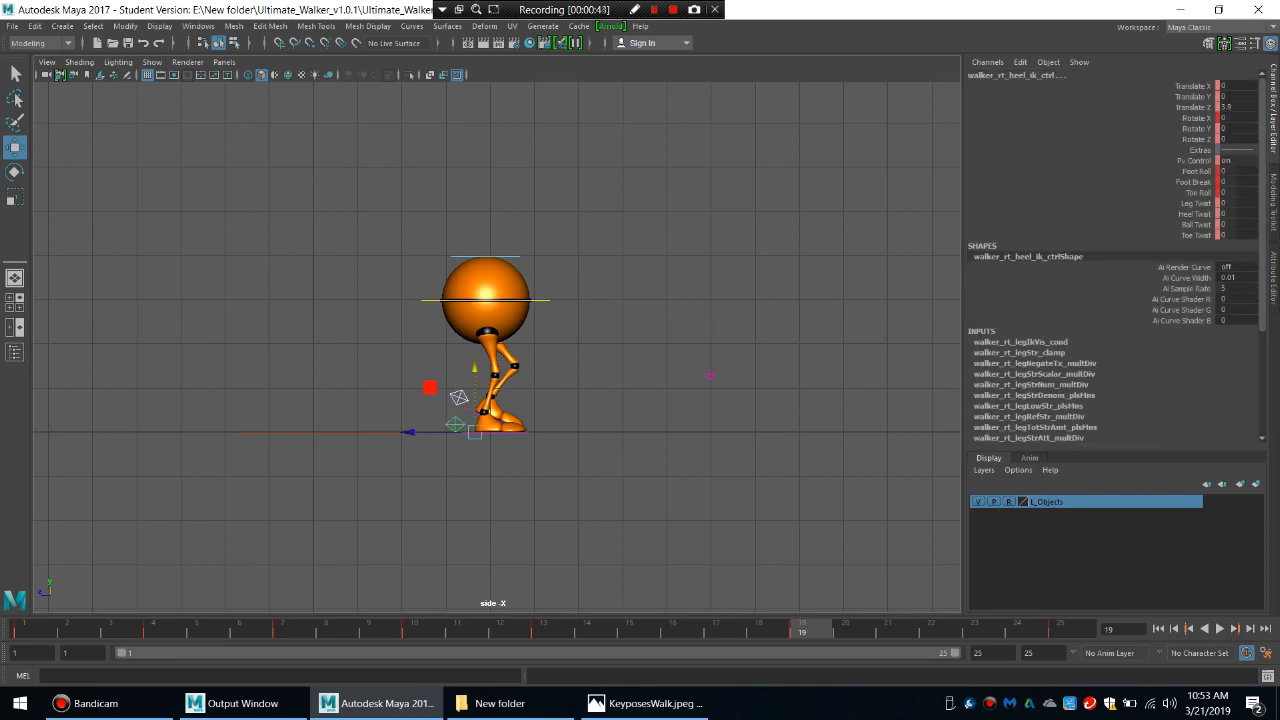
{"action": "left_click", "coordinate": [432, 300], "text": "shift"}
{"action": "key", "text": "s"}
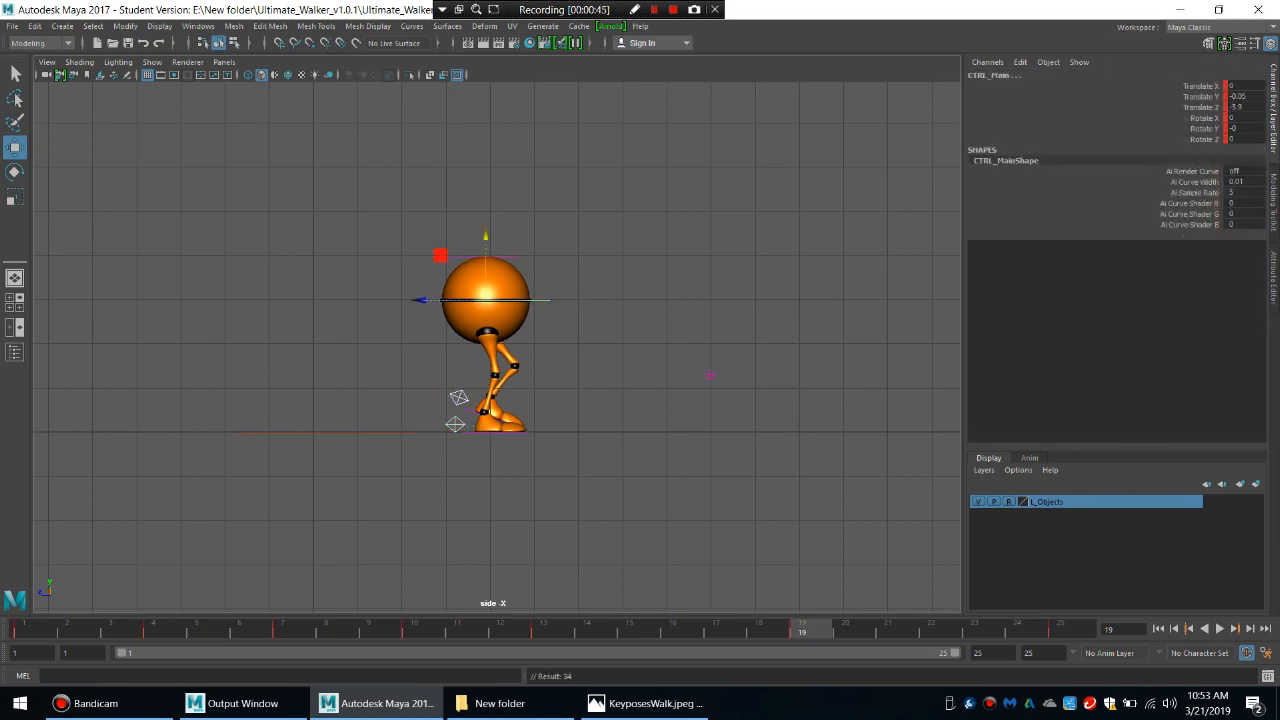
Consult the KeyposesWalk.jpeg reference for the second down pose and set the right heel control's Rotate X to 0 at frame 16.
{"action": "left_click", "coordinate": [645, 703]}
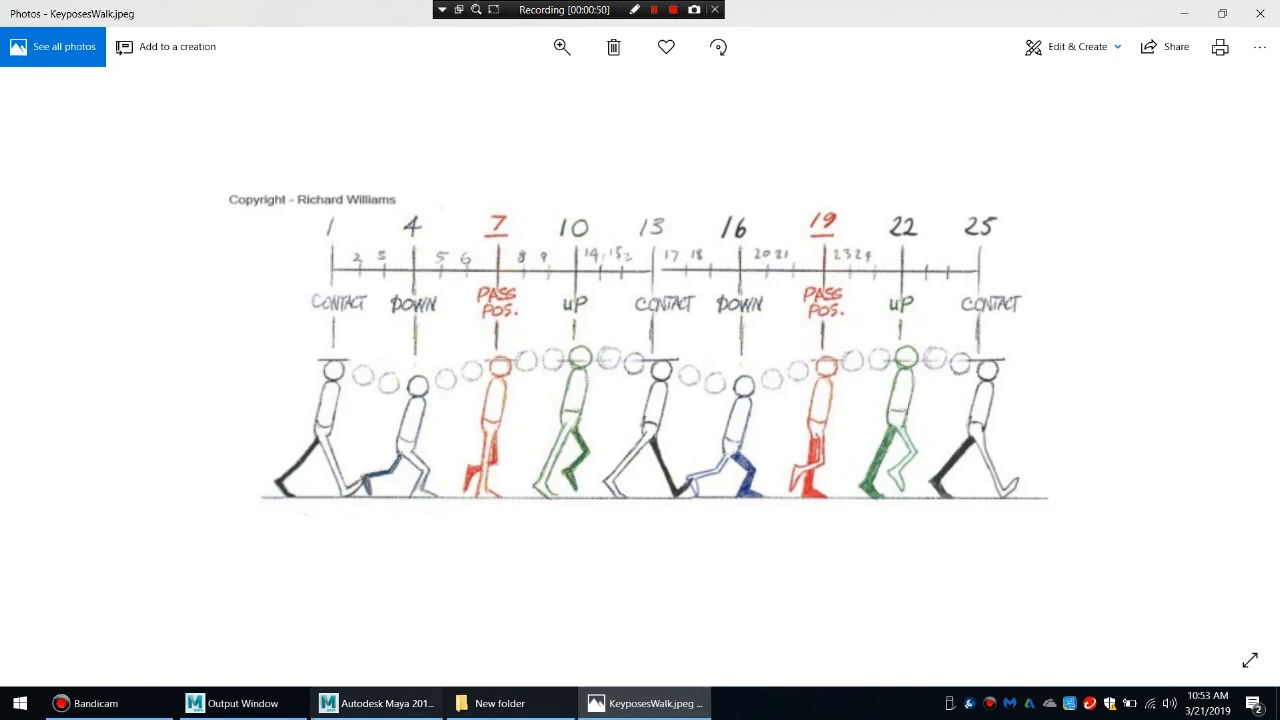
{"action": "left_click", "coordinate": [380, 703]}
{"action": "left_click", "coordinate": [680, 629]}
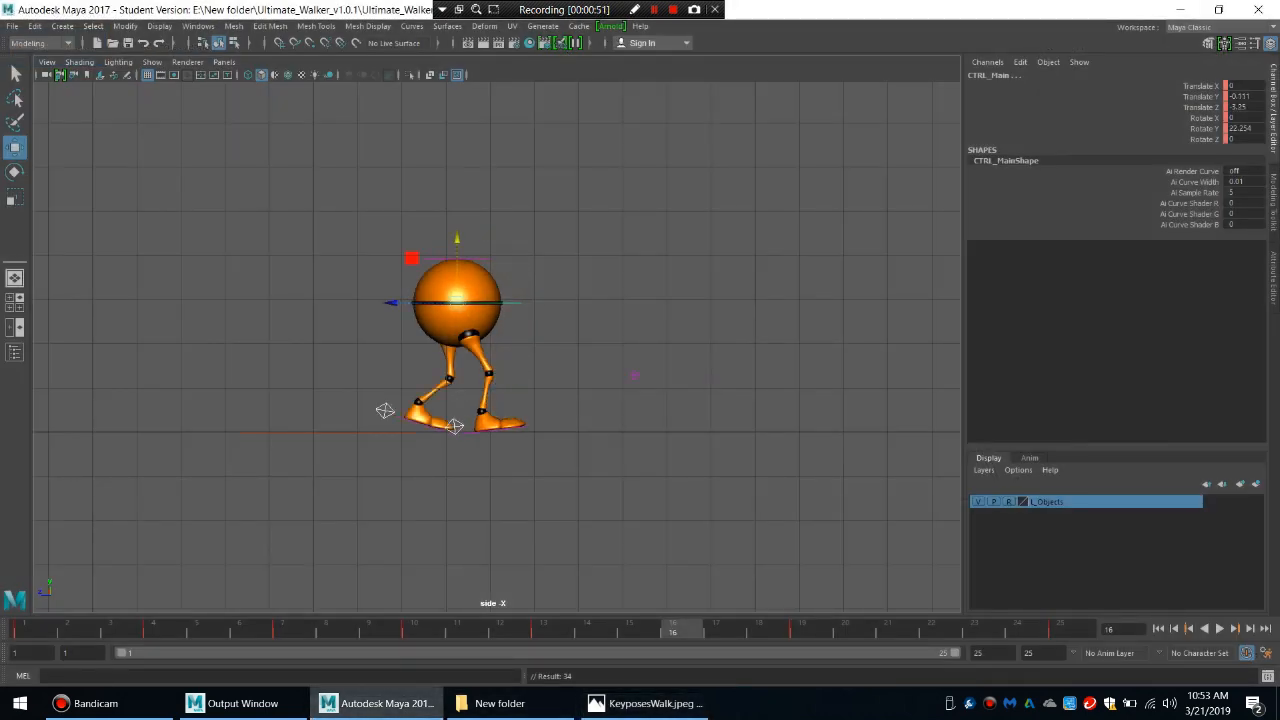
{"action": "left_click", "coordinate": [560, 500]}
{"action": "left_click", "coordinate": [455, 427]}
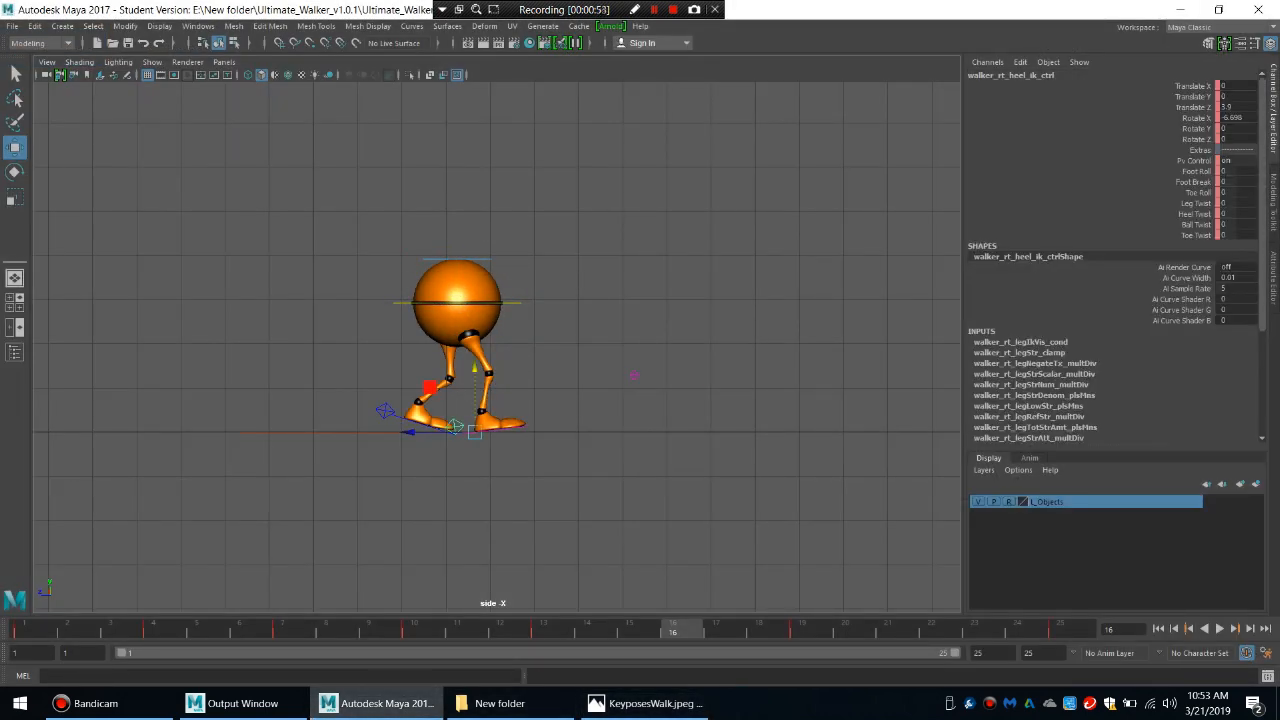
{"action": "left_click", "coordinate": [1237, 118]}
{"action": "type", "text": "0"}
{"action": "key", "text": "Return"}
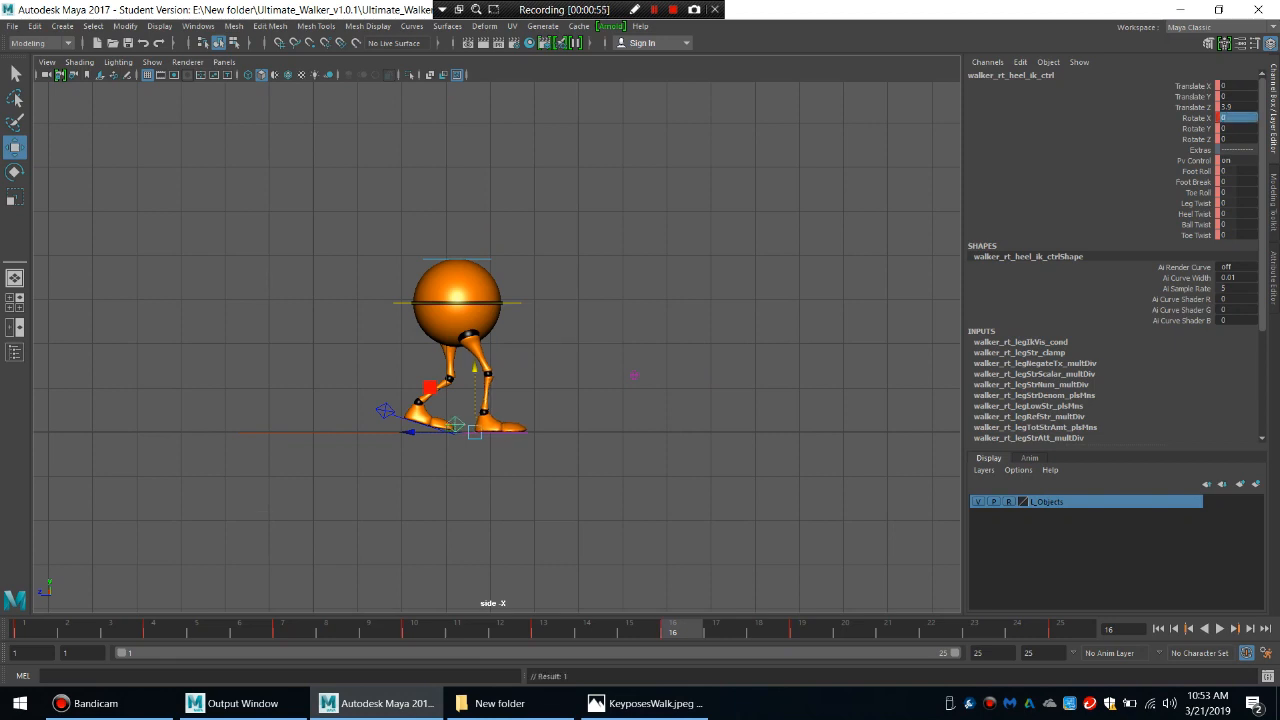
Lower the main body control slightly at frame 16, and inspect the left heel control in the contact pose at frame 13.
{"action": "left_click", "coordinate": [511, 303]}
{"action": "mouse_move", "coordinate": [457, 241]}
{"action": "left_mouse_down"}
{"action": "mouse_move", "coordinate": [457, 259]}
{"action": "mouse_move", "coordinate": [457, 246]}
{"action": "left_mouse_up"}
{"action": "left_click", "coordinate": [544, 629]}
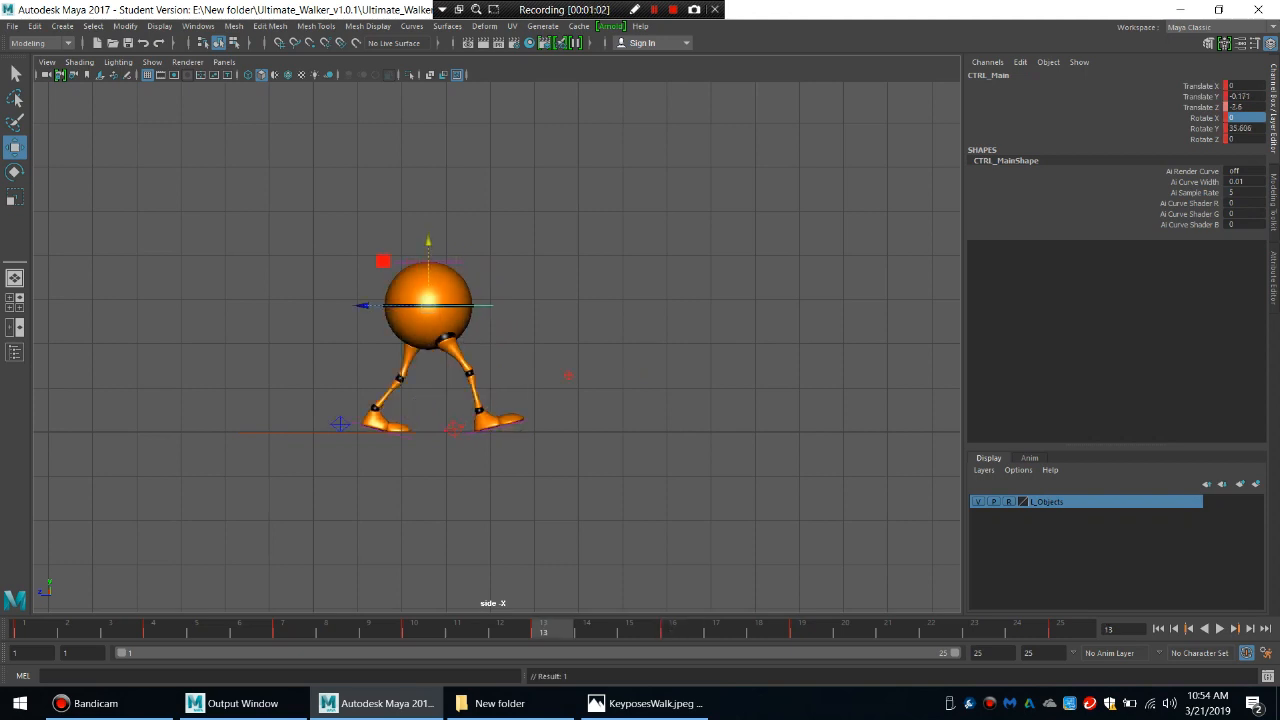
{"action": "left_click", "coordinate": [341, 424]}
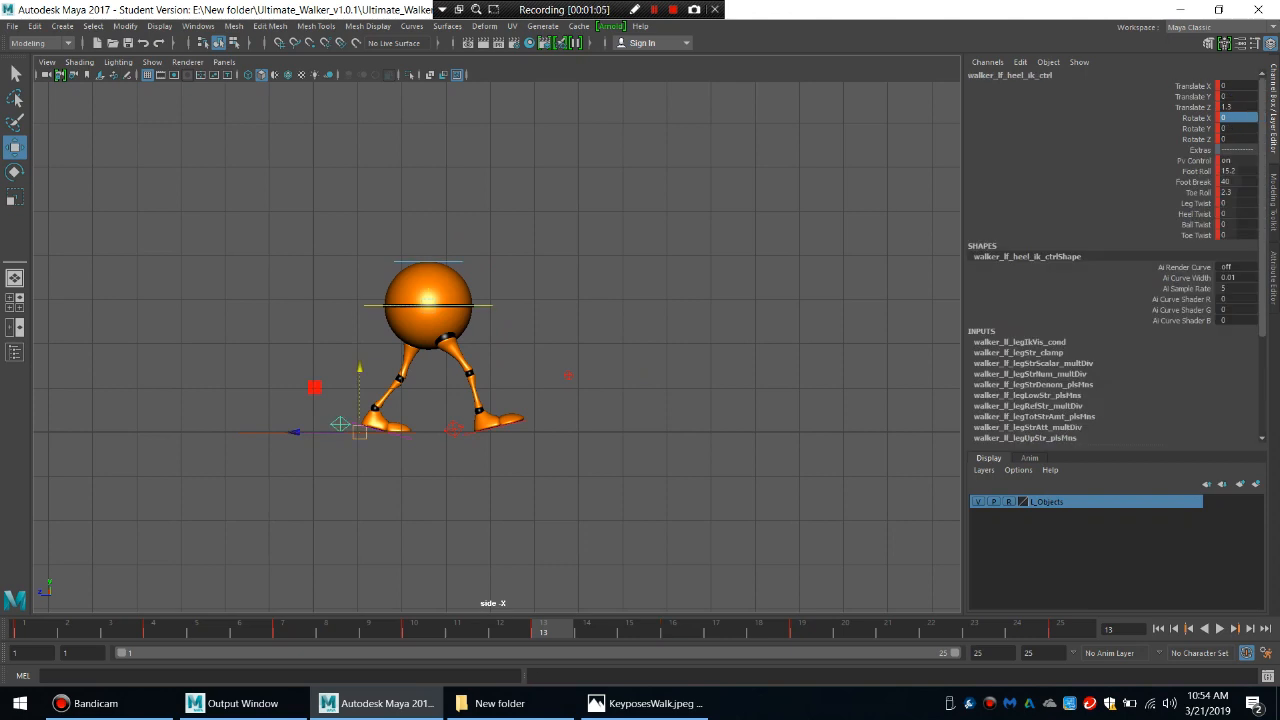
Key the left heel control at frame 16 and raise its Foot Roll to about 32.
{"action": "key", "text": "period"}
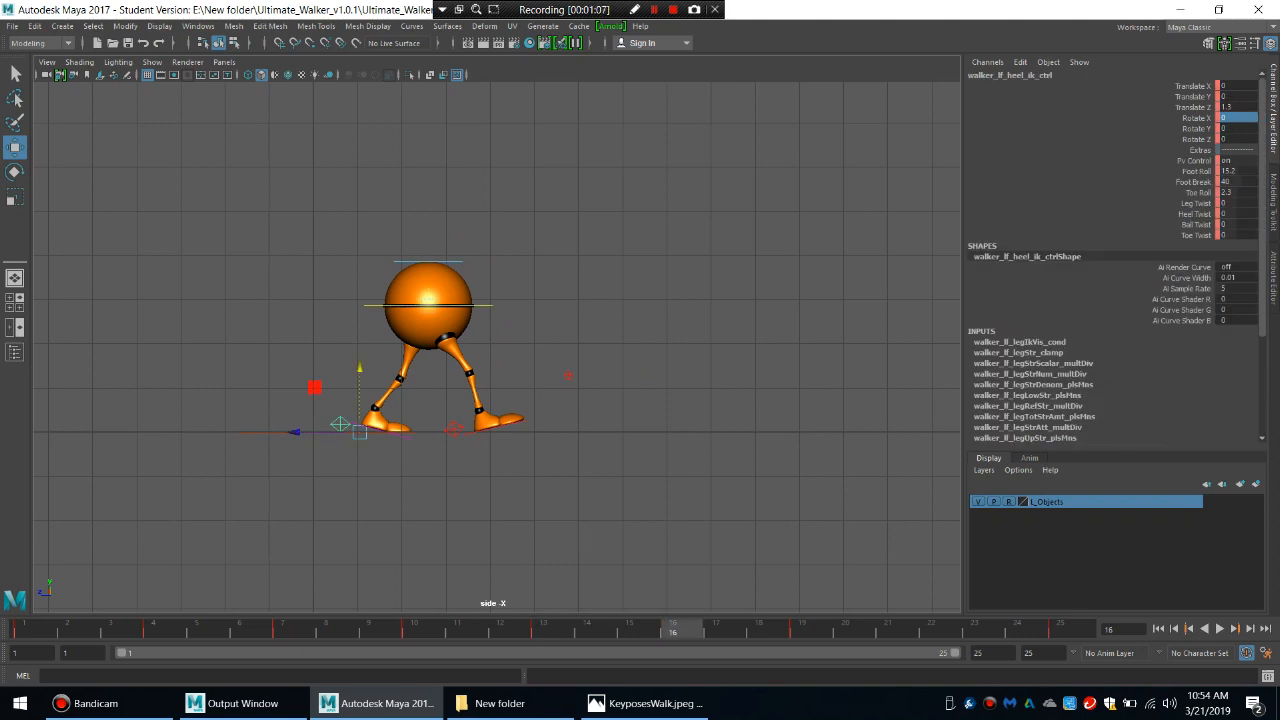
{"action": "key", "text": "s"}
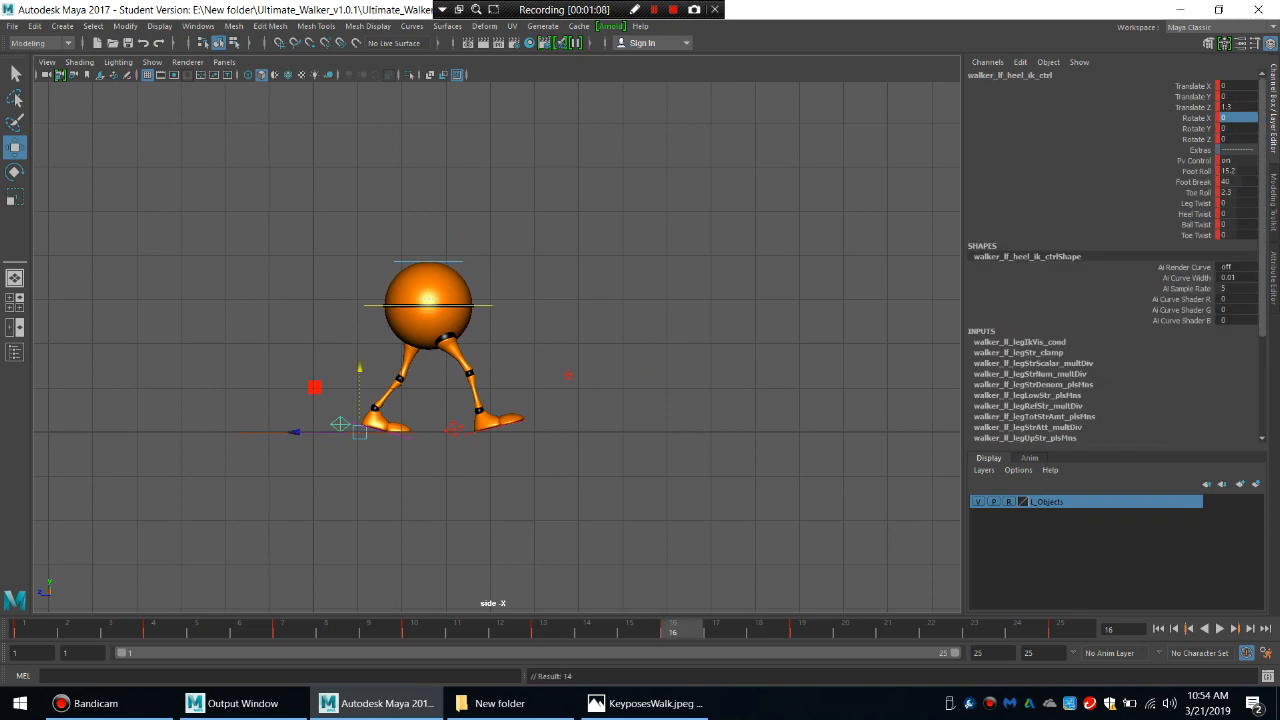
{"action": "mouse_move", "coordinate": [683, 629]}
{"action": "left_mouse_down"}
{"action": "mouse_move", "coordinate": [638, 629]}
{"action": "mouse_move", "coordinate": [683, 629]}
{"action": "left_mouse_up"}
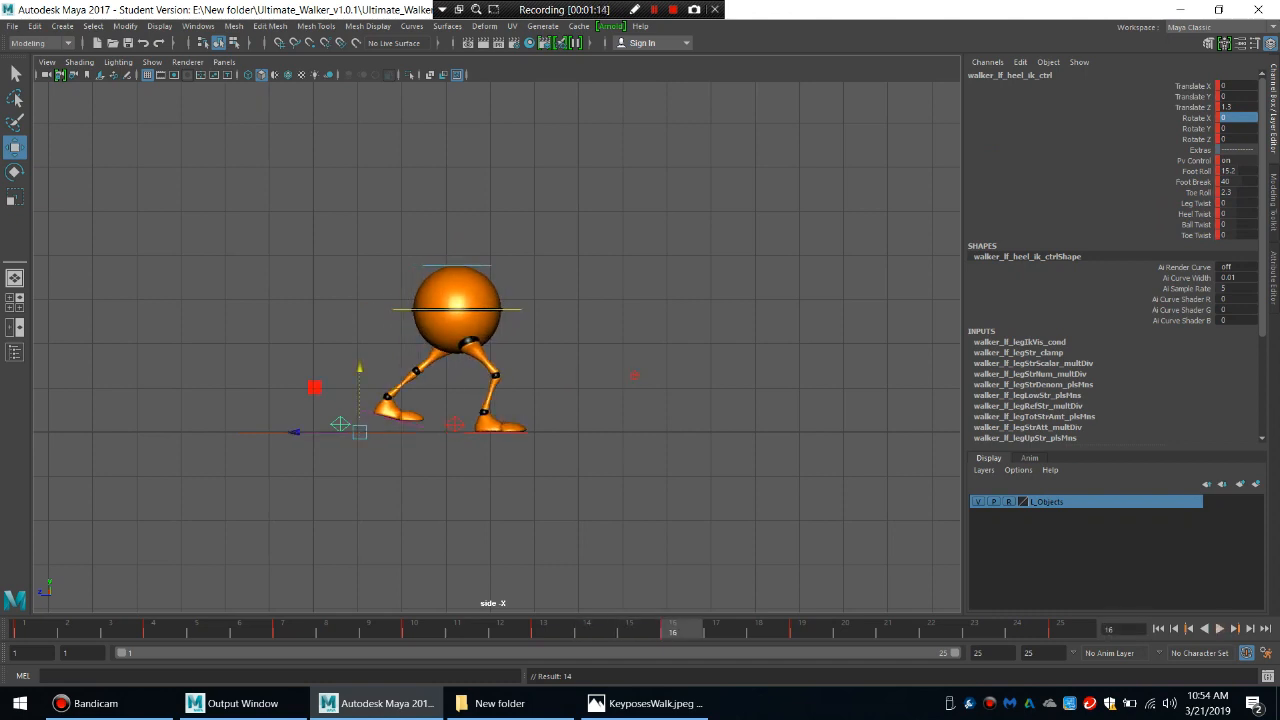
{"action": "left_click", "coordinate": [1194, 161]}
{"action": "left_click", "coordinate": [1196, 171]}
{"action": "middle_click_drag", "start_coordinate": [600, 345], "coordinate": [720, 345]}
Lower the left heel control's Foot Break to about 16 and raise its Foot Roll to about 48 at frame 16.
{"action": "left_click", "coordinate": [1194, 182]}
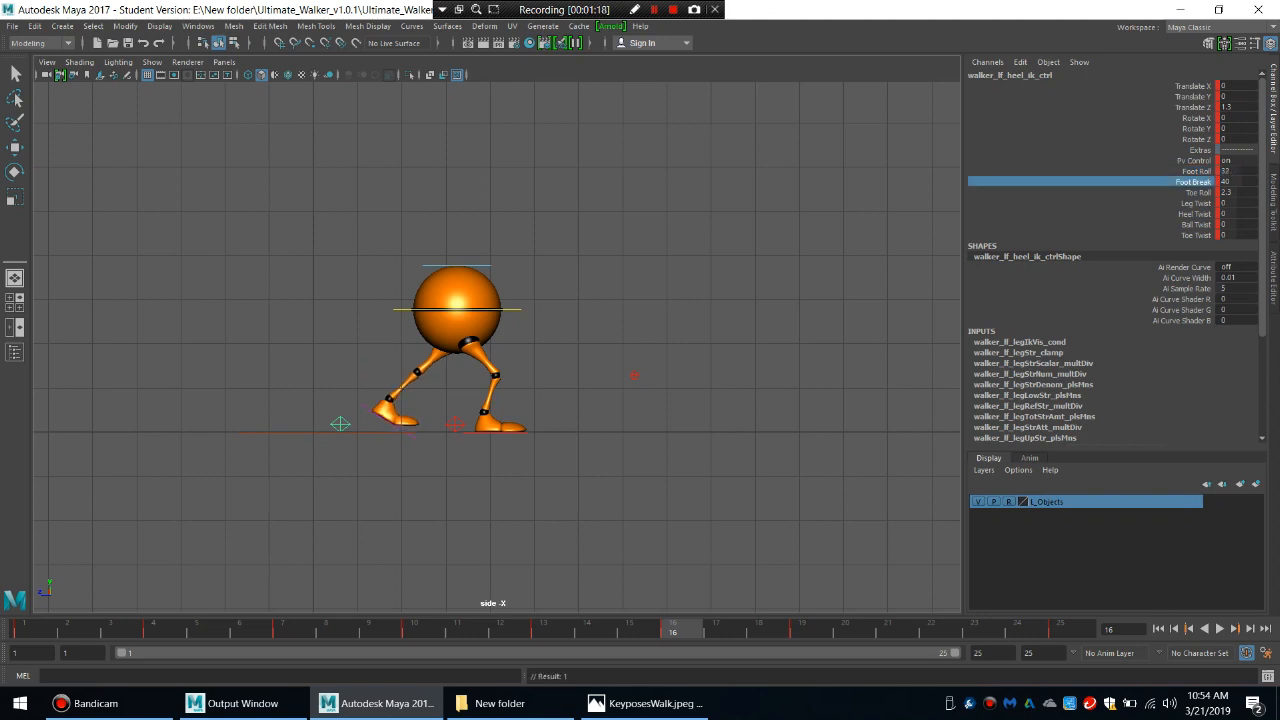
{"action": "middle_click_drag", "start_coordinate": [640, 345], "coordinate": [460, 345]}
{"action": "left_click", "coordinate": [1196, 171]}
{"action": "middle_click_drag", "start_coordinate": [640, 345], "coordinate": [711, 345]}
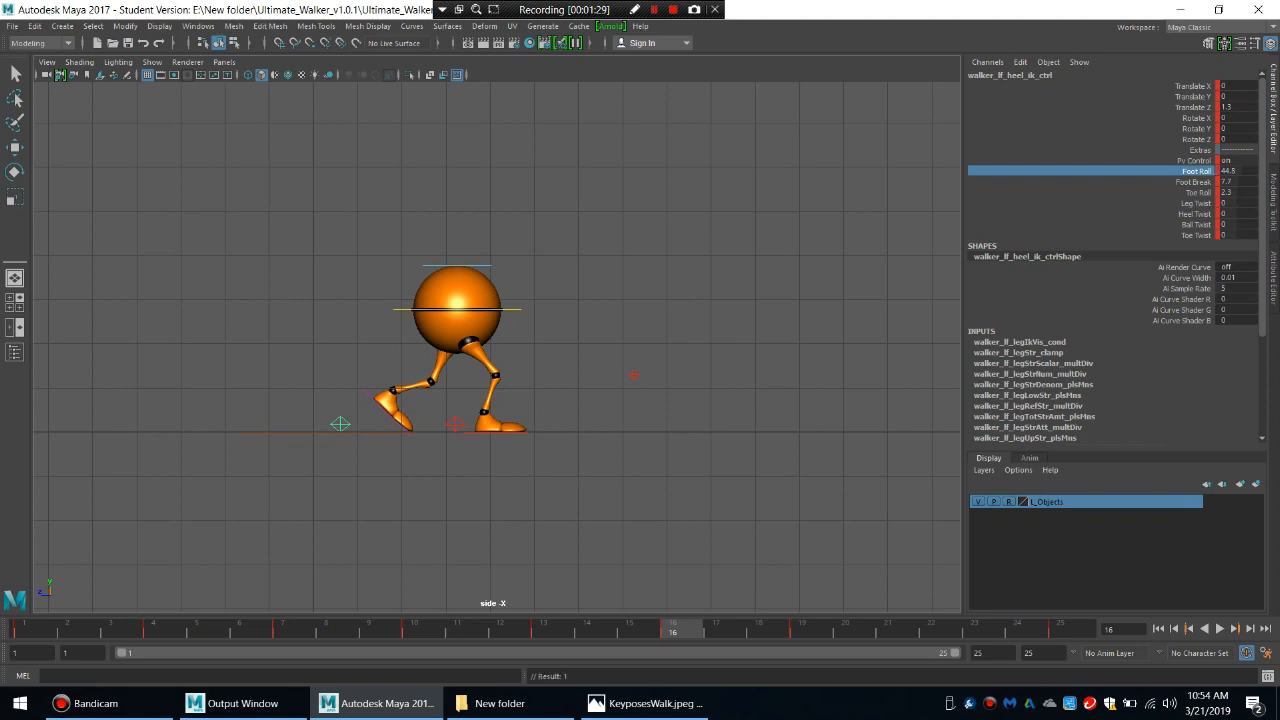
{"action": "left_click", "coordinate": [1193, 182]}
{"action": "mouse_move", "coordinate": [640, 345]}
{"action": "middle_mouse_down"}
{"action": "mouse_move", "coordinate": [685, 345]}
{"action": "mouse_move", "coordinate": [657, 345]}
{"action": "middle_mouse_up"}
{"action": "left_click", "coordinate": [1196, 171]}
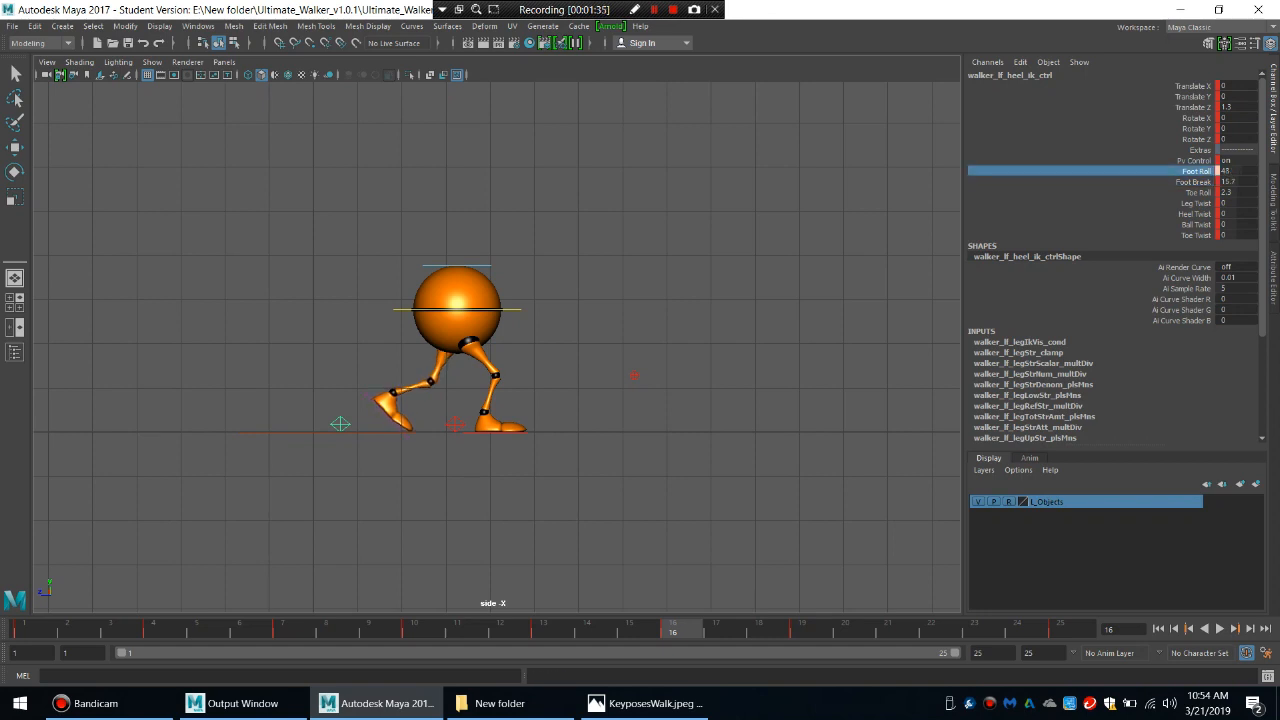
Select both heel controls and the main body control and key the down pose at frame 16.
{"action": "key", "text": "w"}
{"action": "left_click", "coordinate": [478, 432], "text": "shift"}
{"action": "left_click", "coordinate": [512, 310], "text": "shift"}
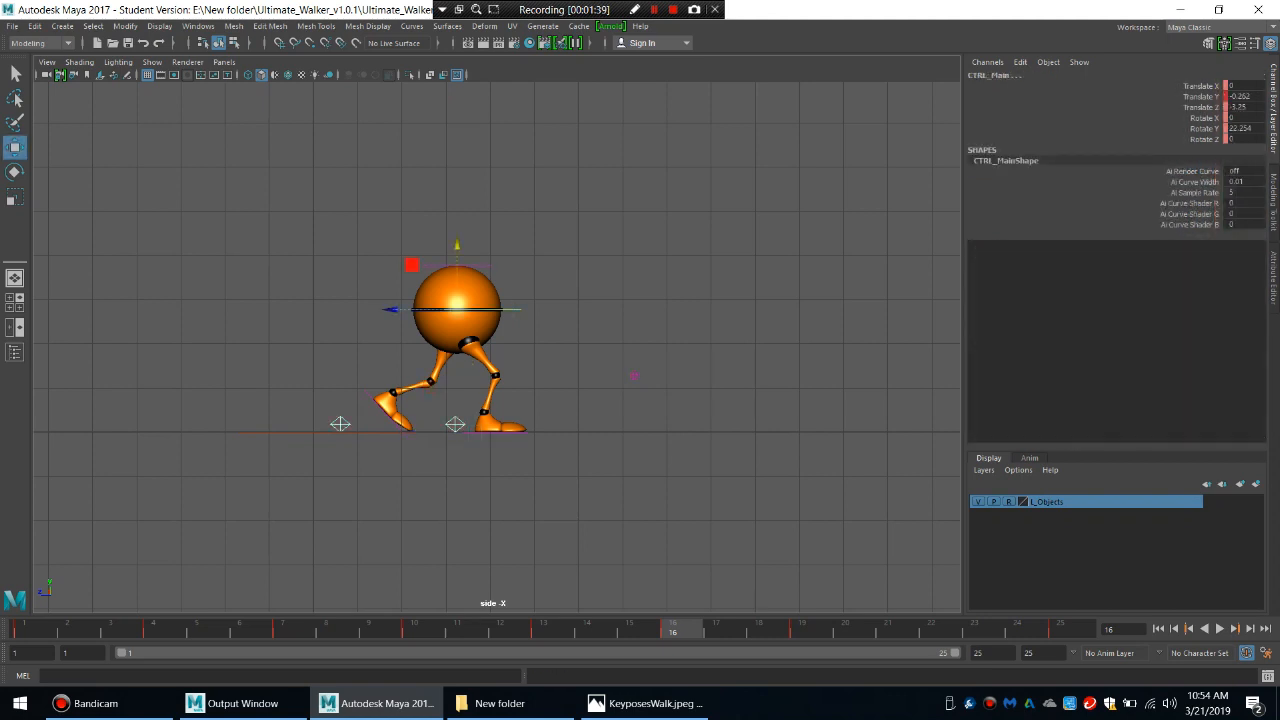
{"action": "key", "text": "s"}
Consult the KeyposesWalk.jpeg reference for the up pose, raise the main body control to Translate Y 0.01 at frame 22 and key it.
{"action": "left_click", "coordinate": [645, 703]}
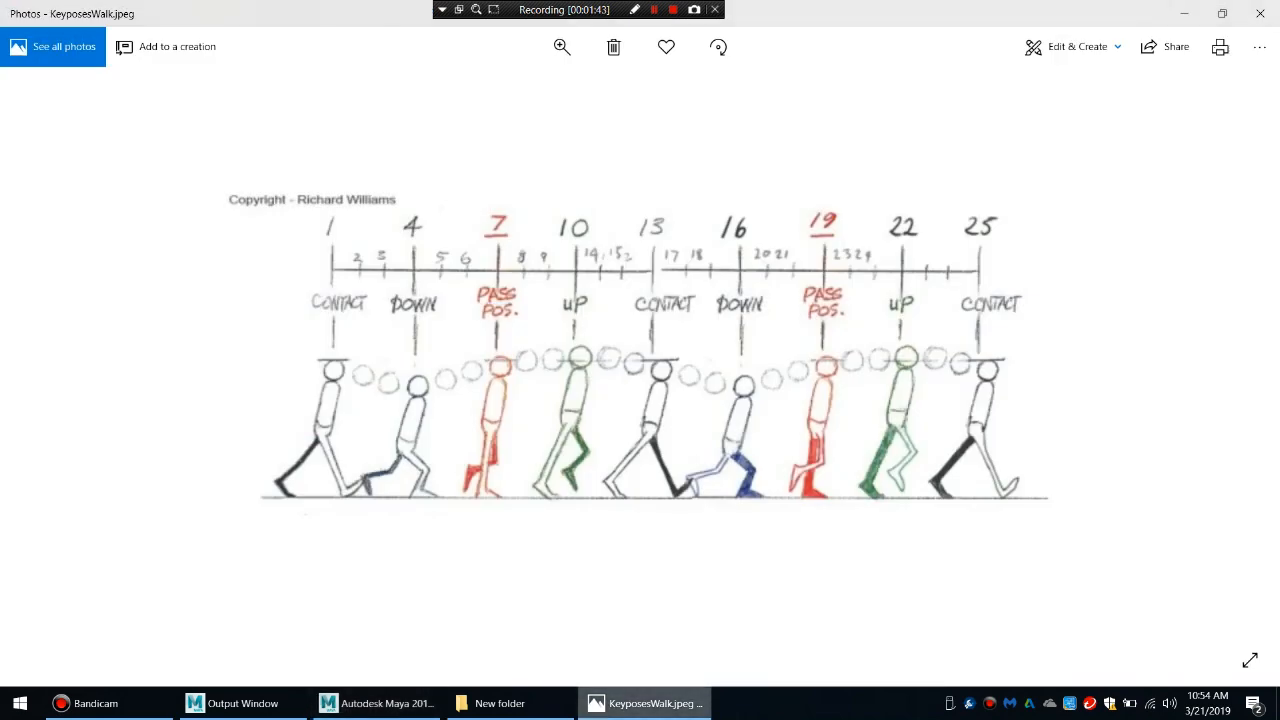
{"action": "key", "text": "alt+Tab"}
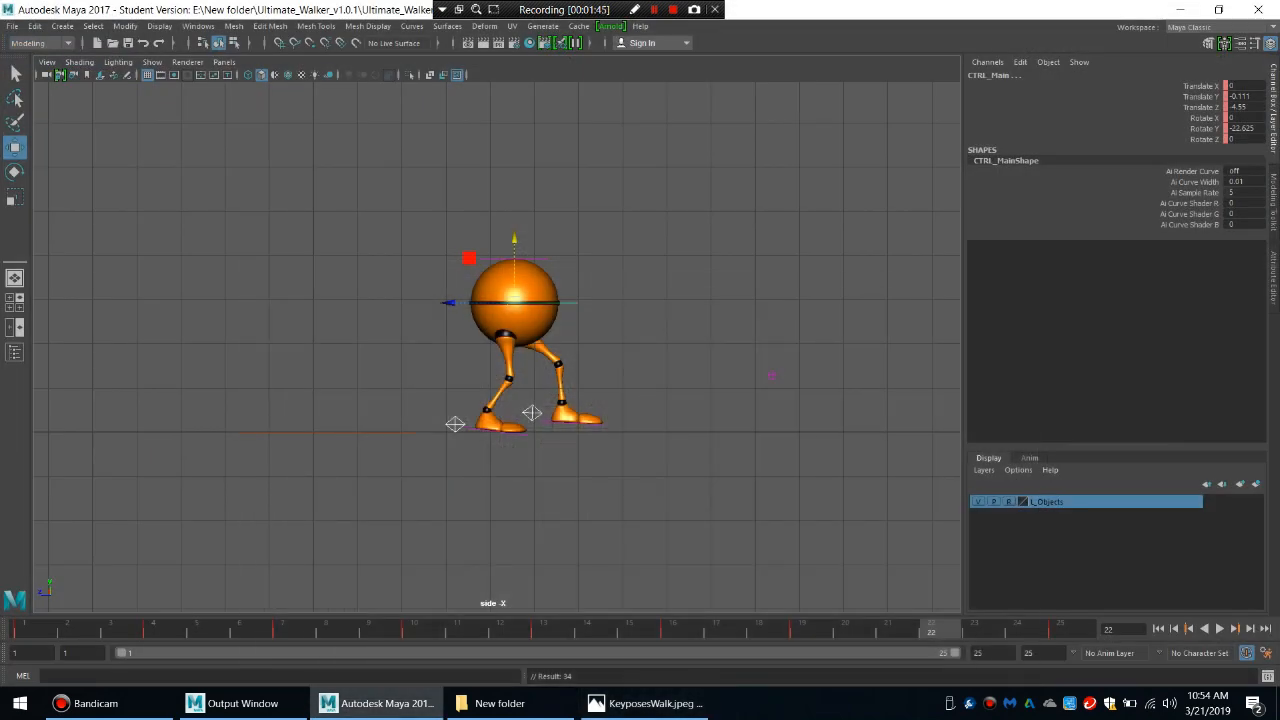
{"action": "left_click", "coordinate": [625, 285]}
{"action": "left_click", "coordinate": [567, 302]}
{"action": "left_click_drag", "start_coordinate": [514, 240], "coordinate": [514, 236]}
{"action": "key", "text": "s"}
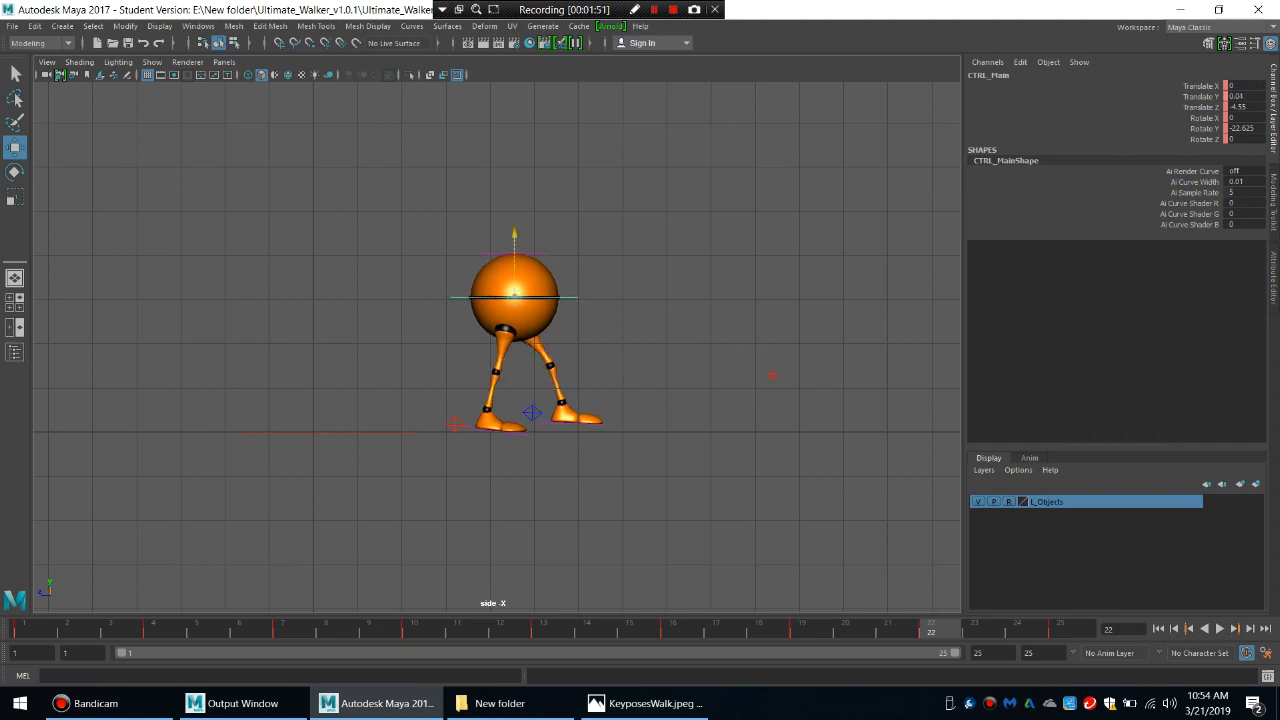
Increase the right heel control's Foot Roll to about 13.8 at frame 22.
{"action": "left_click", "coordinate": [455, 425]}
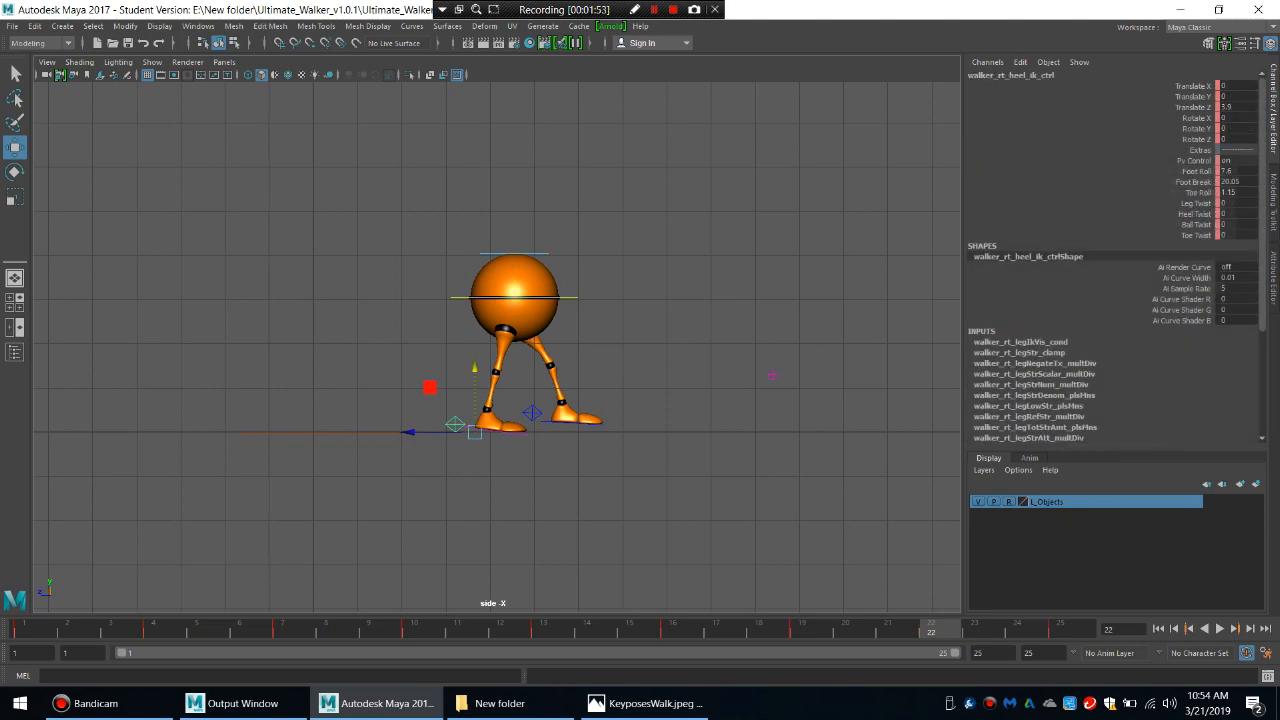
{"action": "left_click", "coordinate": [1197, 171]}
{"action": "middle_click_drag", "start_coordinate": [760, 300], "coordinate": [799, 300]}
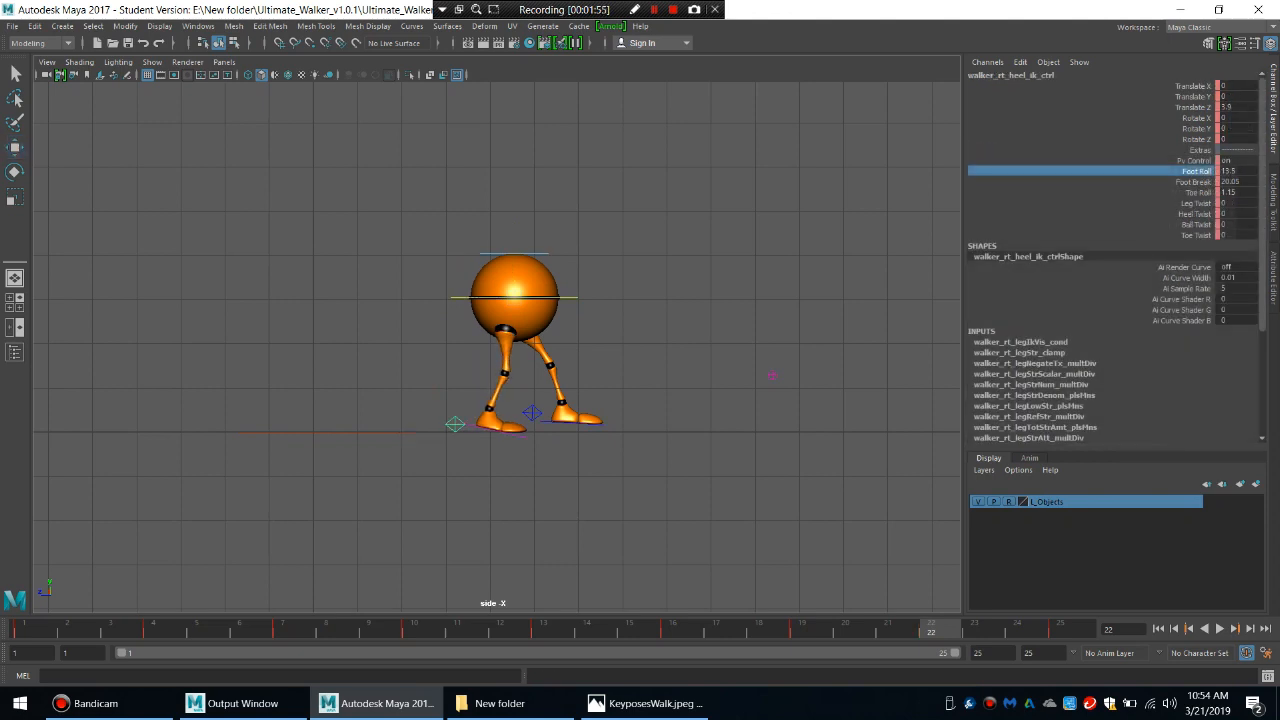
{"action": "left_click", "coordinate": [660, 360]}
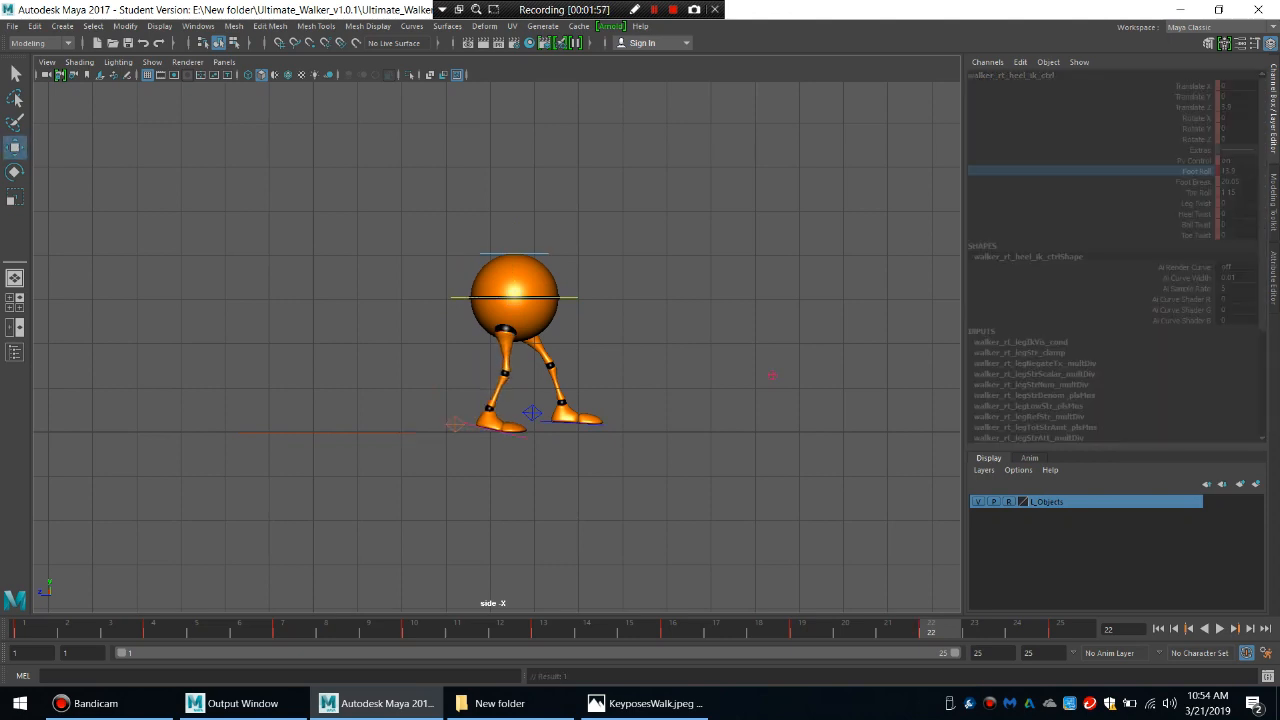
Lift the left heel control to Translate Y of about 0.58 at frame 22 and key both heels and the main body control.
{"action": "left_click", "coordinate": [532, 413]}
{"action": "left_click_drag", "start_coordinate": [551, 360], "coordinate": [551, 345]}
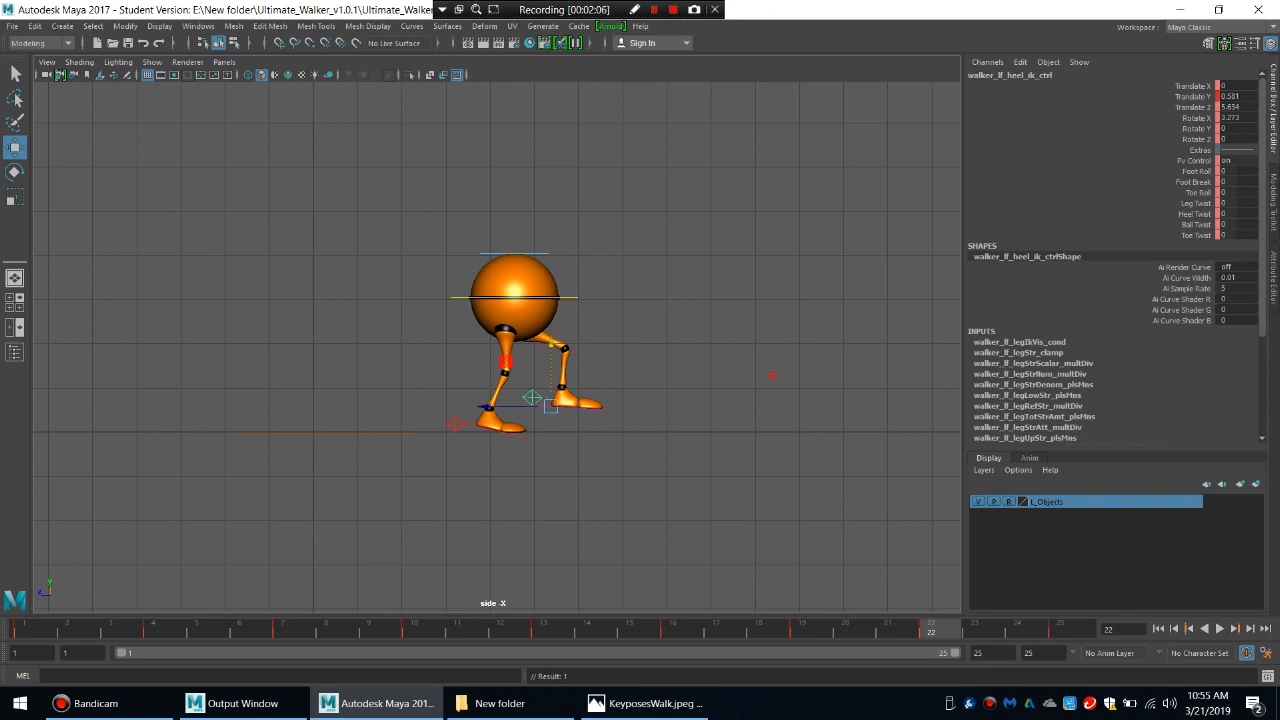
{"action": "left_click_drag", "start_coordinate": [452, 400], "coordinate": [458, 430], "text": "shift"}
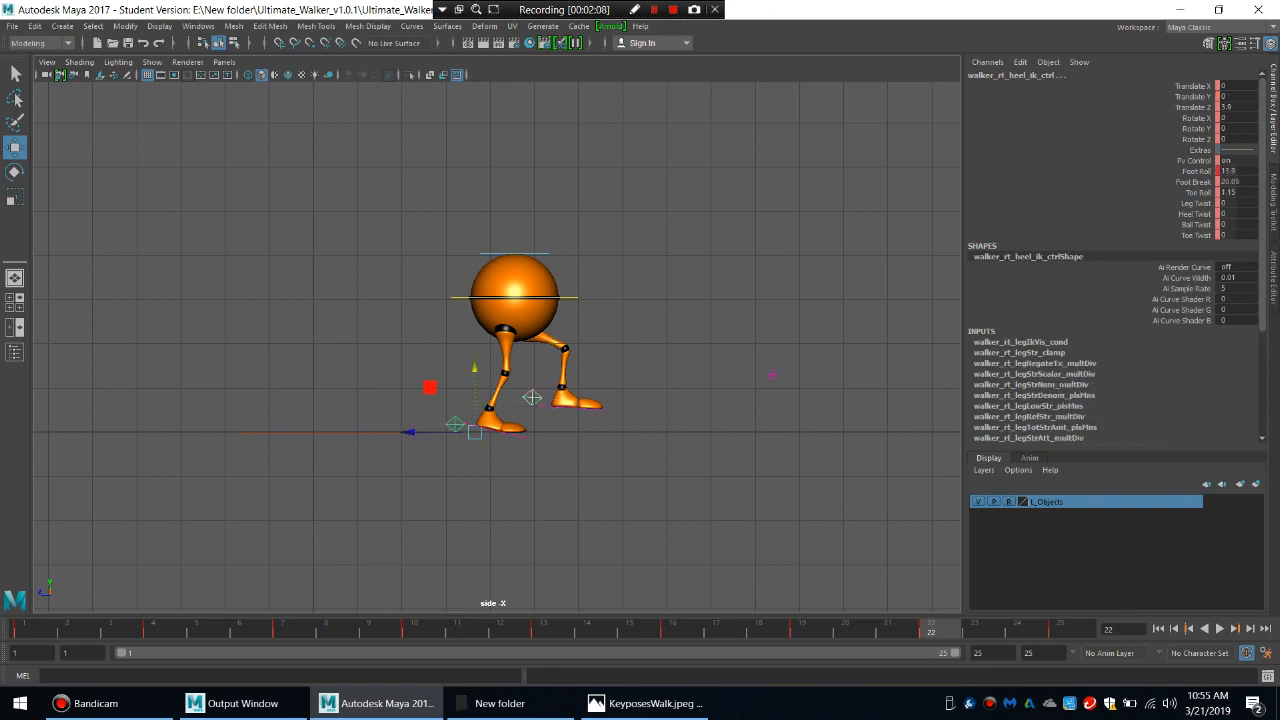
{"action": "left_click_drag", "start_coordinate": [459, 271], "coordinate": [462, 302], "text": "shift"}
{"action": "key", "text": "s"}
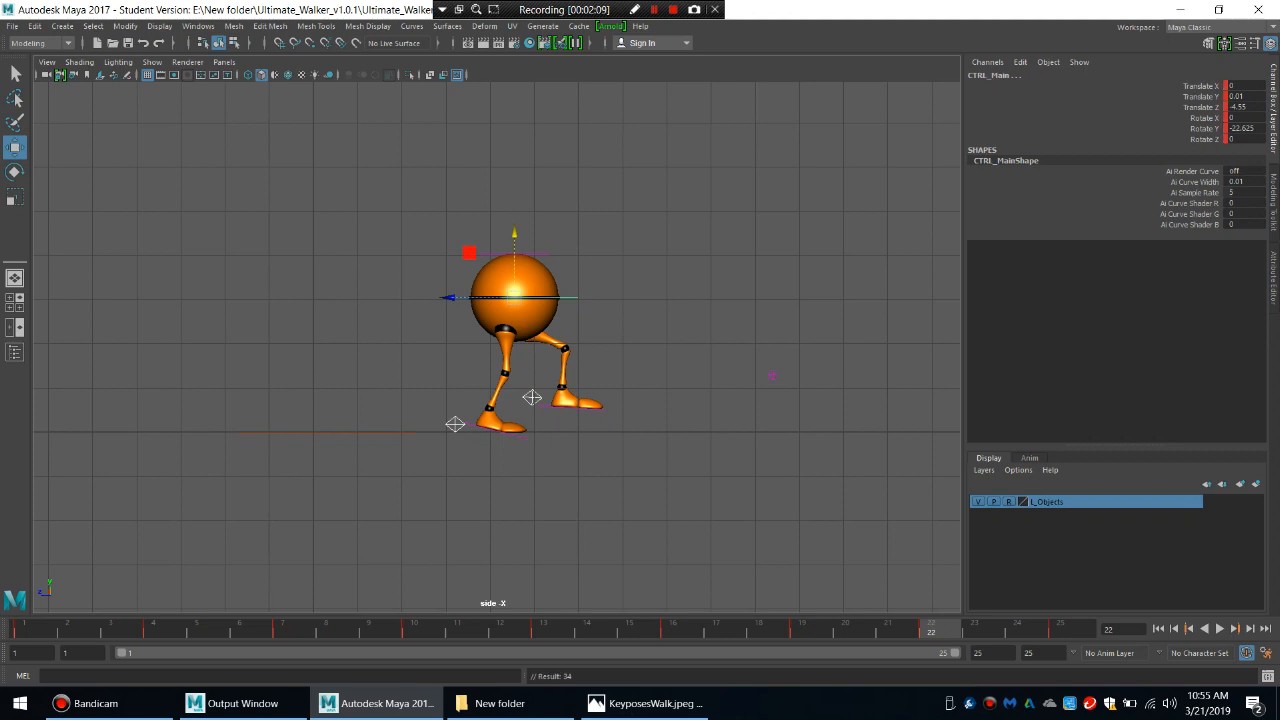
Check the contact pose at frame 25, play back the walk cycle in the side view and return to frame 1.
{"action": "key", "text": "period"}
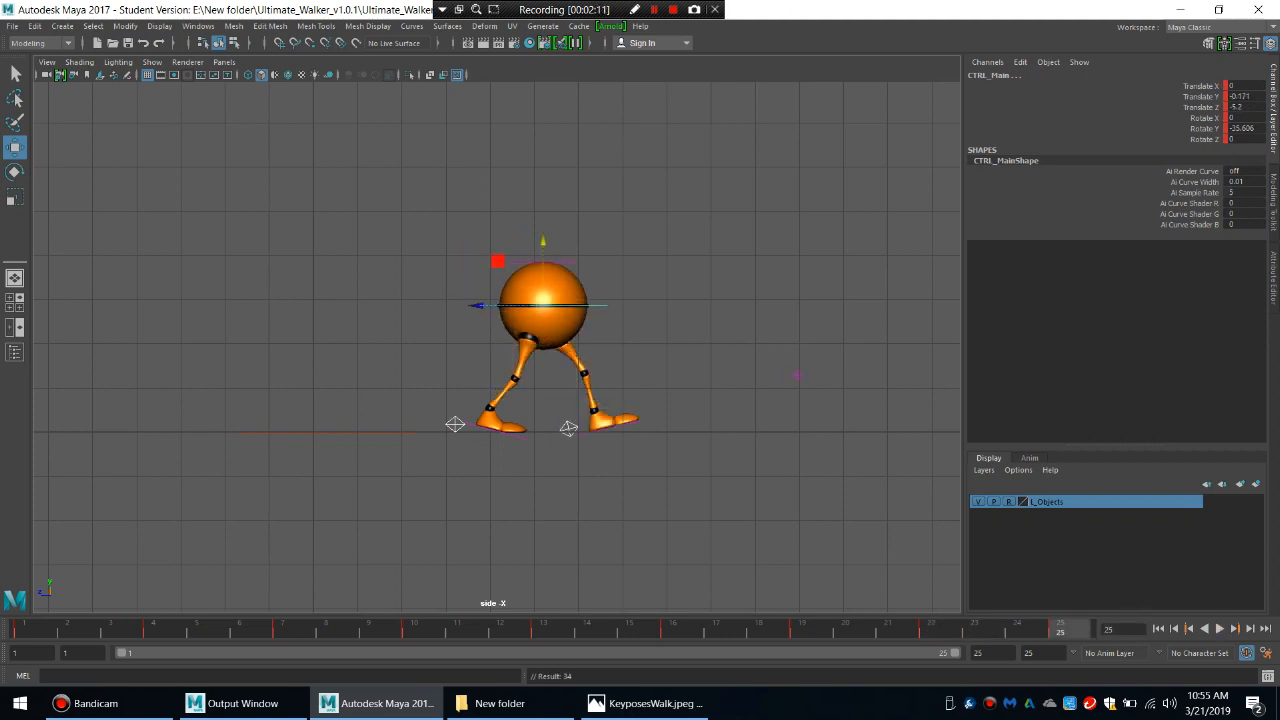
{"action": "key", "text": "alt+v"}
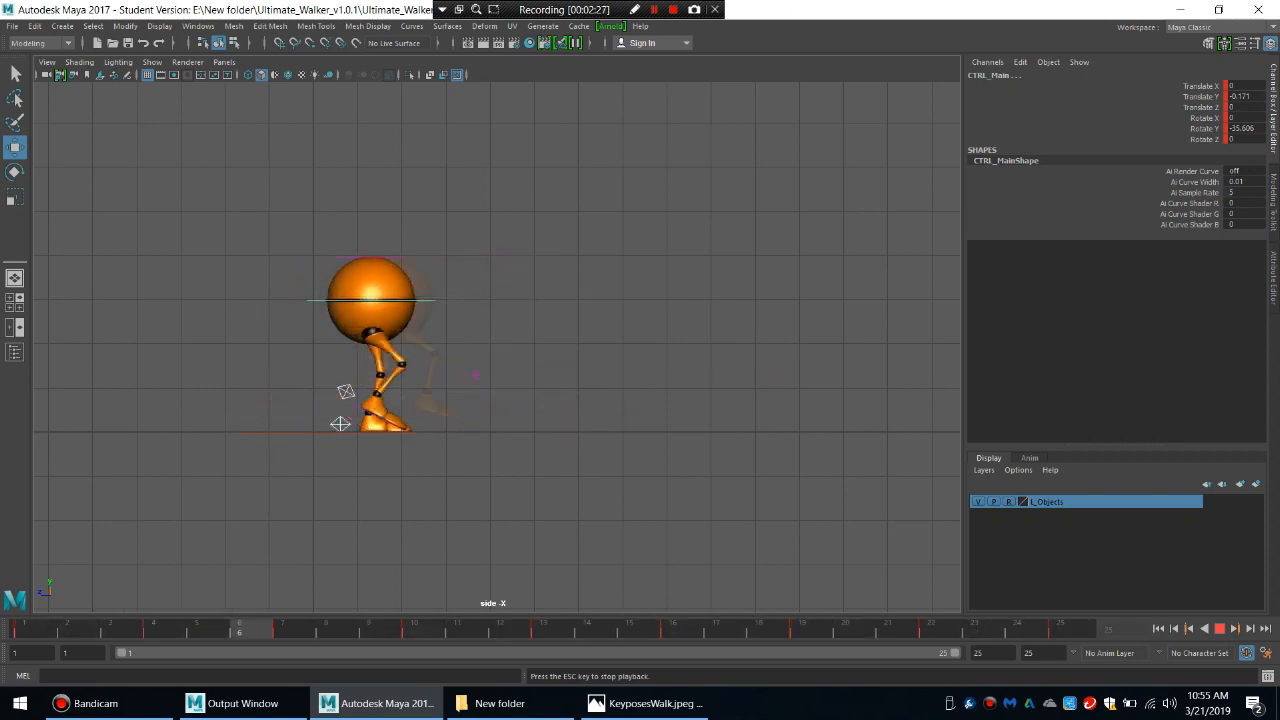
{"action": "key", "text": "Escape"}
{"action": "left_click", "coordinate": [22, 629]}
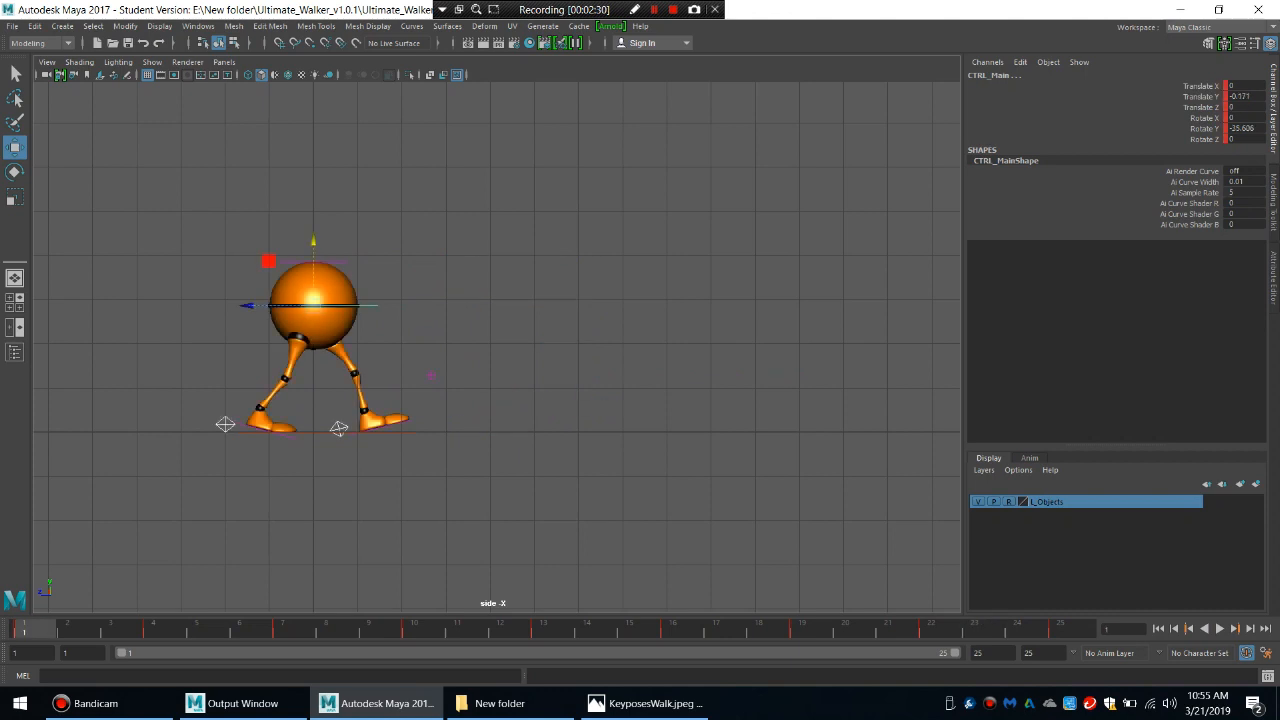
Switch to the front view, play back the walk close up and return to frame 1.
{"action": "left_click_drag", "start_coordinate": [464, 304], "coordinate": [474, 304], "text": "alt"}
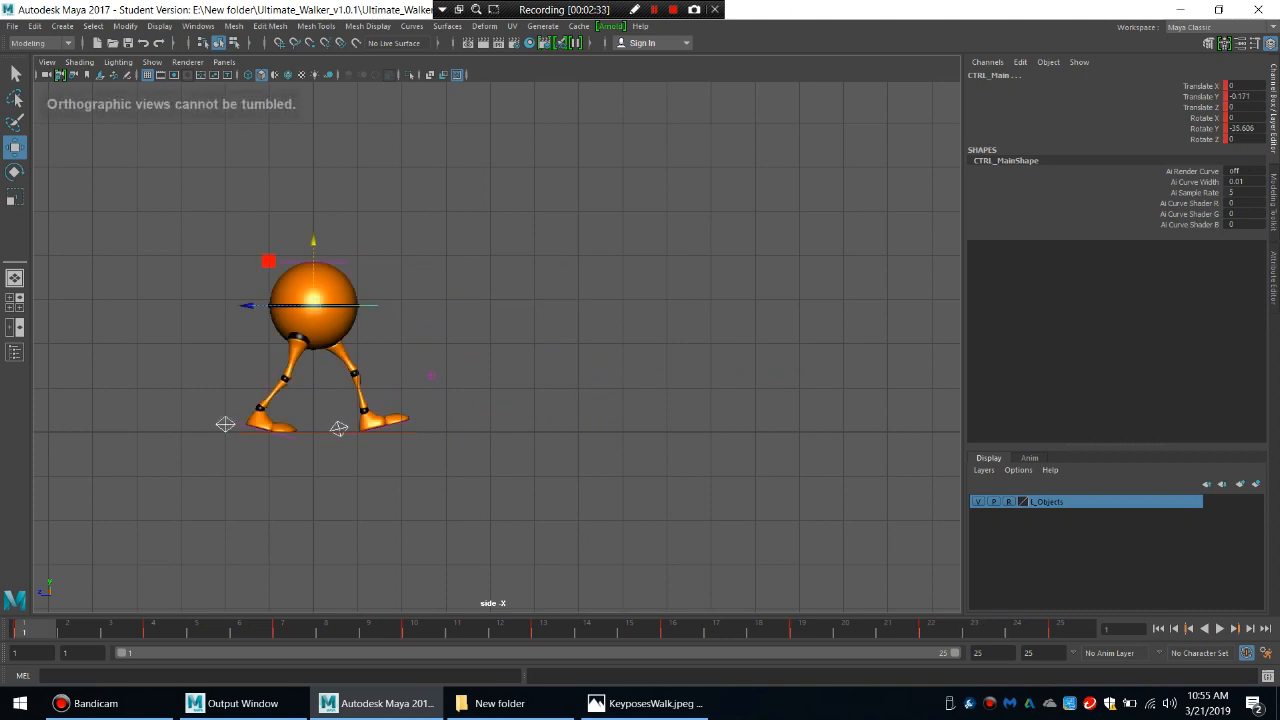
{"action": "key", "text": "space"}
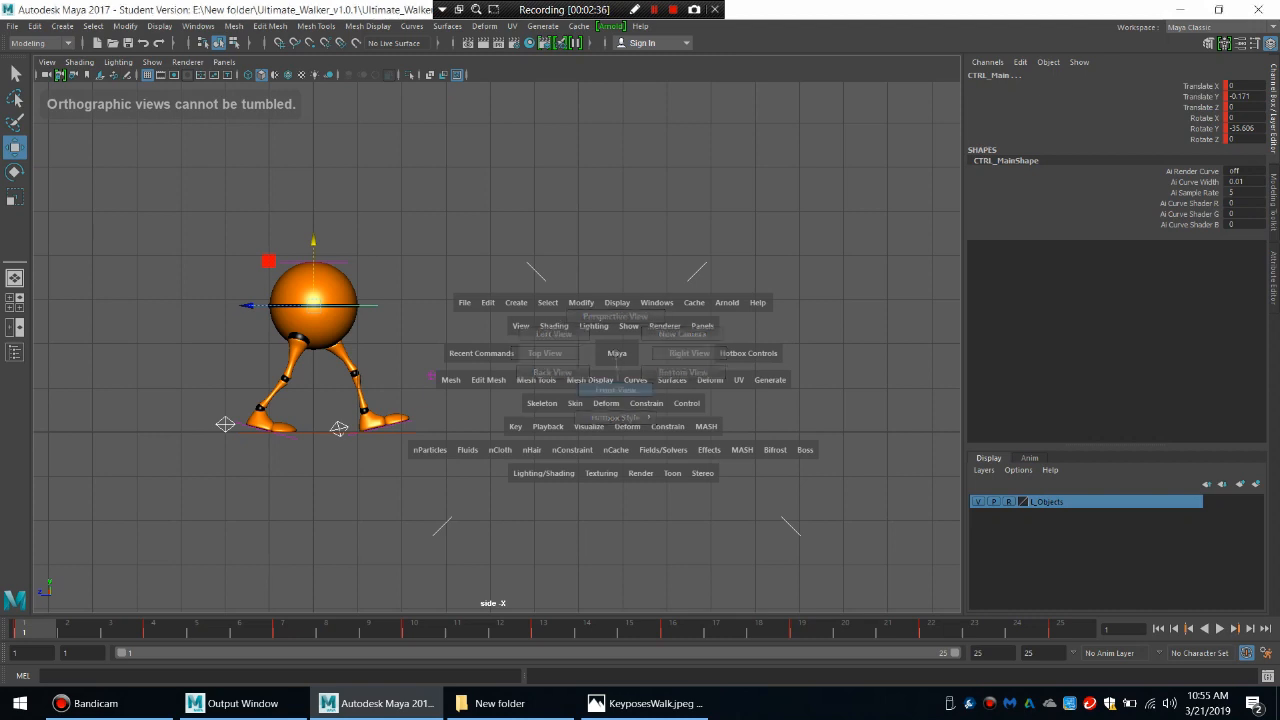
{"action": "left_click", "coordinate": [615, 390]}
{"action": "key", "text": "alt+v"}
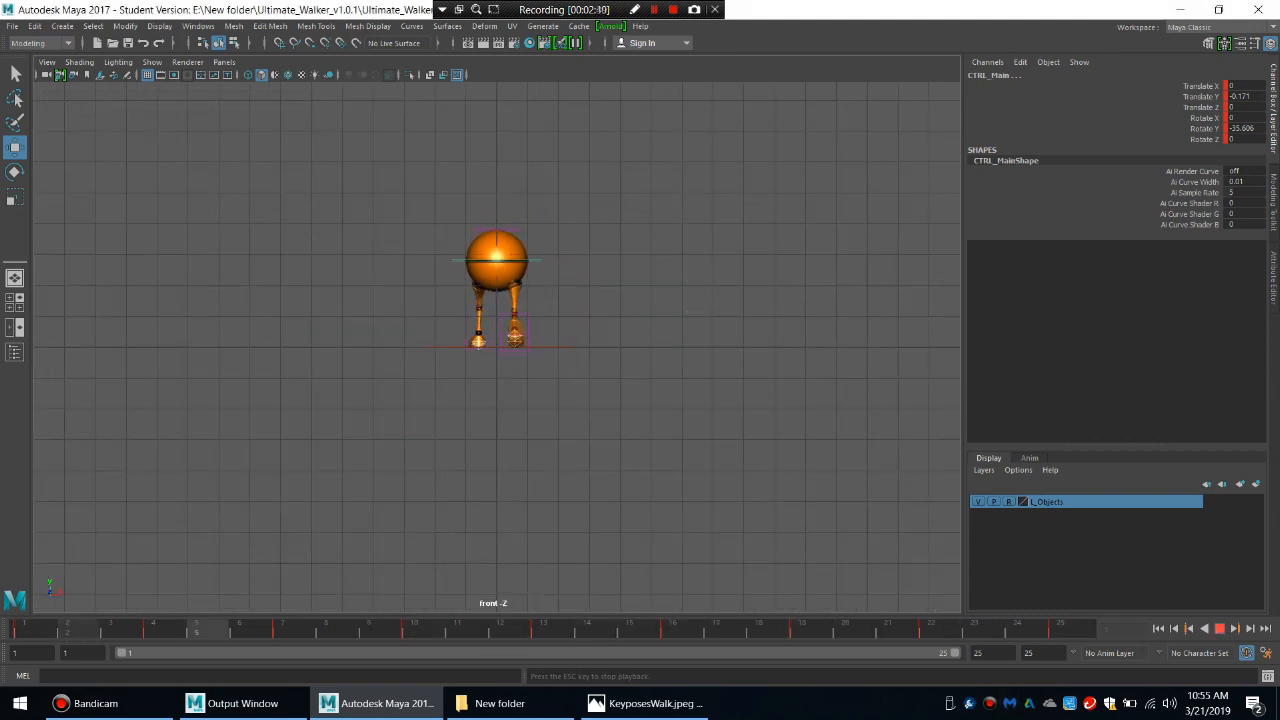
{"action": "key", "text": "Escape"}
{"action": "scroll", "coordinate": [497, 300], "scroll_direction": "up", "scroll_amount": 5}
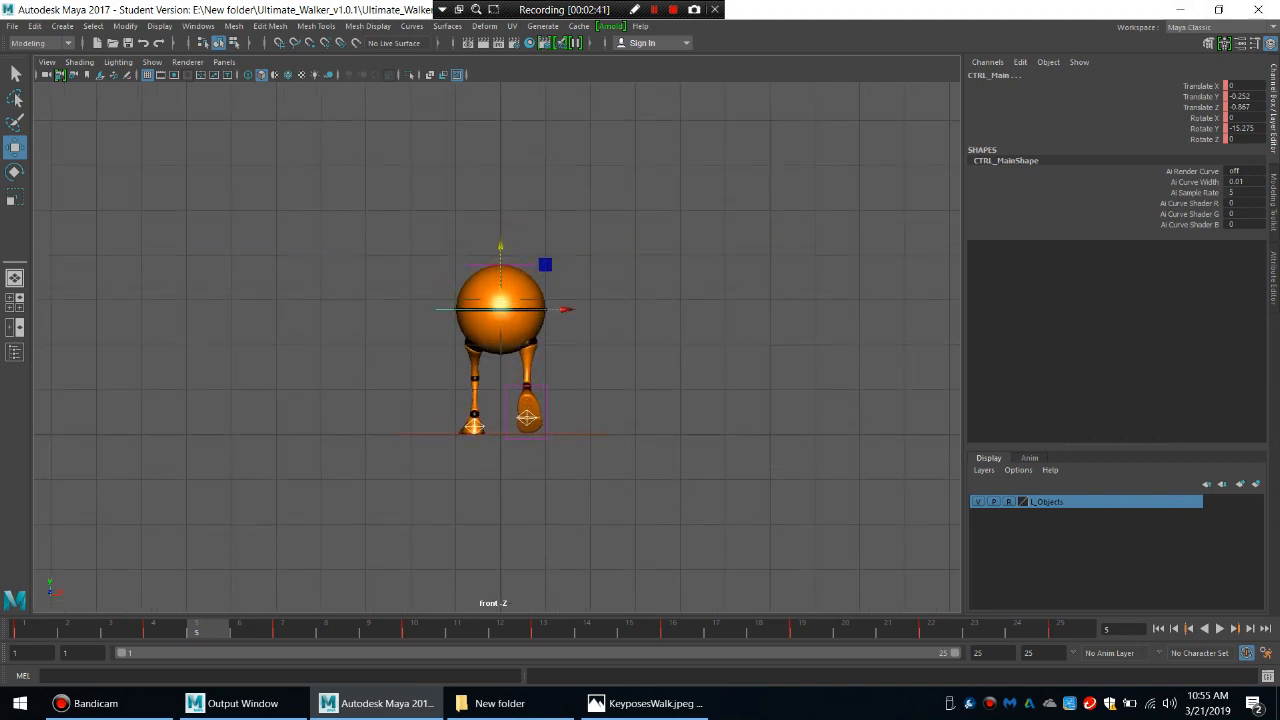
{"action": "middle_click_drag", "start_coordinate": [500, 303], "coordinate": [496, 338], "text": "alt"}
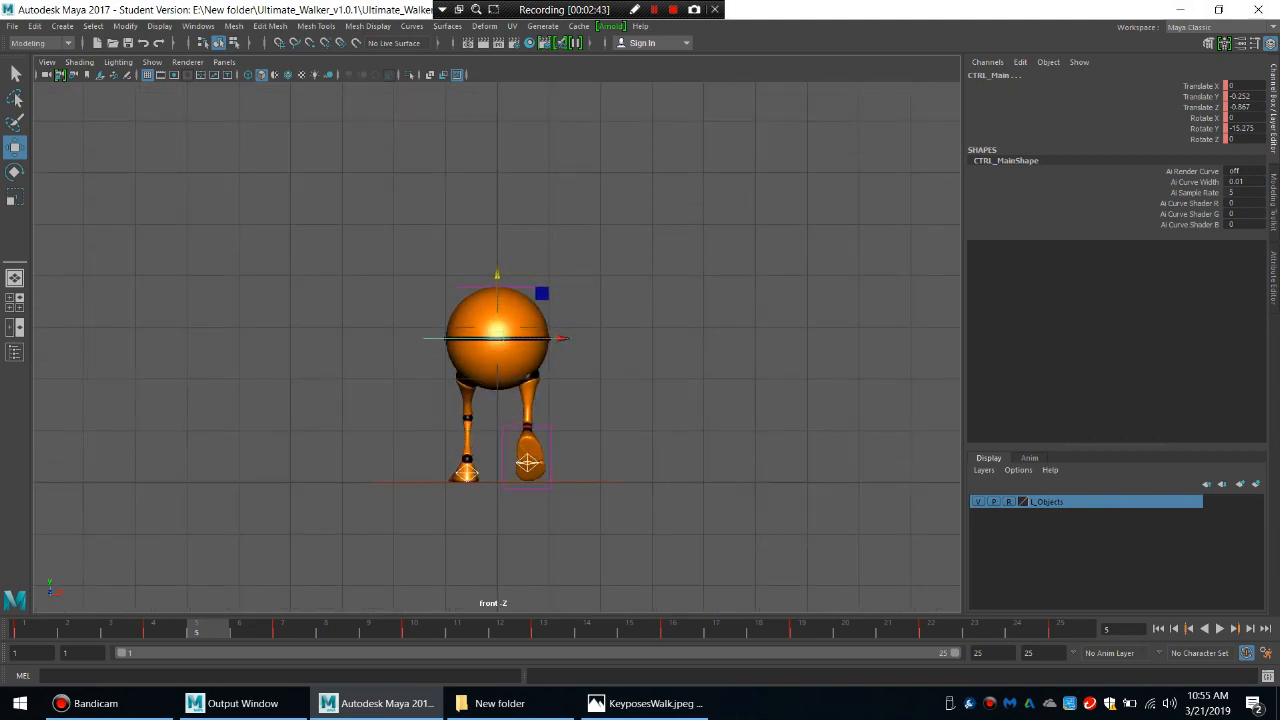
{"action": "left_click", "coordinate": [24, 629]}
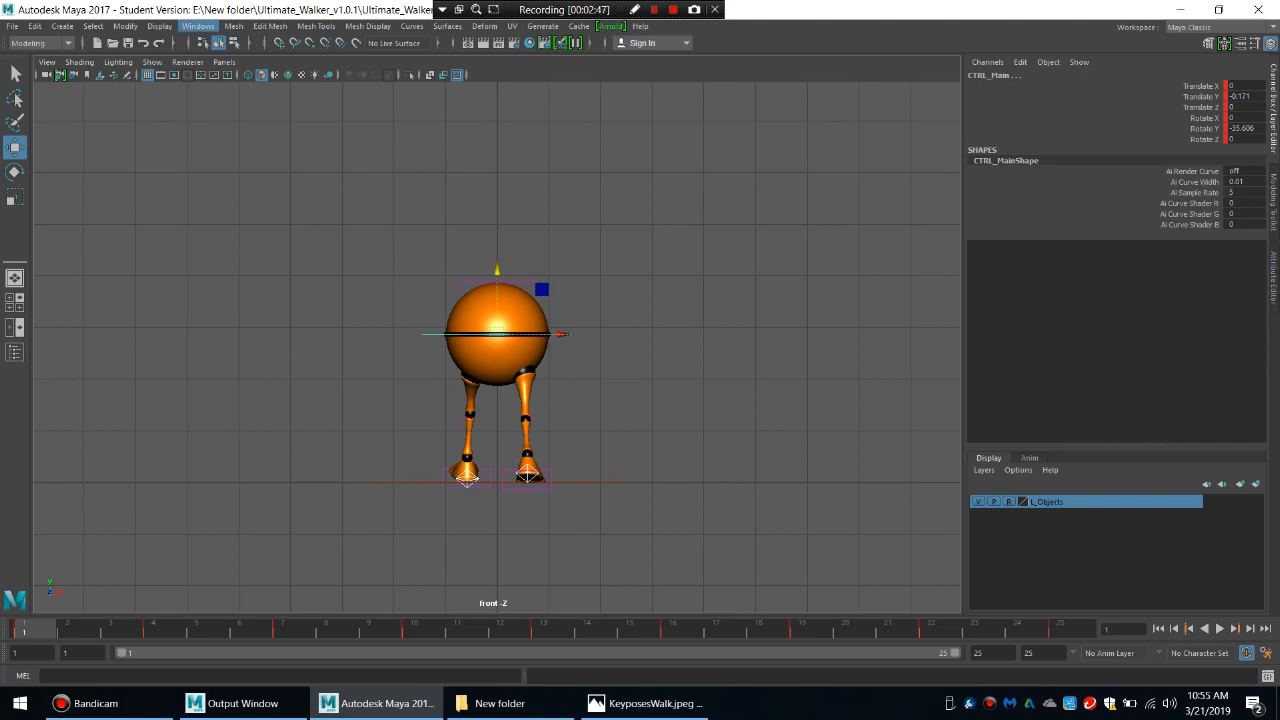
Select the left heel control and open the Graph Editor to view its animation curves.
{"action": "key", "text": "alt+d"}
{"action": "left_click", "coordinate": [466, 478]}
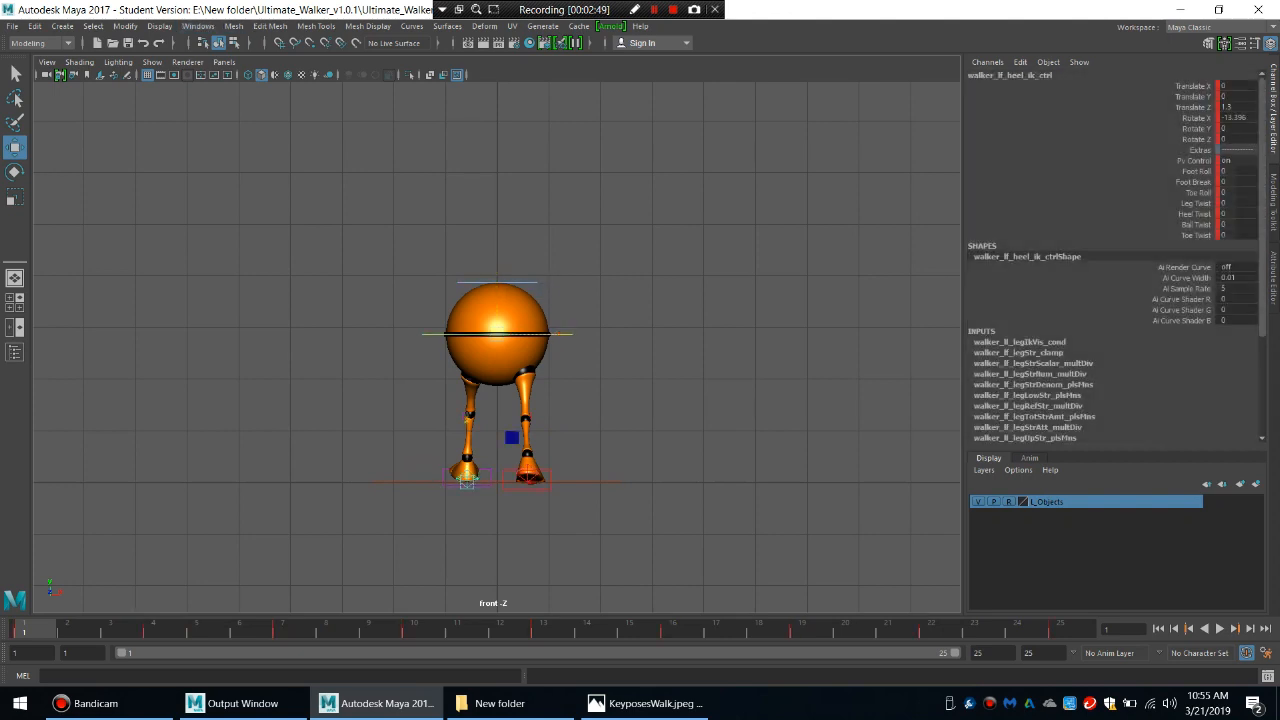
{"action": "left_click", "coordinate": [198, 26]}
{"action": "mouse_move", "coordinate": [233, 100]}
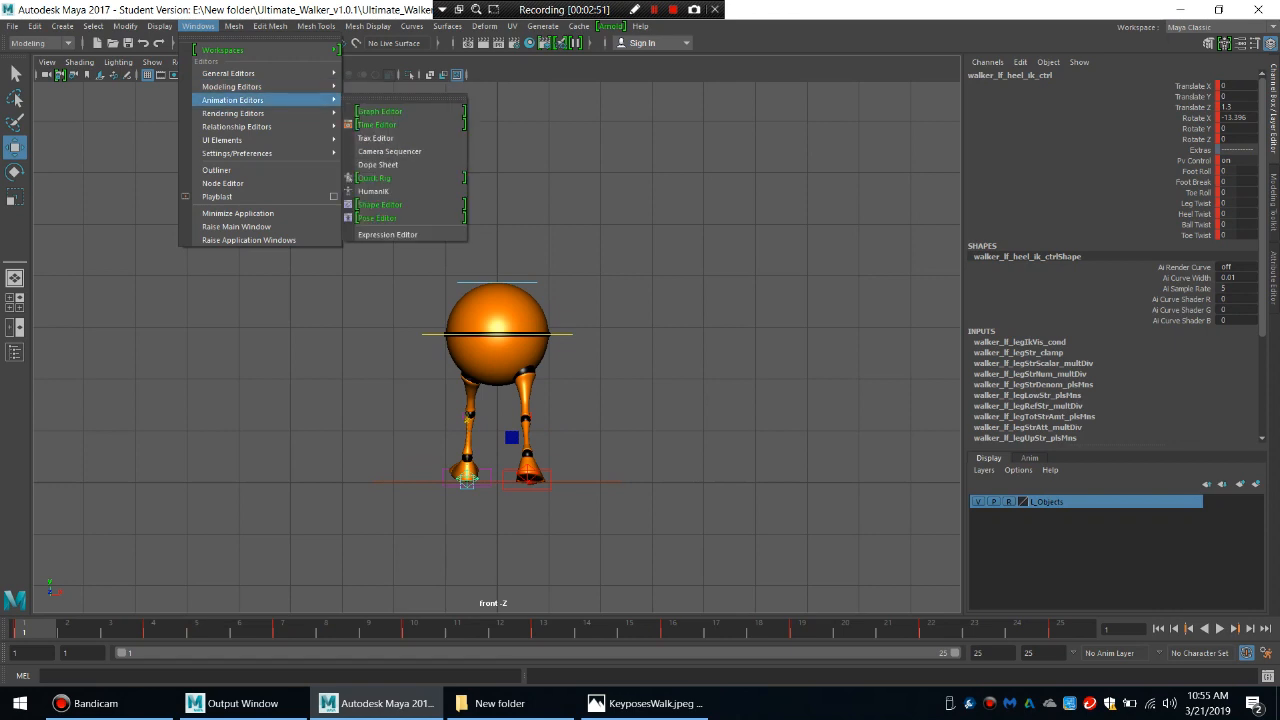
{"action": "left_click", "coordinate": [380, 111]}
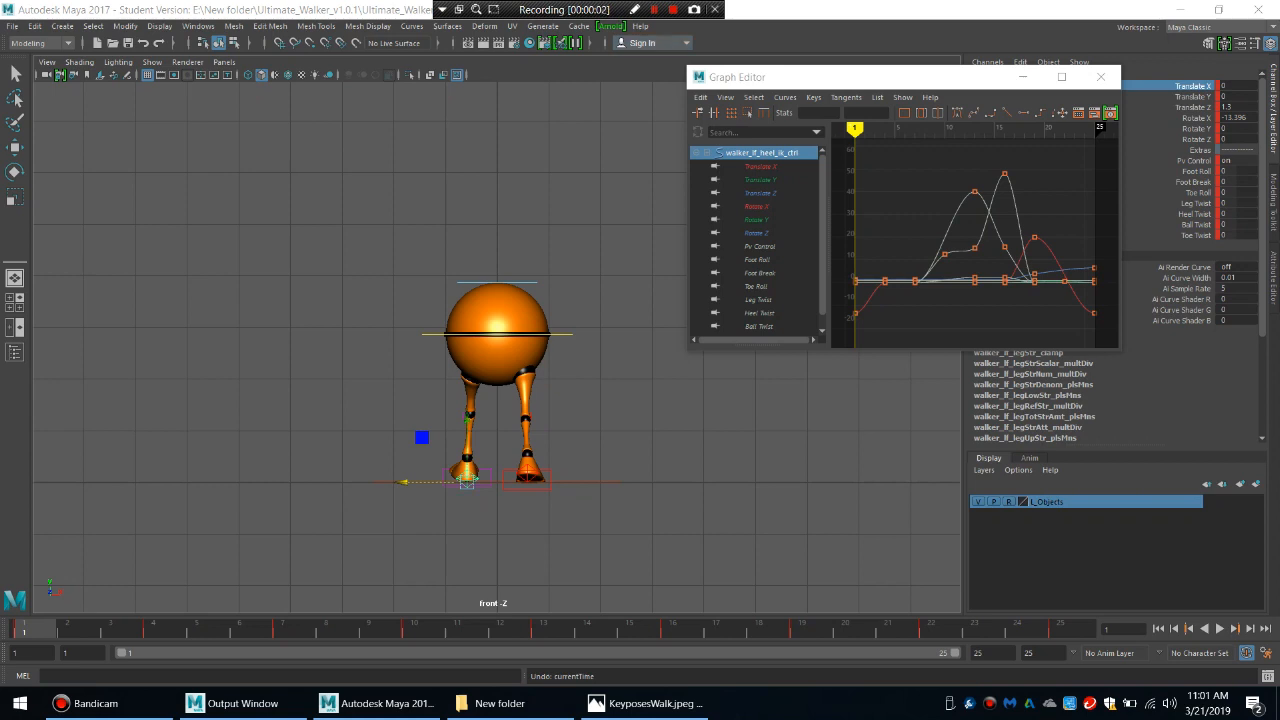
Delete the Translate X keys from the right heel control and move the foot slightly inward toward the body's centre.
{"action": "left_click", "coordinate": [543, 487]}
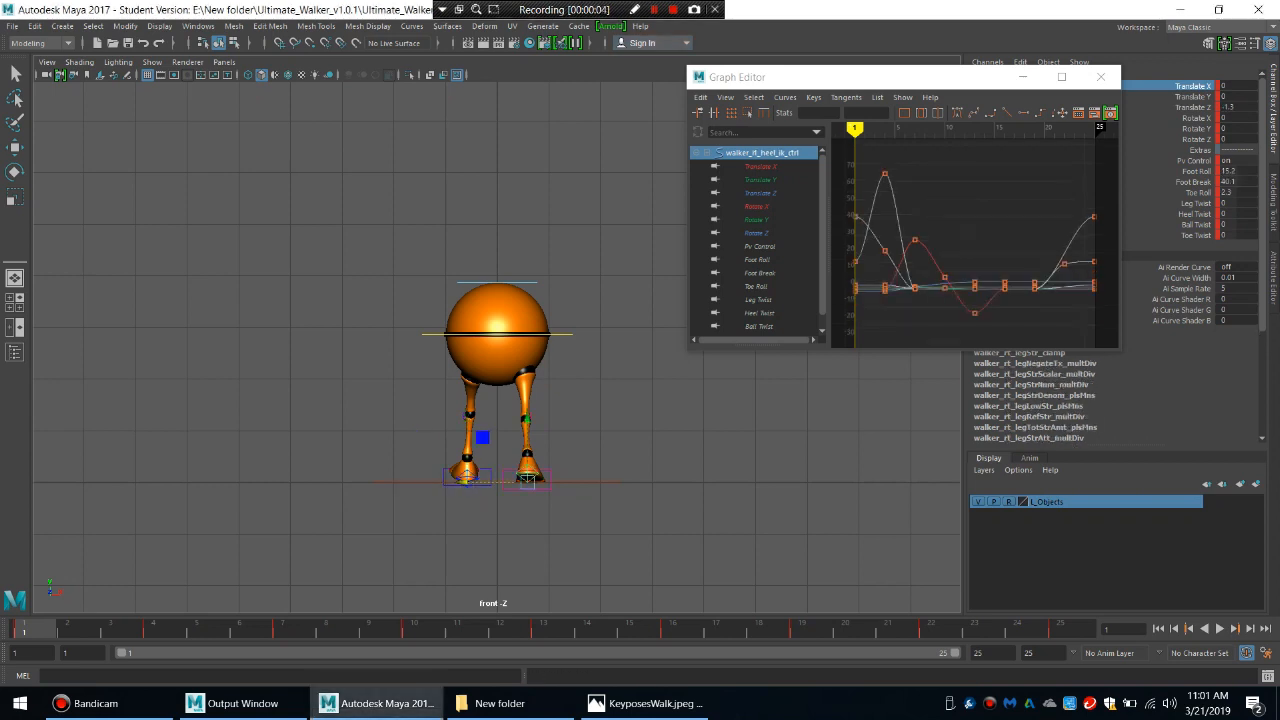
{"action": "right_click", "coordinate": [1193, 86]}
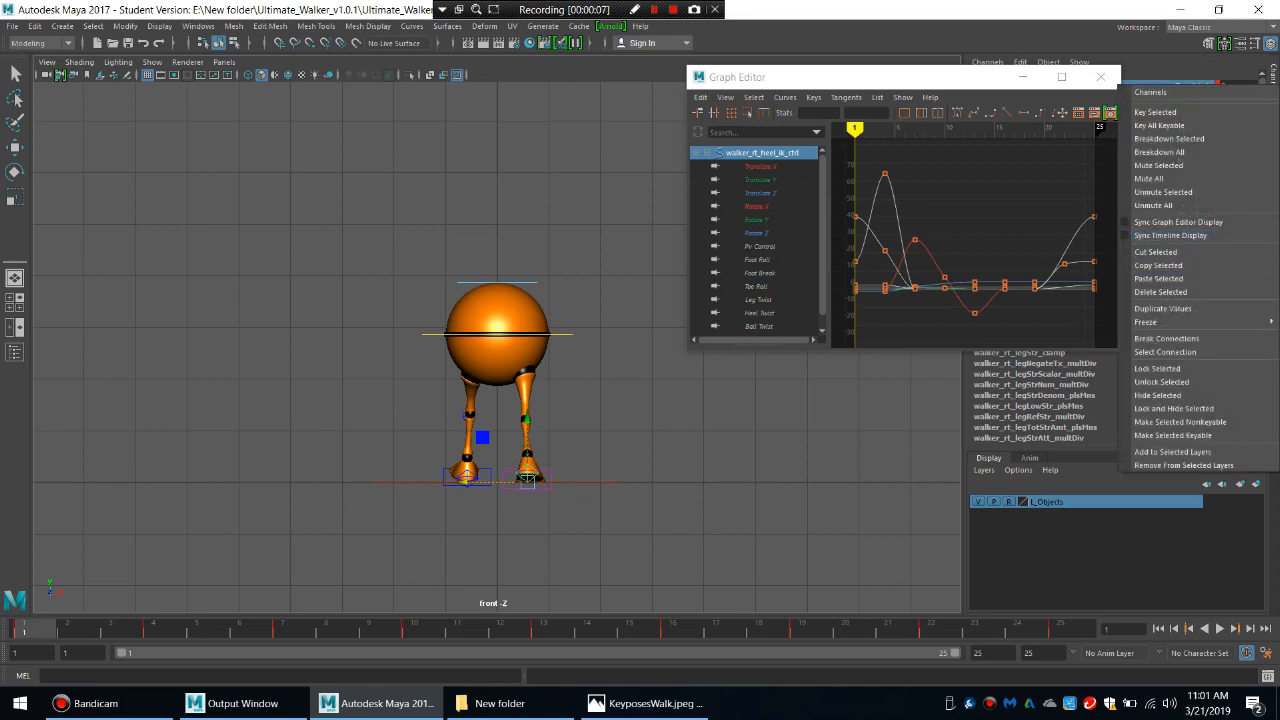
{"action": "left_click", "coordinate": [1193, 292]}
{"action": "left_click_drag", "start_coordinate": [467, 482], "coordinate": [457, 482]}
{"action": "left_click", "coordinate": [440, 530]}
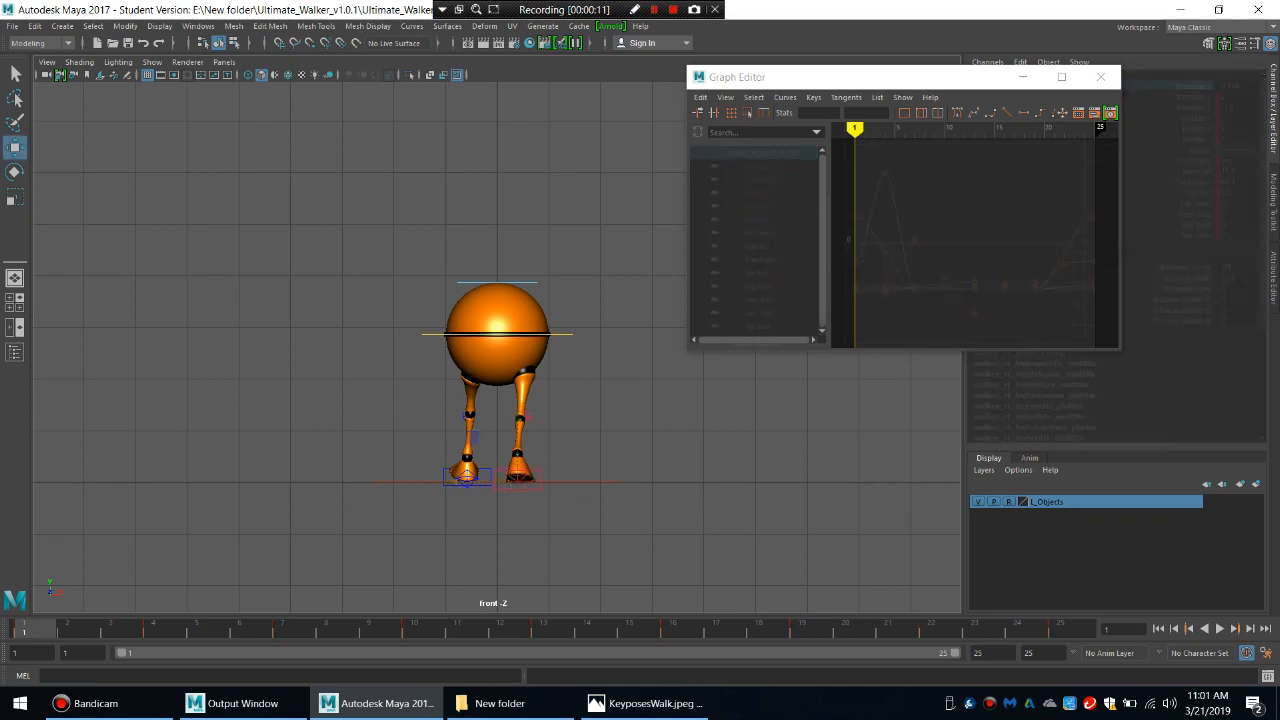
Delete the left heel control's Translate X keys and move the foot inward to a Translate X of about -0.219.
{"action": "left_click", "coordinate": [447, 485]}
{"action": "left_click", "coordinate": [1190, 86]}
{"action": "right_click", "coordinate": [1190, 86]}
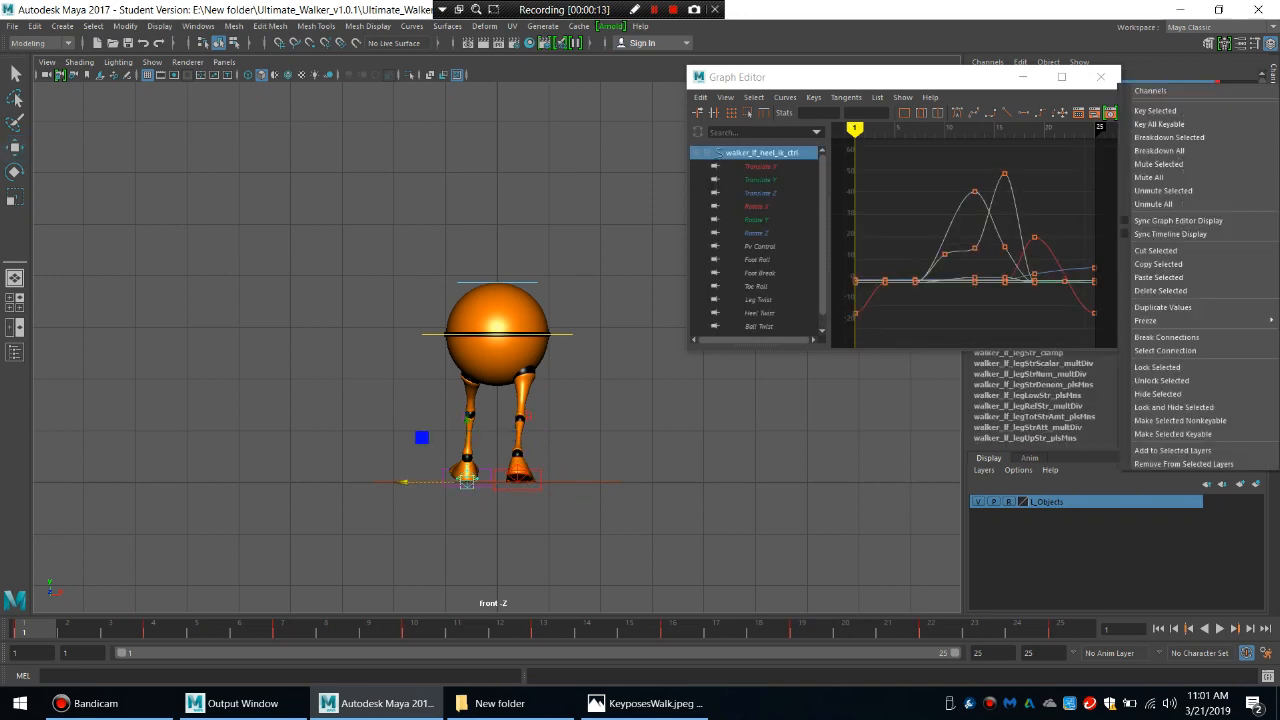
{"action": "left_click", "coordinate": [1160, 290]}
{"action": "left_click_drag", "start_coordinate": [404, 482], "coordinate": [415, 482]}
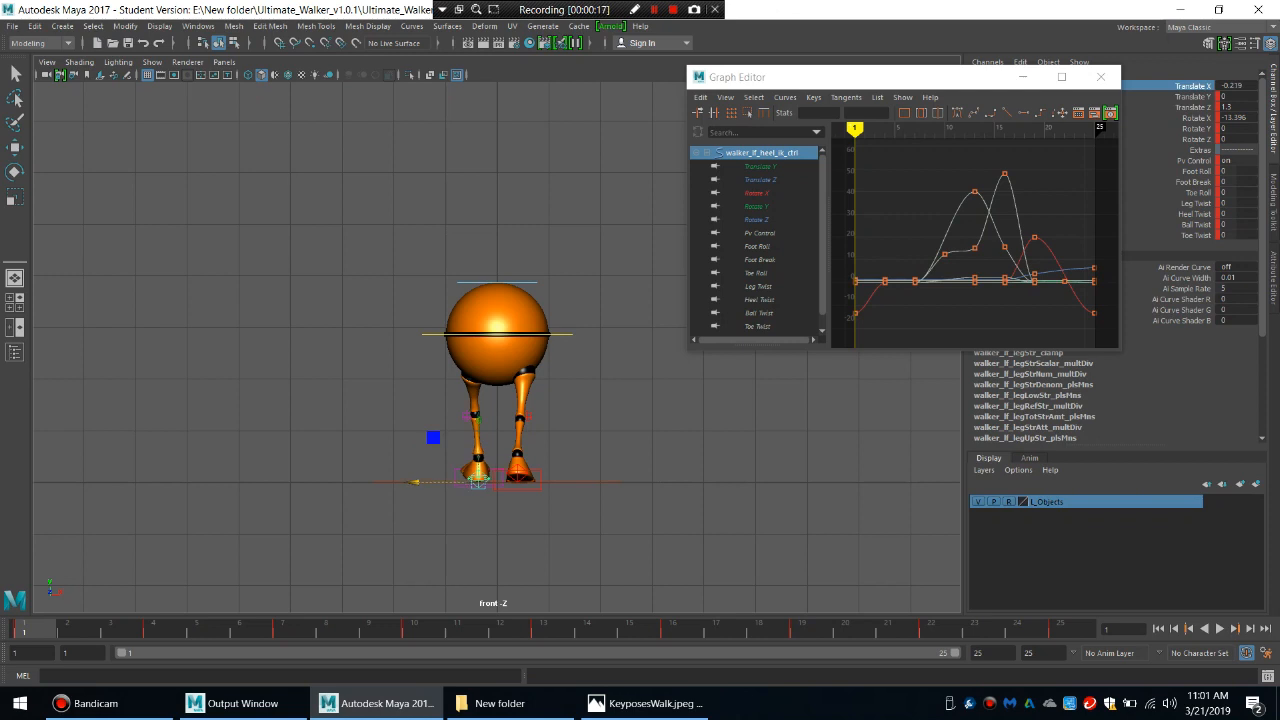
Play back the walk in the front and perspective views, stopping at frame 7.
{"action": "key", "text": "alt+v"}
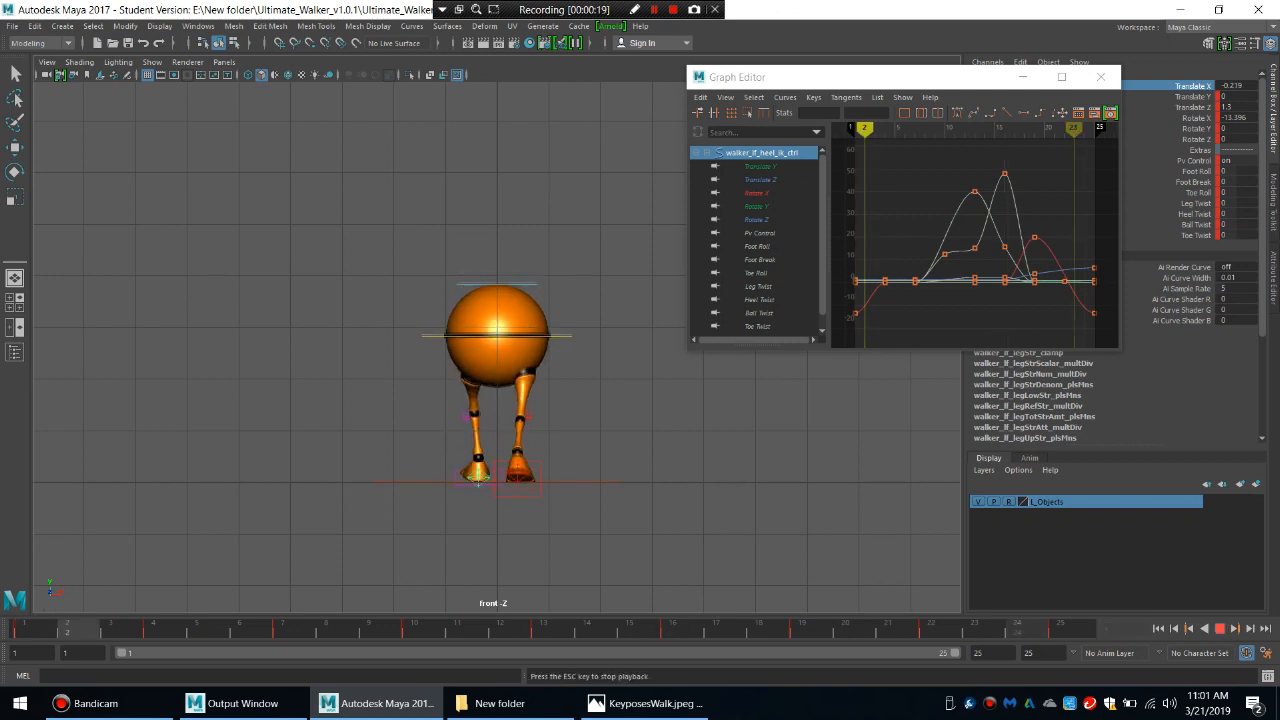
{"action": "key", "text": "Escape"}
{"action": "key", "text": "space"}
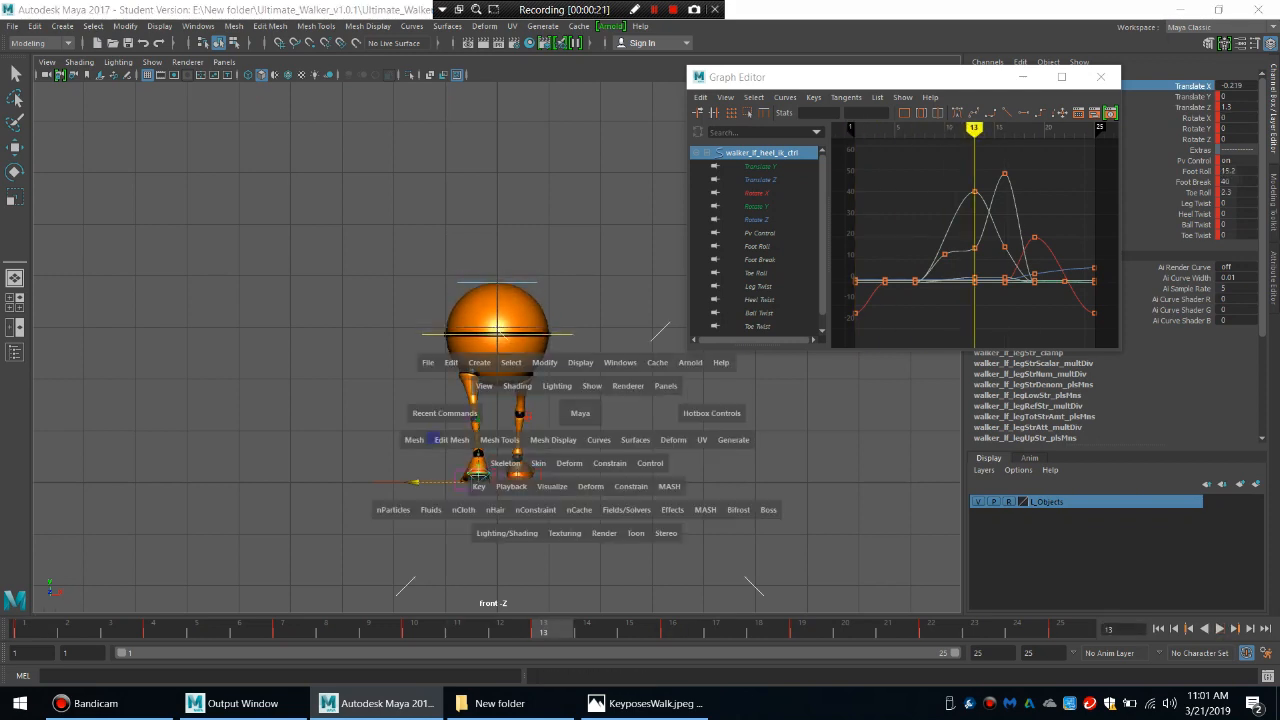
{"action": "left_click", "coordinate": [580, 376]}
{"action": "left_click_drag", "start_coordinate": [580, 376], "coordinate": [635, 330], "text": "alt"}
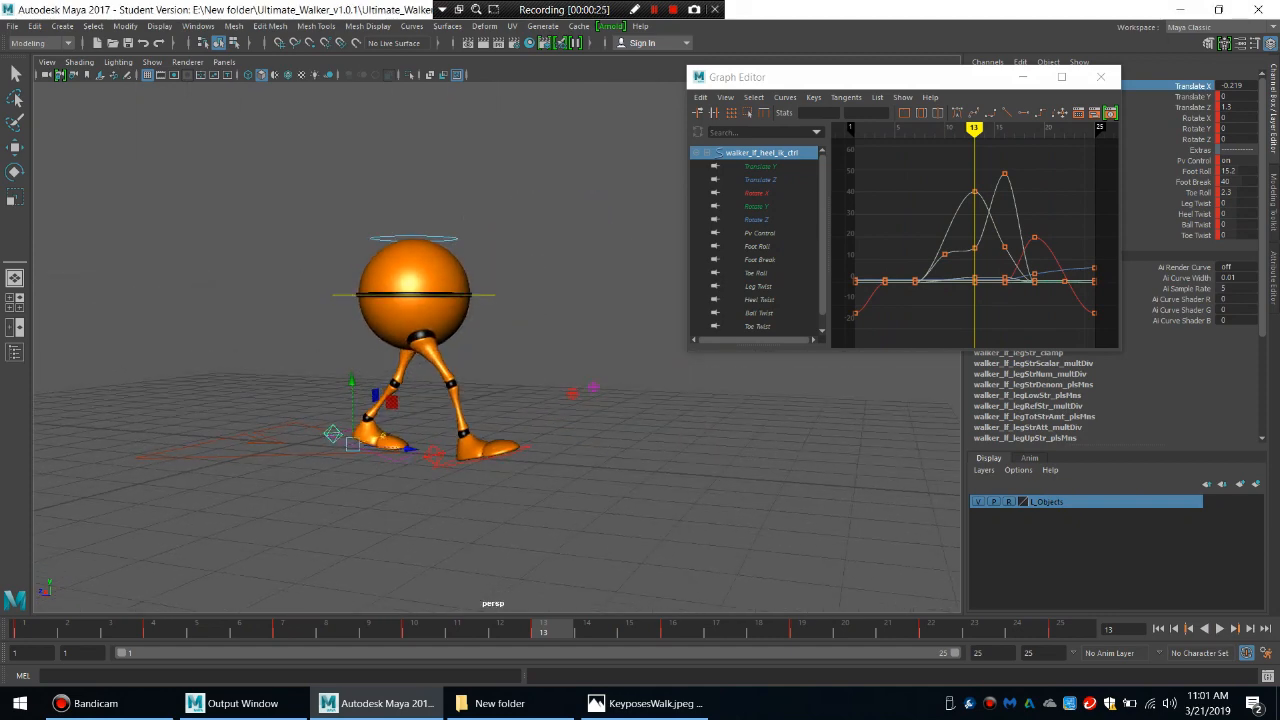
{"action": "key", "text": "alt+v"}
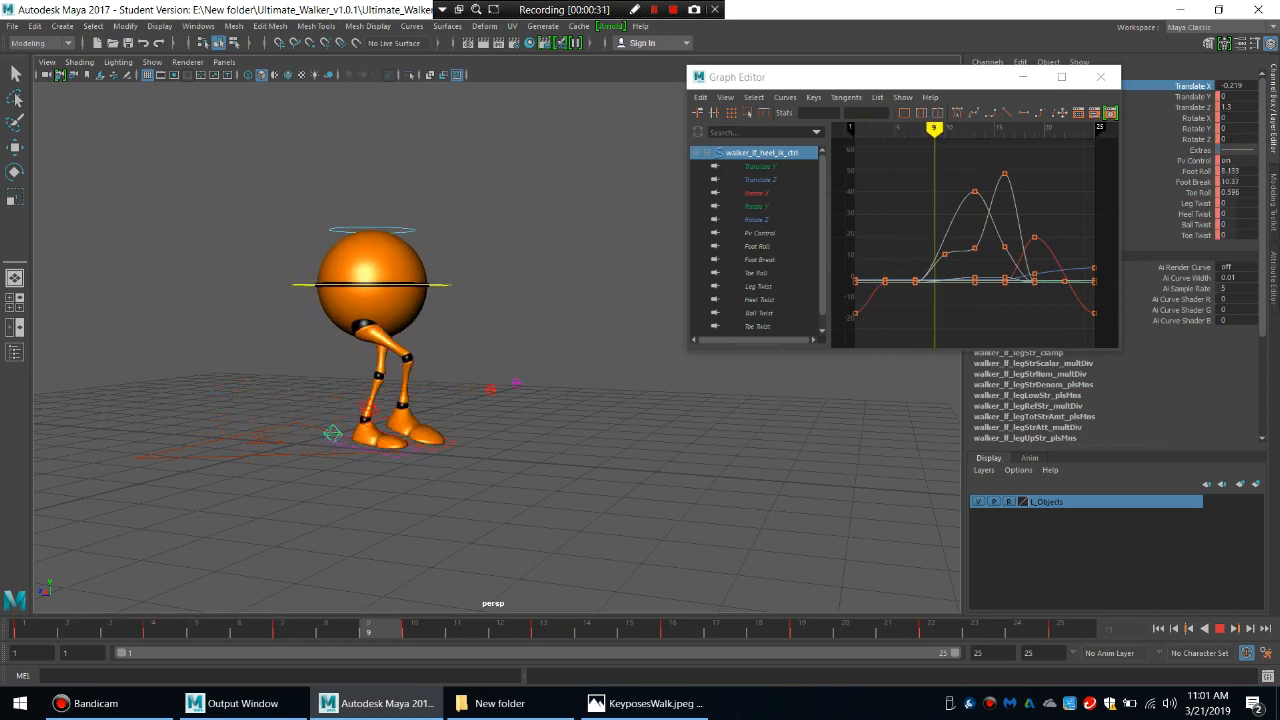
{"action": "left_click_drag", "start_coordinate": [422, 630], "coordinate": [298, 630]}
Orbit the perspective view to face the walker from the front and play back the walk.
{"action": "key", "text": "space"}
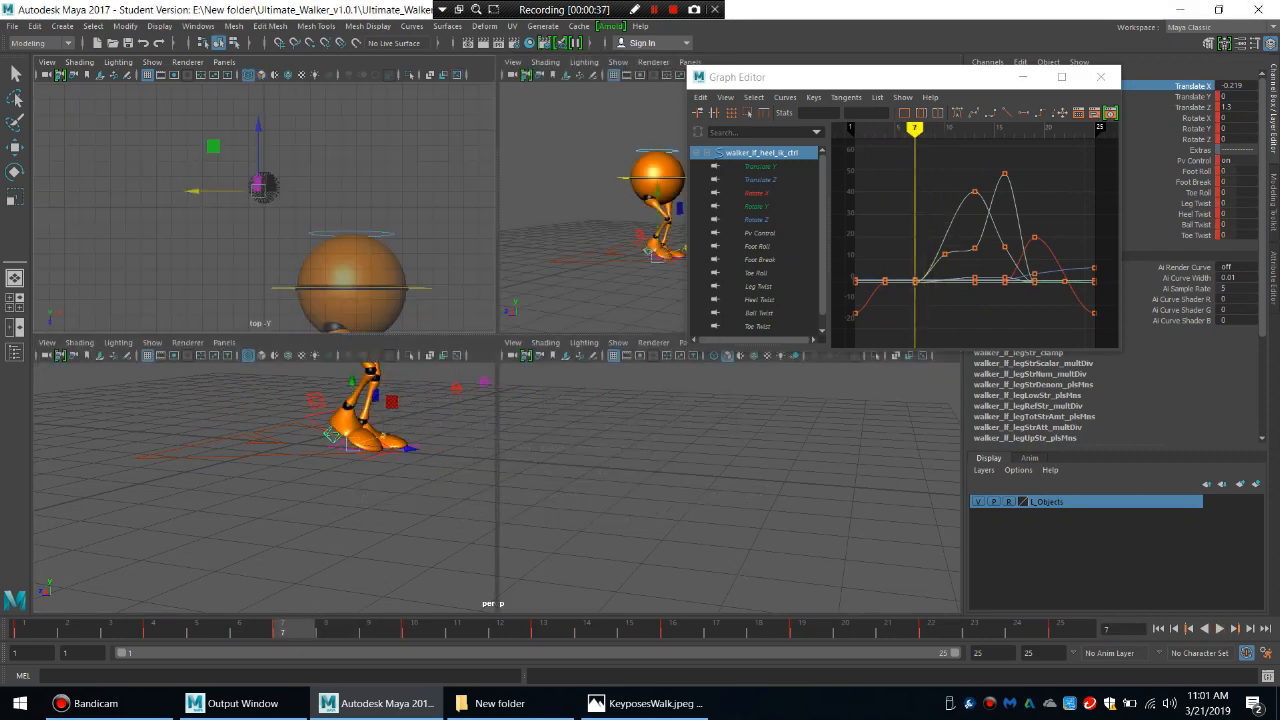
{"action": "key", "text": "space"}
{"action": "left_click_drag", "start_coordinate": [590, 300], "coordinate": [411, 299], "text": "alt"}
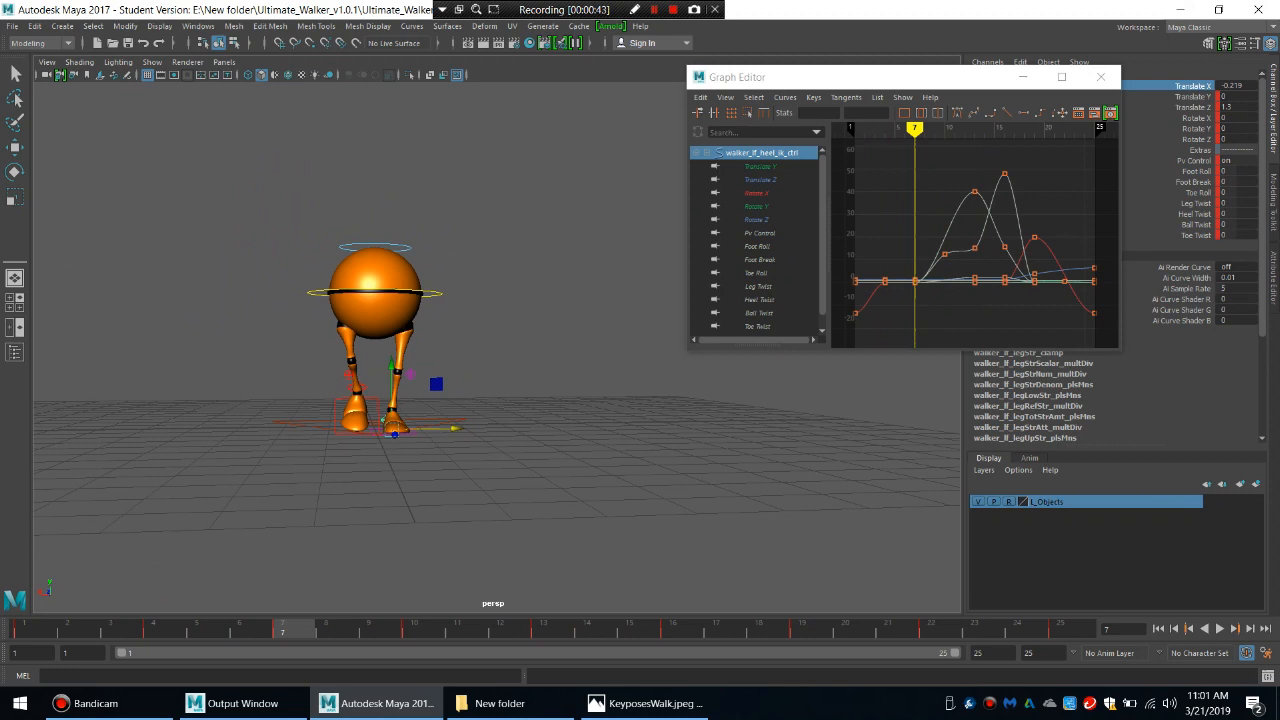
{"action": "key", "text": "alt+v"}
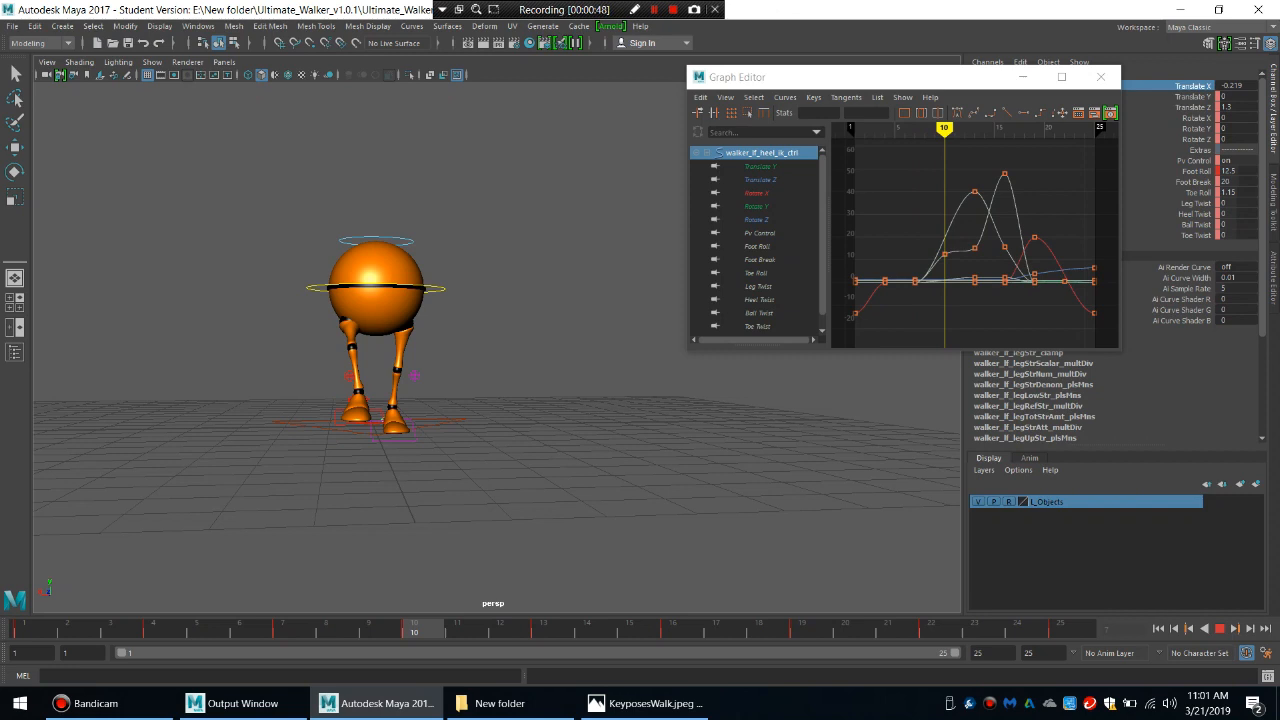
{"action": "key", "text": "alt+v"}
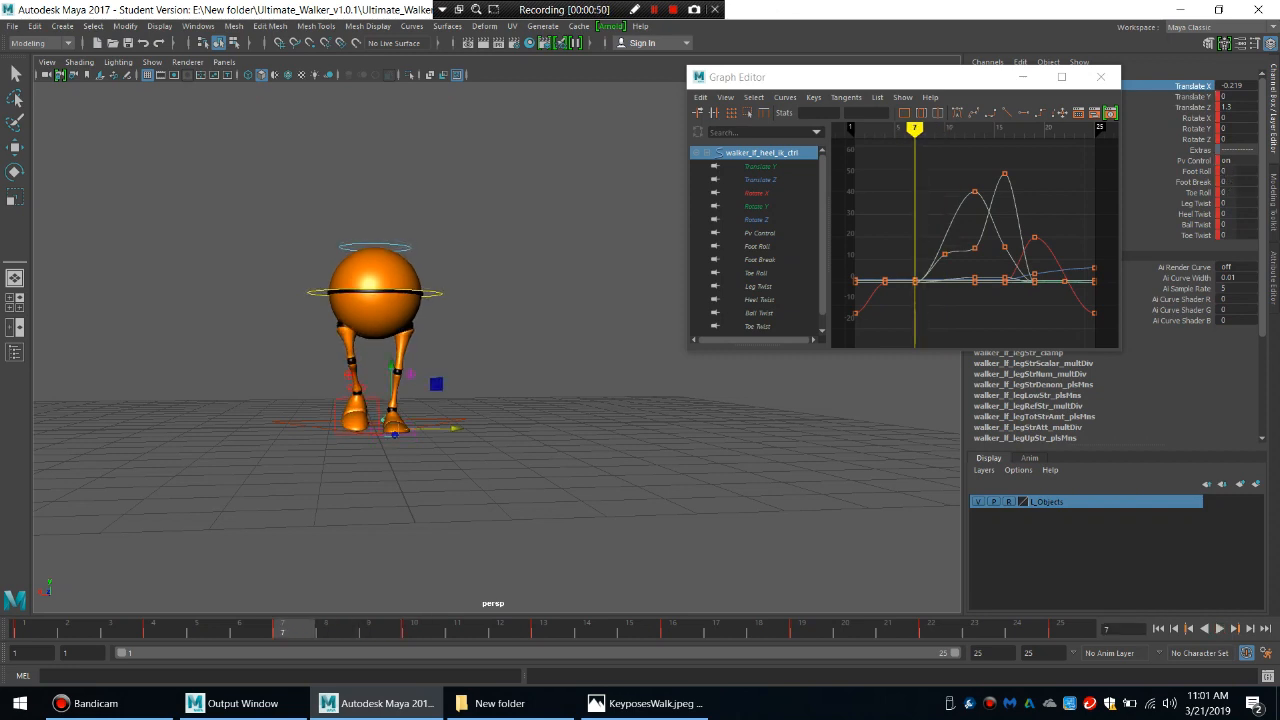
In the front view at frame 7, shift the main body control to Translate X -0.232, tilt it about 10 degrees in Rotate Z and key it.
{"action": "key", "text": "space"}
{"action": "left_click_drag", "start_coordinate": [508, 341], "coordinate": [517, 364]}
{"action": "left_click", "coordinate": [560, 328]}
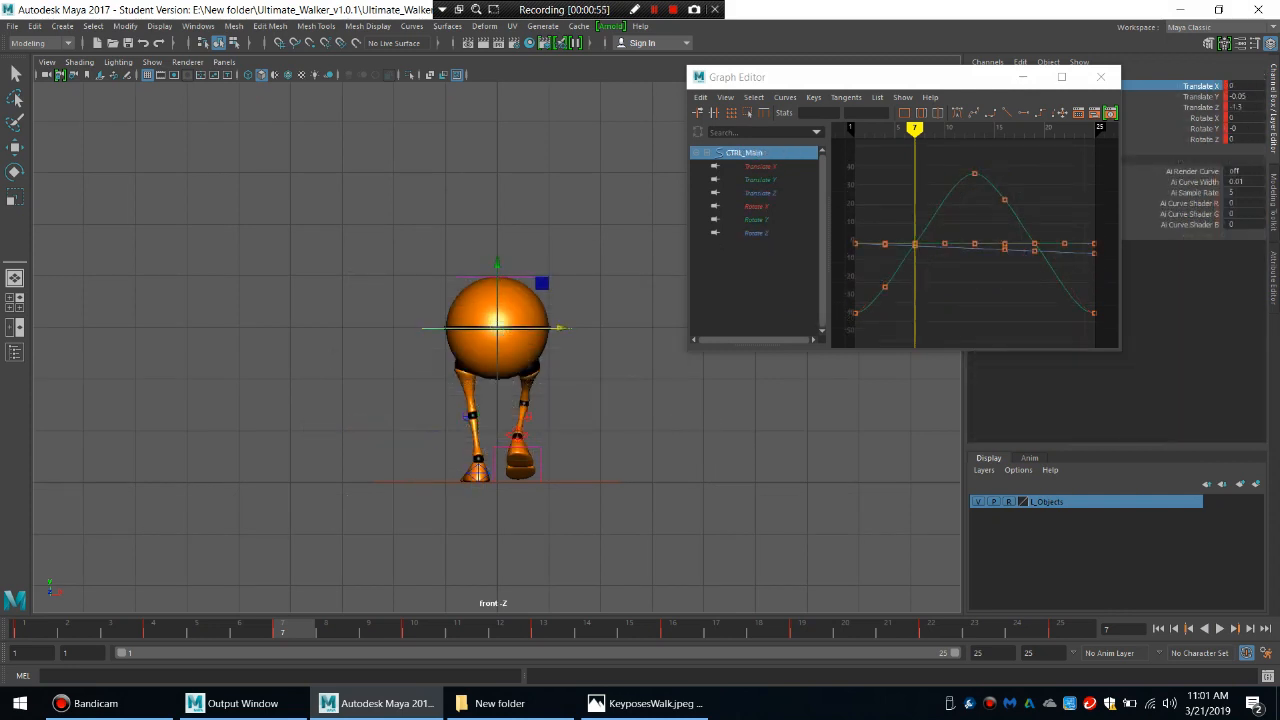
{"action": "left_click_drag", "start_coordinate": [560, 328], "coordinate": [550, 328]}
{"action": "key", "text": "e"}
{"action": "left_click_drag", "start_coordinate": [550, 328], "coordinate": [531, 358]}
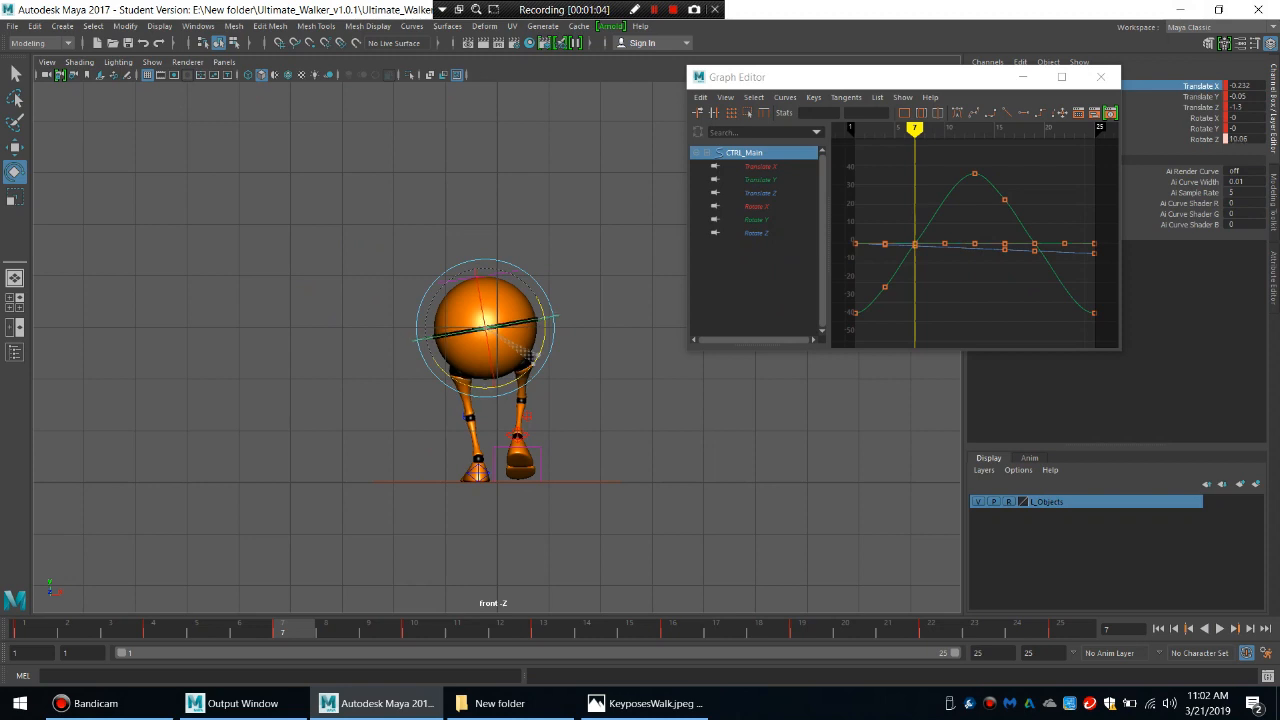
{"action": "key", "text": "s"}
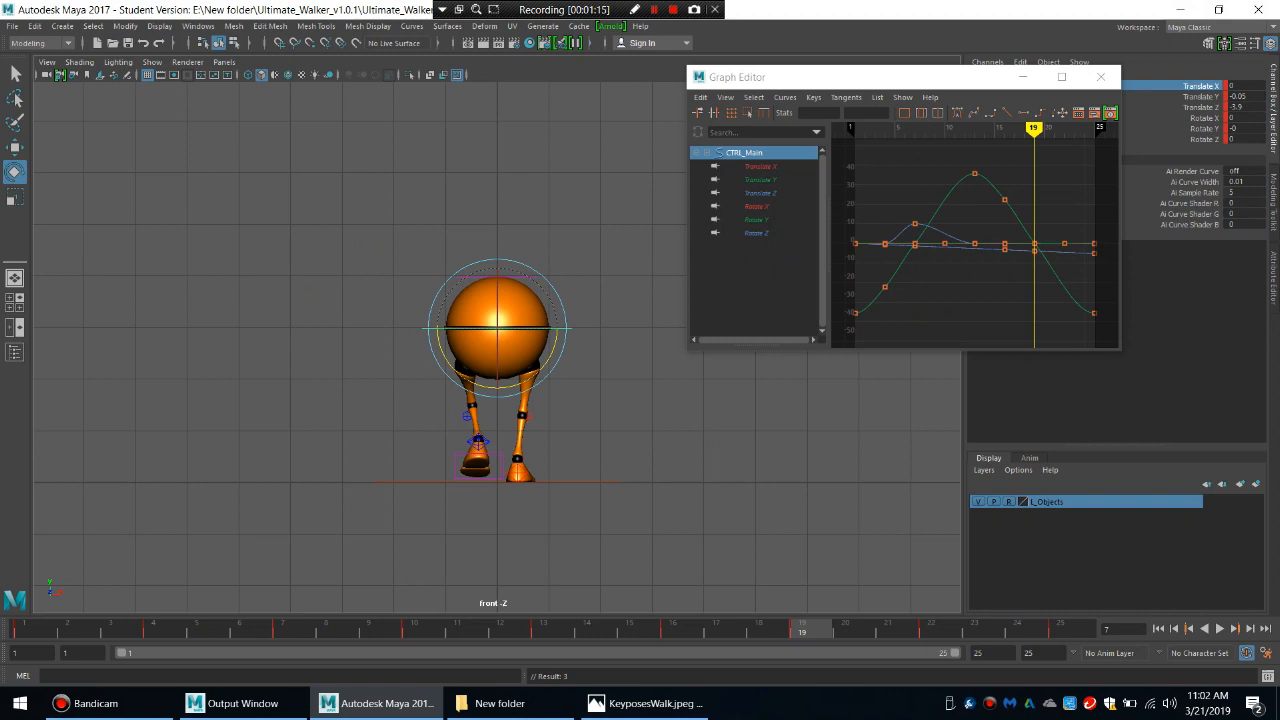
At frame 19, tilt the main body control to Rotate Z -5.616 and shift it to Translate X 0.232.
{"action": "left_click_drag", "start_coordinate": [556, 338], "coordinate": [555, 345]}
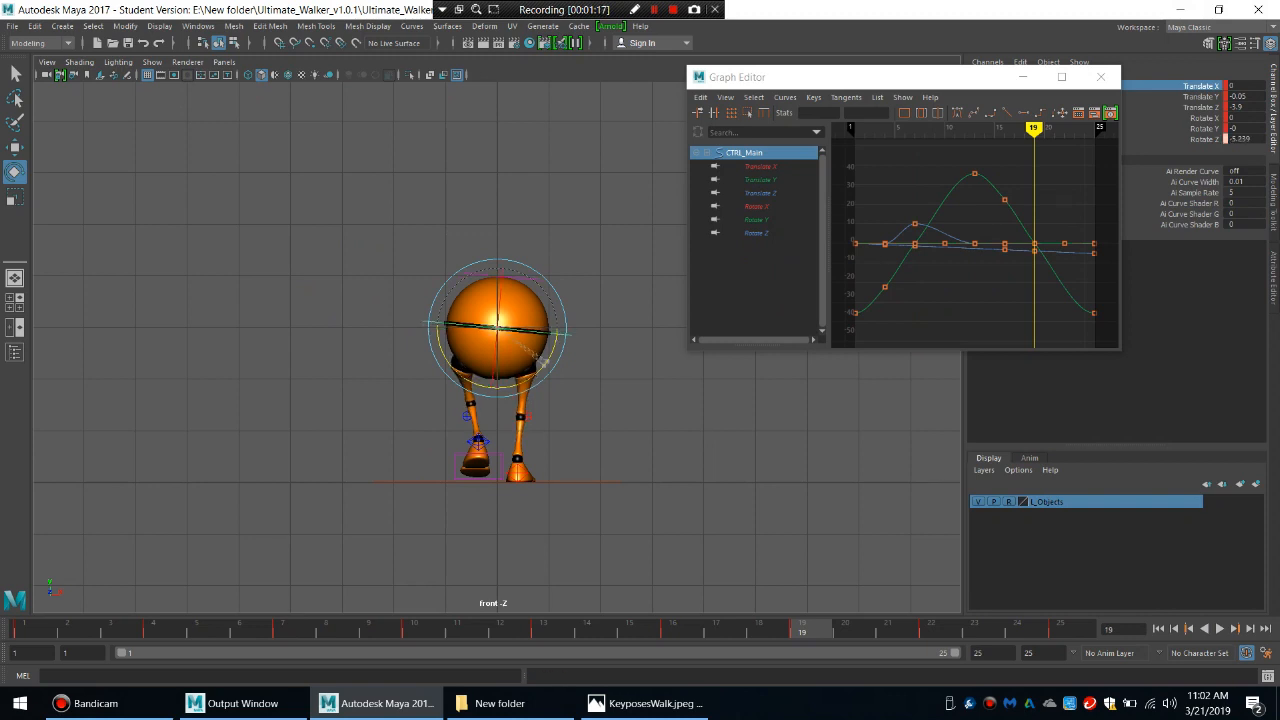
{"action": "key", "text": "w"}
{"action": "left_click_drag", "start_coordinate": [558, 328], "coordinate": [572, 327]}
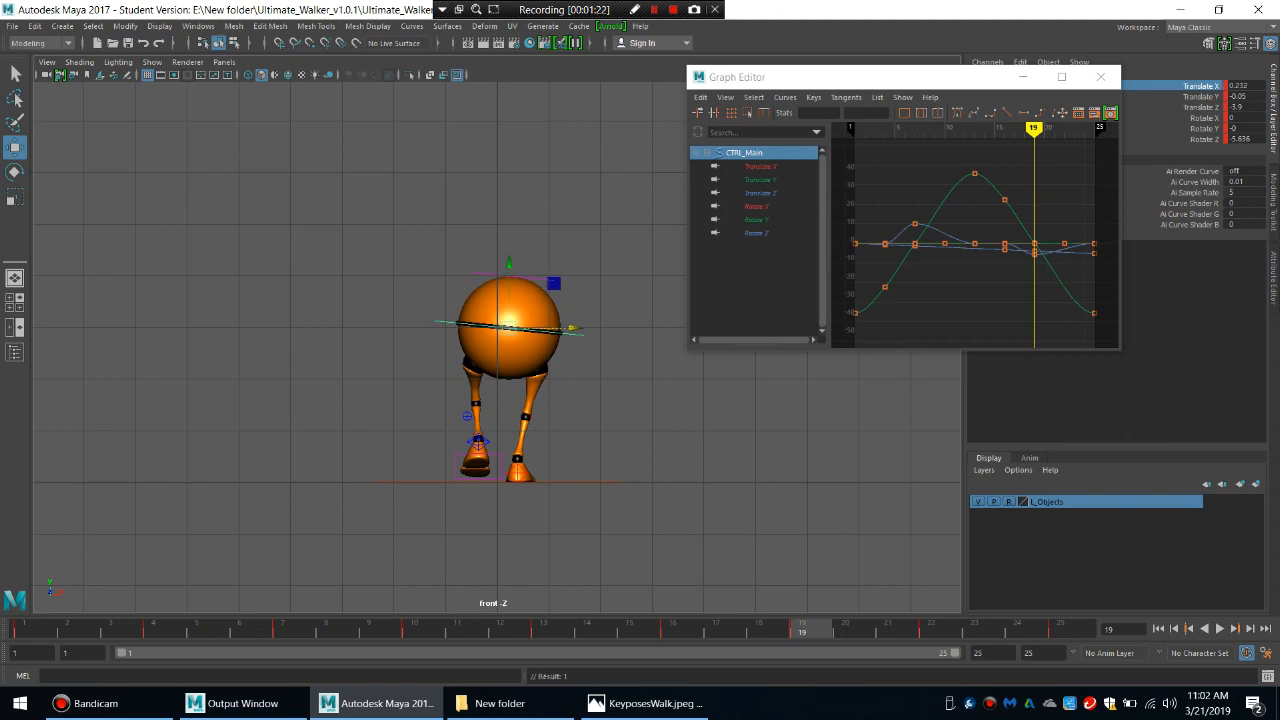
Isolate the main body control's Translate X curve and delete its flat keys at frames 4 and 16.
{"action": "left_click", "coordinate": [760, 167]}
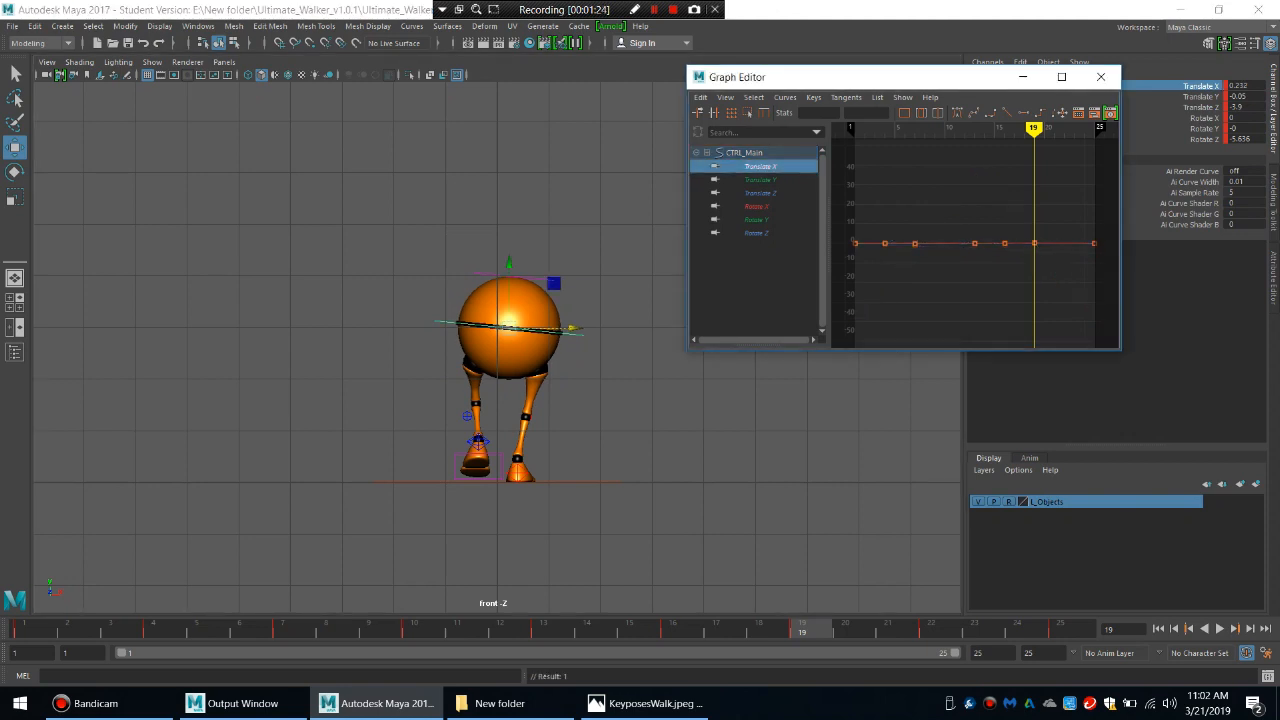
{"action": "key", "text": "f"}
{"action": "key", "text": "e"}
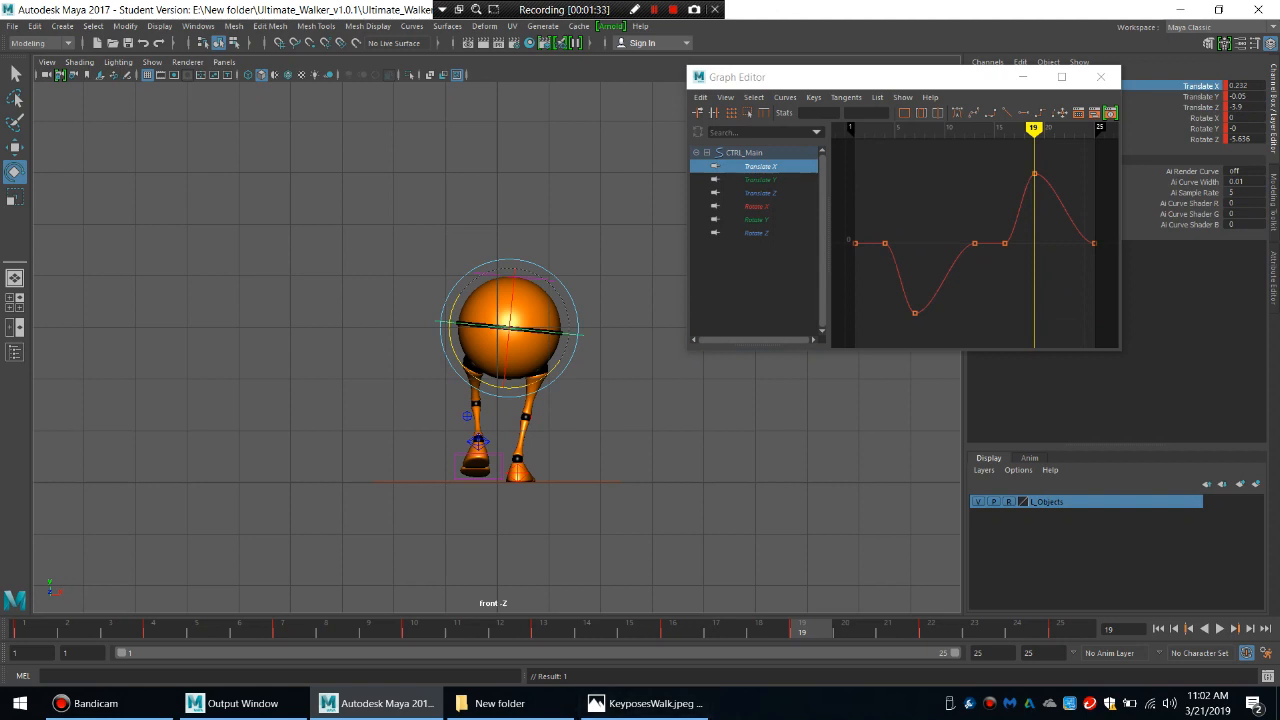
{"action": "left_click", "coordinate": [915, 313]}
{"action": "left_click_drag", "start_coordinate": [1037, 179], "coordinate": [1046, 184]}
{"action": "left_click", "coordinate": [950, 202]}
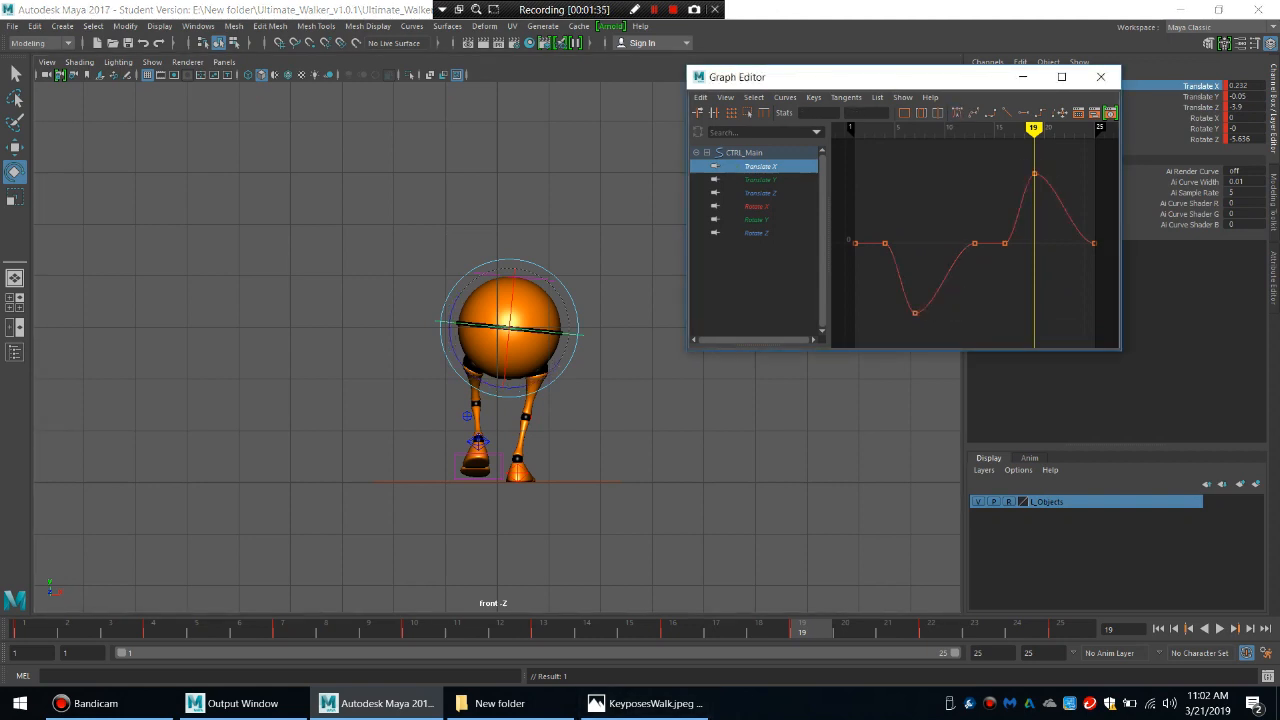
{"action": "left_click_drag", "start_coordinate": [873, 228], "coordinate": [989, 254]}
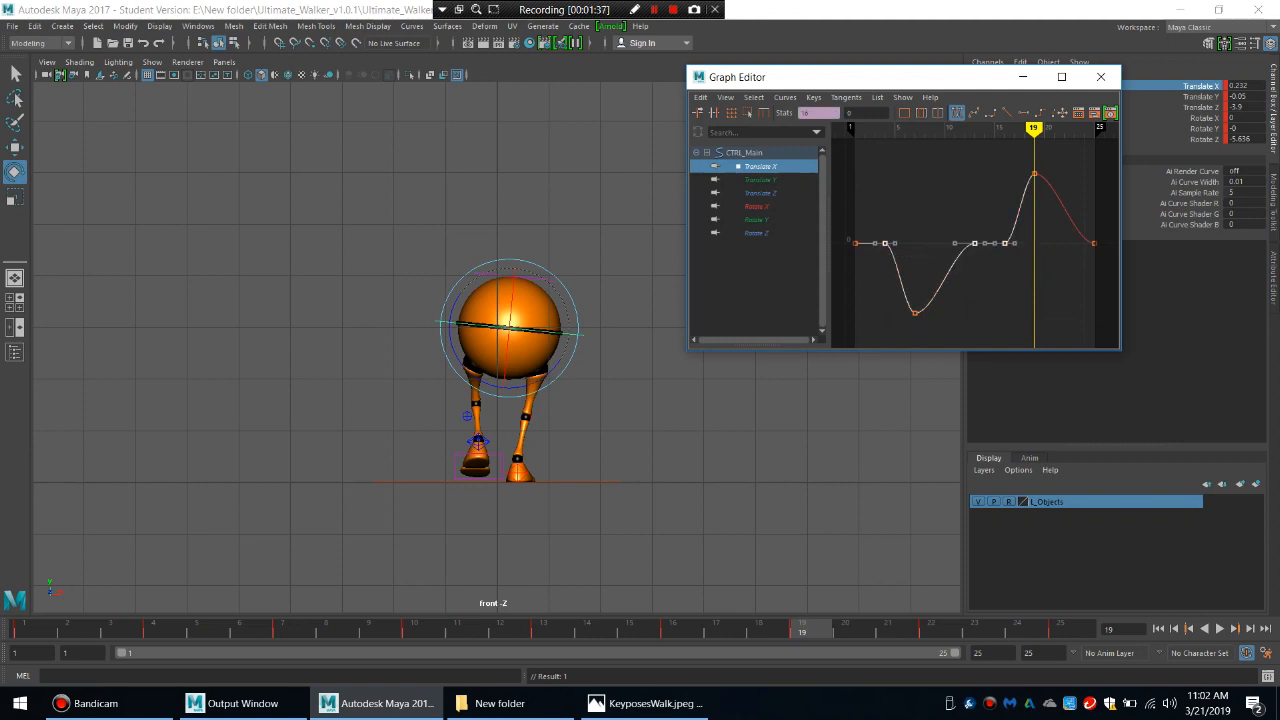
{"action": "left_click", "coordinate": [985, 272]}
{"action": "left_click", "coordinate": [1005, 243]}
{"action": "key", "text": "Delete"}
{"action": "left_click", "coordinate": [885, 243]}
{"action": "key", "text": "Delete"}
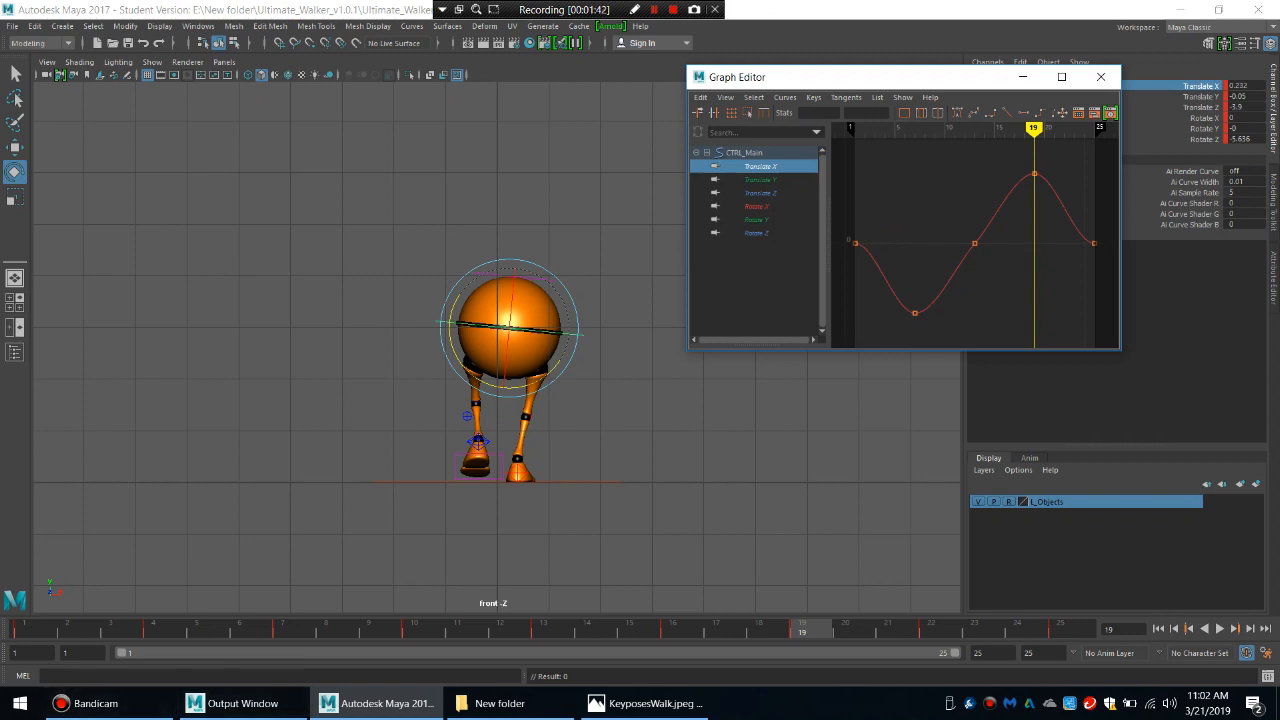
Play back the walk from frame 1 in the front view to check the side-to-side body sway.
{"action": "left_click", "coordinate": [26, 630]}
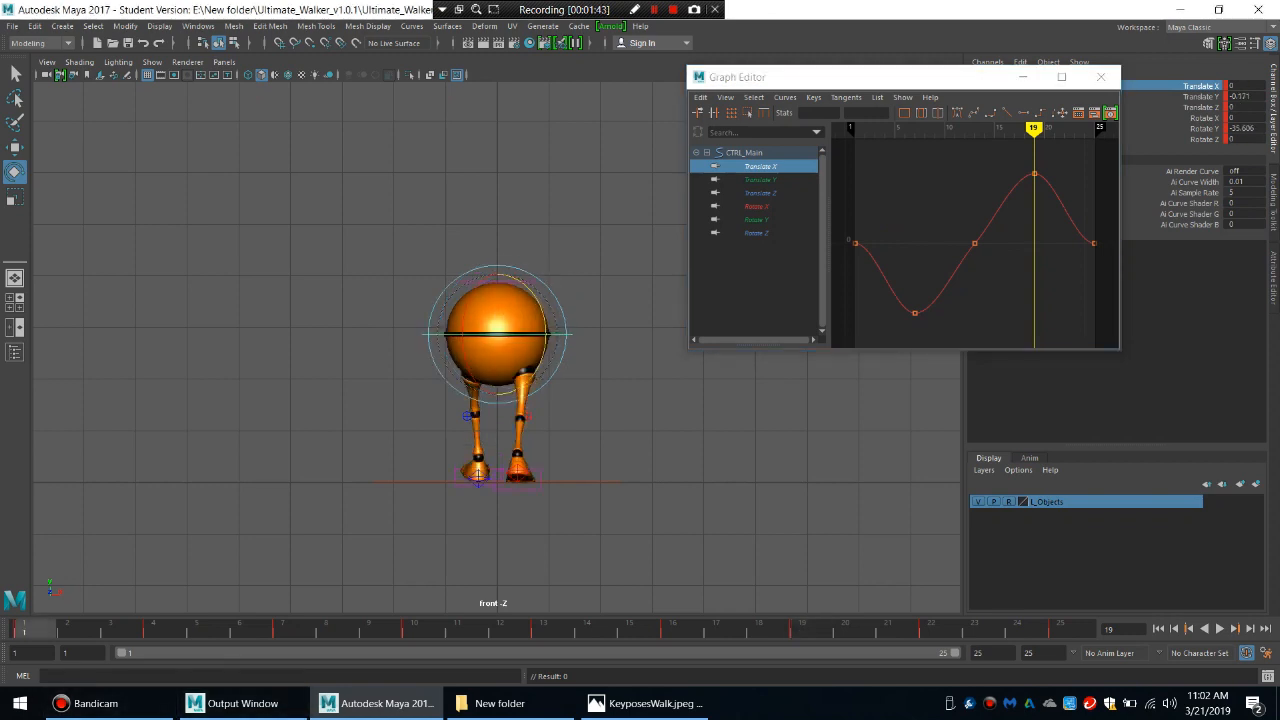
{"action": "key", "text": "alt+v"}
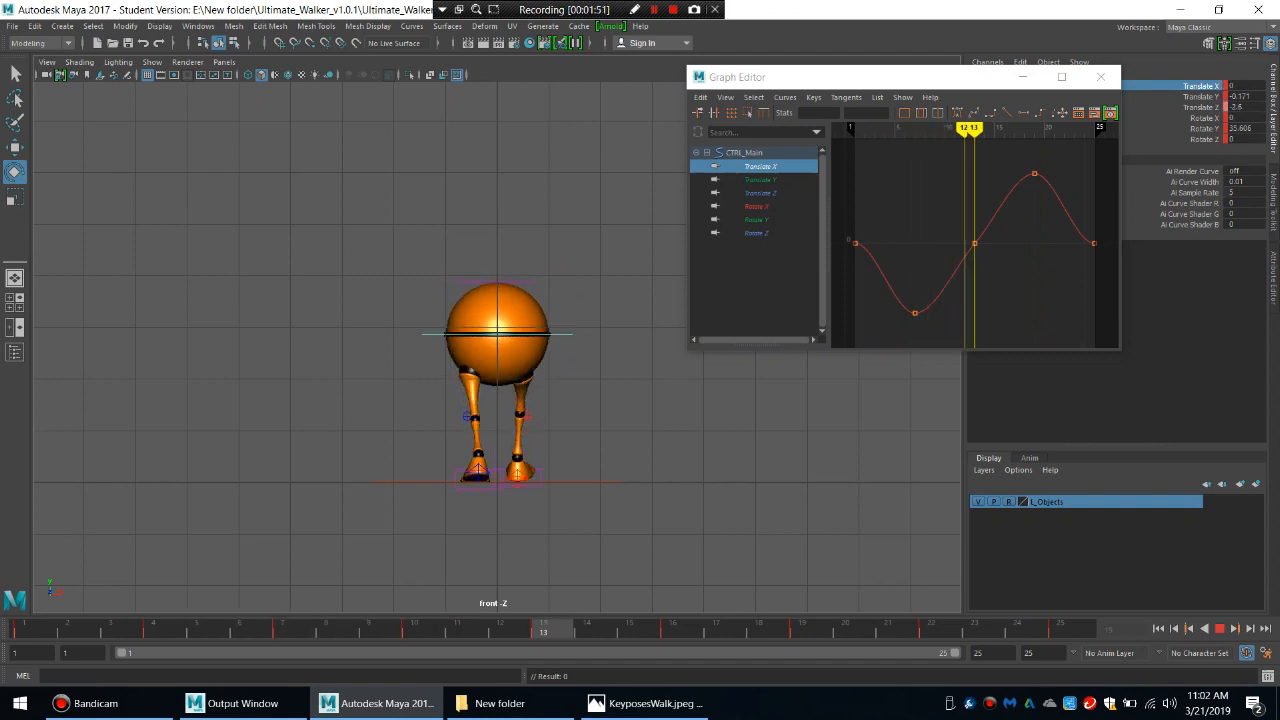
{"action": "key", "text": "Escape"}
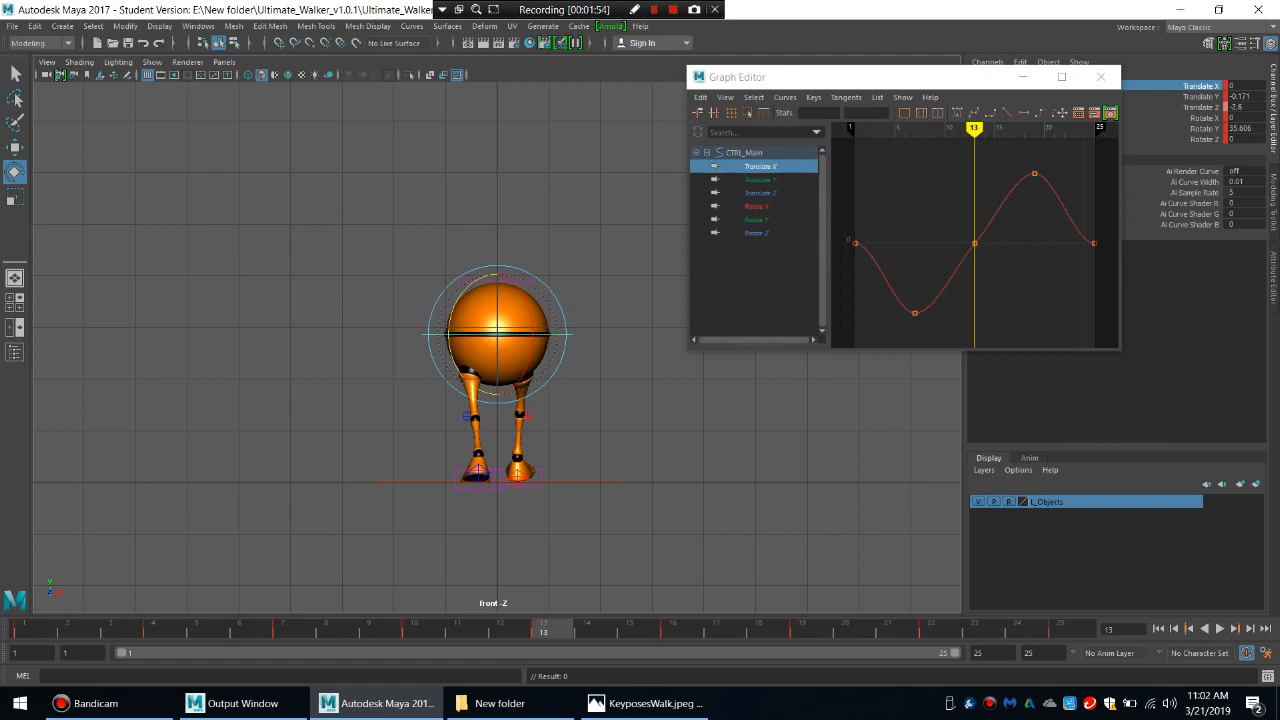
{"action": "key", "text": "alt+v"}
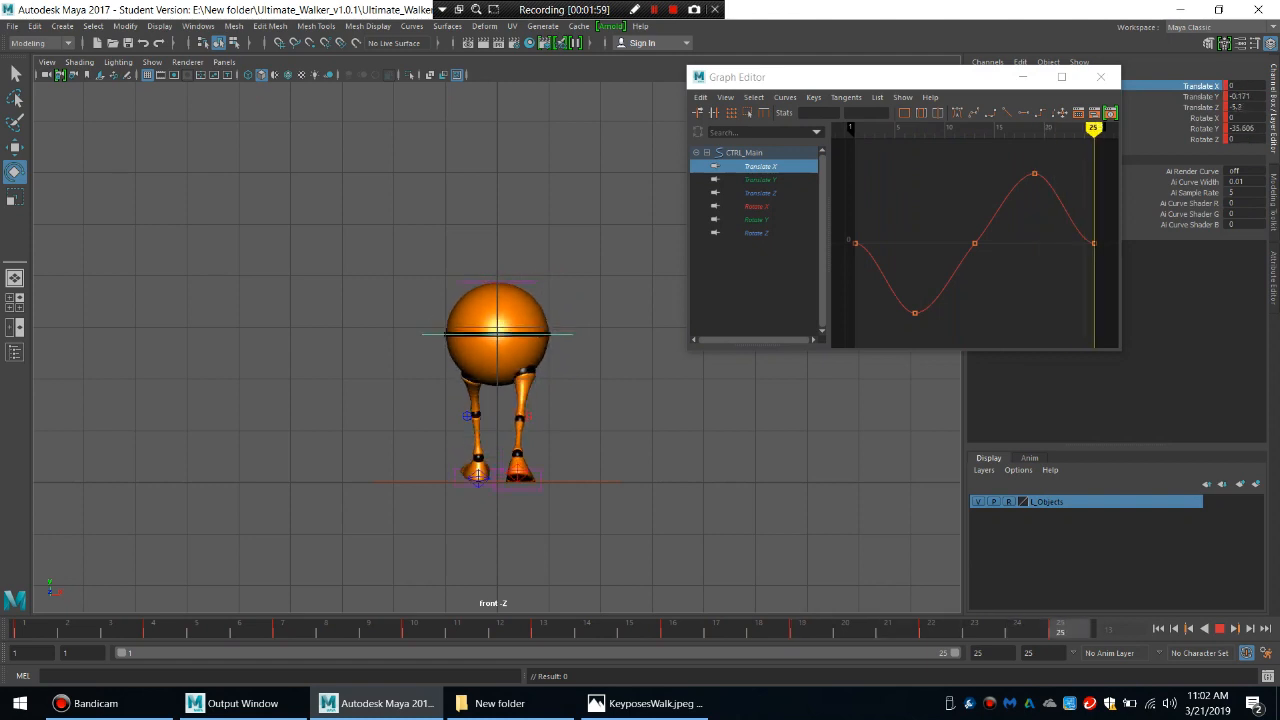
Delete the main body control's Rotate Z keys at frames 16 and 4 and play back the walk.
{"action": "left_click", "coordinate": [757, 233]}
{"action": "key", "text": "f"}
{"action": "left_click_drag", "start_coordinate": [1006, 248], "coordinate": [1022, 300]}
{"action": "key", "text": "Delete"}
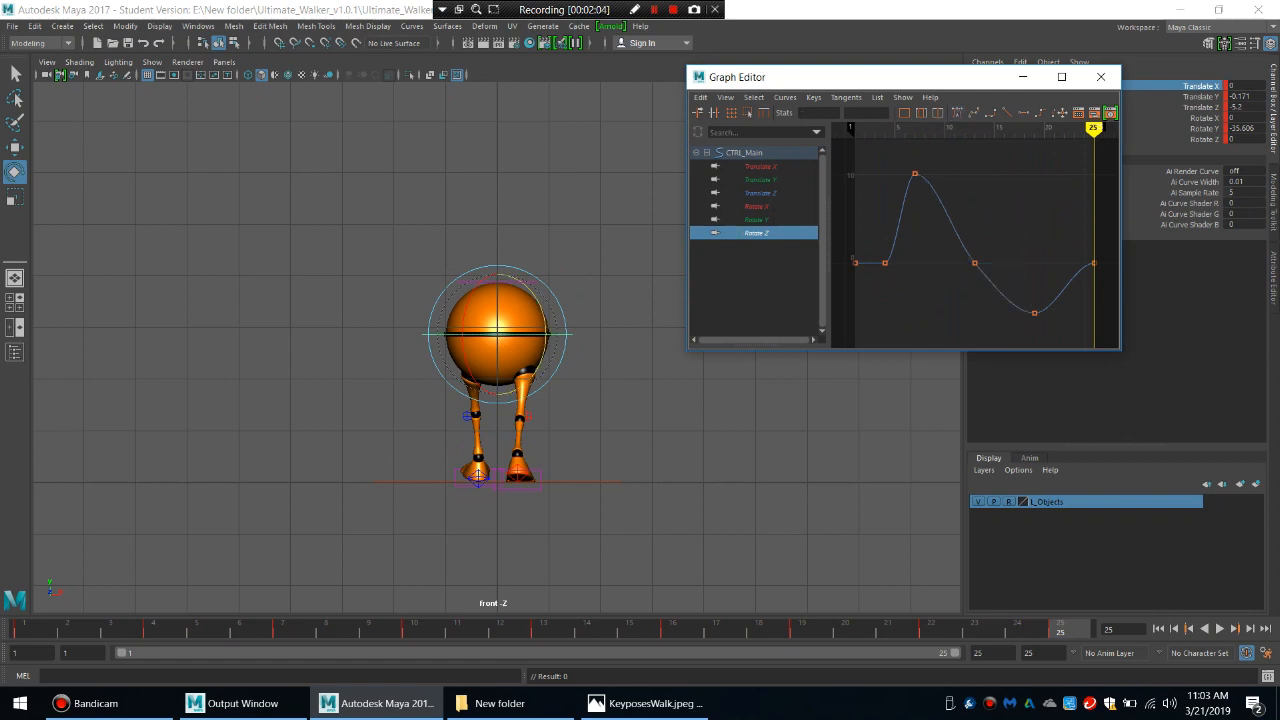
{"action": "left_click_drag", "start_coordinate": [872, 244], "coordinate": [893, 278]}
{"action": "key", "text": "Delete"}
{"action": "key", "text": "alt+v"}
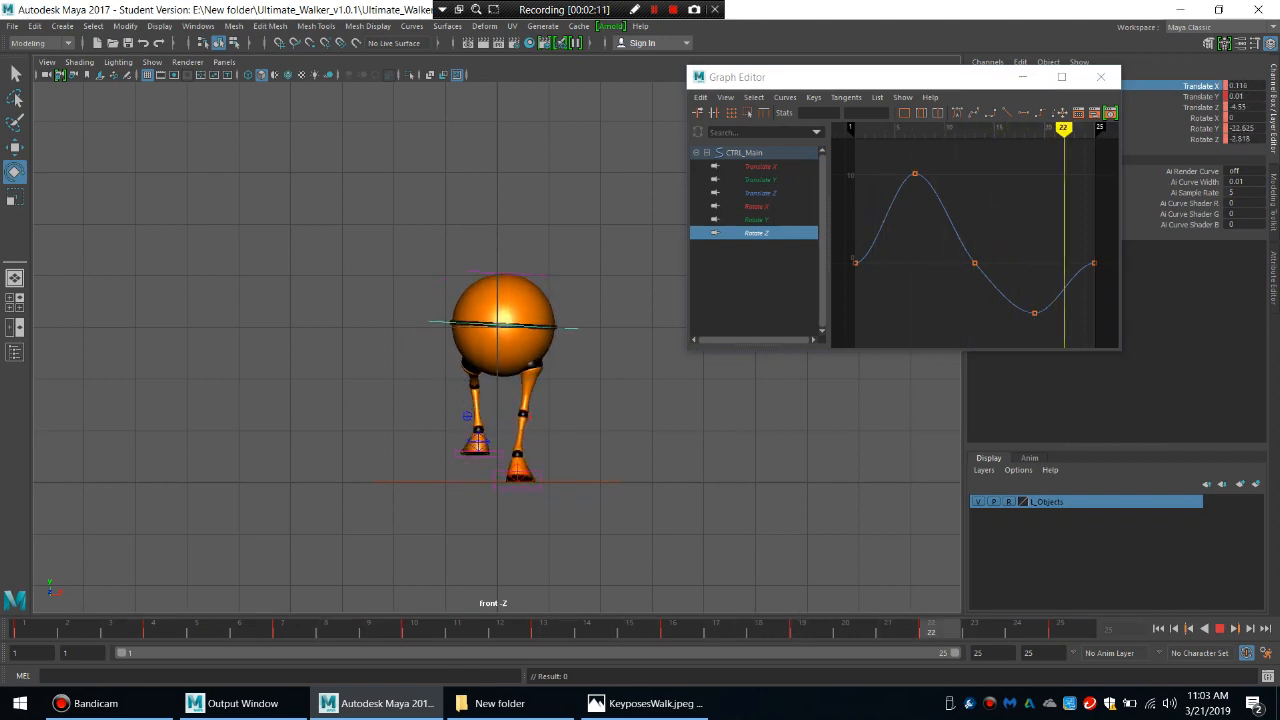
{"action": "key", "text": "alt+v"}
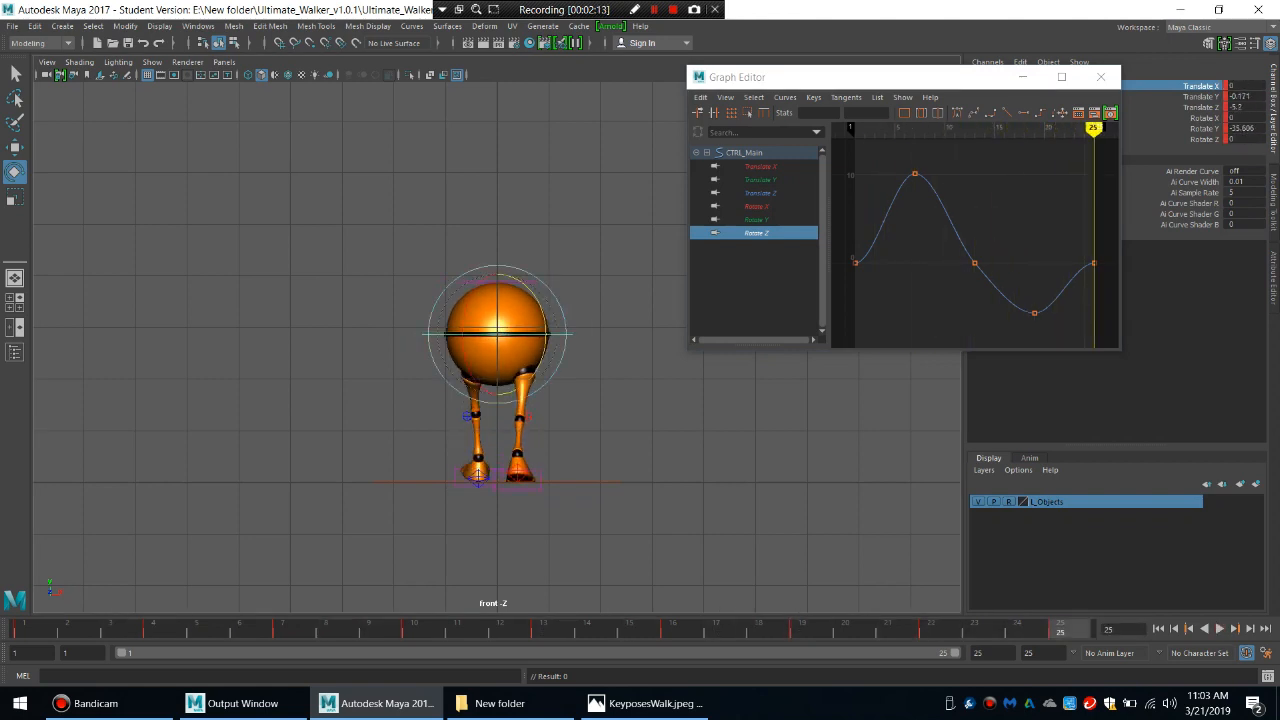
Minimize the Graph Editor, switch to the perspective view and play back the walk from a wider three-quarter angle.
{"action": "left_click", "coordinate": [1023, 77]}
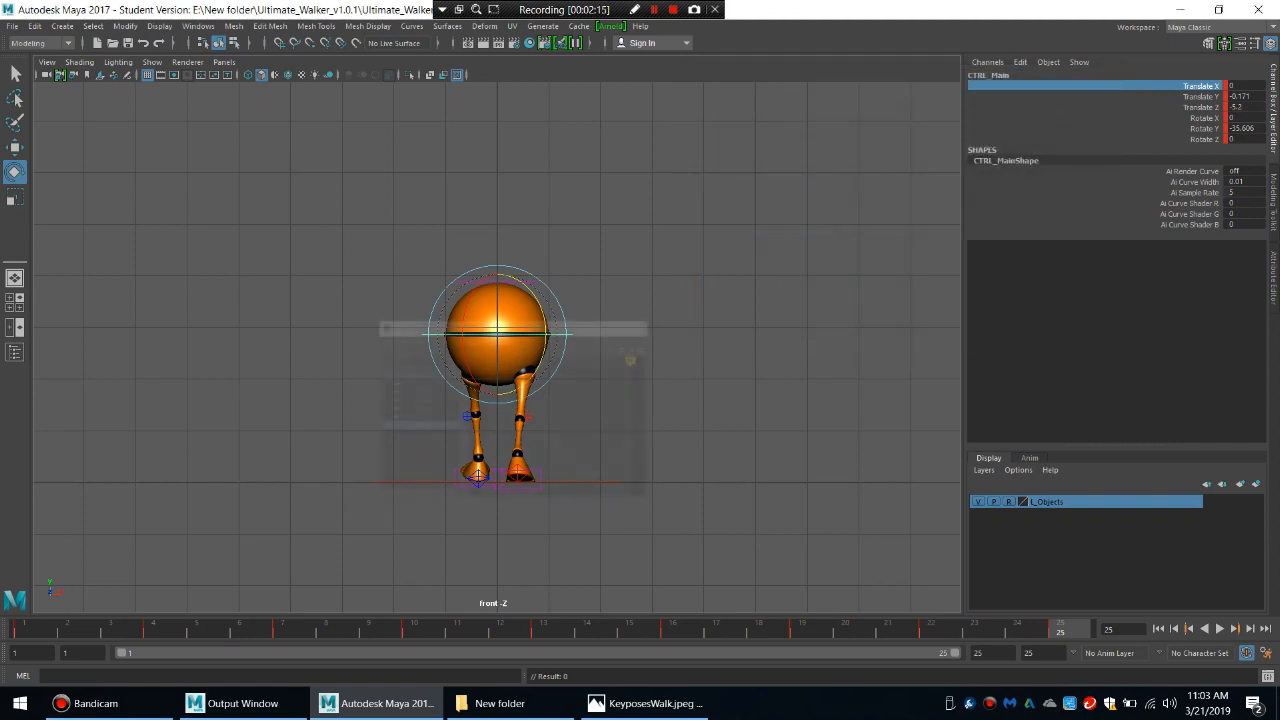
{"action": "key", "text": "space"}
{"action": "left_click_drag", "start_coordinate": [709, 330], "coordinate": [709, 293]}
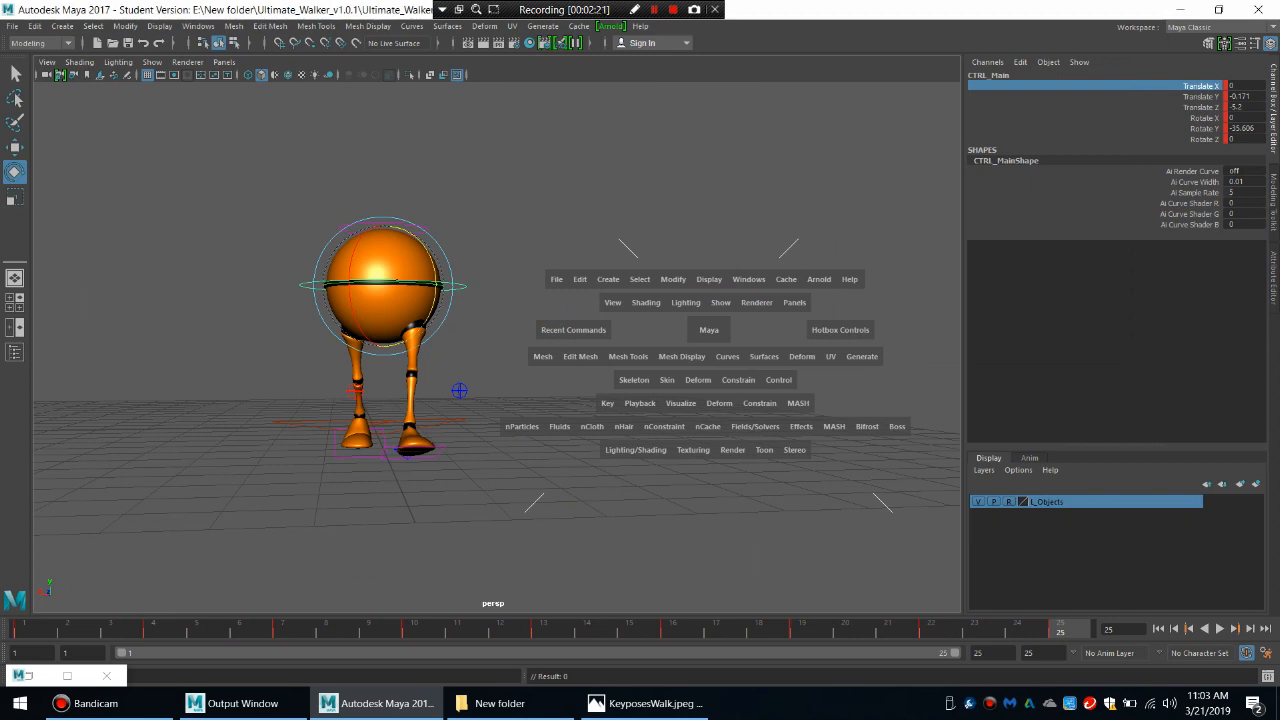
{"action": "key", "text": "space"}
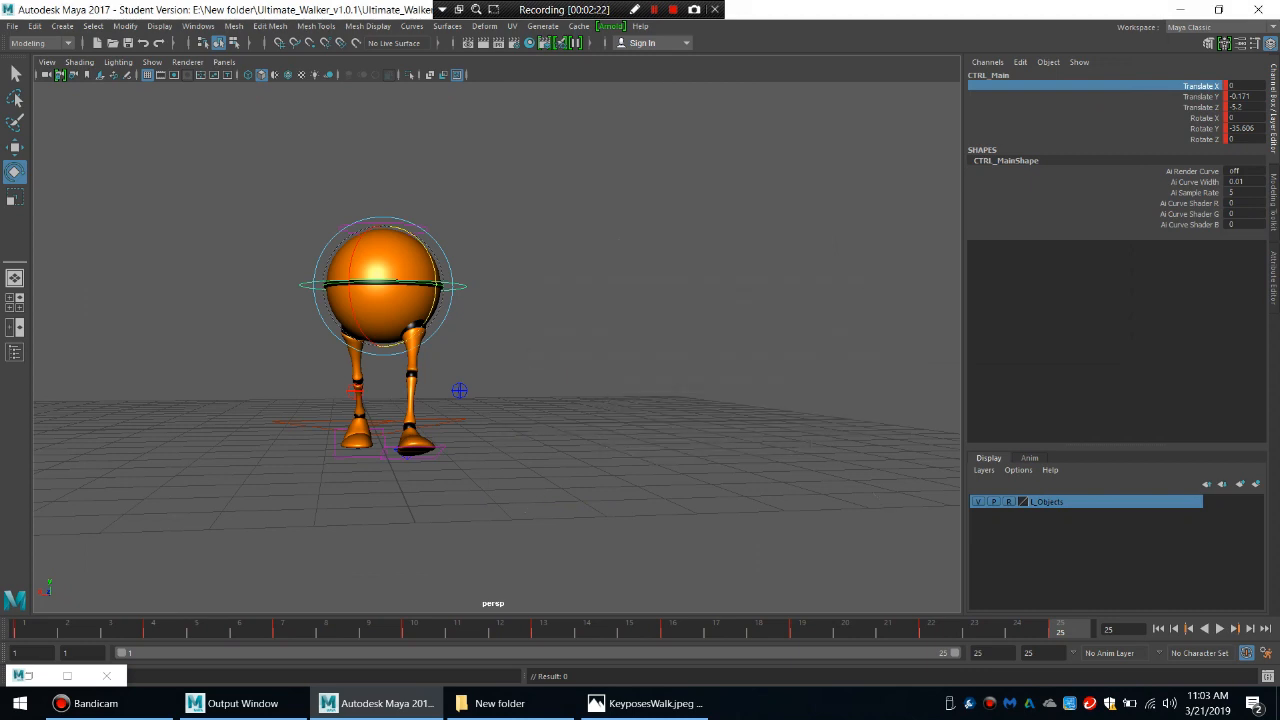
{"action": "left_click_drag", "start_coordinate": [450, 340], "coordinate": [520, 385], "text": "alt"}
{"action": "scroll", "coordinate": [497, 340], "scroll_direction": "down", "scroll_amount": 4}
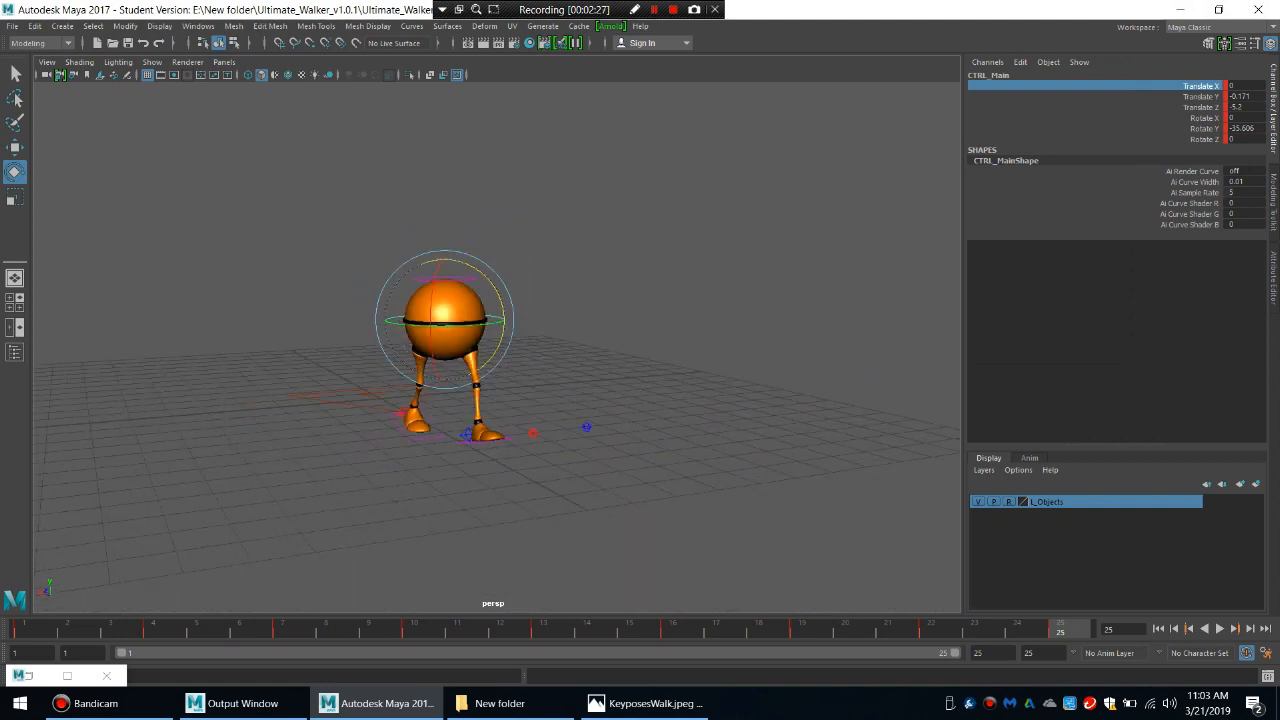
{"action": "key", "text": "alt+v"}
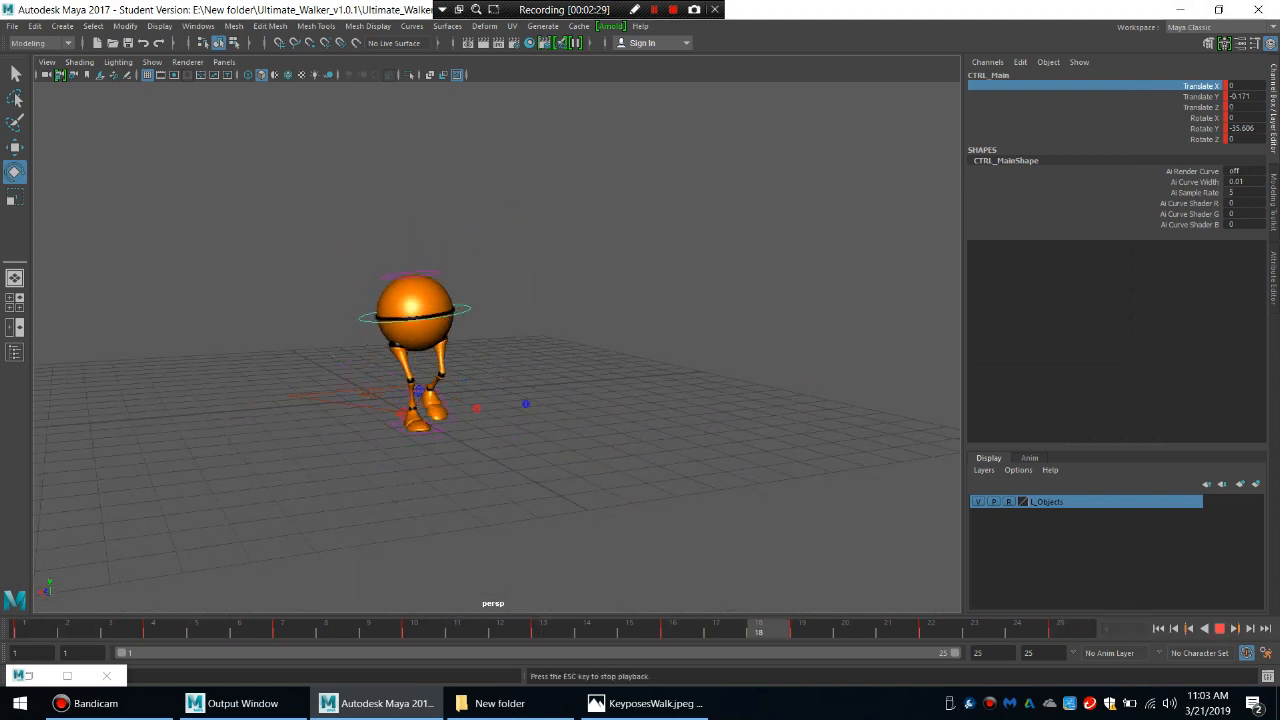
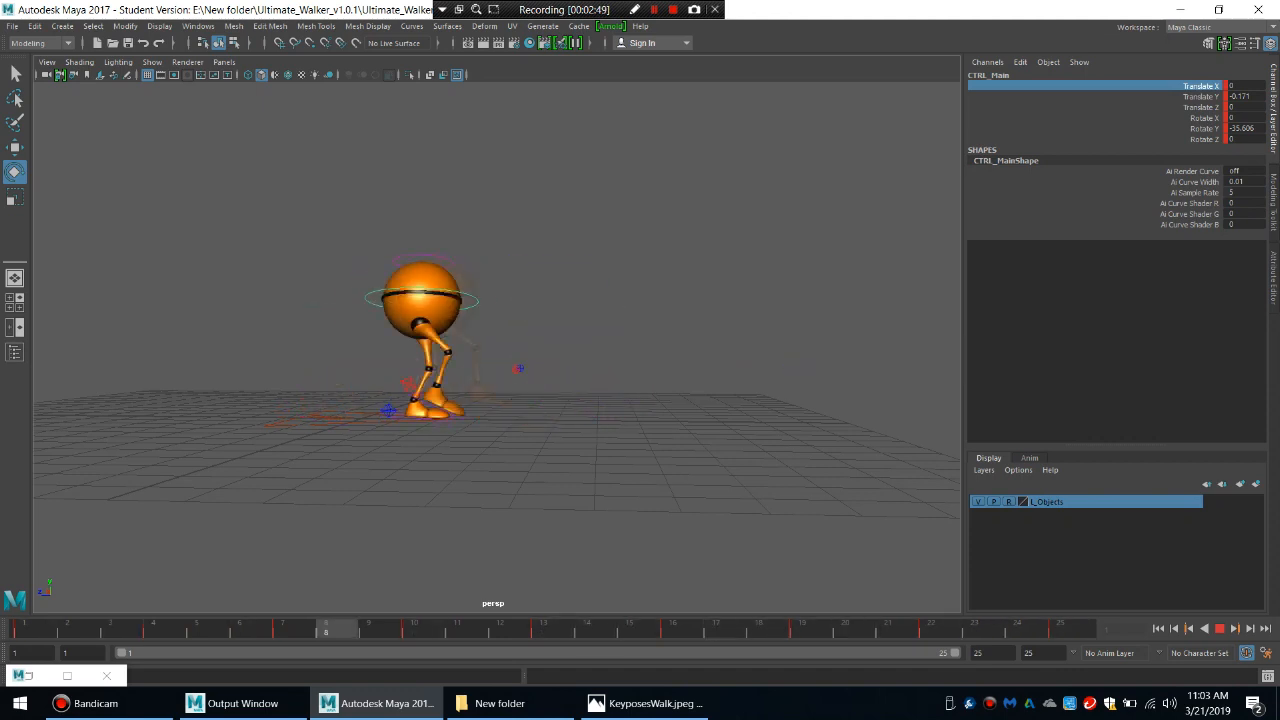
Watch the walk playback in the perspective view from several angles, stop it and return to frame 1 in a side-on view.
{"action": "left_click_drag", "start_coordinate": [520, 340], "coordinate": [480, 315], "text": "alt"}
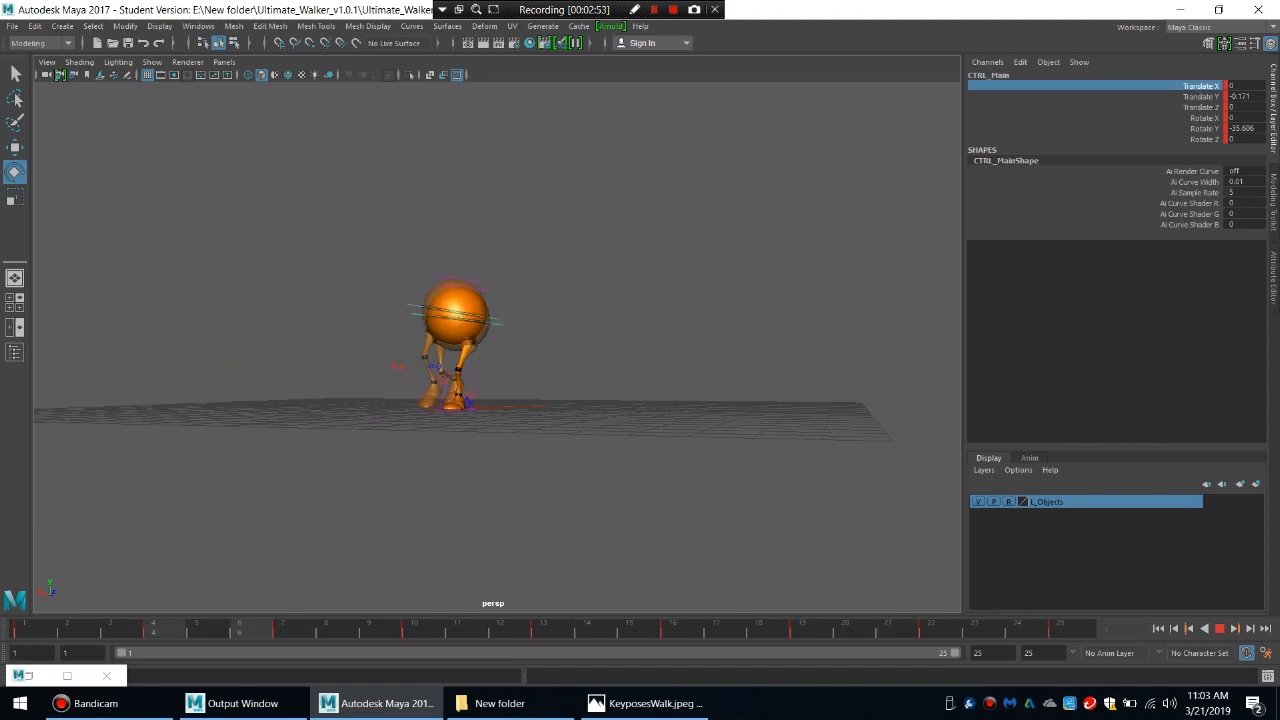
{"action": "left_click_drag", "start_coordinate": [480, 315], "coordinate": [484, 365], "text": "alt"}
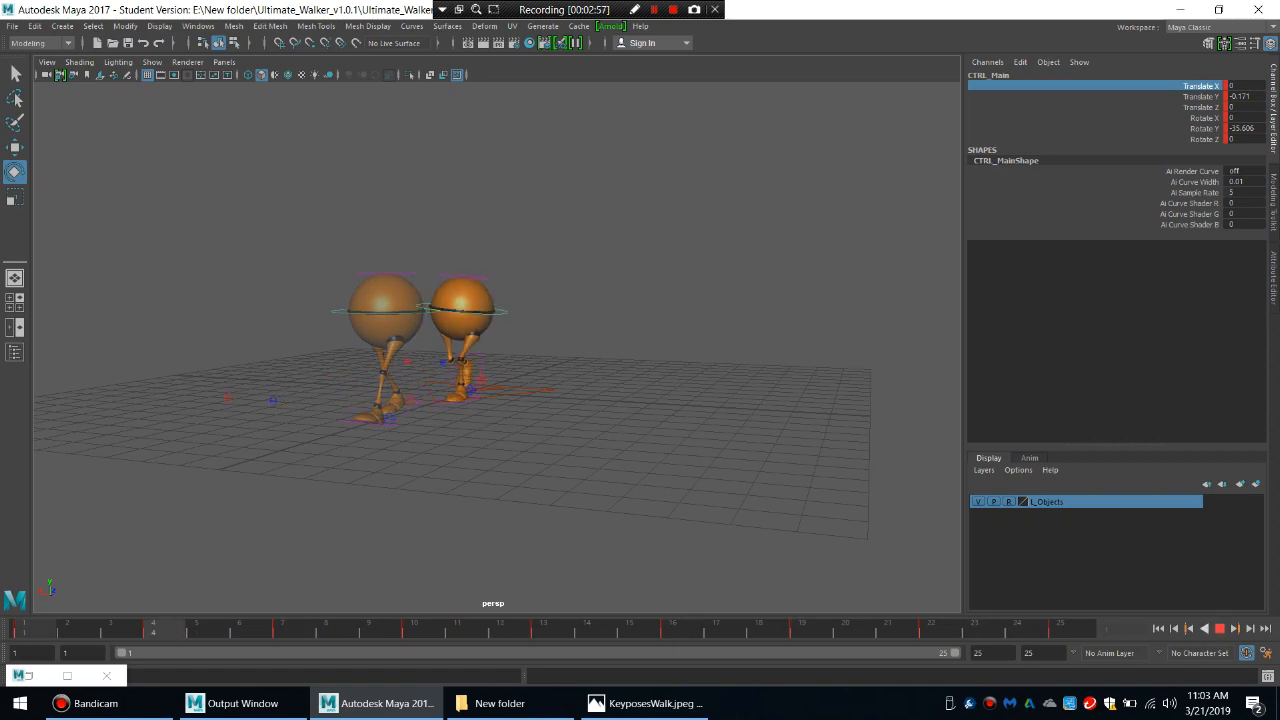
{"action": "key", "text": "alt+v"}
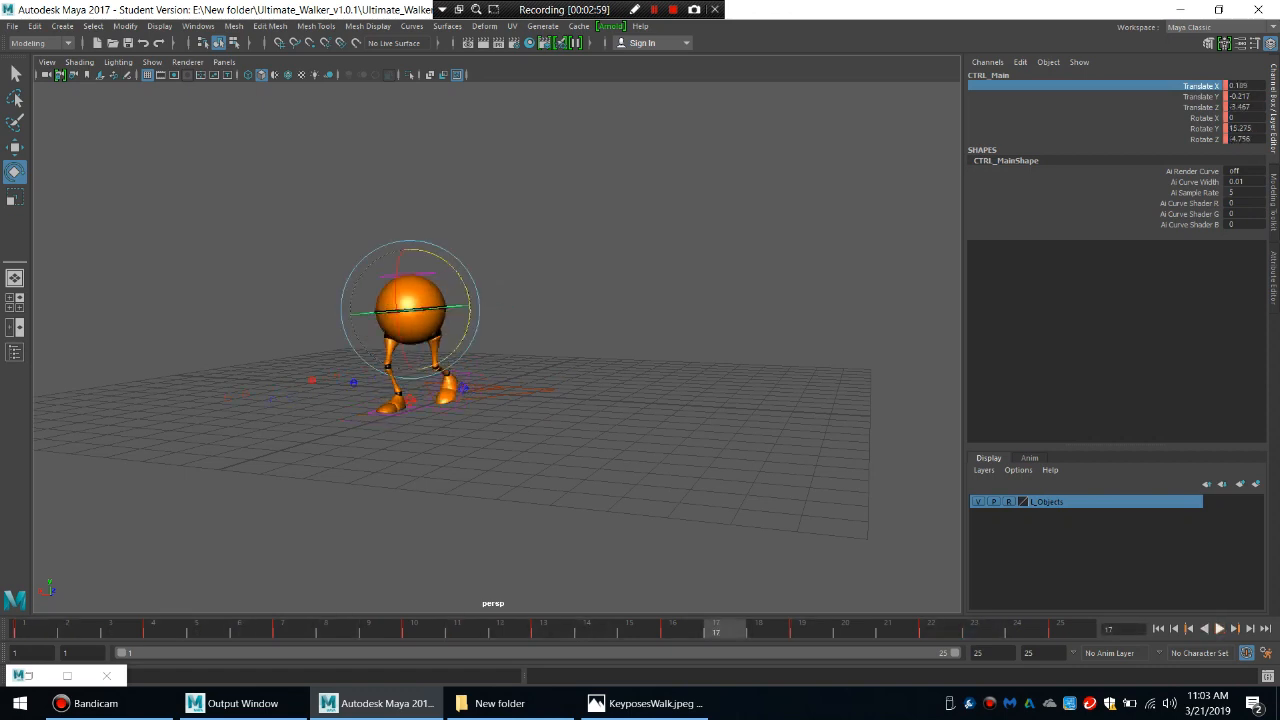
{"action": "key", "text": "alt+shift+v"}
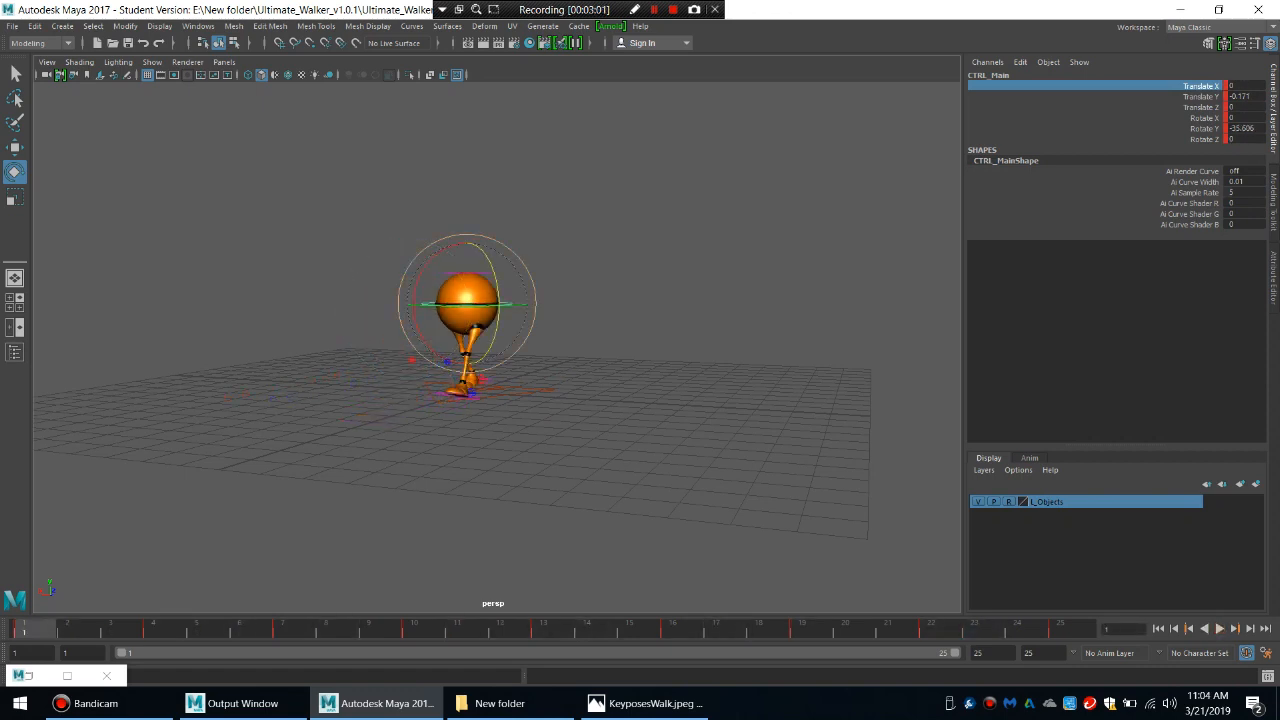
{"action": "left_click_drag", "start_coordinate": [382, 299], "coordinate": [610, 286], "text": "alt"}
Restore the Graph Editor, isolate the main body control's Translate X curve and set its pre and post infinity to Cycle.
{"action": "left_click", "coordinate": [67, 675]}
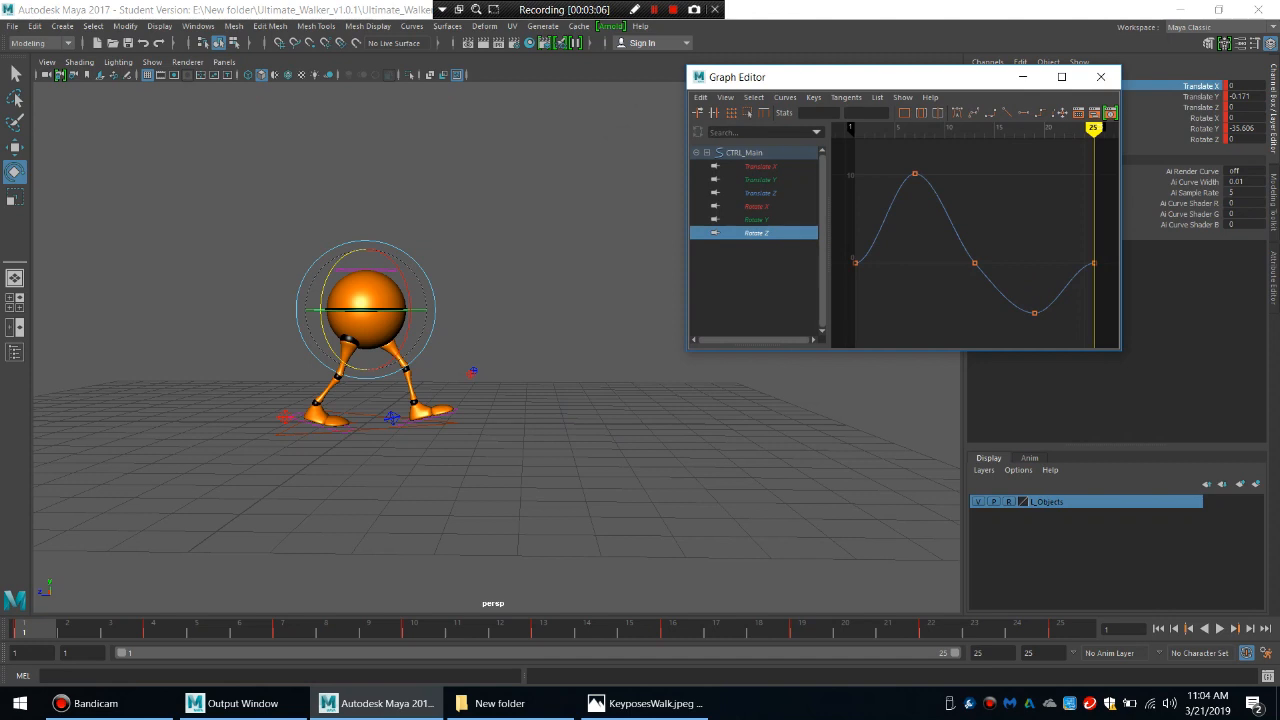
{"action": "left_click", "coordinate": [760, 167]}
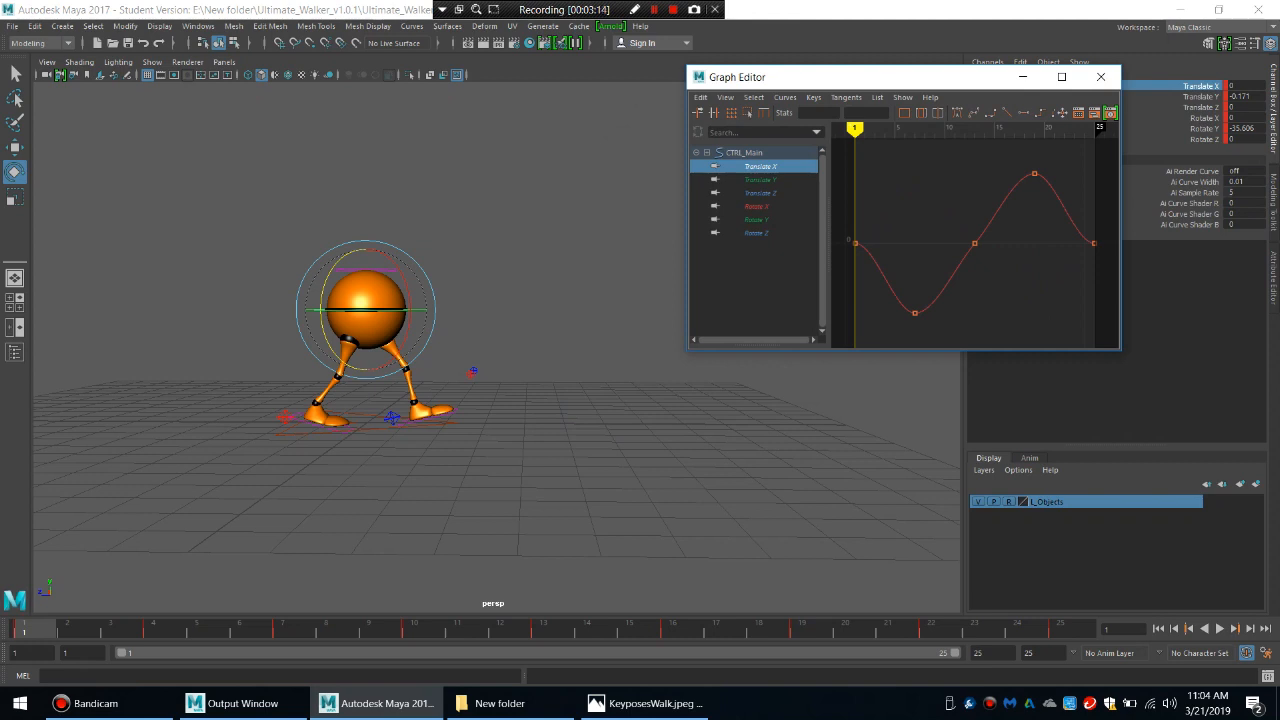
{"action": "left_click", "coordinate": [1219, 629]}
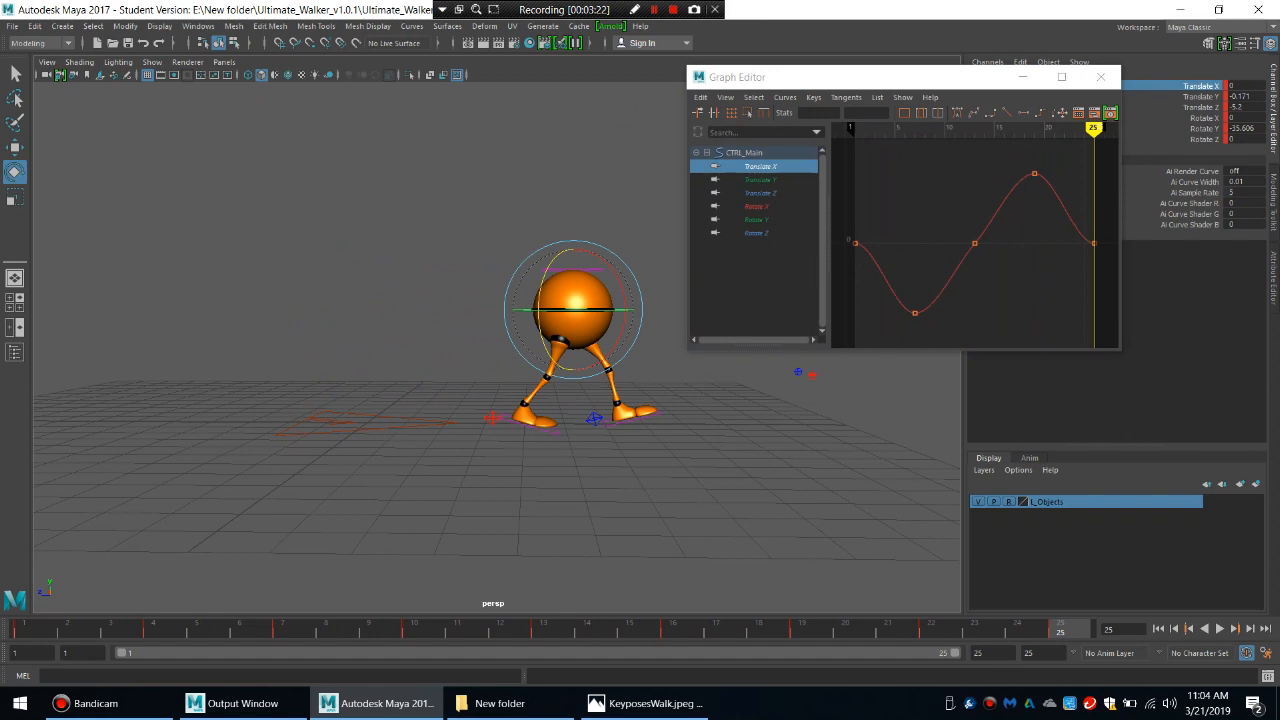
{"action": "left_click", "coordinate": [785, 97]}
{"action": "mouse_move", "coordinate": [806, 121]}
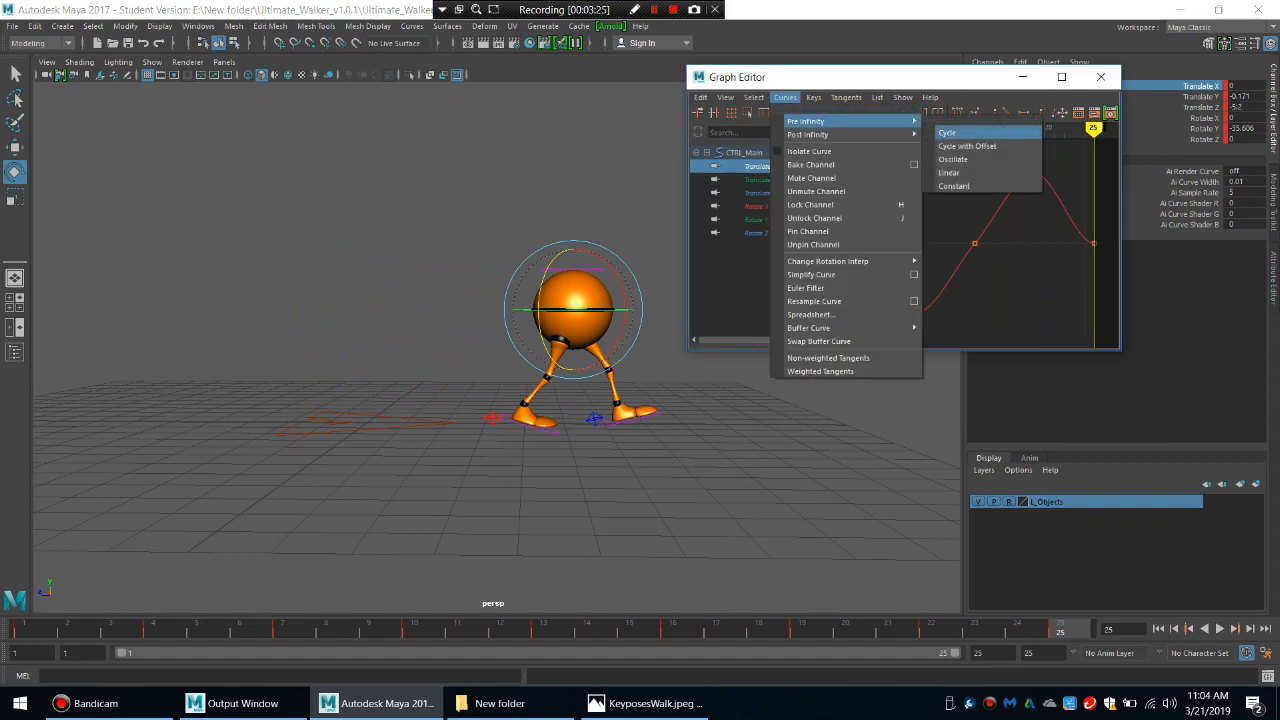
{"action": "left_click", "coordinate": [947, 132]}
{"action": "left_click", "coordinate": [785, 97]}
{"action": "mouse_move", "coordinate": [806, 134]}
{"action": "left_click", "coordinate": [947, 146]}
Show the infinity curves beyond the keyed range of Translate X and maximize the Graph Editor.
{"action": "left_click", "coordinate": [725, 97]}
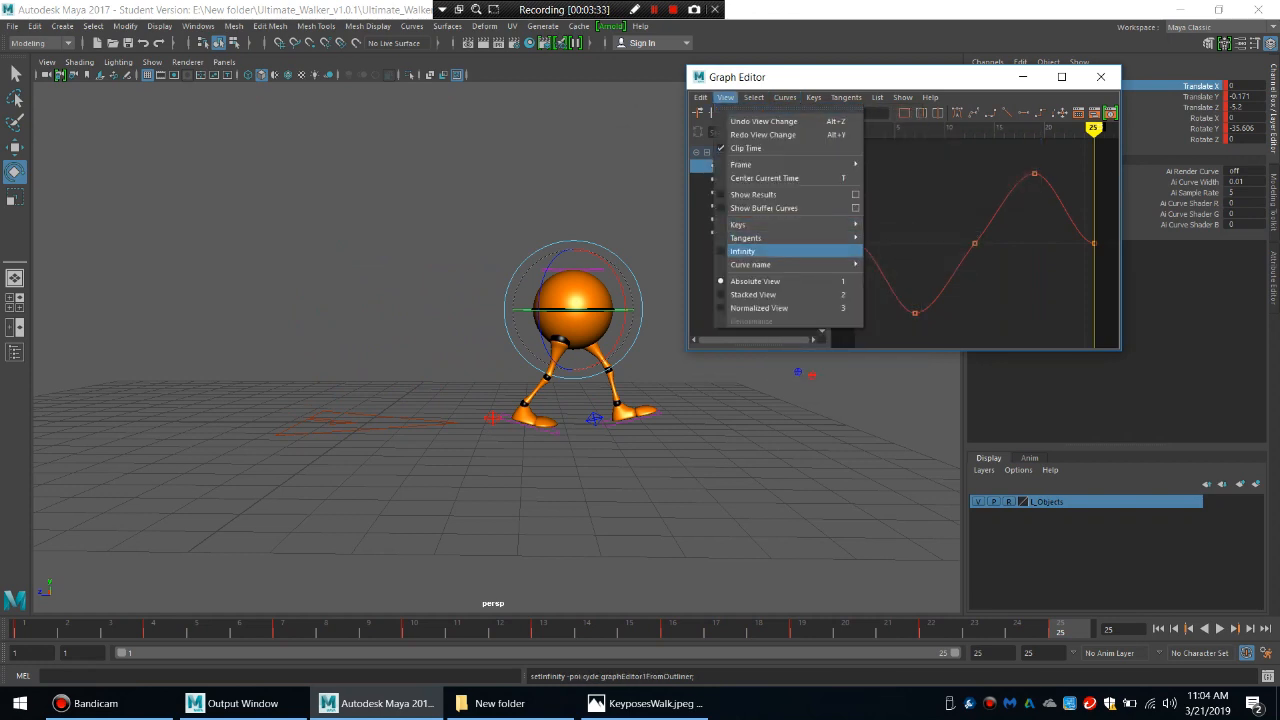
{"action": "left_click", "coordinate": [743, 251]}
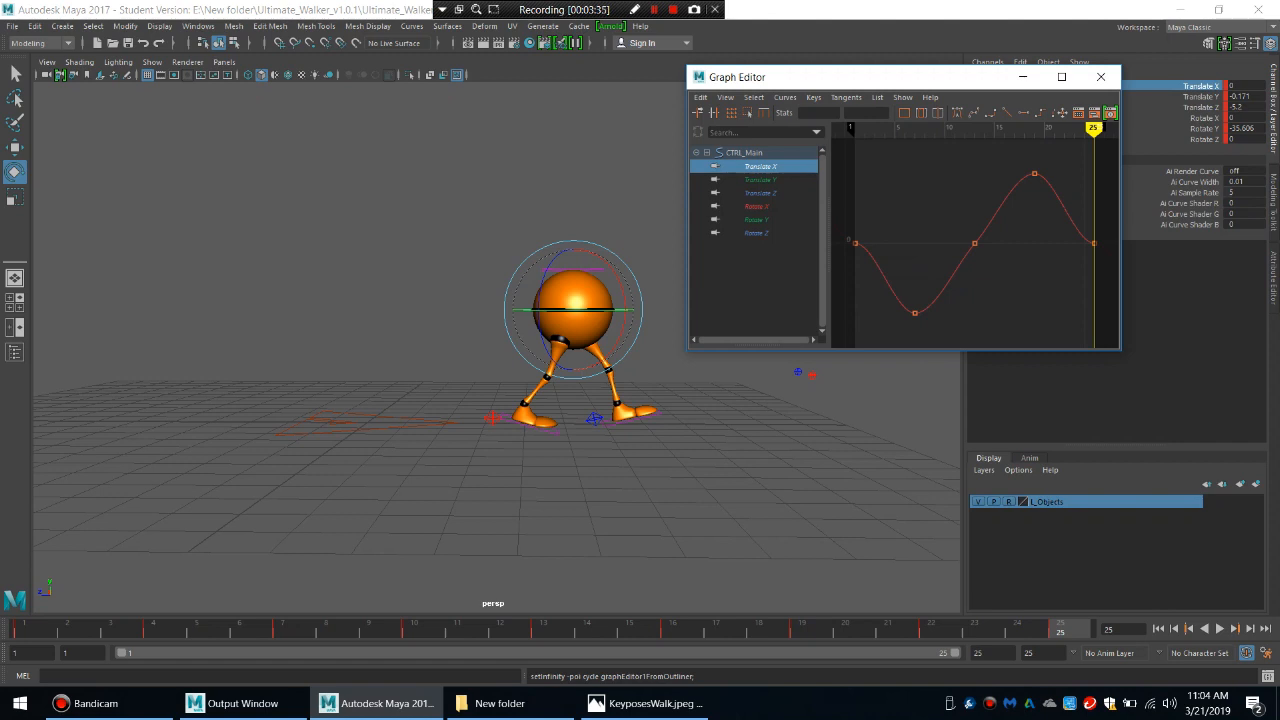
{"action": "middle_click_drag", "start_coordinate": [1000, 240], "coordinate": [895, 248], "text": "alt"}
{"action": "right_click_drag", "start_coordinate": [895, 248], "coordinate": [760, 255], "text": "alt"}
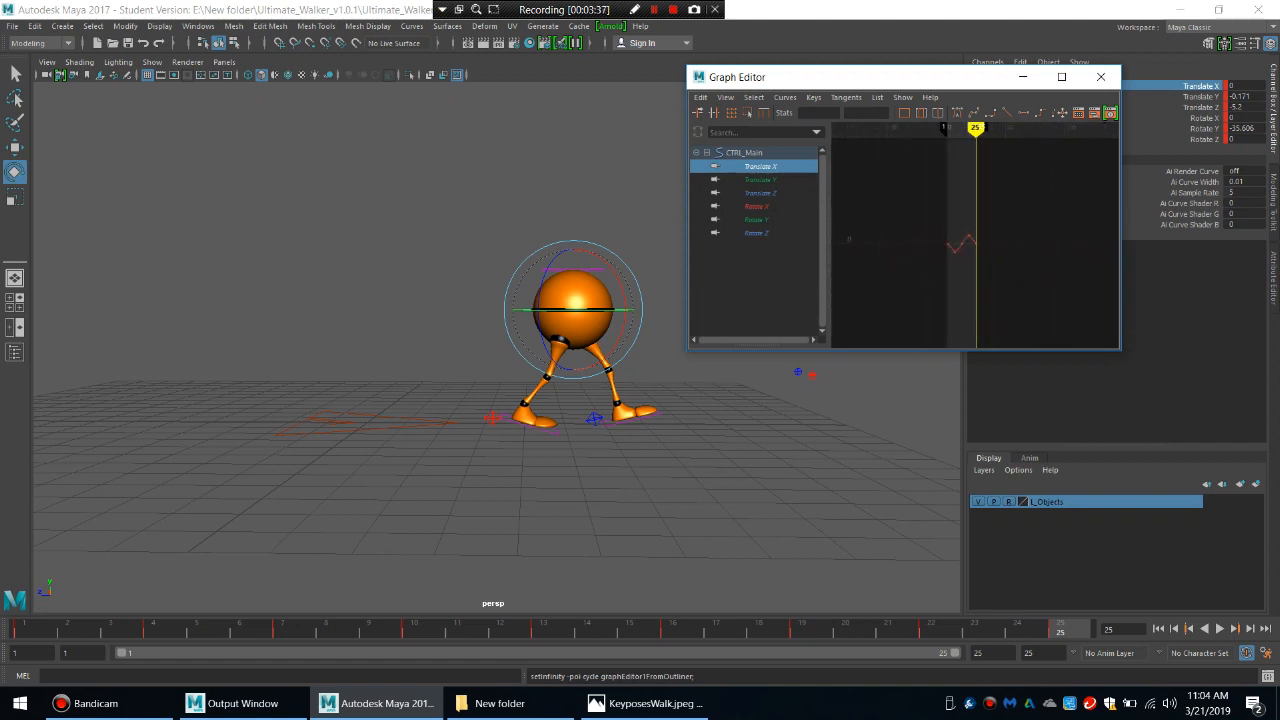
{"action": "right_click_drag", "start_coordinate": [900, 248], "coordinate": [960, 246], "text": "alt"}
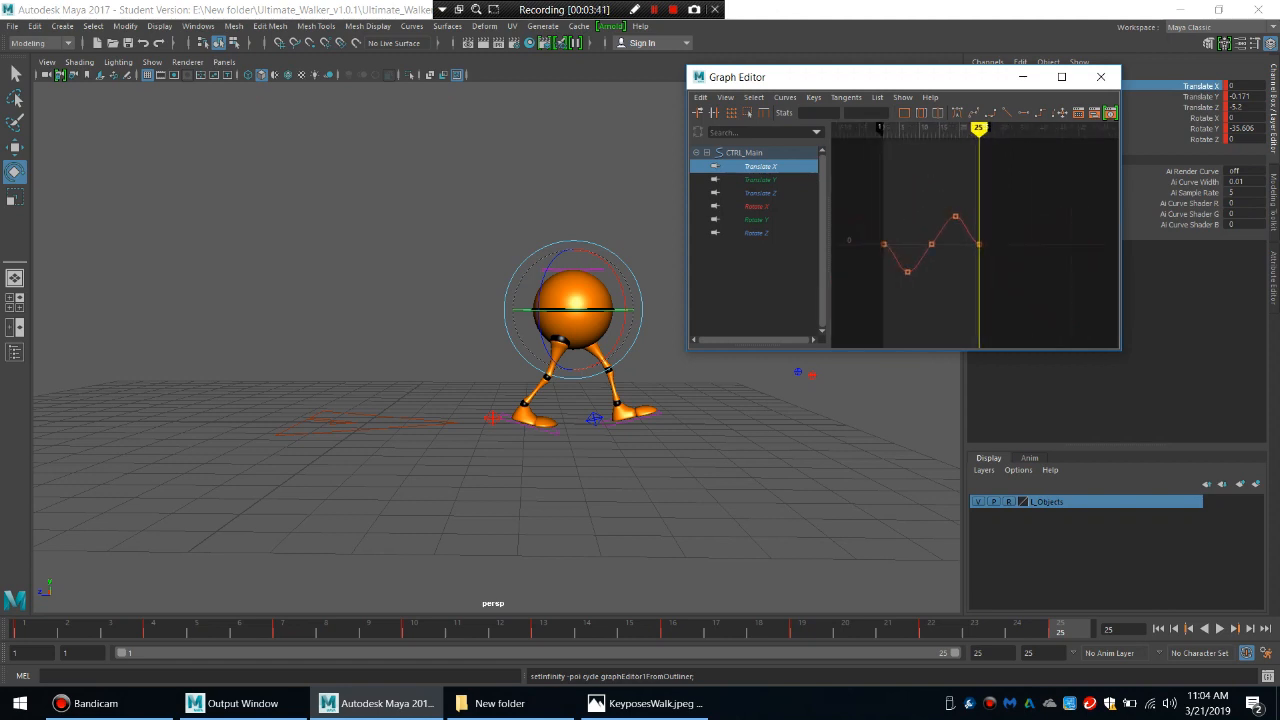
{"action": "left_click_drag", "start_coordinate": [1121, 246], "coordinate": [1183, 246]}
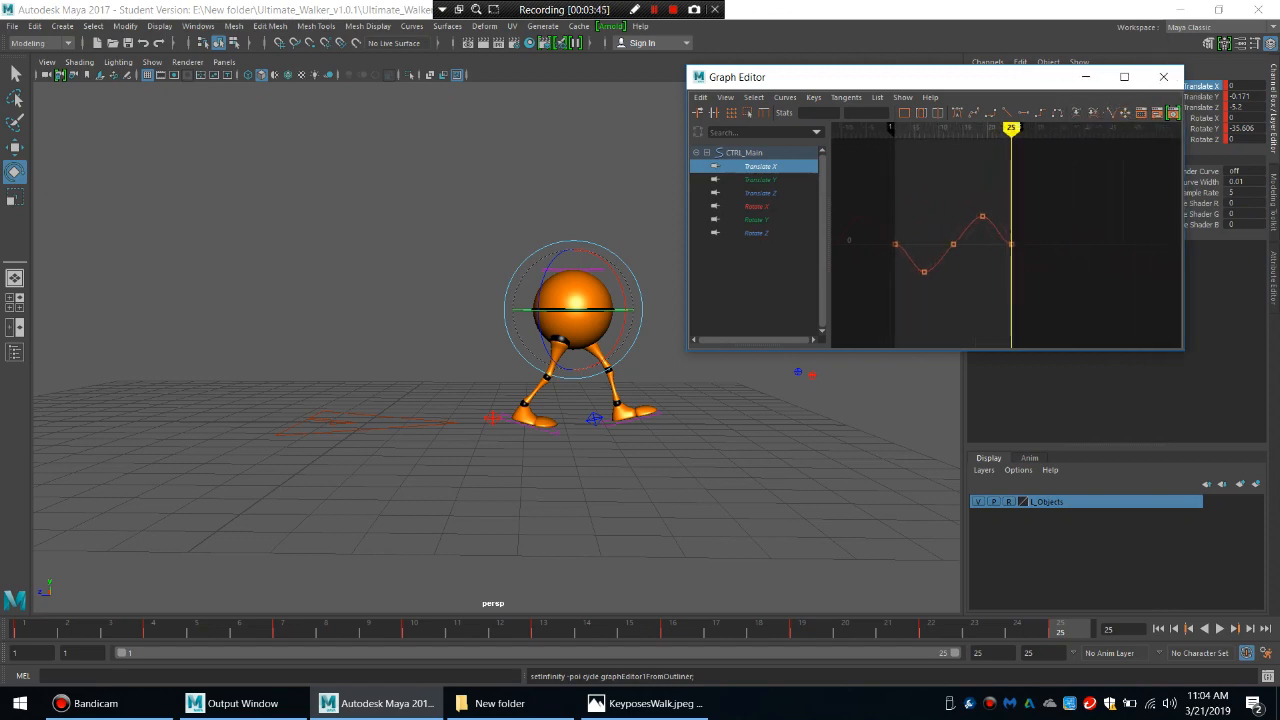
{"action": "left_click", "coordinate": [1124, 77]}
Angle the Translate X tangents at frames 1 and 25 so the cycled curve flows smoothly through both ends.
{"action": "left_click_drag", "start_coordinate": [675, 265], "coordinate": [522, 400]}
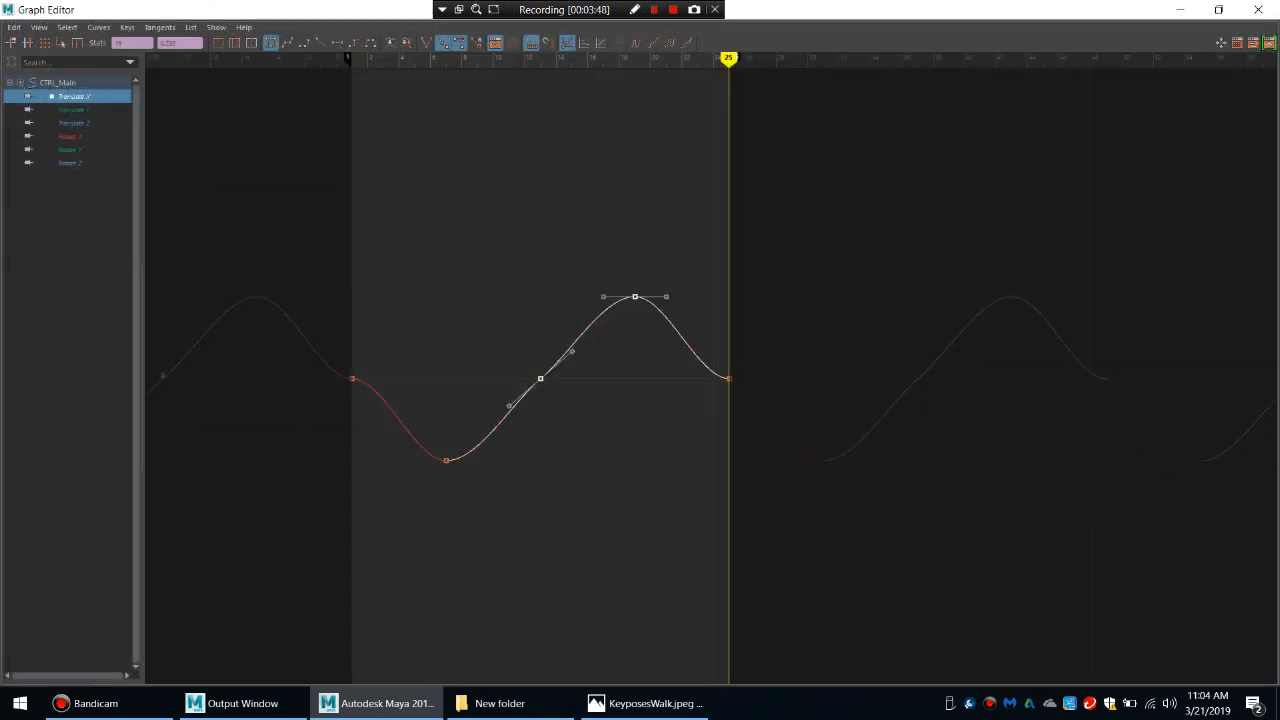
{"action": "left_click", "coordinate": [352, 378]}
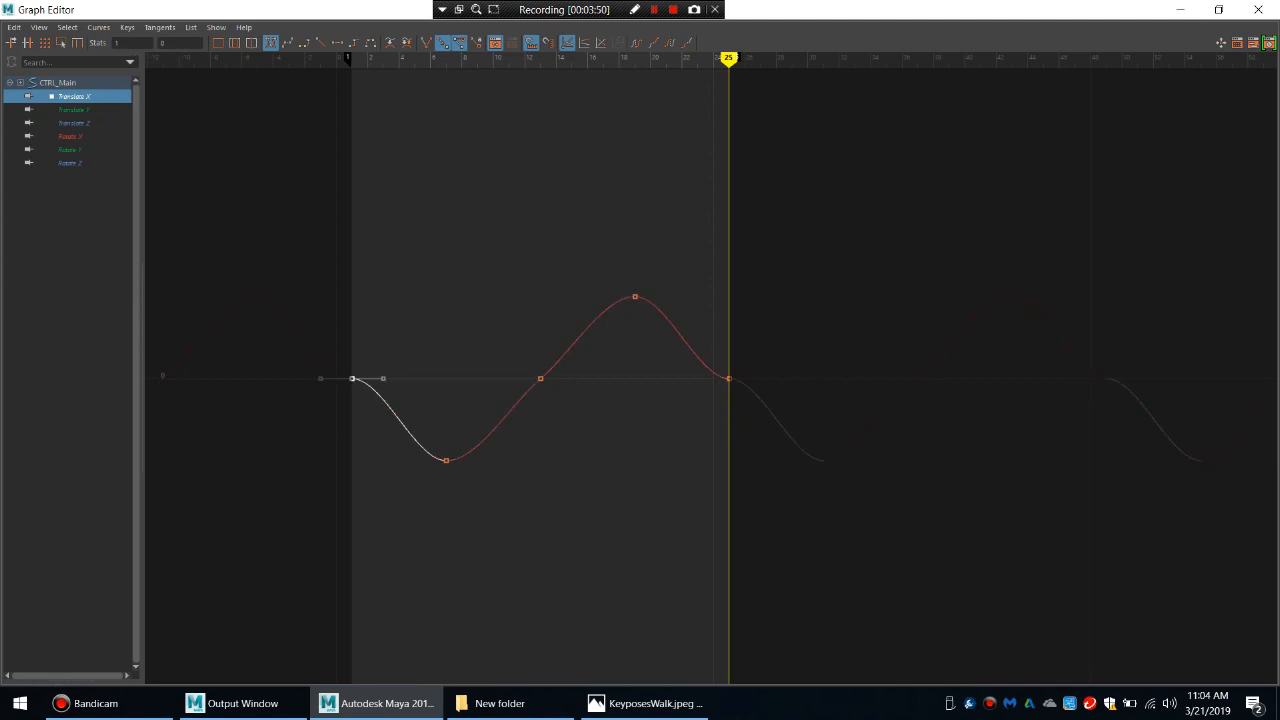
{"action": "left_click", "coordinate": [383, 379]}
{"action": "left_click_drag", "start_coordinate": [383, 379], "coordinate": [362, 391]}
{"action": "left_click", "coordinate": [729, 378]}
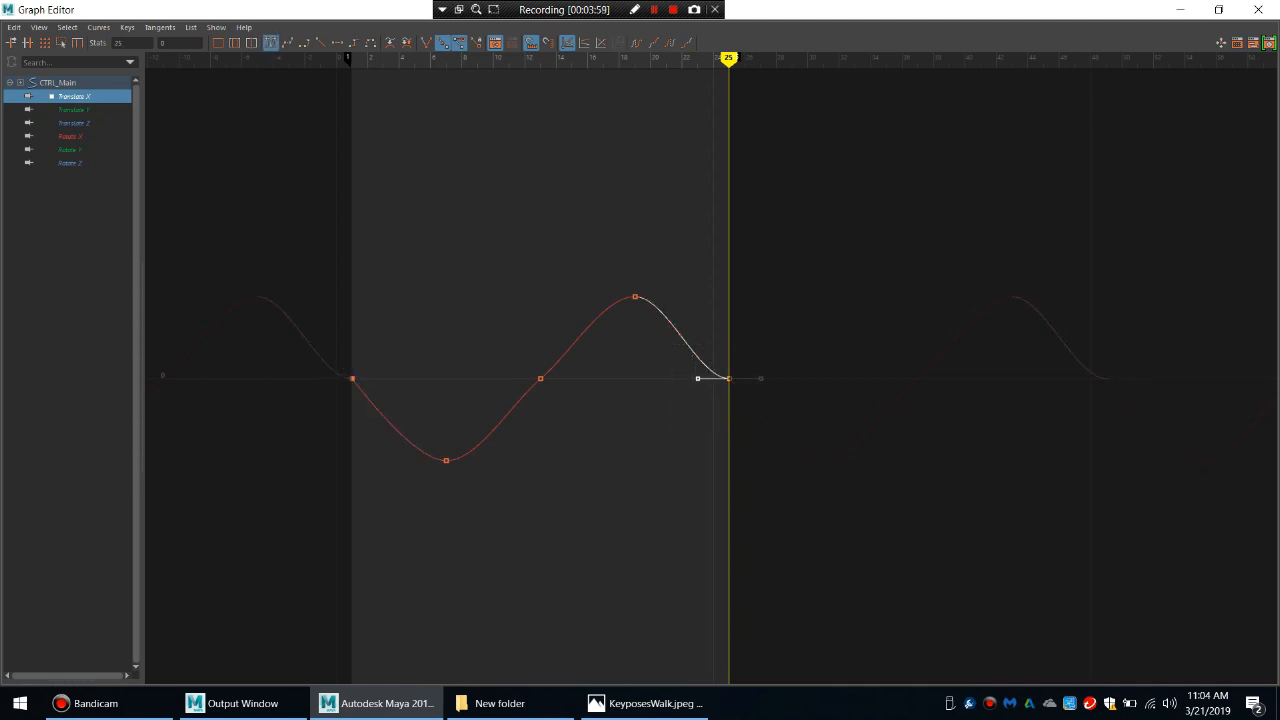
{"action": "mouse_move", "coordinate": [697, 378]}
{"action": "left_mouse_down"}
{"action": "mouse_move", "coordinate": [713, 348]}
{"action": "mouse_move", "coordinate": [710, 358]}
{"action": "left_mouse_up"}
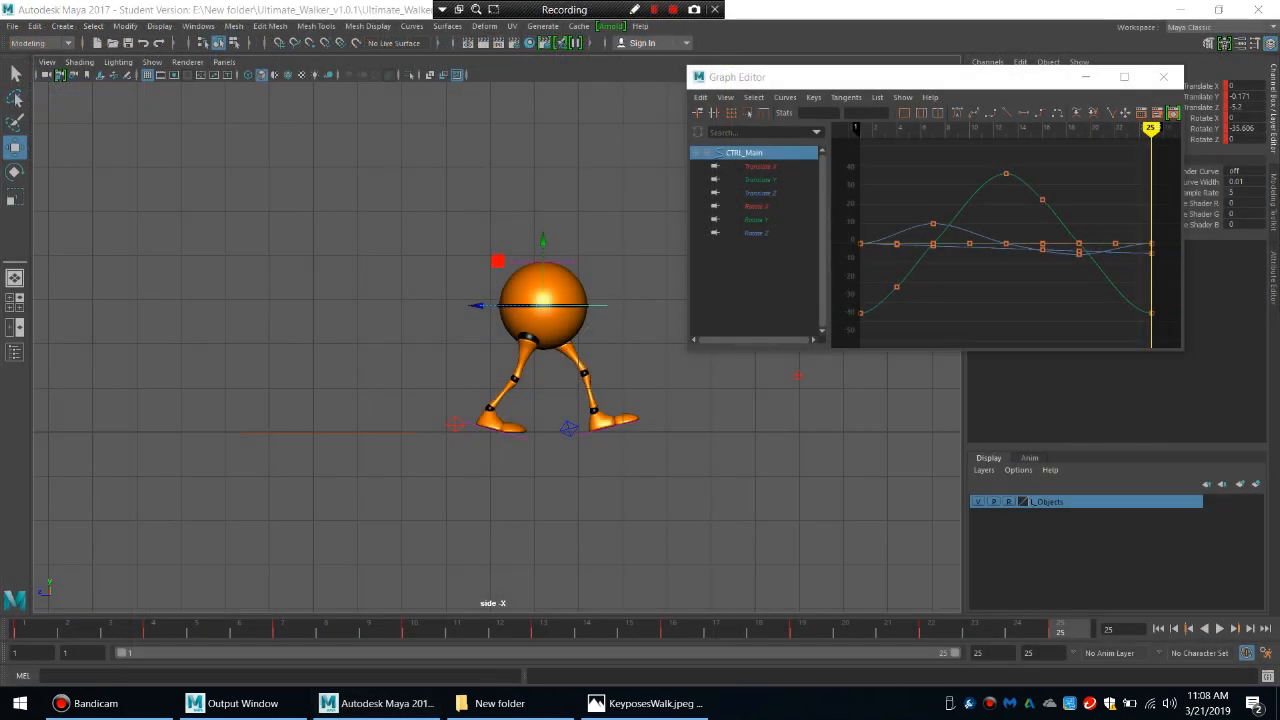
Review the main body control's Translate Y and Rotate X curves and delete the Rotate Y keys at frames 4, 7, 16 and 19.
{"action": "left_click", "coordinate": [760, 180]}
{"action": "key", "text": "f"}
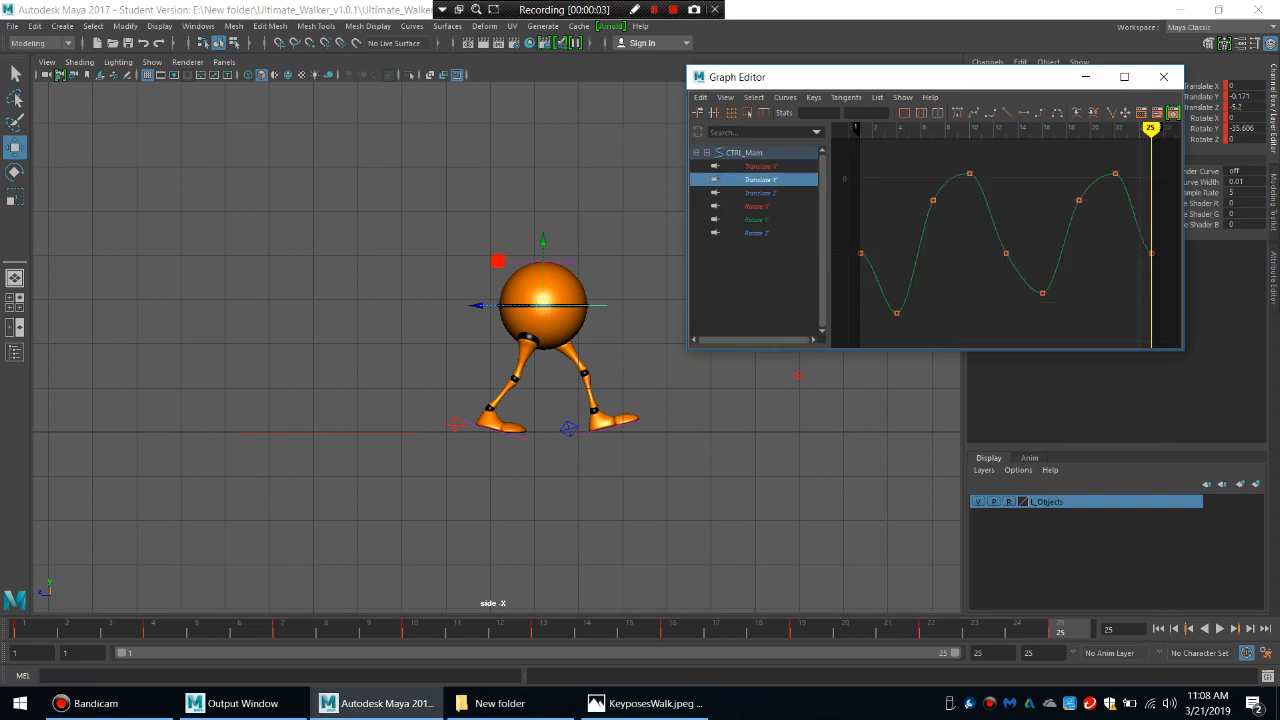
{"action": "left_click", "coordinate": [757, 206]}
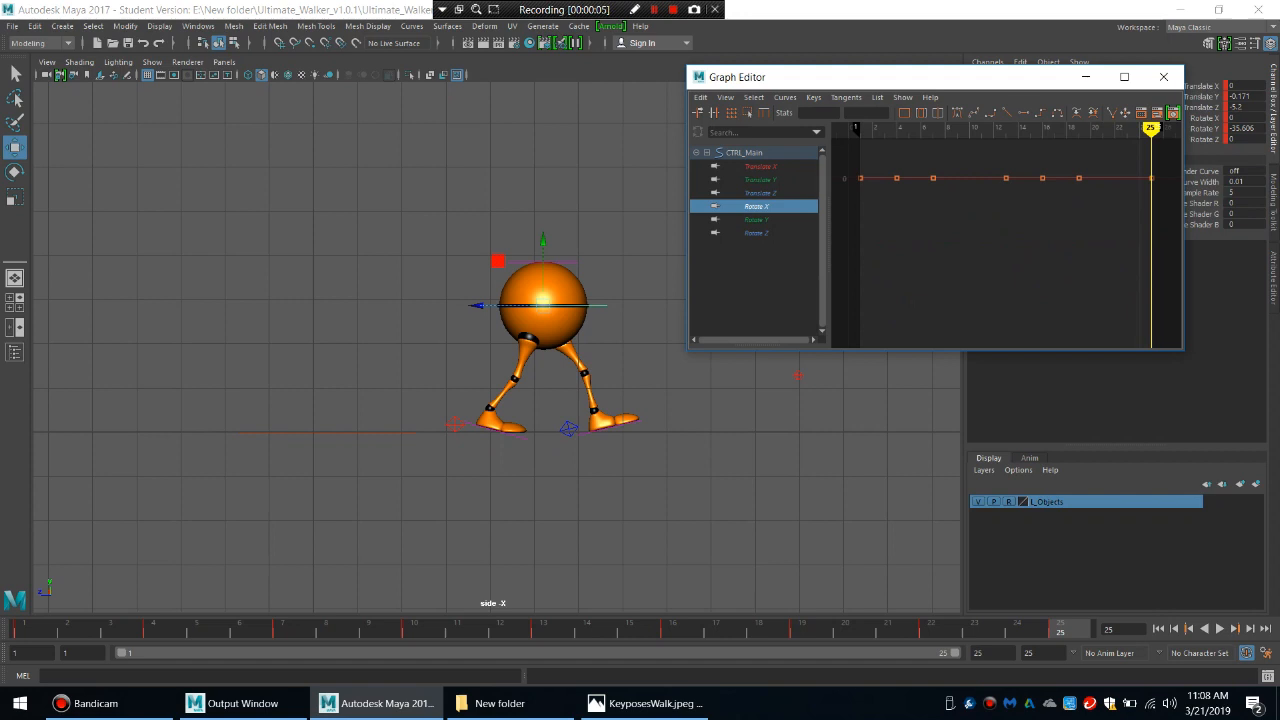
{"action": "key", "text": "f"}
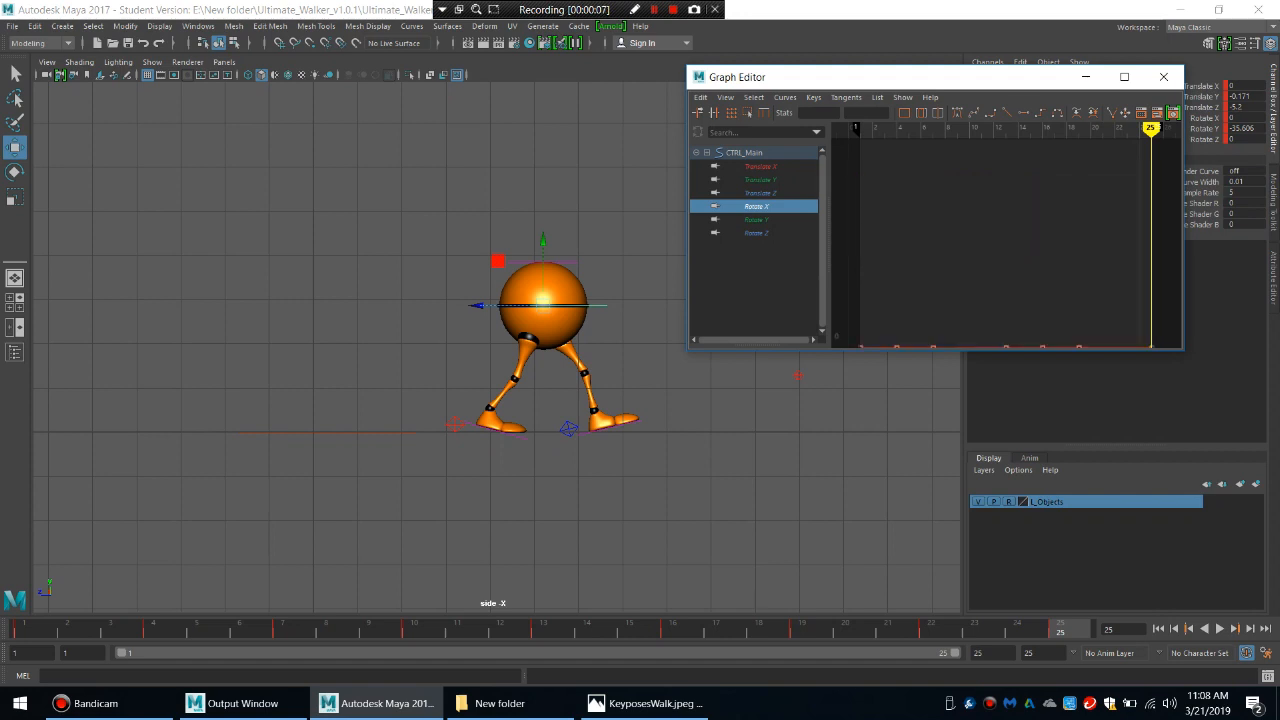
{"action": "left_click", "coordinate": [757, 219]}
{"action": "key", "text": "f"}
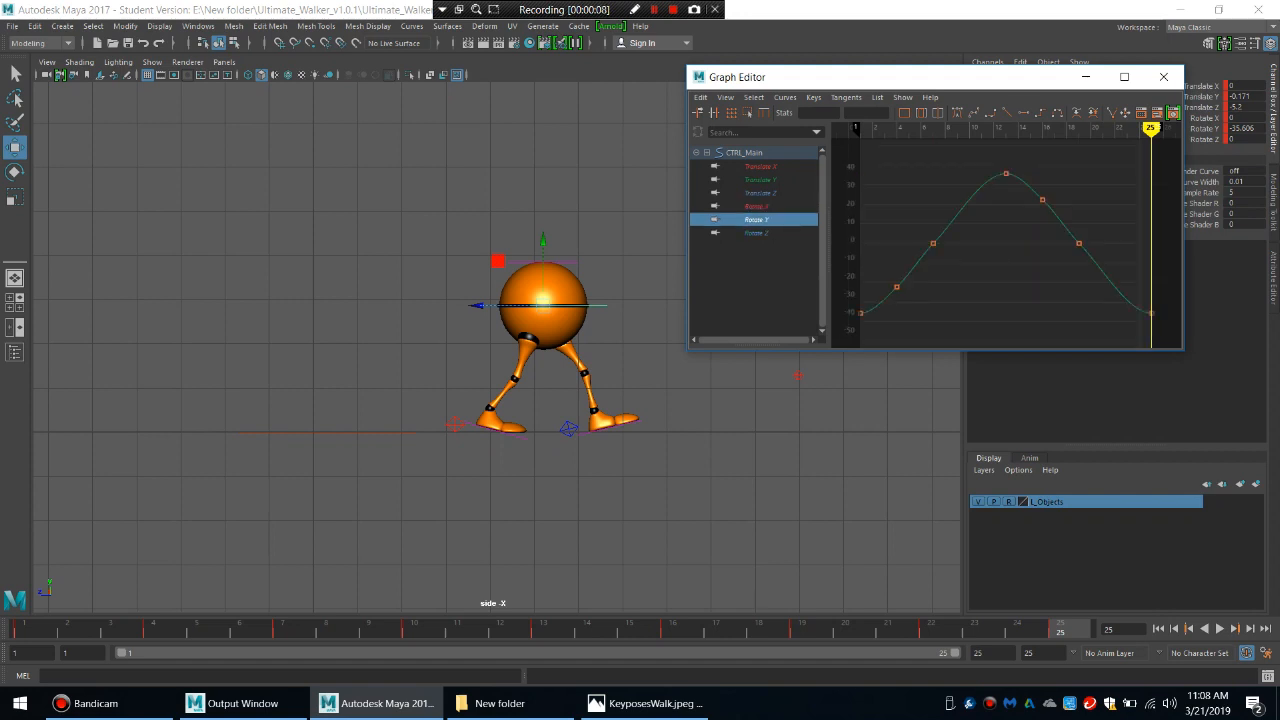
{"action": "left_click_drag", "start_coordinate": [1122, 178], "coordinate": [889, 322]}
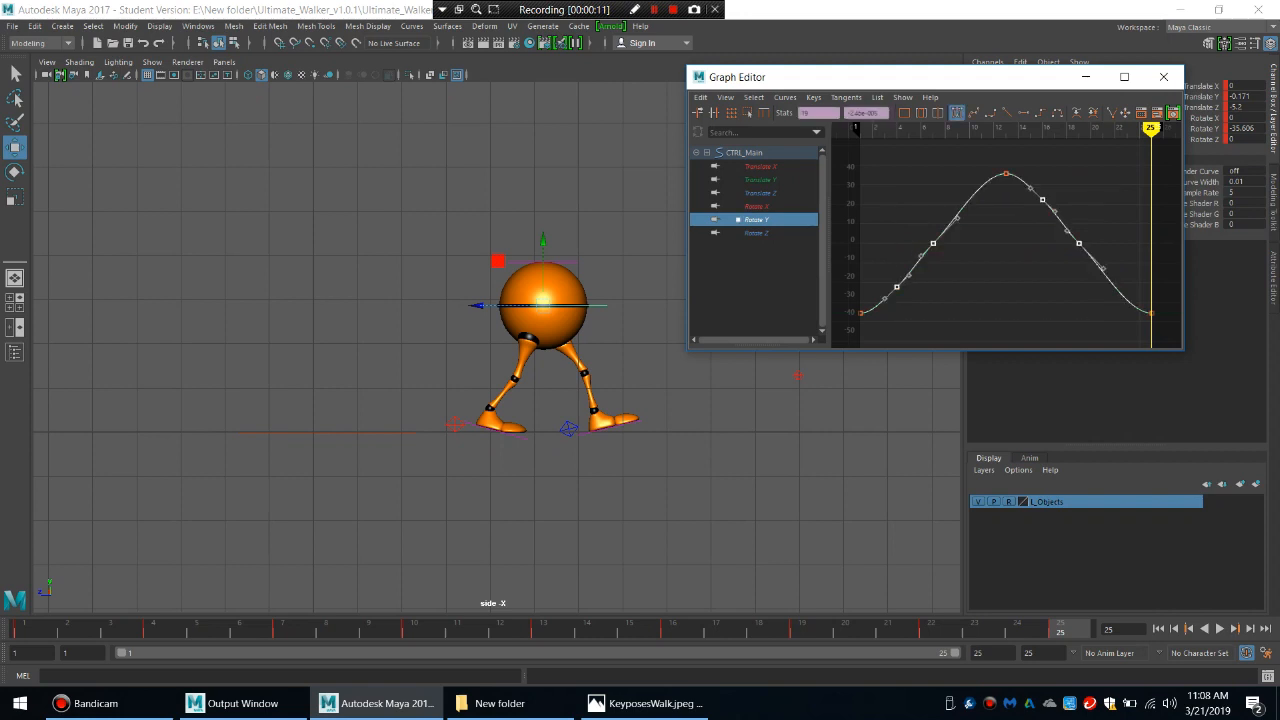
{"action": "key", "text": "Delete"}
Set pre and post infinity to Cycle for the main body control's Translate Y, Rotate Y and Rotate Z curves.
{"action": "left_click", "coordinate": [757, 233]}
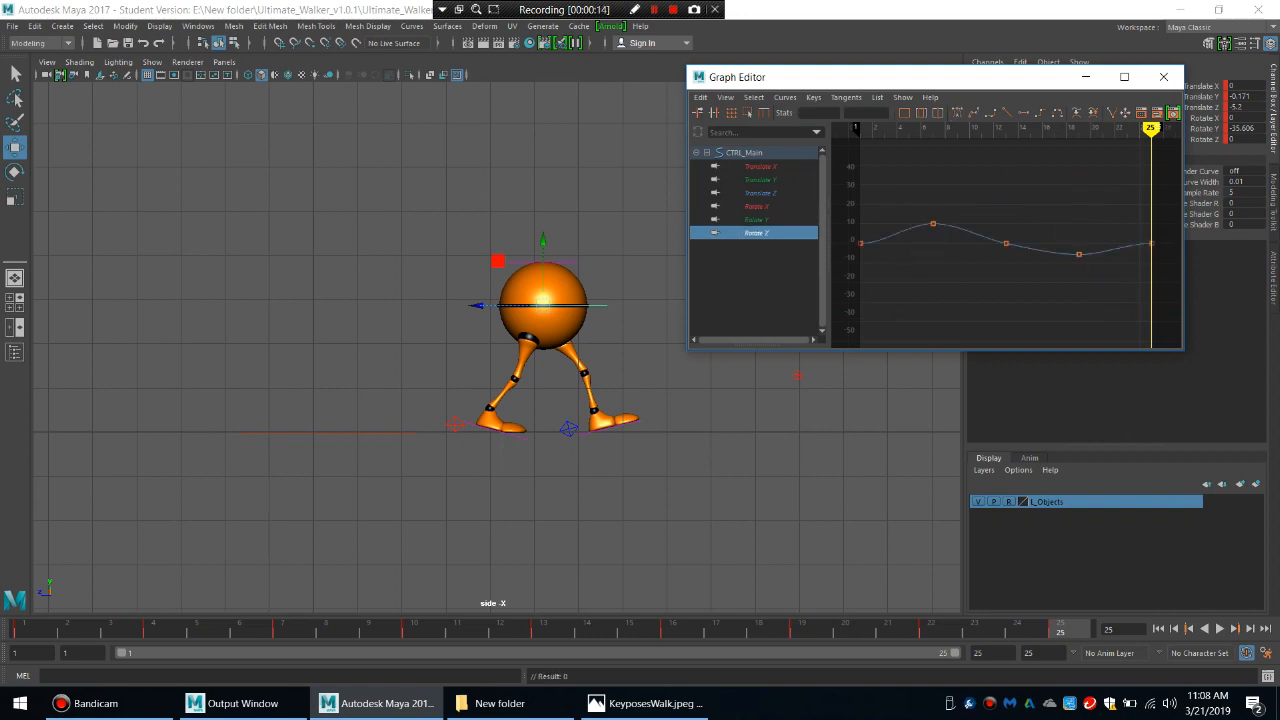
{"action": "left_click", "coordinate": [757, 220], "text": "shift"}
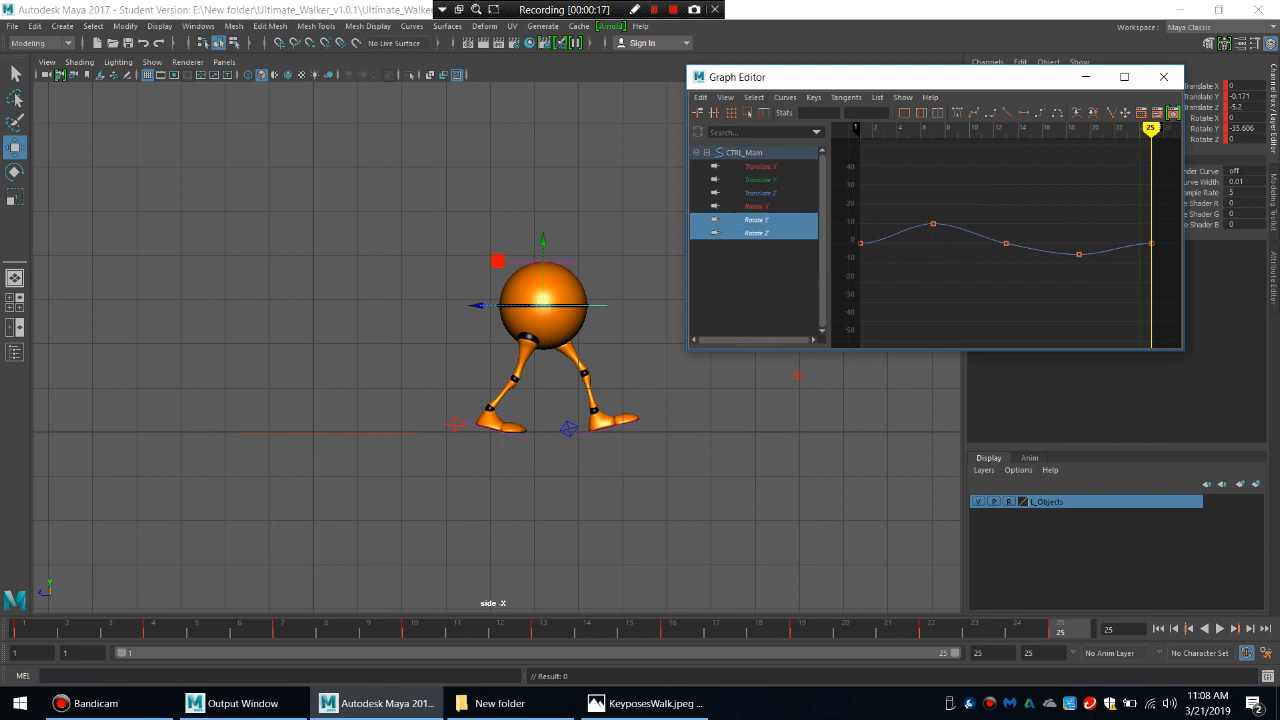
{"action": "left_click", "coordinate": [760, 180], "text": "ctrl"}
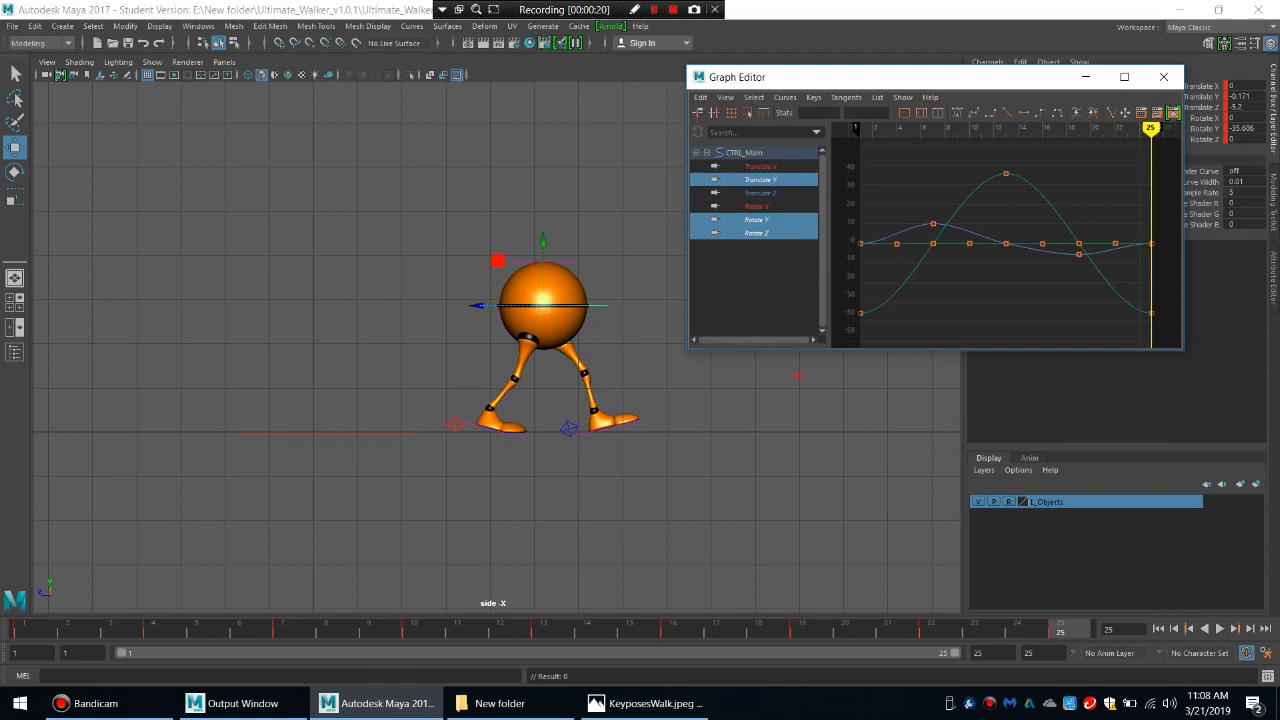
{"action": "left_click", "coordinate": [785, 97]}
{"action": "mouse_move", "coordinate": [805, 134]}
{"action": "left_click", "coordinate": [956, 145]}
{"action": "left_click", "coordinate": [785, 97]}
{"action": "mouse_move", "coordinate": [805, 121]}
{"action": "left_click", "coordinate": [950, 132]}
Isolate the Translate Y curve in the maximized Graph Editor and slope its tangents downward at frames 25 and 1 for a smooth loop.
{"action": "left_click", "coordinate": [760, 180]}
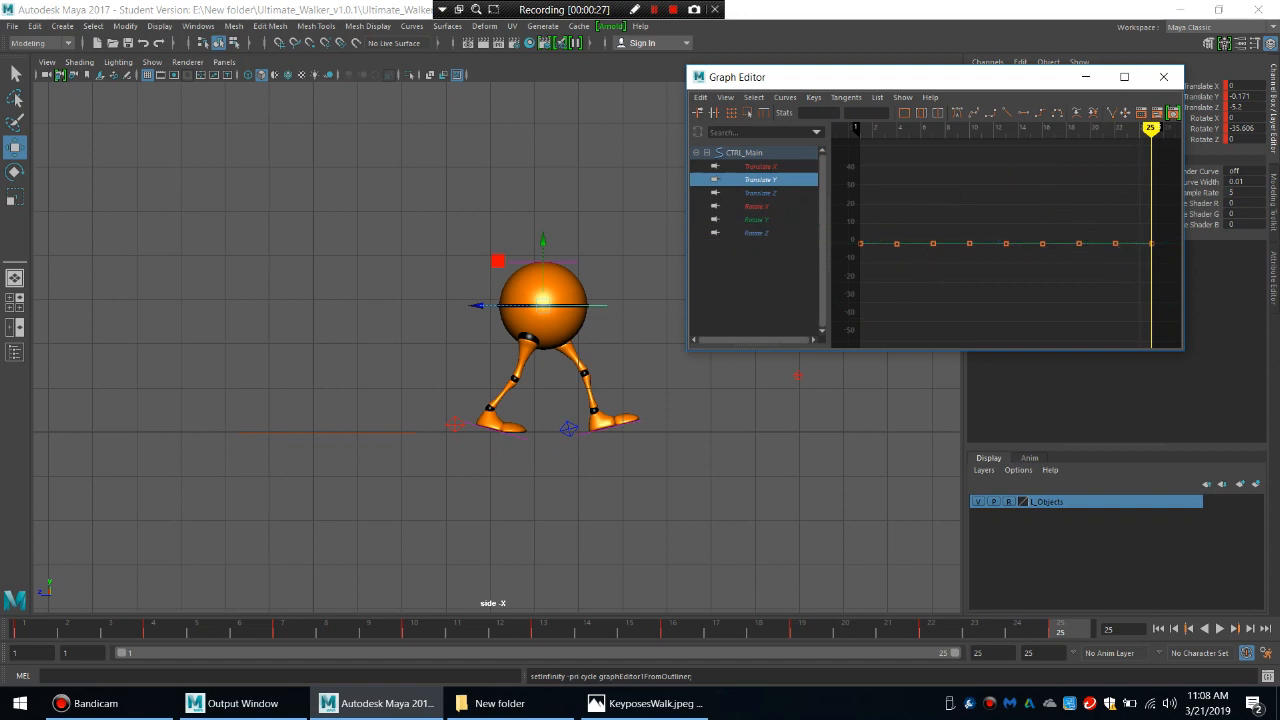
{"action": "key", "text": "f"}
{"action": "left_click_drag", "start_coordinate": [1166, 270], "coordinate": [1118, 243]}
{"action": "left_click", "coordinate": [1124, 76]}
{"action": "left_click_drag", "start_coordinate": [1156, 436], "coordinate": [1155, 369]}
{"action": "left_click", "coordinate": [239, 405]}
{"action": "left_click_drag", "start_coordinate": [287, 391], "coordinate": [252, 438]}
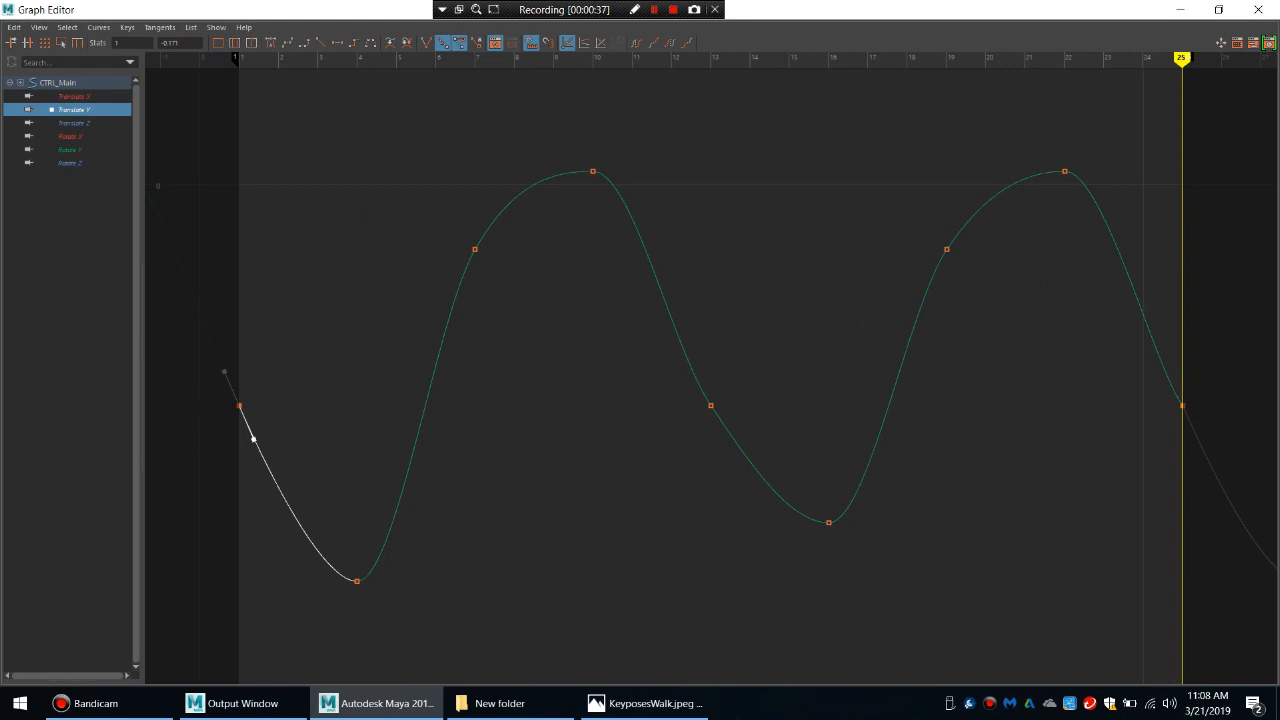
Check the Rotate Y curve, then isolate Rotate Z and slope its frame 25 tangent upward through the key.
{"action": "left_click", "coordinate": [75, 123]}
{"action": "left_click", "coordinate": [70, 136]}
{"action": "left_click", "coordinate": [70, 150]}
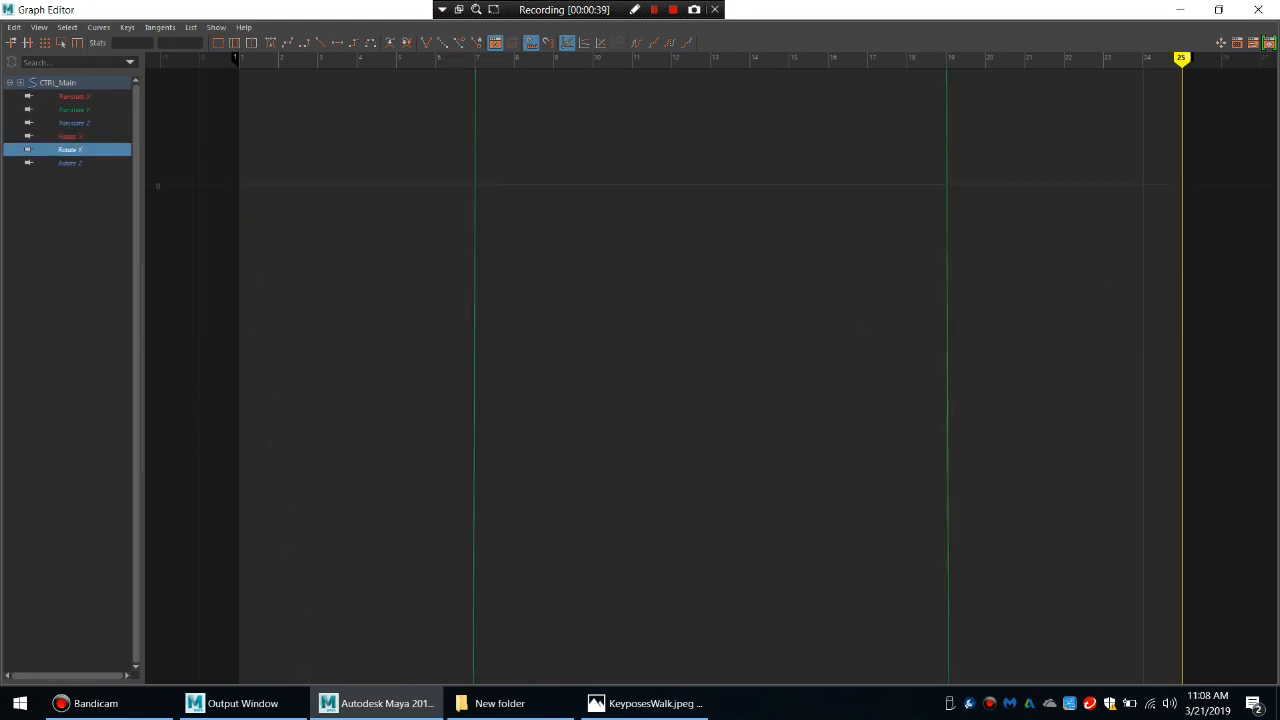
{"action": "key", "text": "f"}
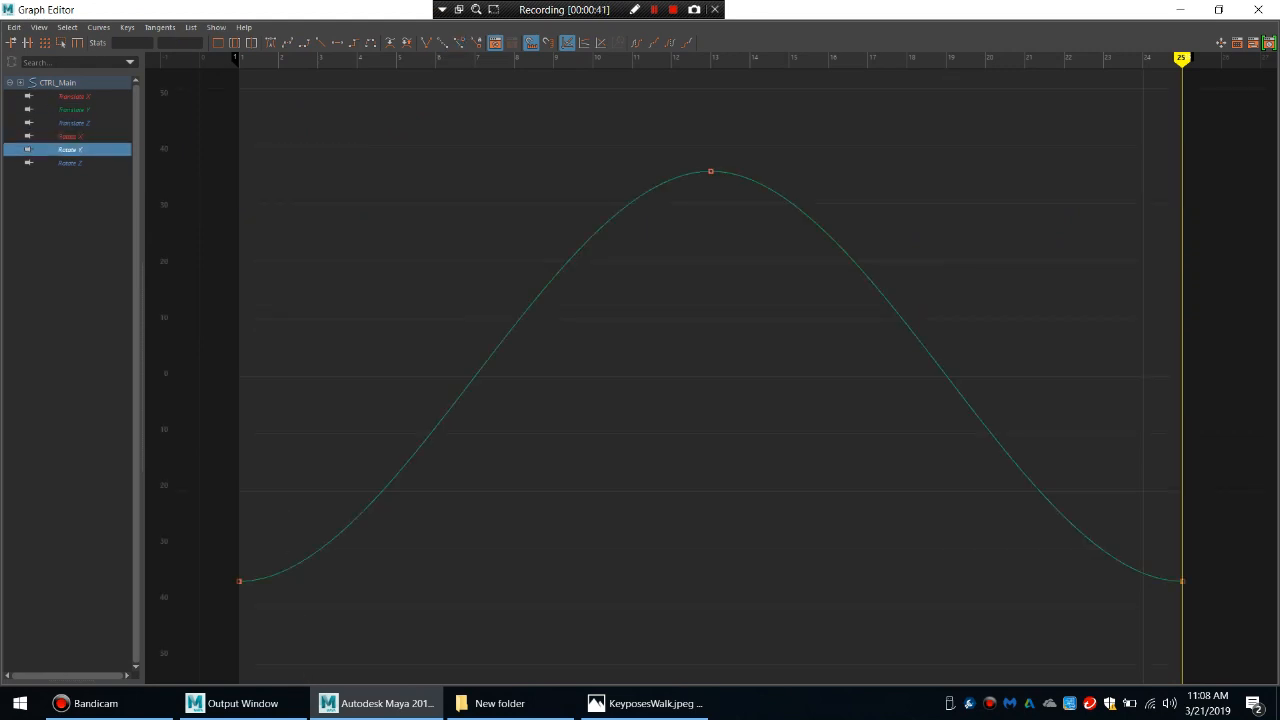
{"action": "left_click", "coordinate": [70, 163]}
{"action": "key", "text": "f"}
{"action": "left_click_drag", "start_coordinate": [1235, 379], "coordinate": [1162, 452]}
{"action": "left_click_drag", "start_coordinate": [1123, 392], "coordinate": [1092, 449]}
{"action": "middle_click_drag", "start_coordinate": [1104, 434], "coordinate": [1123, 481]}
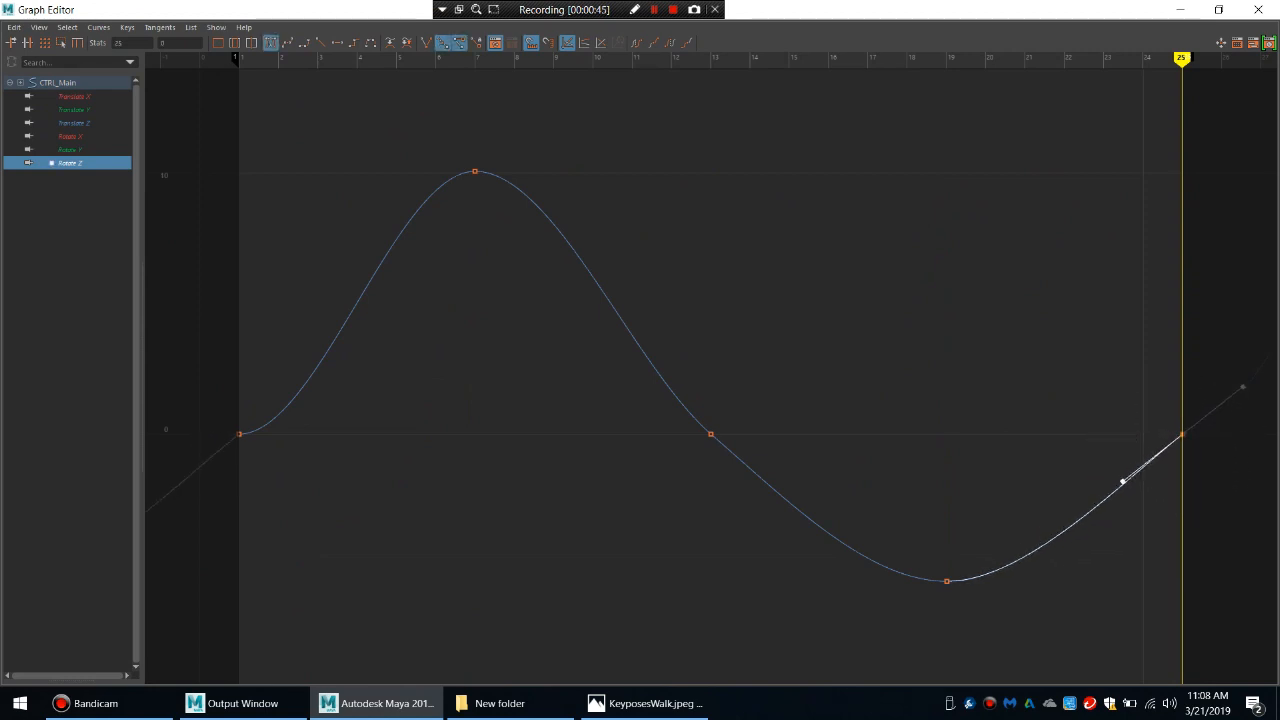
Steepen the Rotate Z tangent at frame 1 and compare its slope with the tangent at frame 25.
{"action": "left_click", "coordinate": [239, 434]}
{"action": "left_click", "coordinate": [317, 433]}
{"action": "middle_click_drag", "start_coordinate": [317, 433], "coordinate": [296, 365]}
{"action": "left_click", "coordinate": [340, 385]}
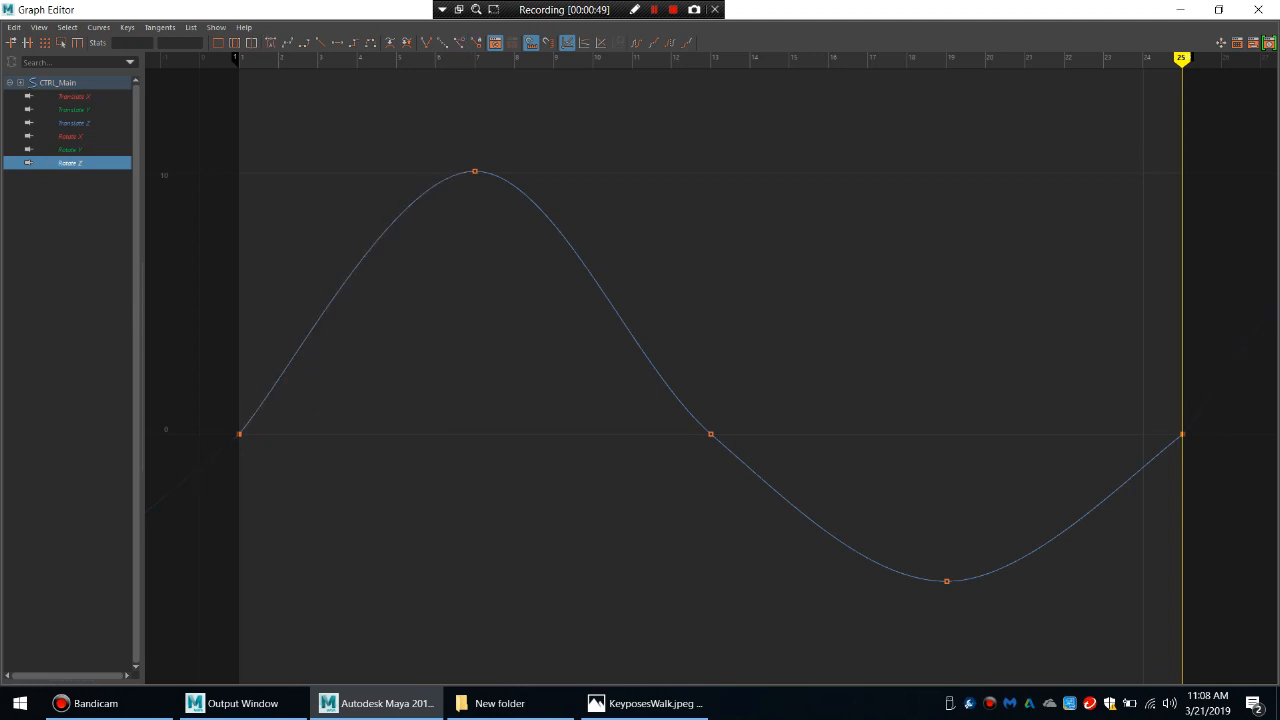
{"action": "left_click", "coordinate": [1182, 434]}
{"action": "left_click", "coordinate": [1125, 481]}
{"action": "left_click", "coordinate": [239, 434]}
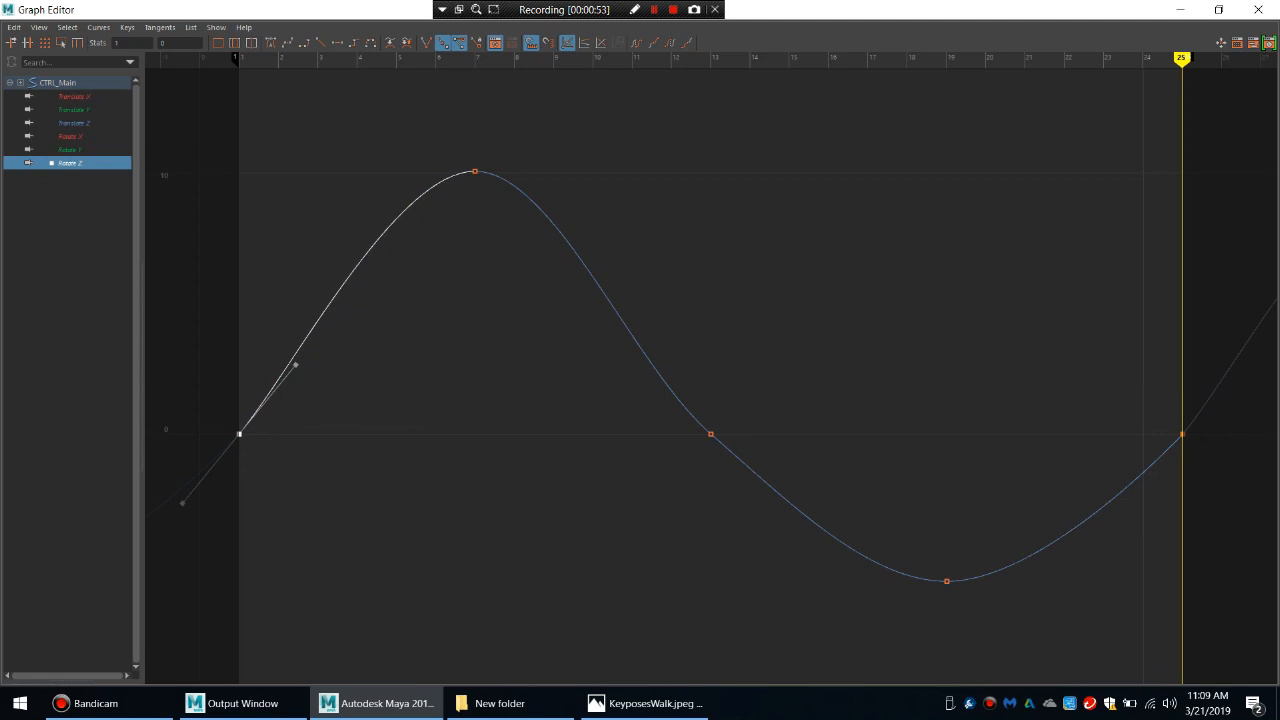
{"action": "left_click", "coordinate": [325, 405]}
Isolate and frame the main body control's Translate Z curve and return the Graph Editor to its smaller window size.
{"action": "left_click", "coordinate": [74, 123]}
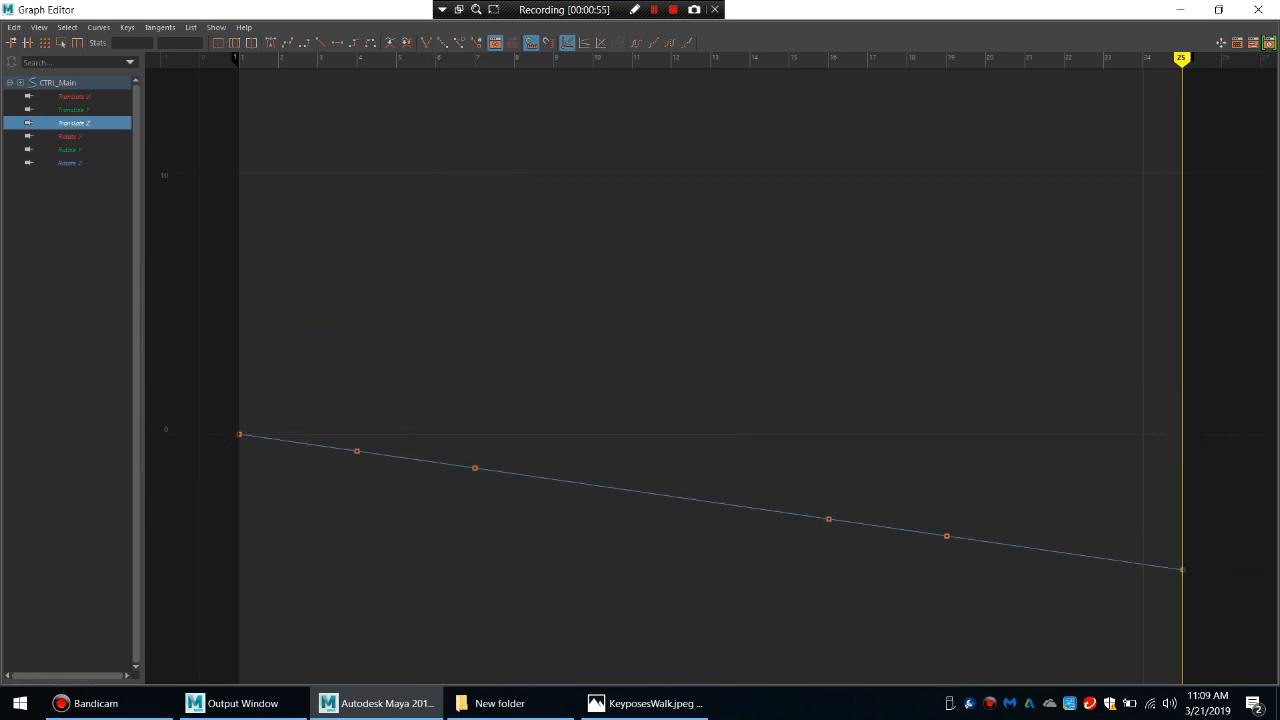
{"action": "key", "text": "f"}
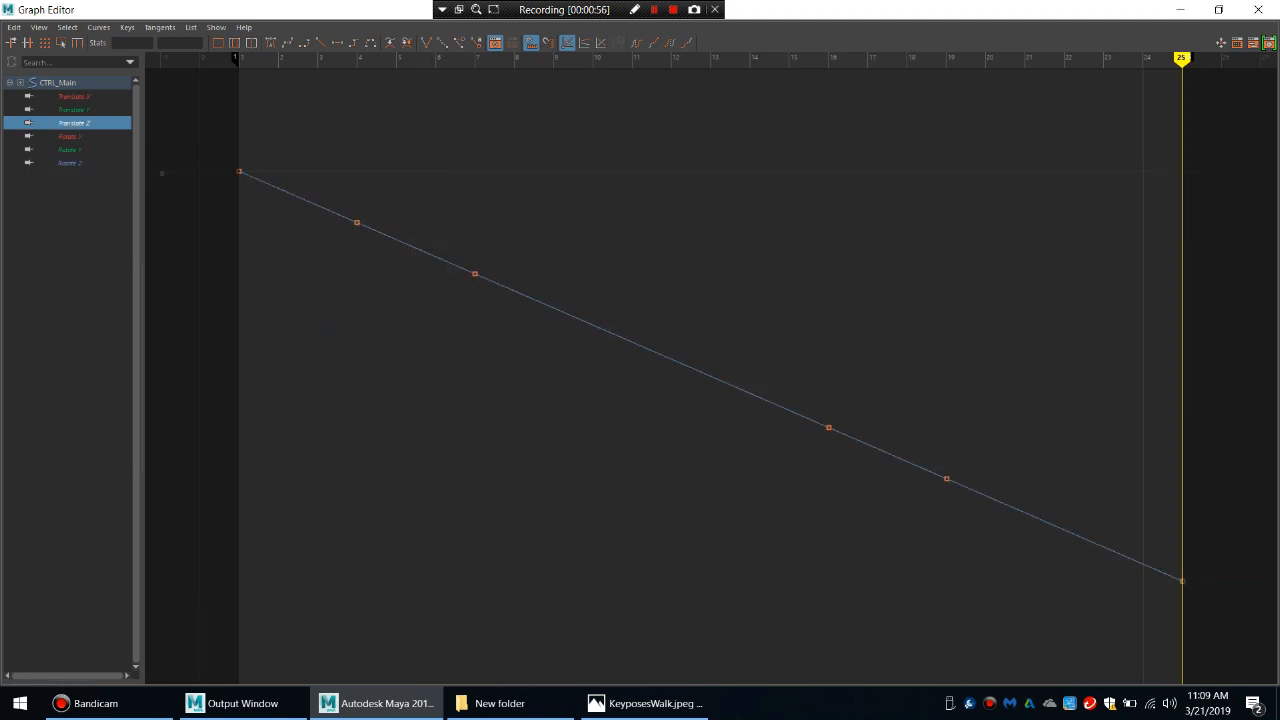
{"action": "left_click", "coordinate": [1218, 9]}
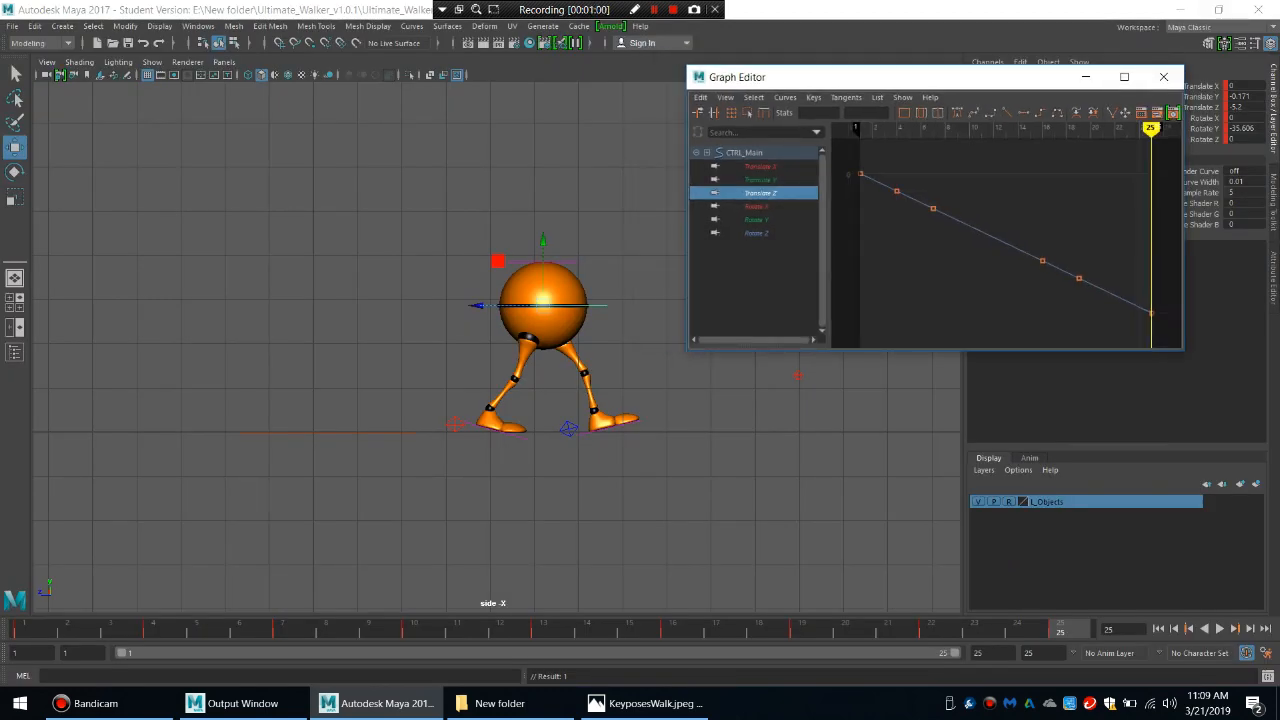
Delete the in-between keys on the main body control's Translate Z curve and set its post infinity to Cycle with Offset.
{"action": "left_click_drag", "start_coordinate": [886, 166], "coordinate": [1157, 288]}
{"action": "key", "text": "Delete"}
{"action": "left_click", "coordinate": [785, 97]}
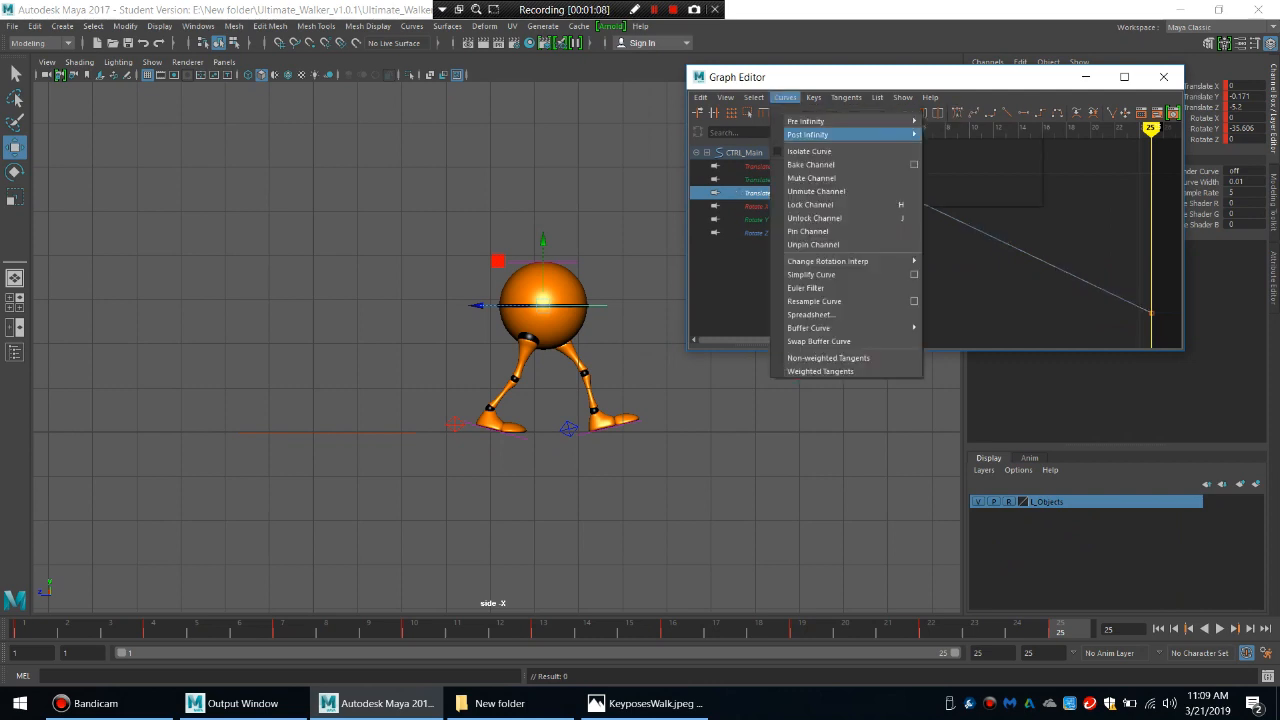
{"action": "mouse_move", "coordinate": [810, 134]}
{"action": "left_click", "coordinate": [967, 159]}
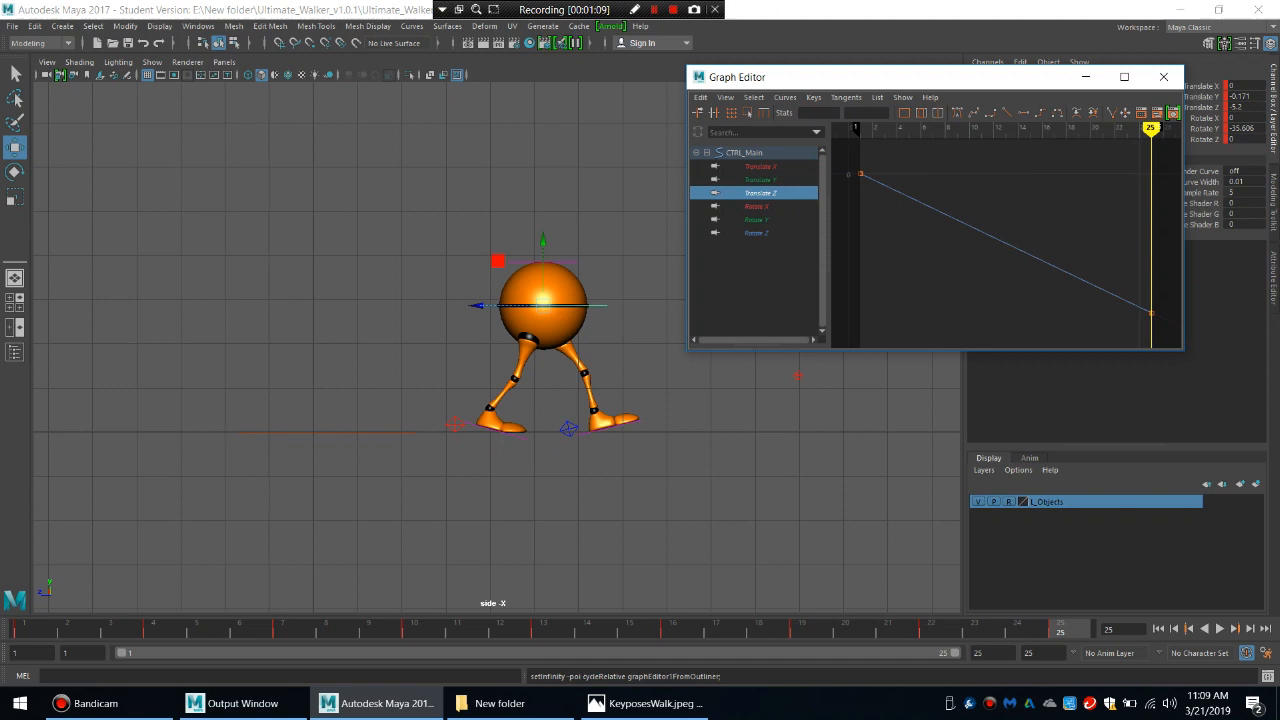
Inspect how the Translate Z curve continues past frame 25, then play back the walk and return to frame 1.
{"action": "left_click", "coordinate": [1123, 77]}
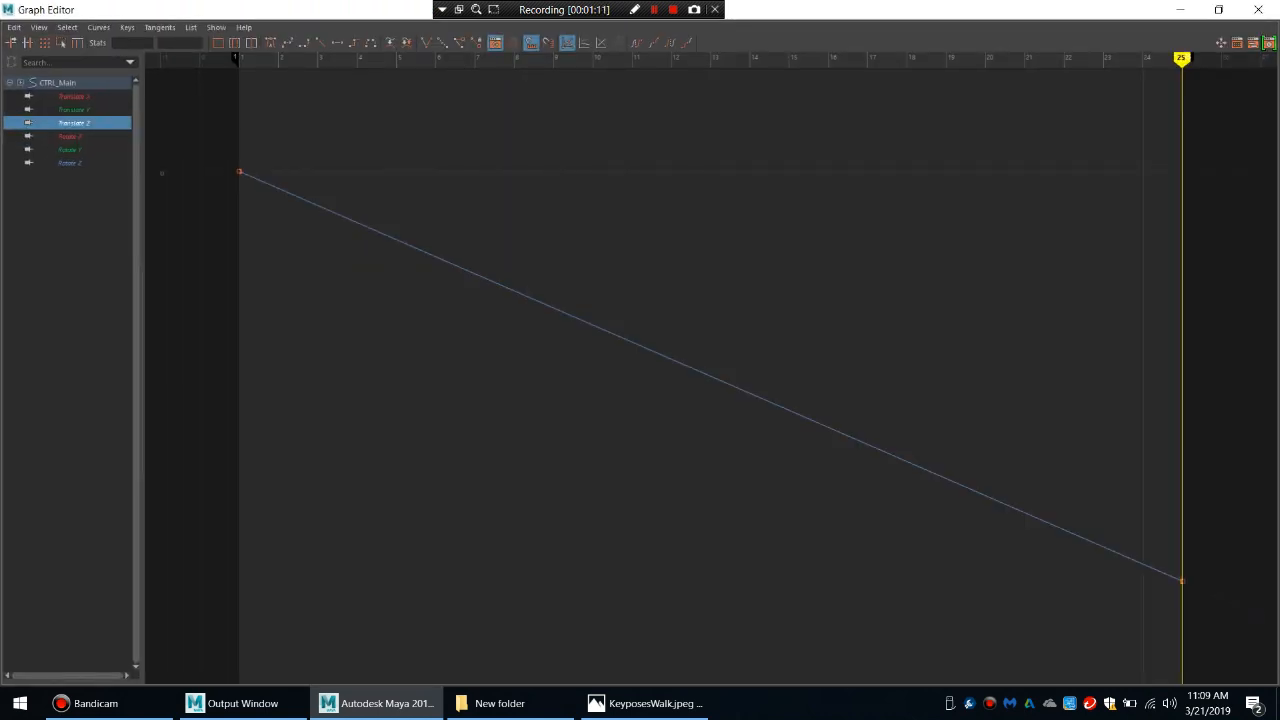
{"action": "scroll", "coordinate": [711, 376], "scroll_direction": "down", "scroll_amount": 10}
{"action": "scroll", "coordinate": [711, 376], "scroll_direction": "up", "scroll_amount": 1}
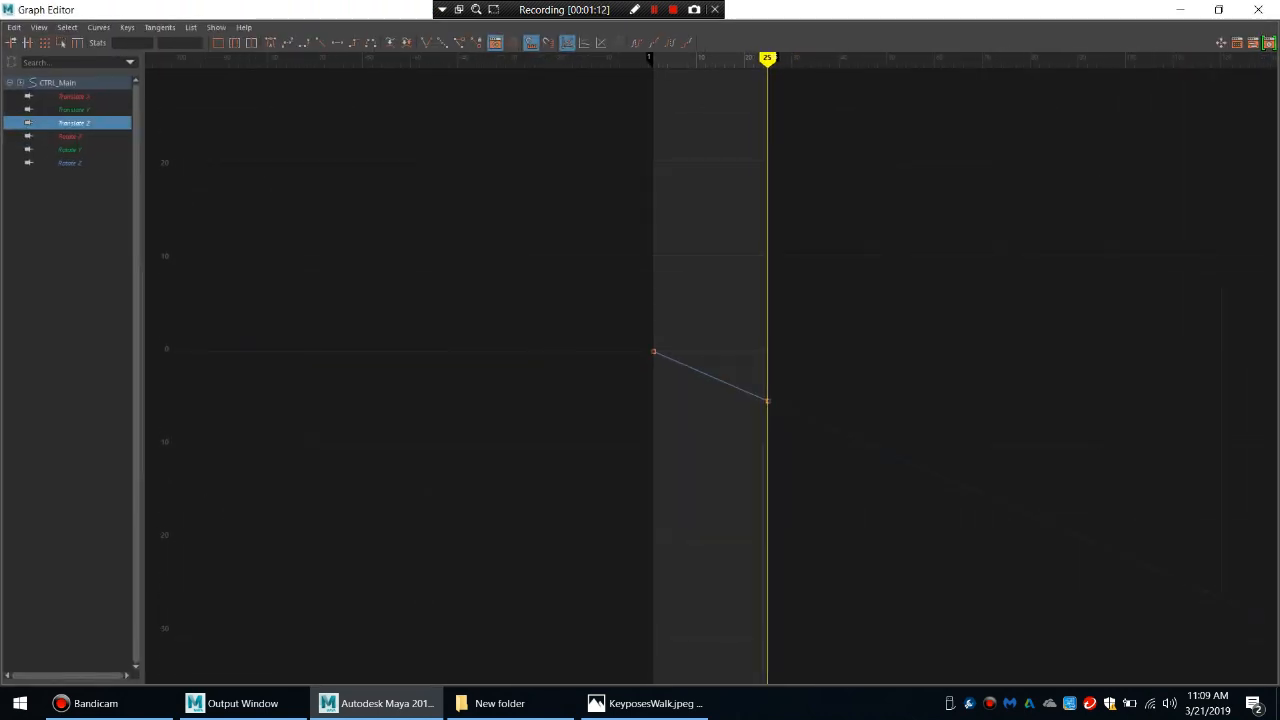
{"action": "left_click", "coordinate": [1218, 9]}
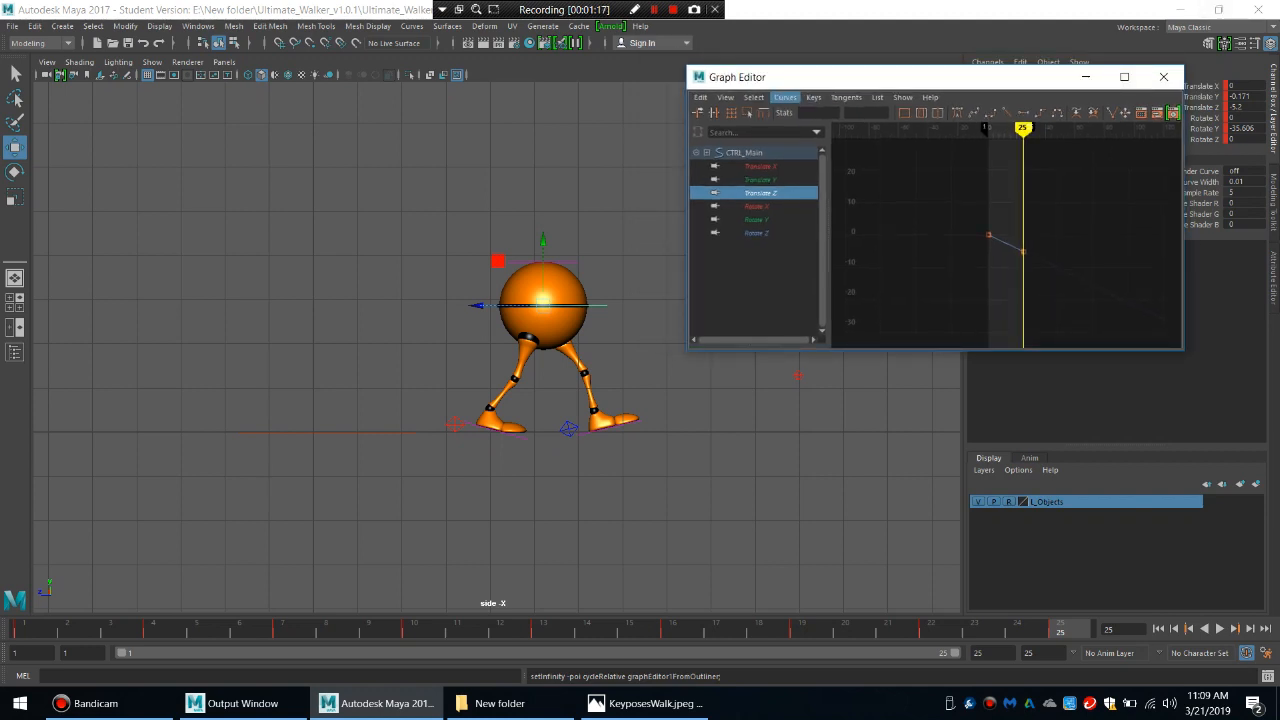
{"action": "key", "text": "alt+v"}
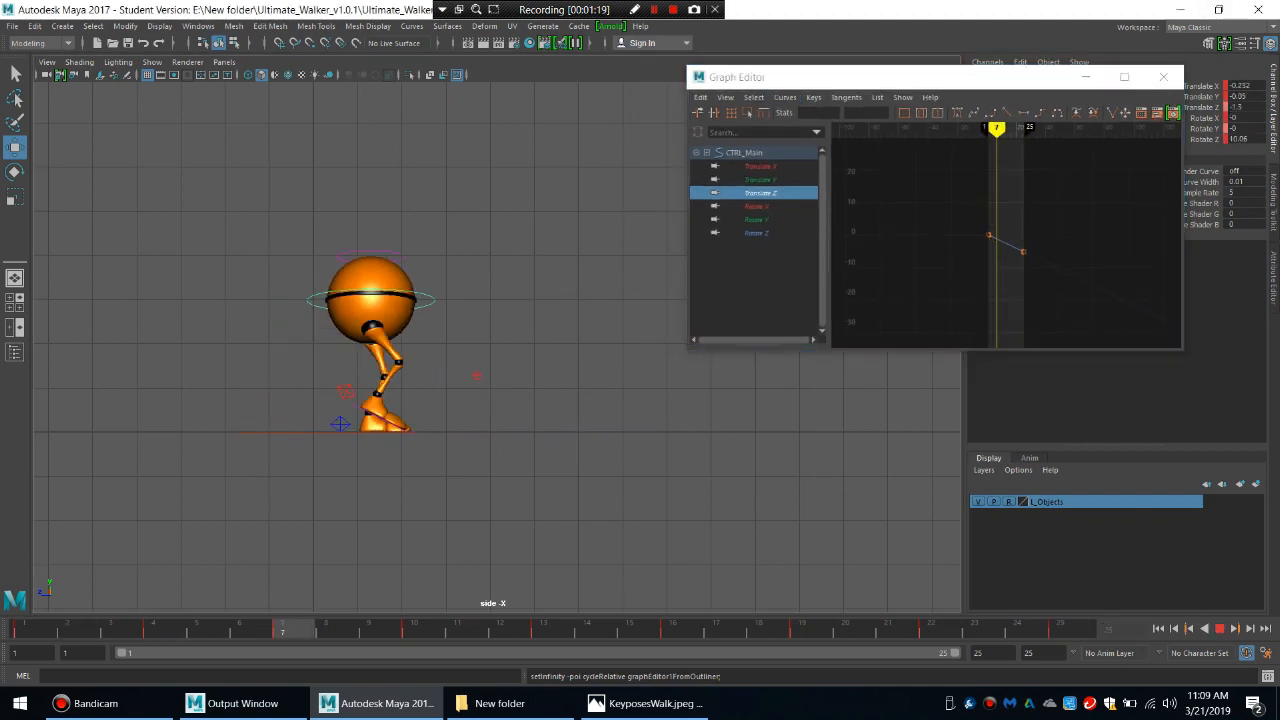
{"action": "key", "text": "alt+v"}
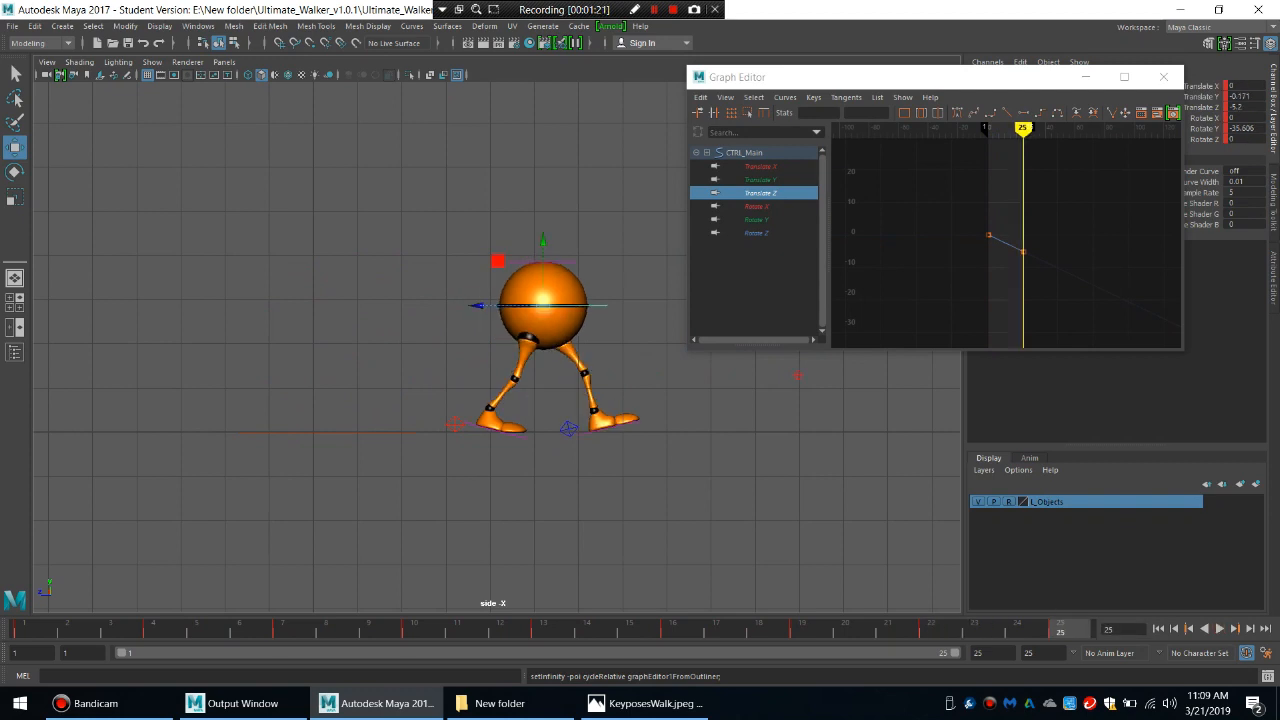
{"action": "key", "text": "alt+shift+v"}
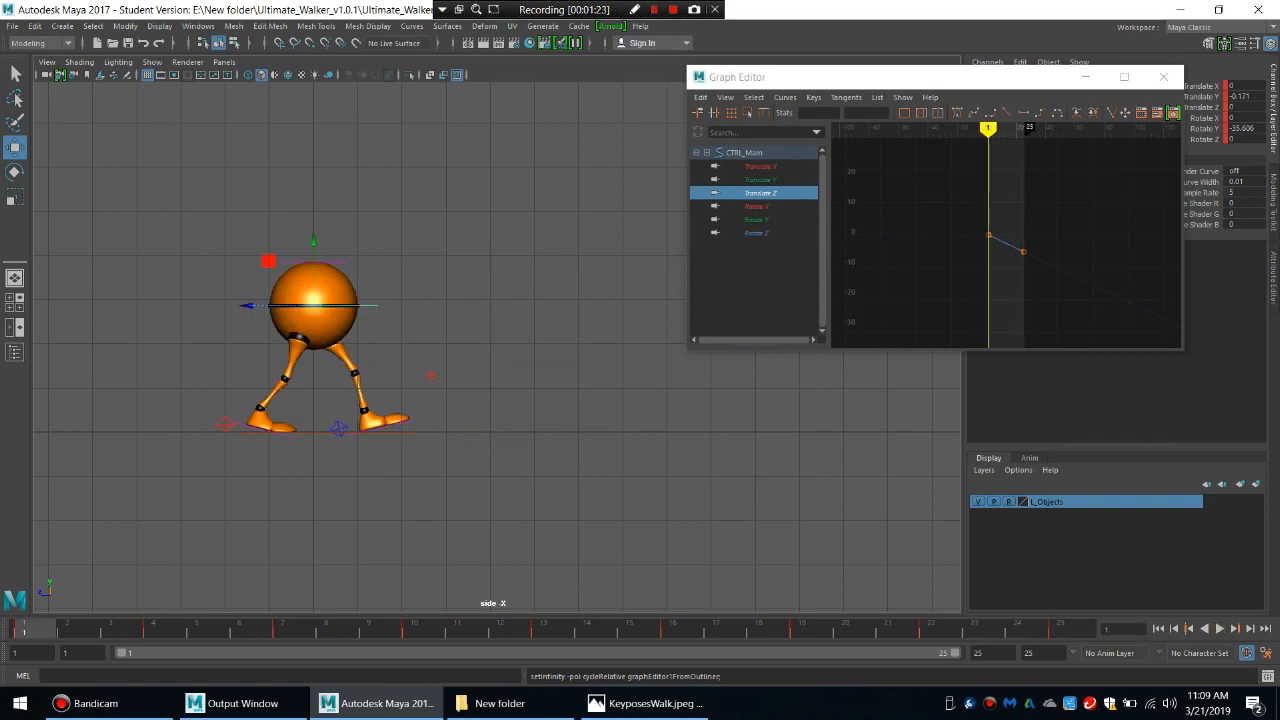
Select the right heel control and examine its Translate Y, Rotate X, Rotate Y and Rotate Z curves.
{"action": "left_click", "coordinate": [276, 433]}
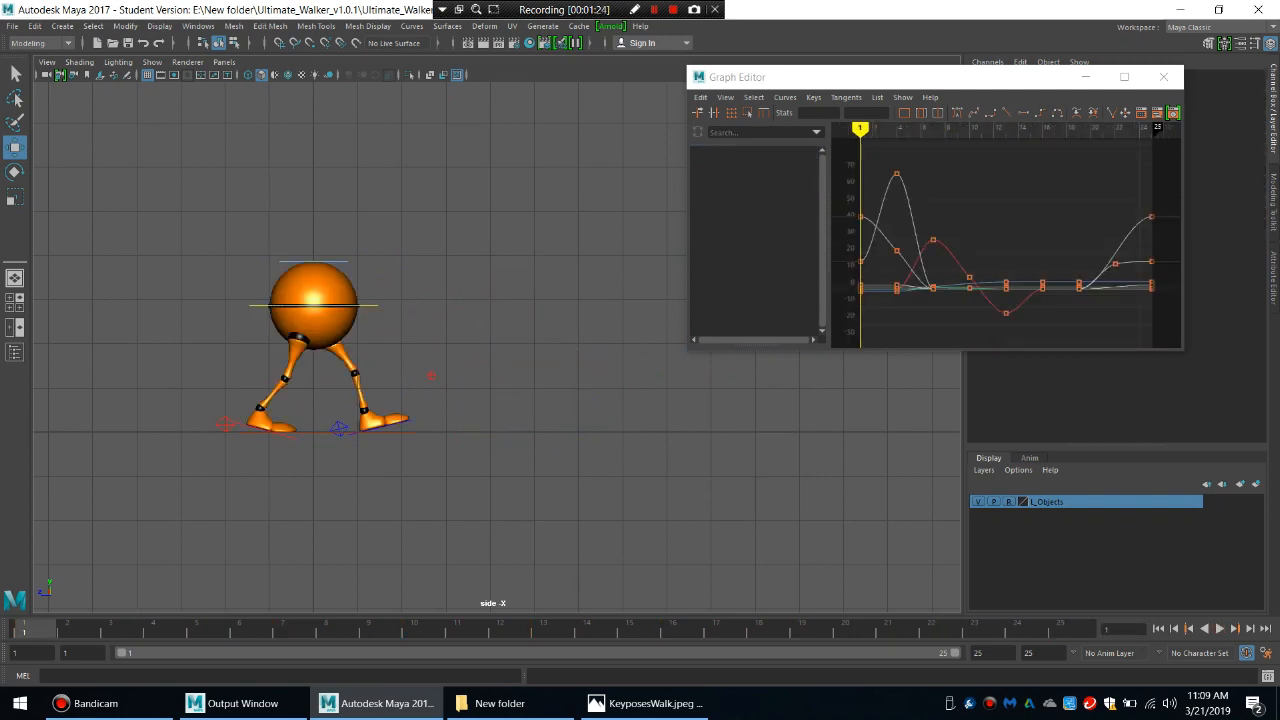
{"action": "left_click", "coordinate": [225, 424]}
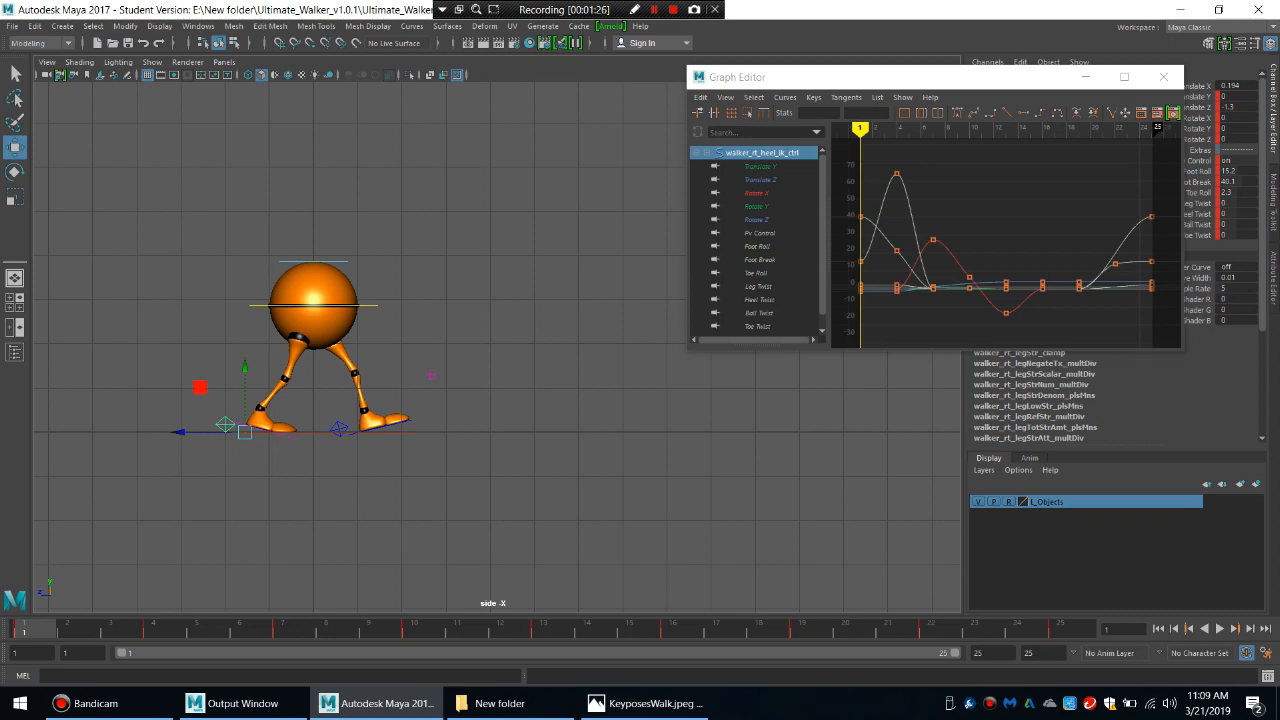
{"action": "left_click", "coordinate": [760, 167]}
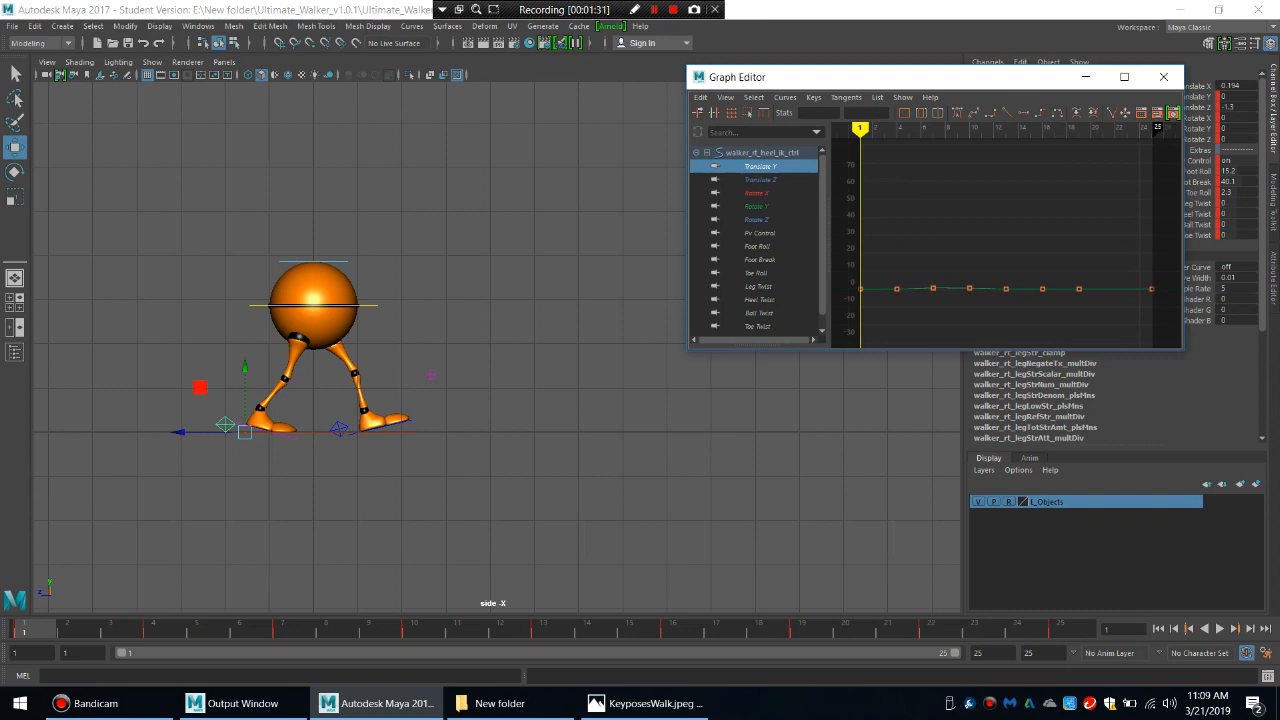
{"action": "left_click", "coordinate": [757, 193]}
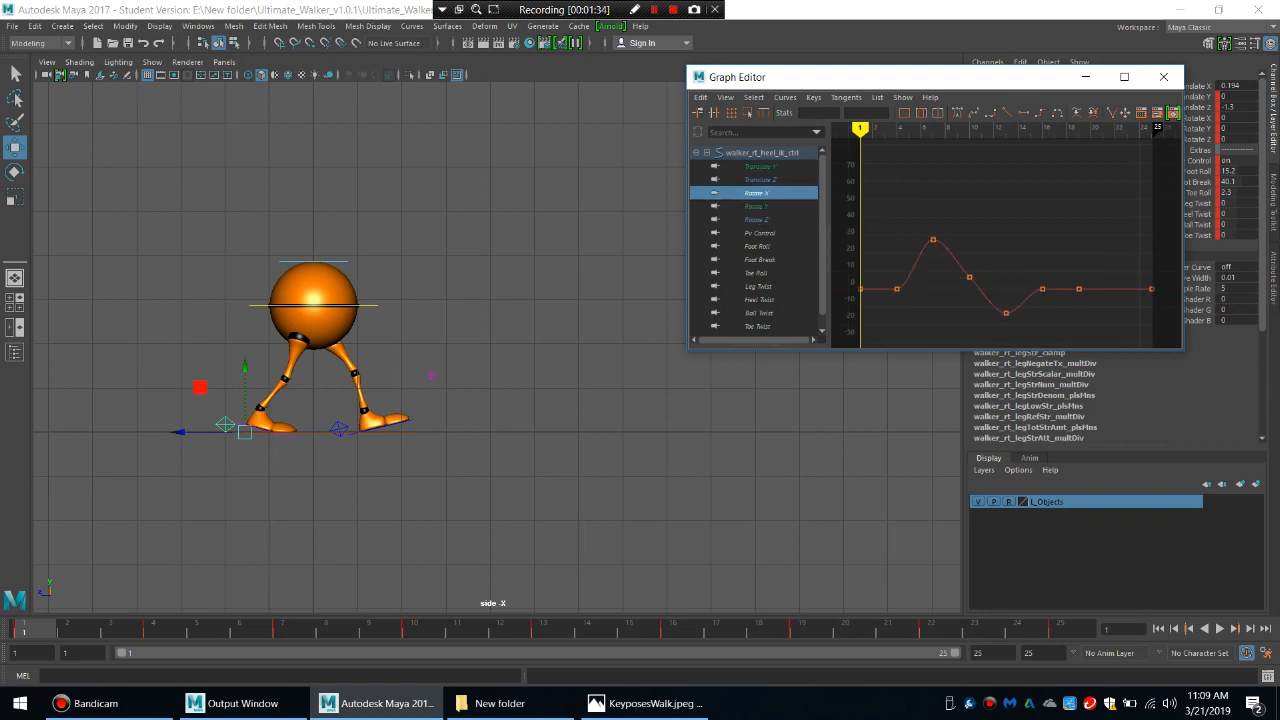
{"action": "left_click", "coordinate": [757, 206]}
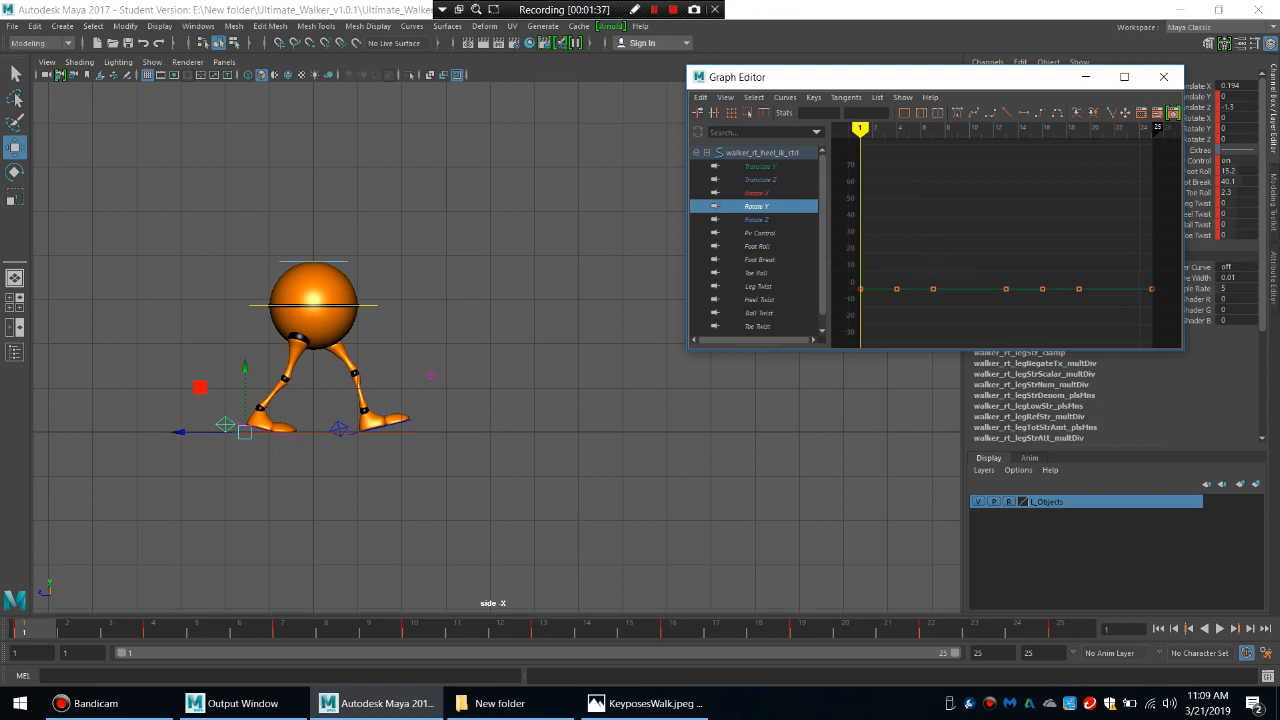
{"action": "left_click", "coordinate": [757, 219]}
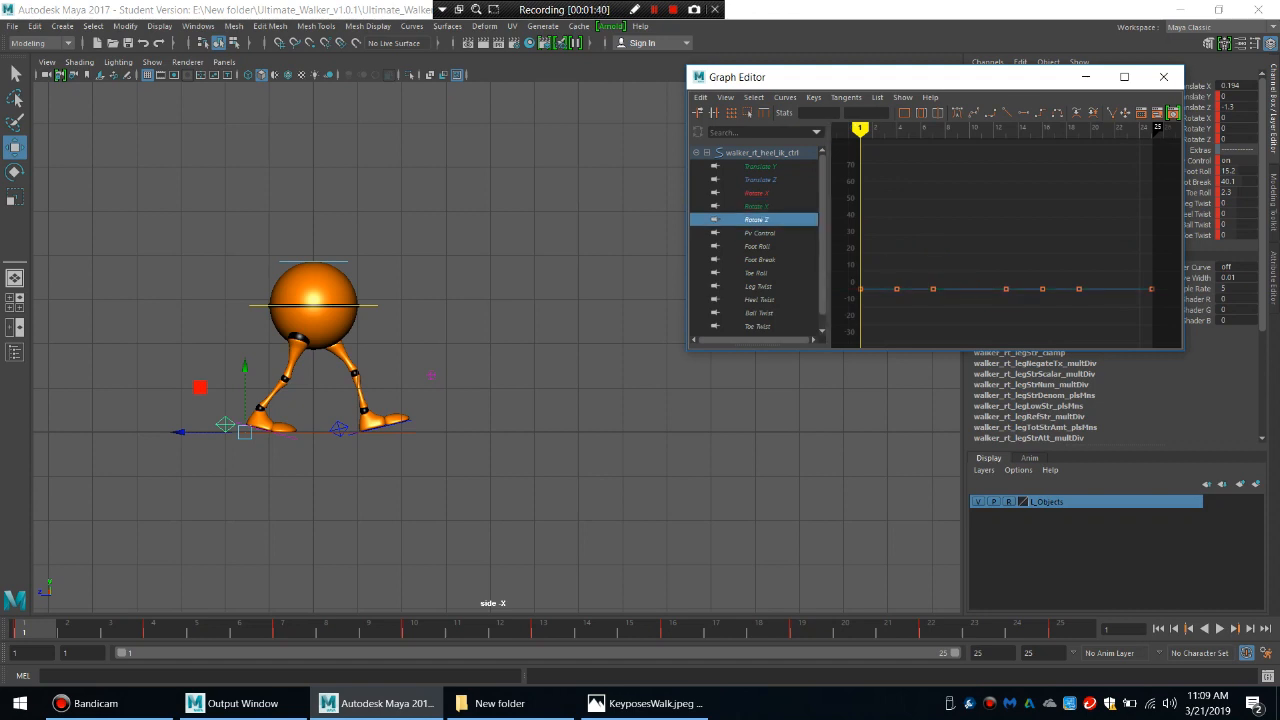
{"action": "key", "text": "f"}
{"action": "left_click", "coordinate": [757, 193]}
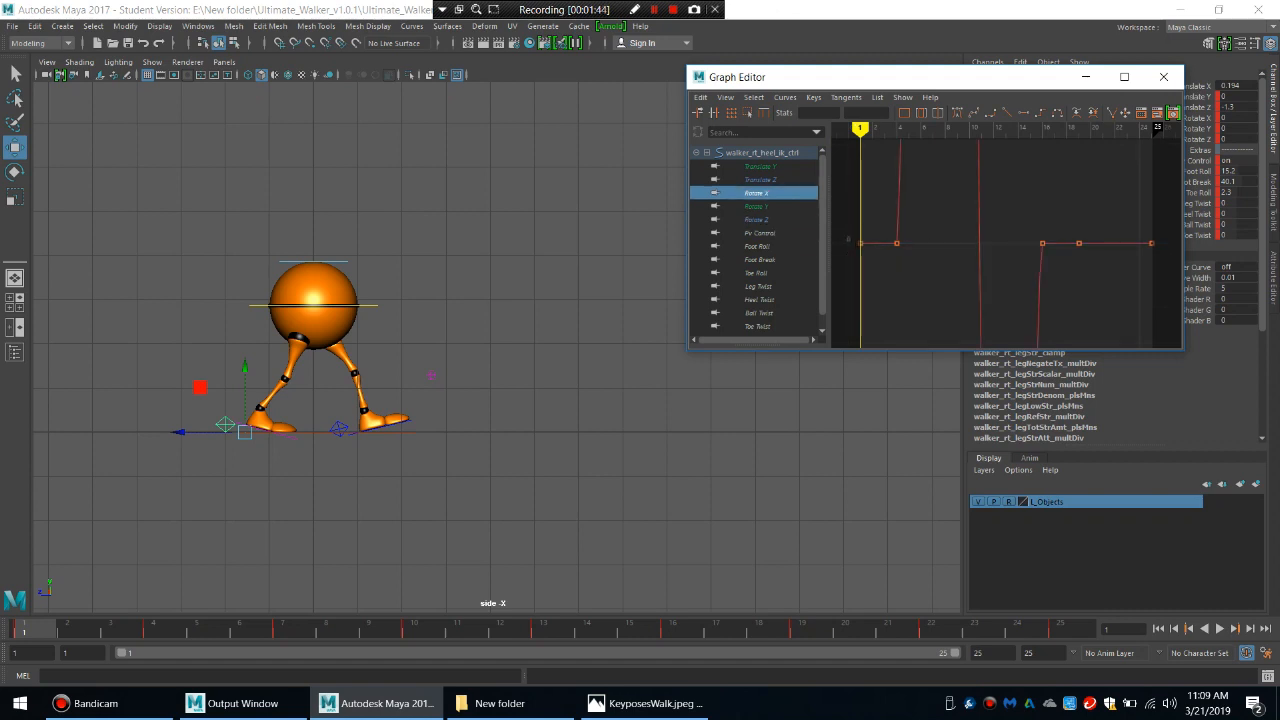
{"action": "key", "text": "f"}
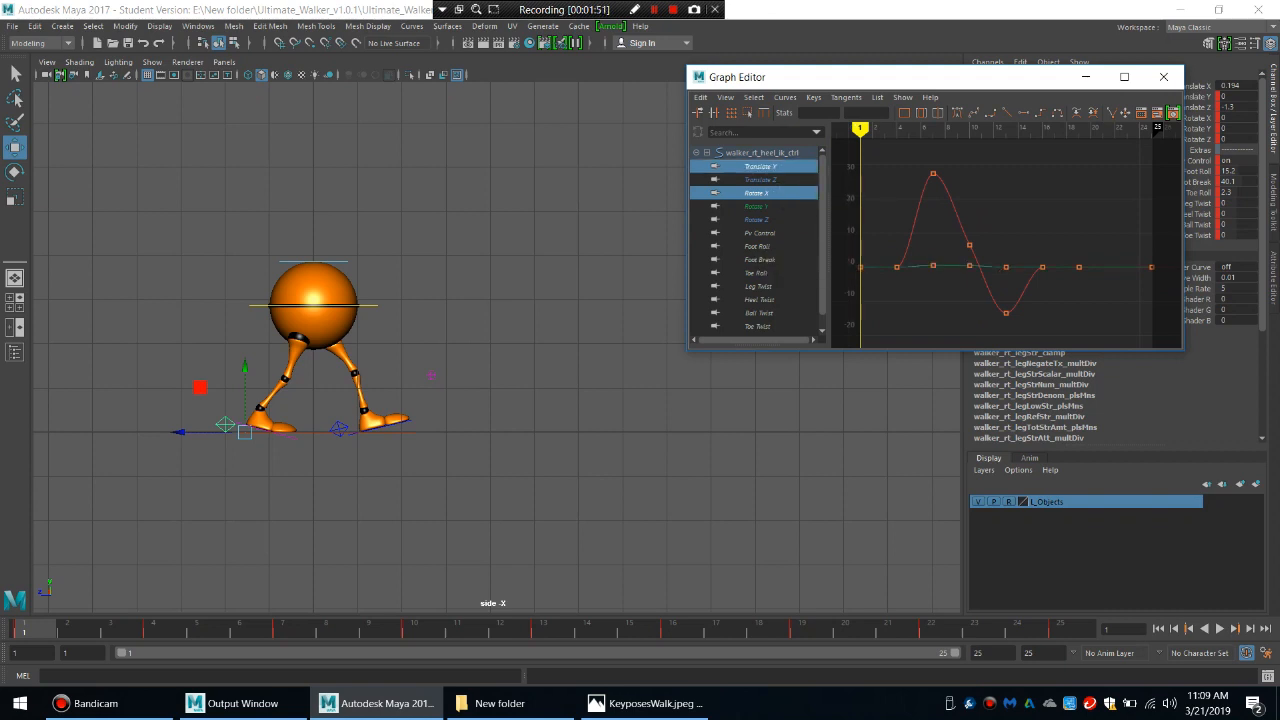
Set pre and post infinity to Cycle on the right heel's Translate Y, Rotate X, Foot Roll, Foot Break and Toe Roll curves.
{"action": "left_click", "coordinate": [757, 246], "text": "ctrl"}
{"action": "left_click", "coordinate": [759, 260], "text": "ctrl"}
{"action": "left_click", "coordinate": [756, 273], "text": "ctrl"}
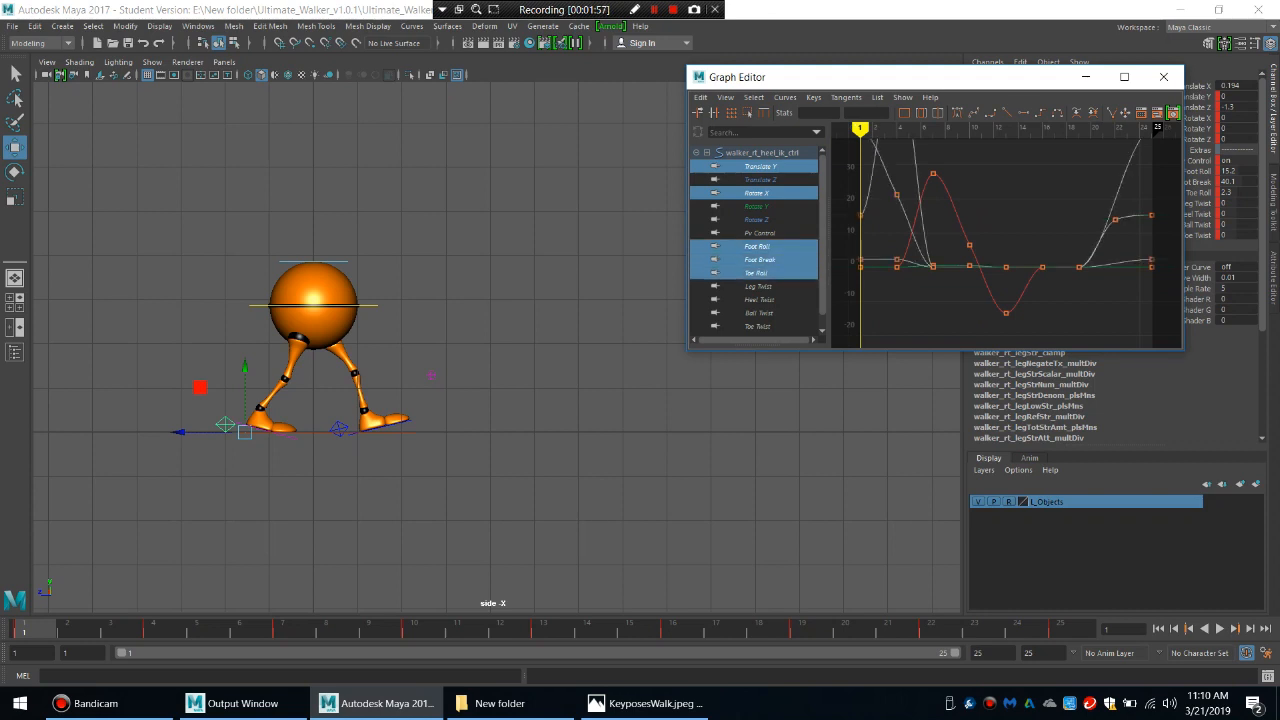
{"action": "key", "text": "f"}
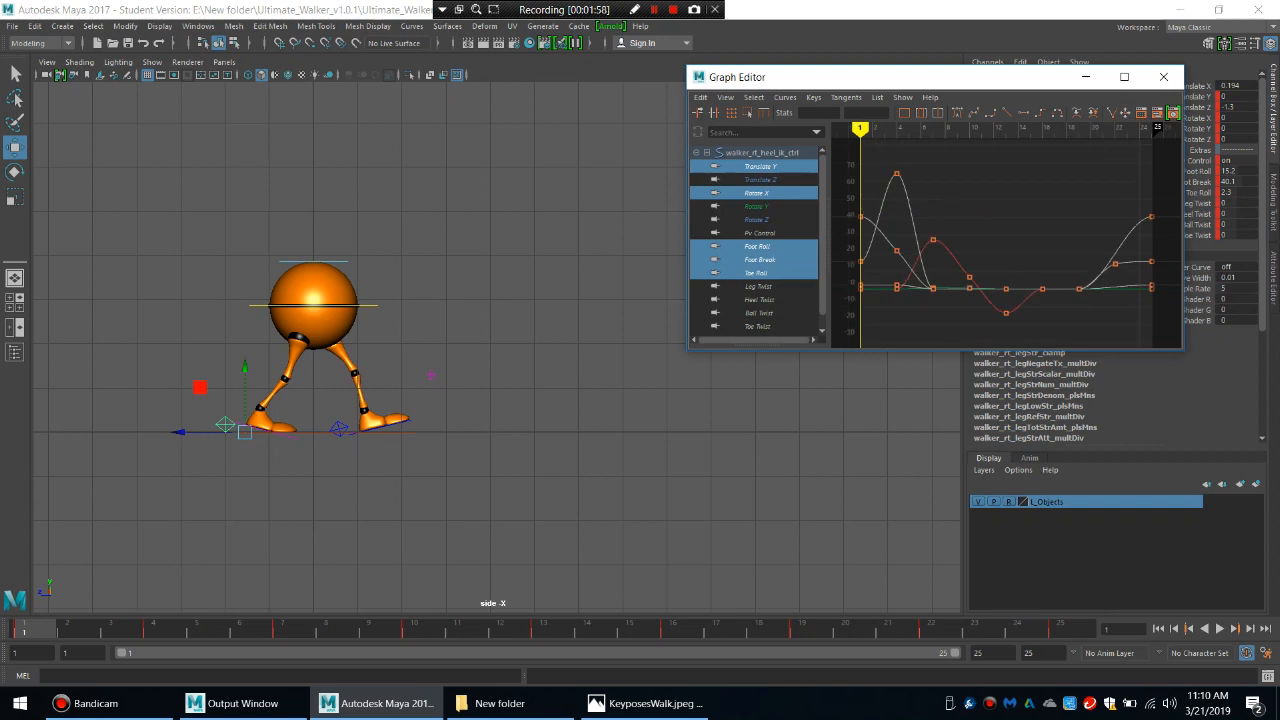
{"action": "left_click", "coordinate": [785, 97]}
{"action": "mouse_move", "coordinate": [840, 131]}
{"action": "left_click", "coordinate": [960, 140]}
{"action": "left_click", "coordinate": [785, 97]}
{"action": "left_click", "coordinate": [960, 131]}
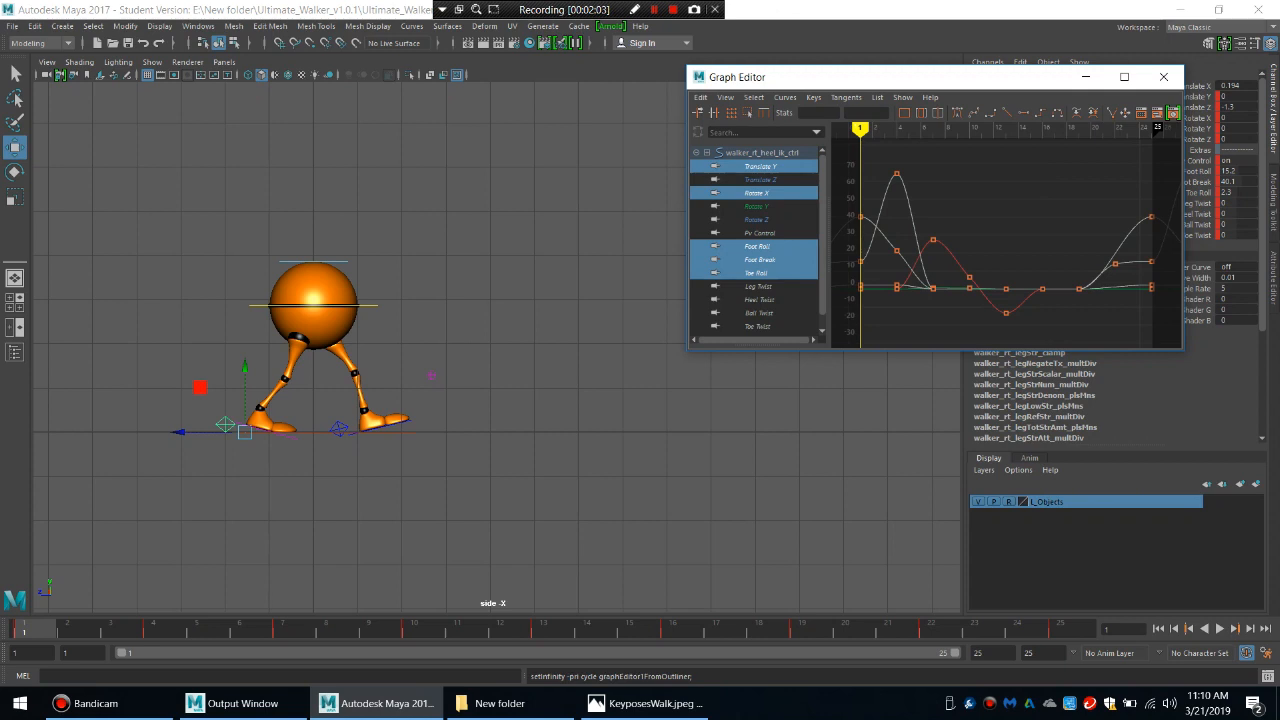
Isolate and frame the right heel's Translate Z curve and set its post infinity to Cycle with Offset.
{"action": "left_click", "coordinate": [761, 180]}
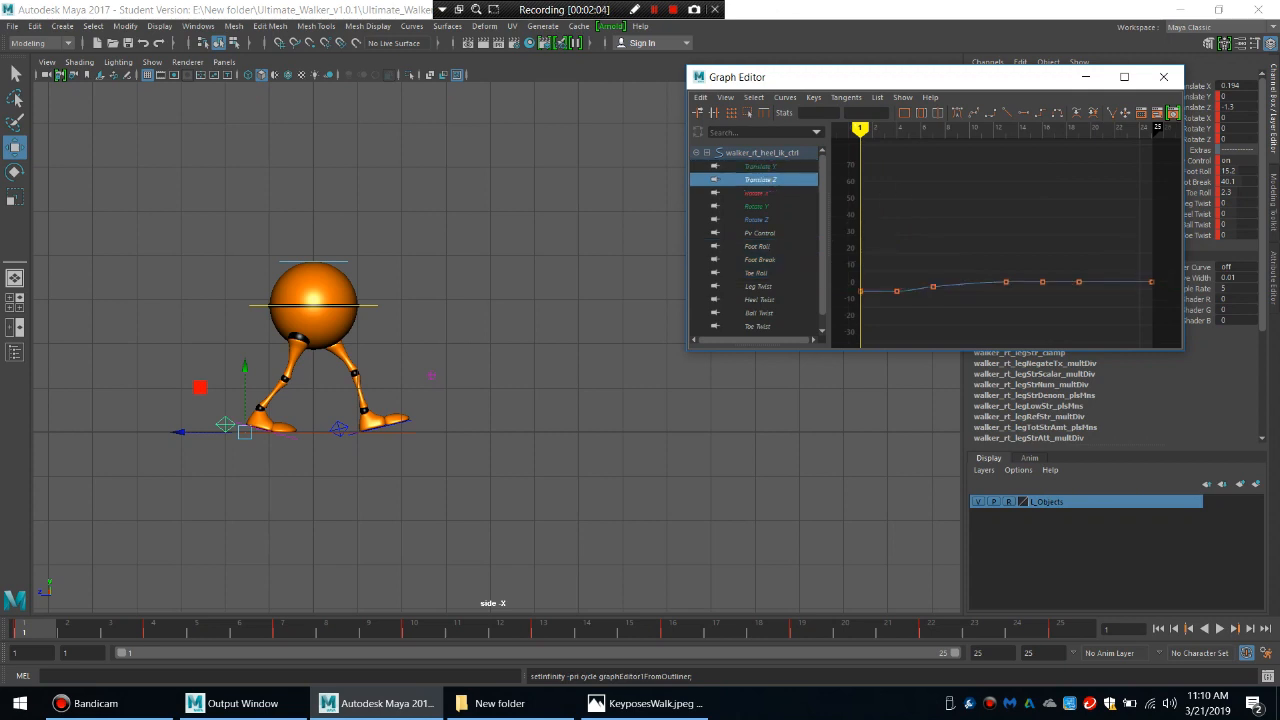
{"action": "key", "text": "f"}
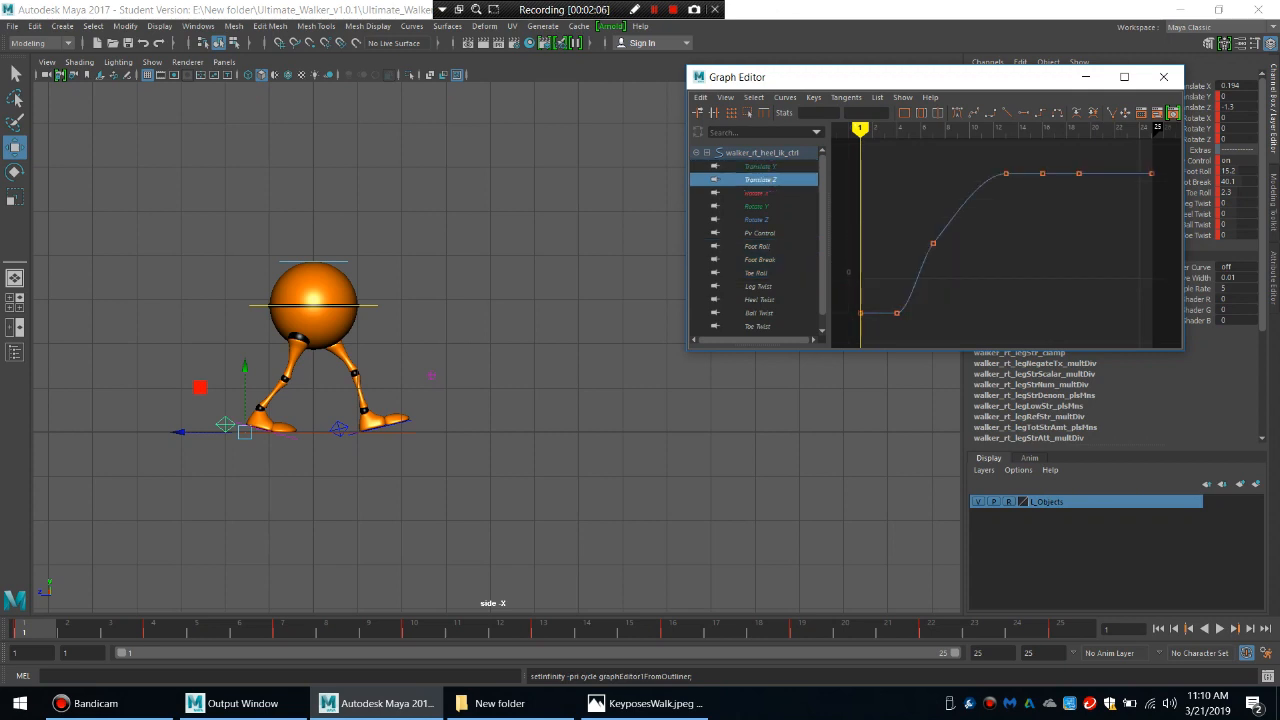
{"action": "left_click_drag", "start_coordinate": [959, 193], "coordinate": [977, 217]}
{"action": "left_click", "coordinate": [785, 97]}
{"action": "mouse_move", "coordinate": [850, 135]}
{"action": "left_click", "coordinate": [985, 159]}
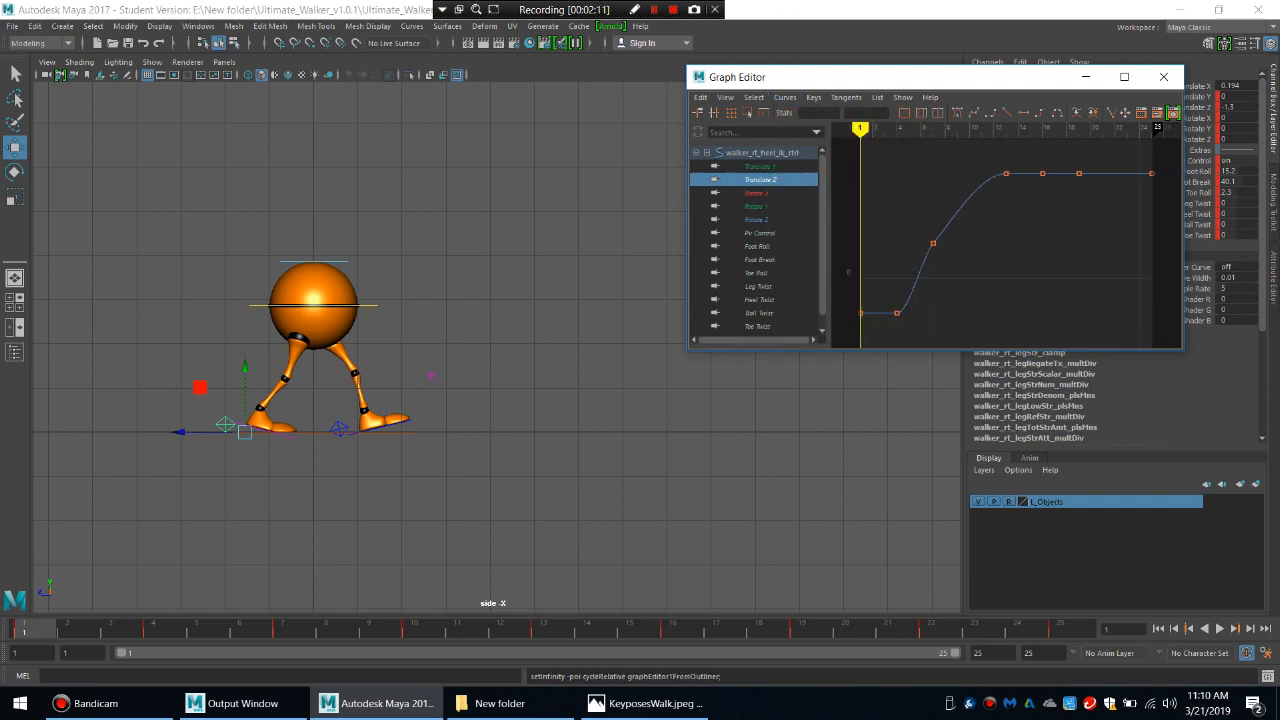
Set post infinity to Cycle on the left heel control's Translate Y, Rotate X, Foot Roll, Foot Break and Toe Roll curves.
{"action": "left_click", "coordinate": [339, 429]}
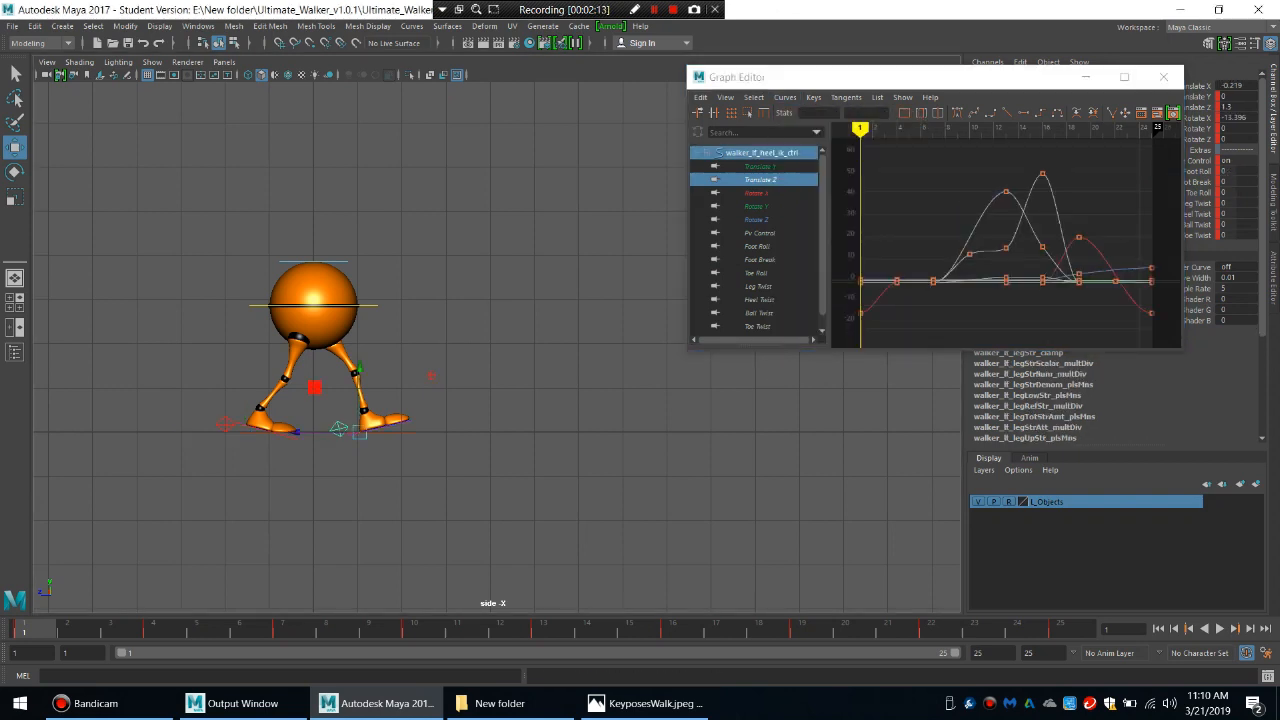
{"action": "left_click", "coordinate": [760, 167]}
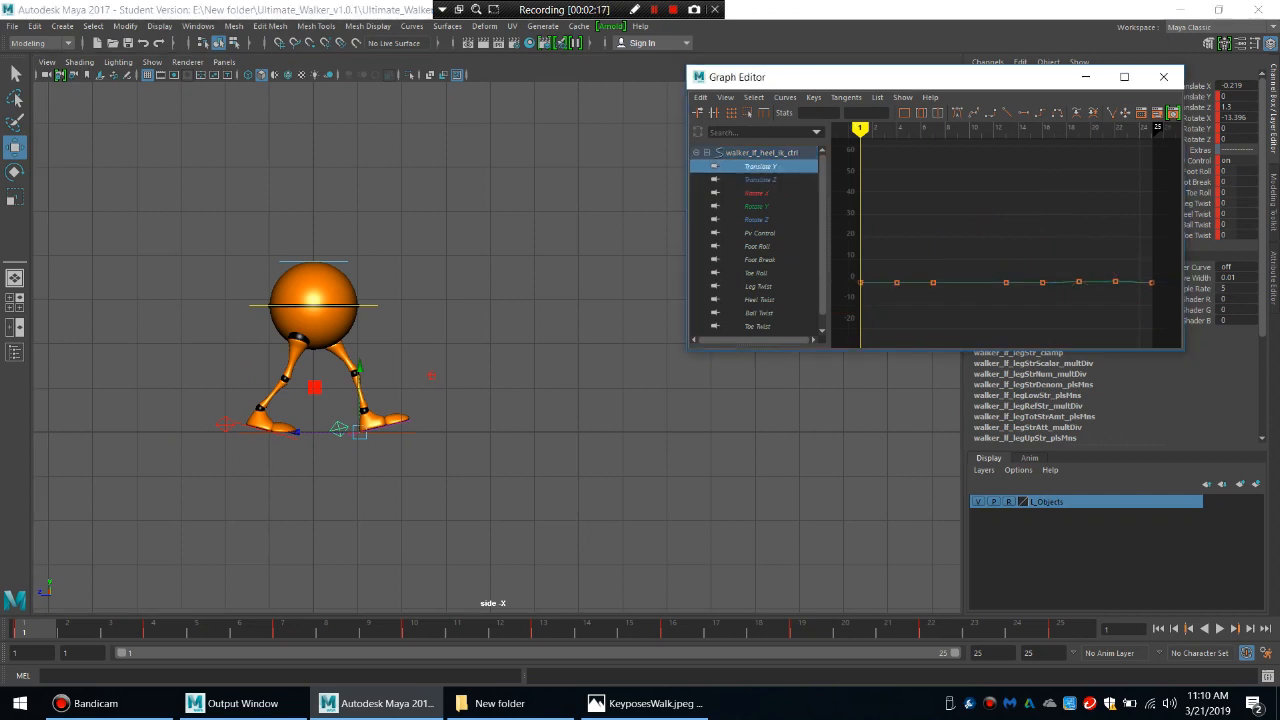
{"action": "left_click", "coordinate": [757, 193], "text": "ctrl"}
{"action": "left_click", "coordinate": [757, 247], "text": "ctrl"}
{"action": "left_click", "coordinate": [758, 260], "text": "ctrl"}
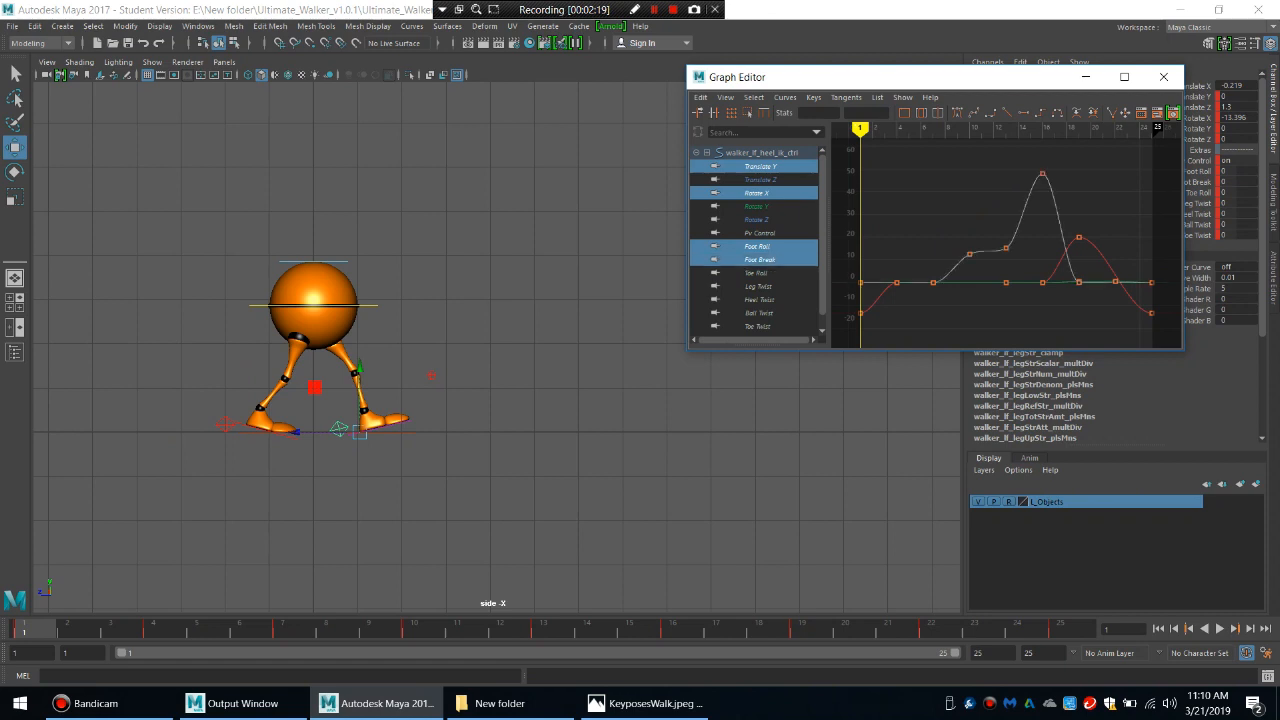
{"action": "left_click", "coordinate": [756, 273], "text": "ctrl"}
{"action": "left_click", "coordinate": [785, 97]}
{"action": "mouse_move", "coordinate": [805, 131]}
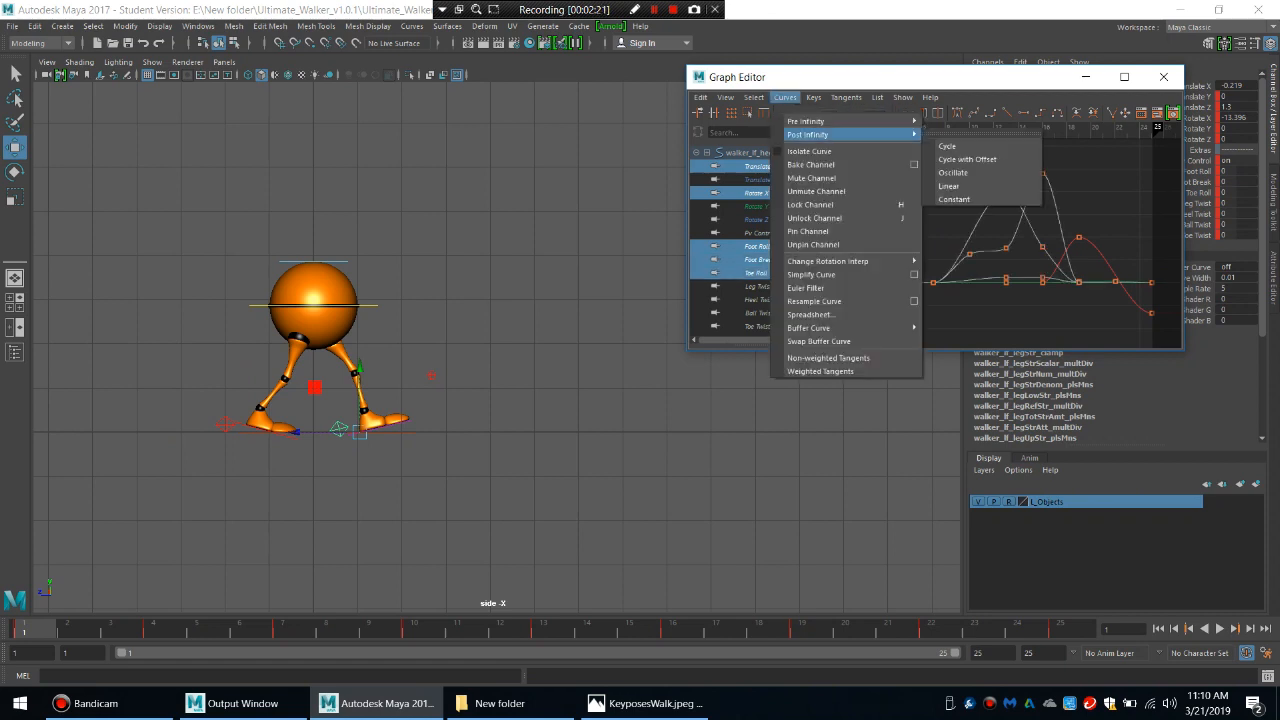
{"action": "left_click", "coordinate": [960, 144]}
Set the left heel's Translate Z post infinity to Cycle with Offset and close the Graph Editor.
{"action": "left_click", "coordinate": [757, 179]}
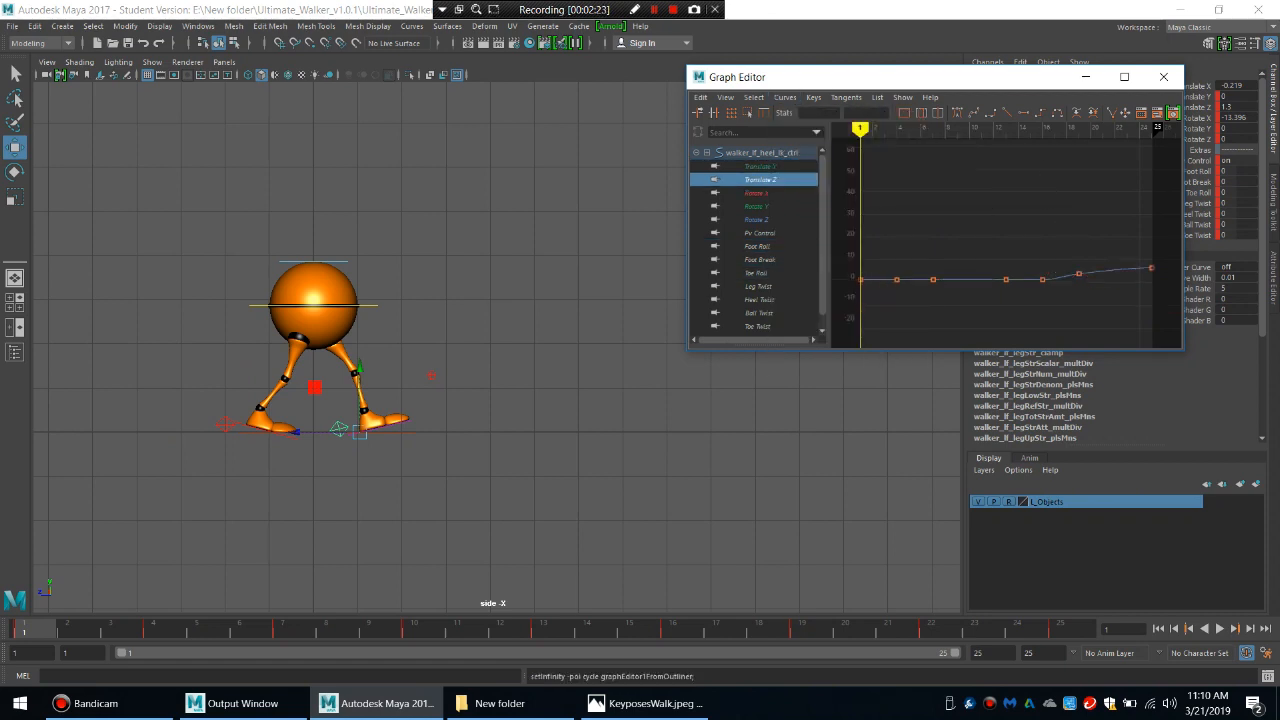
{"action": "left_click", "coordinate": [785, 97]}
{"action": "mouse_move", "coordinate": [830, 134]}
{"action": "left_click", "coordinate": [967, 159]}
{"action": "left_click", "coordinate": [1163, 77]}
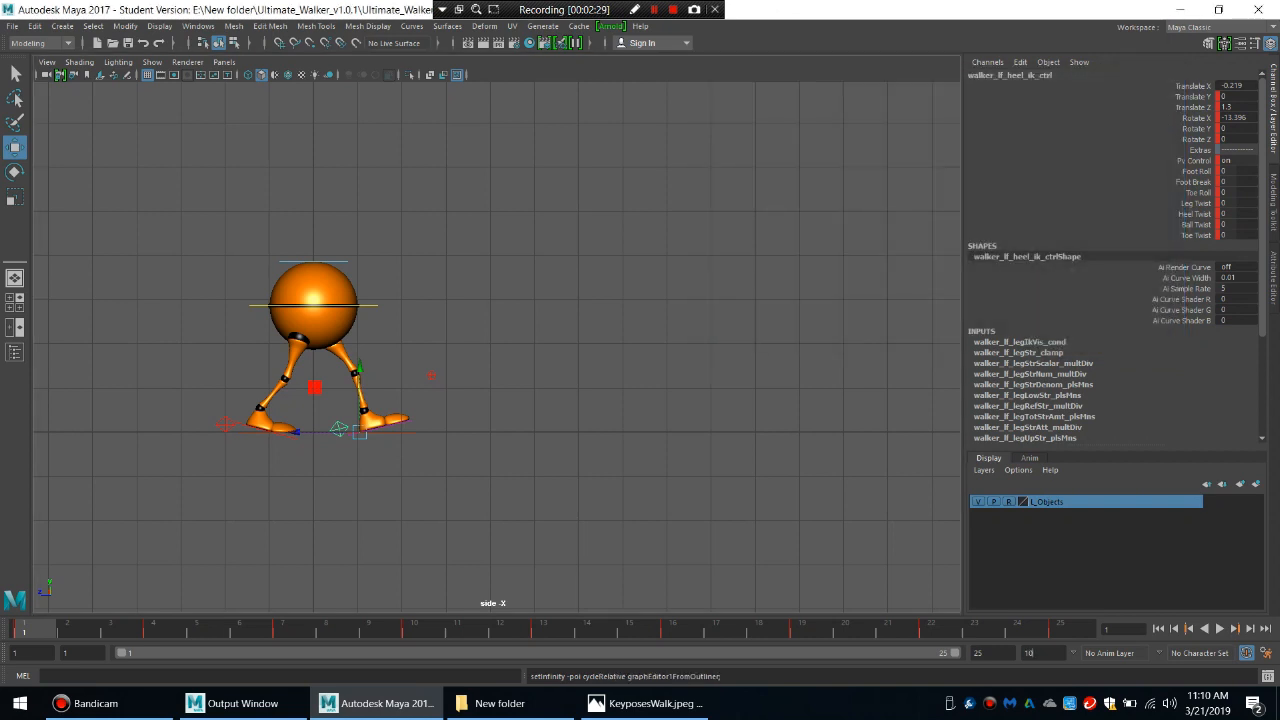
Extend the animation and playback range to frame 100 and play the cycled walk.
{"action": "key", "text": "Return"}
{"action": "left_click_drag", "start_coordinate": [323, 652], "coordinate": [940, 652]}
{"action": "key", "text": "alt+v"}
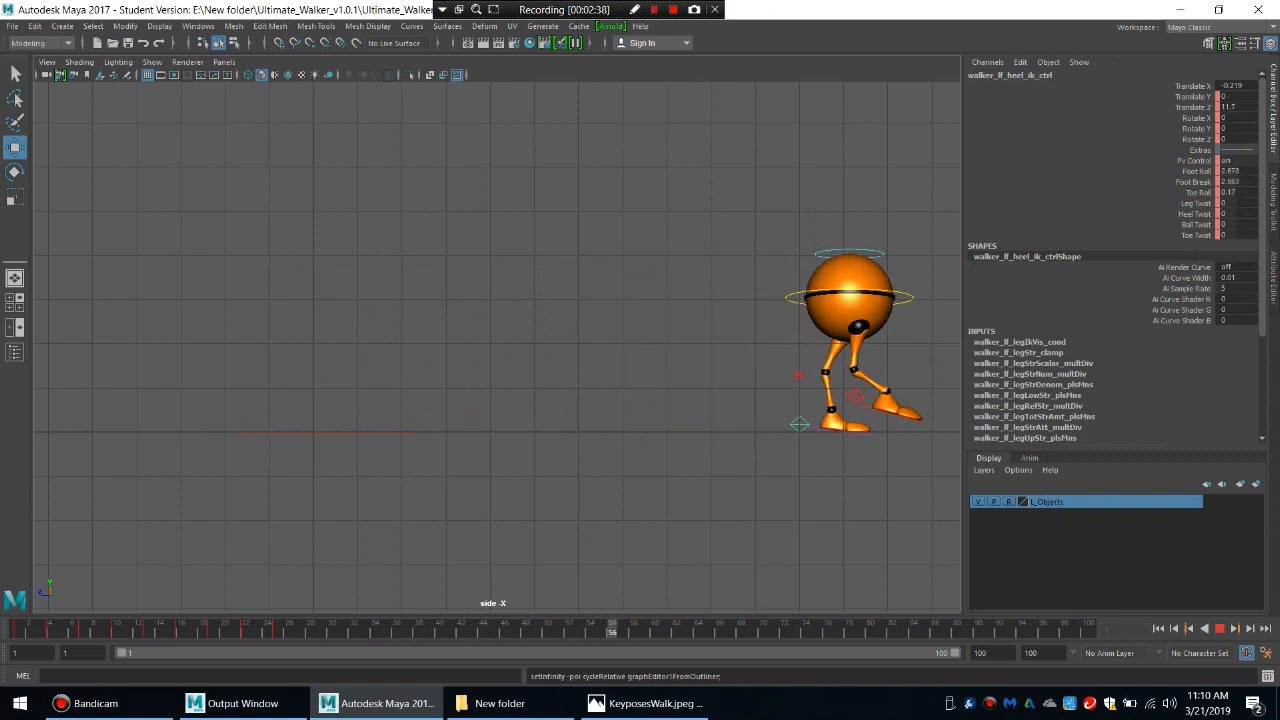
{"action": "key", "text": "Escape"}
Open both knee pole vector controls in the Graph Editor and isolate their Translate Z curves.
{"action": "left_click_drag", "start_coordinate": [820, 349], "coordinate": [785, 392]}
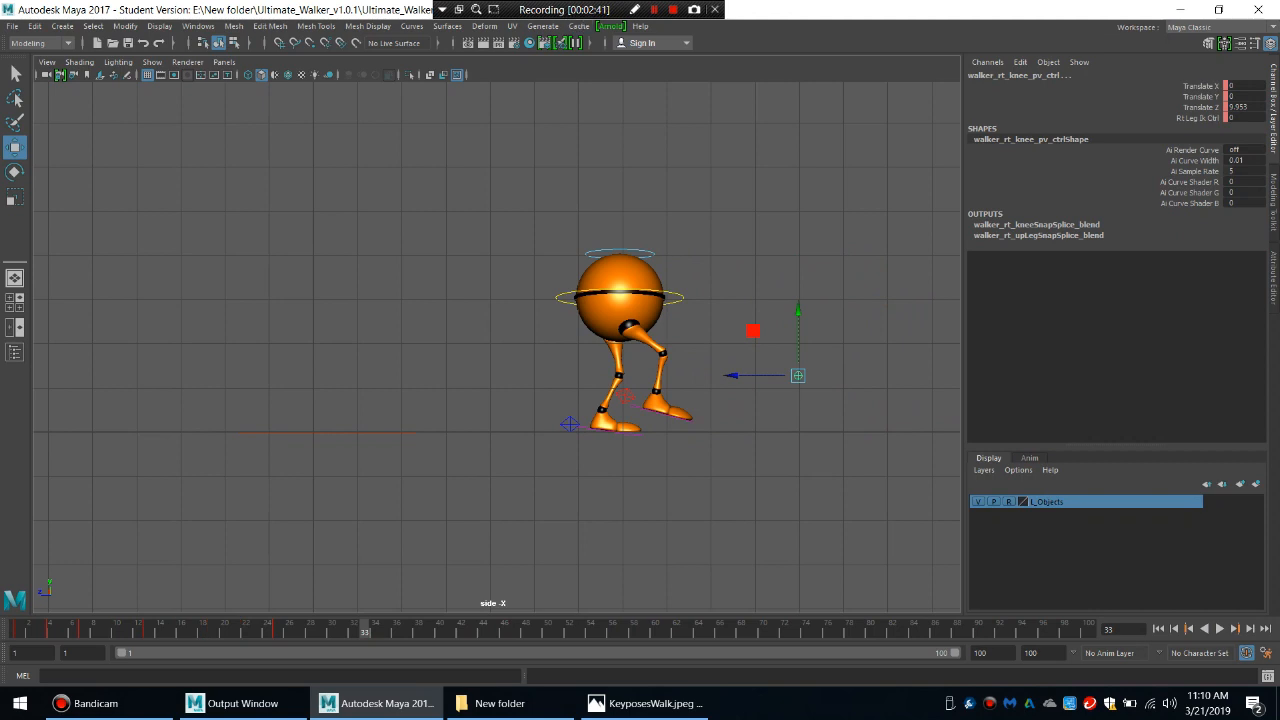
{"action": "left_click", "coordinate": [198, 26]}
{"action": "mouse_move", "coordinate": [262, 100]}
{"action": "left_click", "coordinate": [380, 111]}
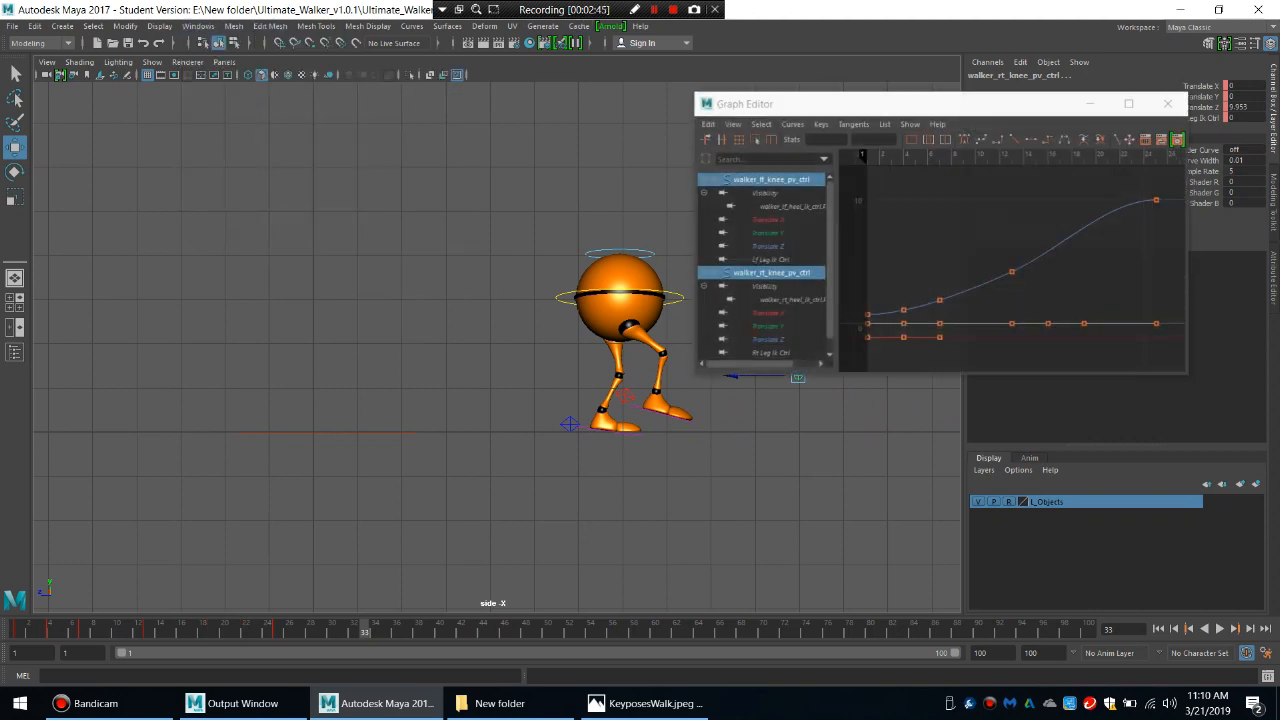
{"action": "left_click", "coordinate": [768, 246]}
{"action": "left_click", "coordinate": [768, 340], "text": "ctrl"}
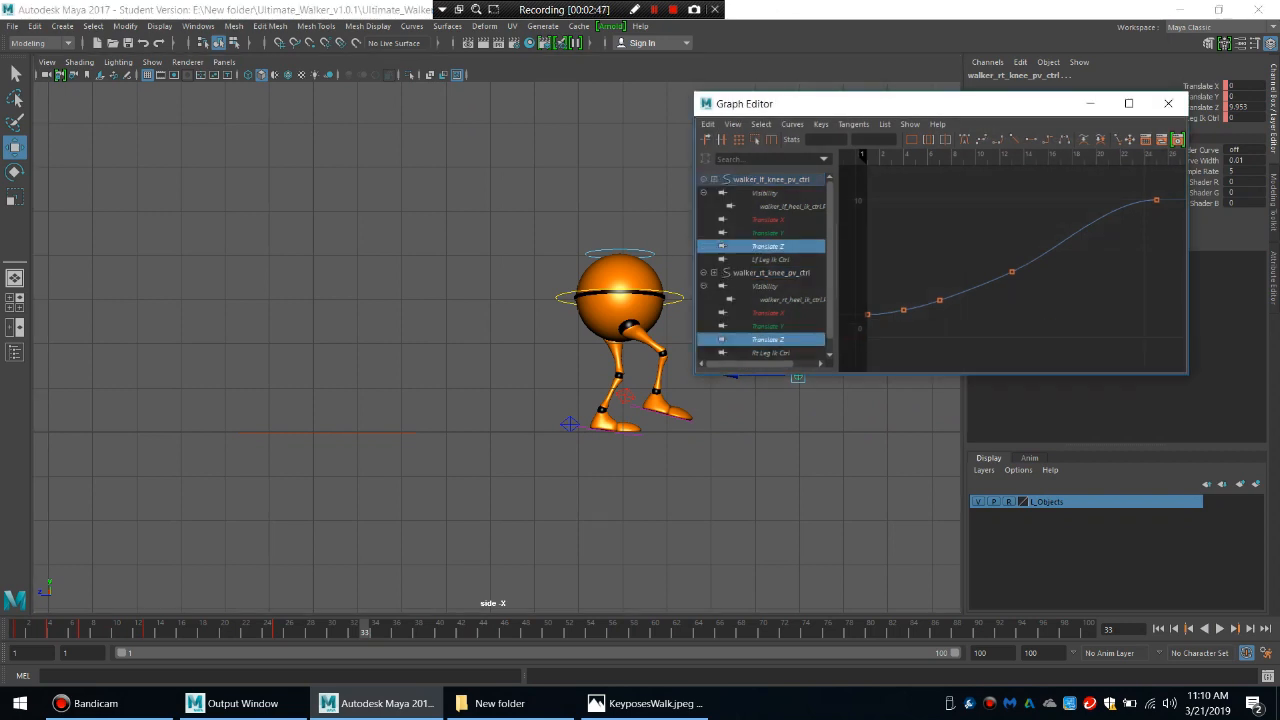
Delete the in-between keys on both knees' Translate Z curves, make the remaining tangents linear and play from frame 1.
{"action": "left_click_drag", "start_coordinate": [903, 202], "coordinate": [1134, 364]}
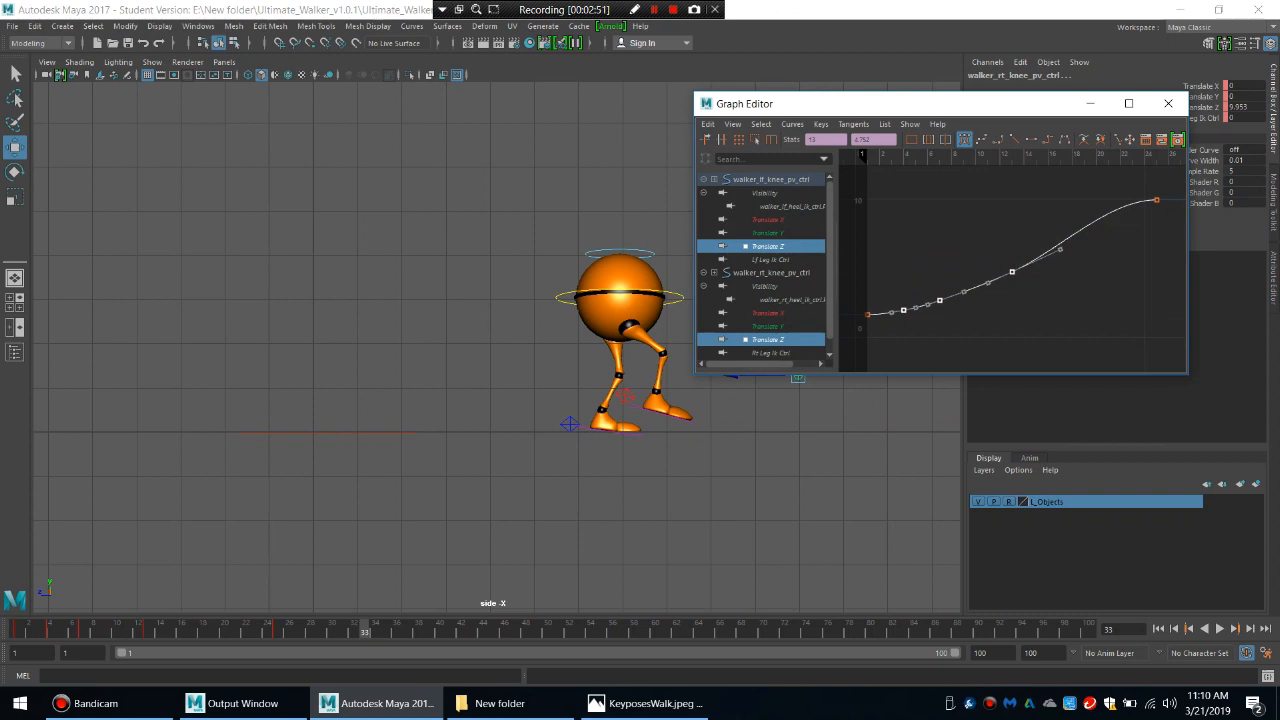
{"action": "key", "text": "Delete"}
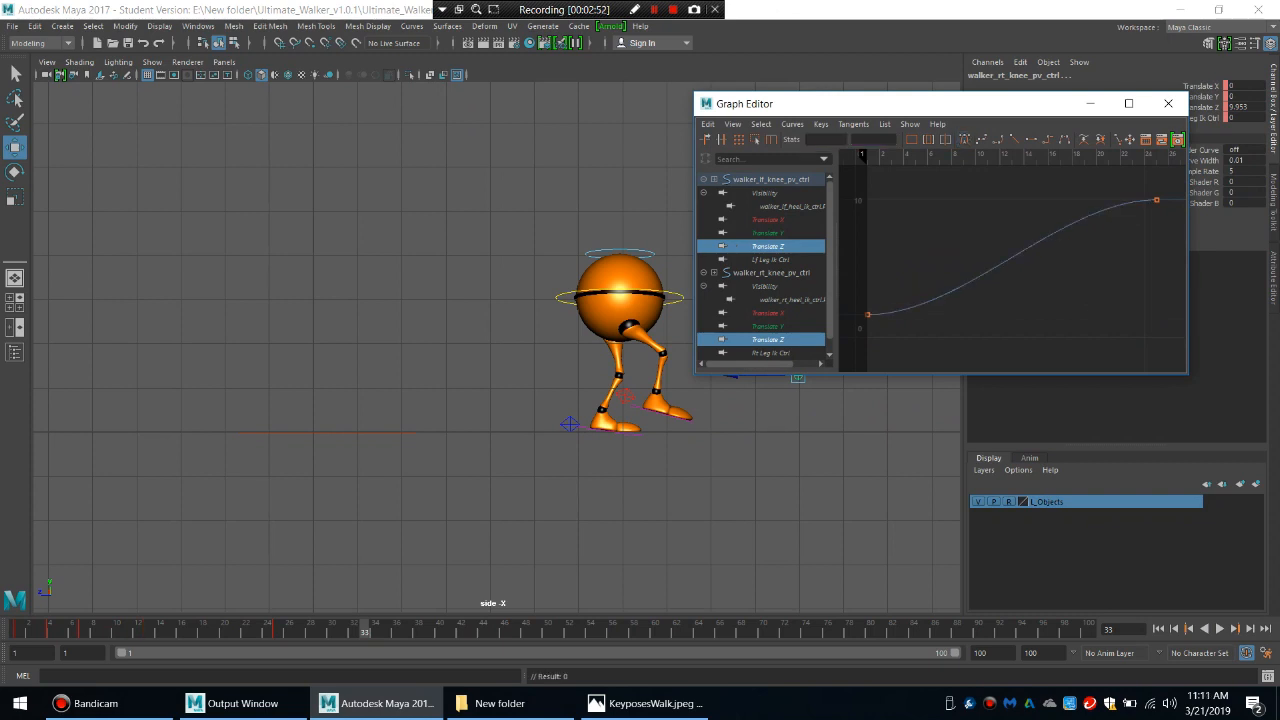
{"action": "left_click_drag", "start_coordinate": [1172, 182], "coordinate": [864, 366]}
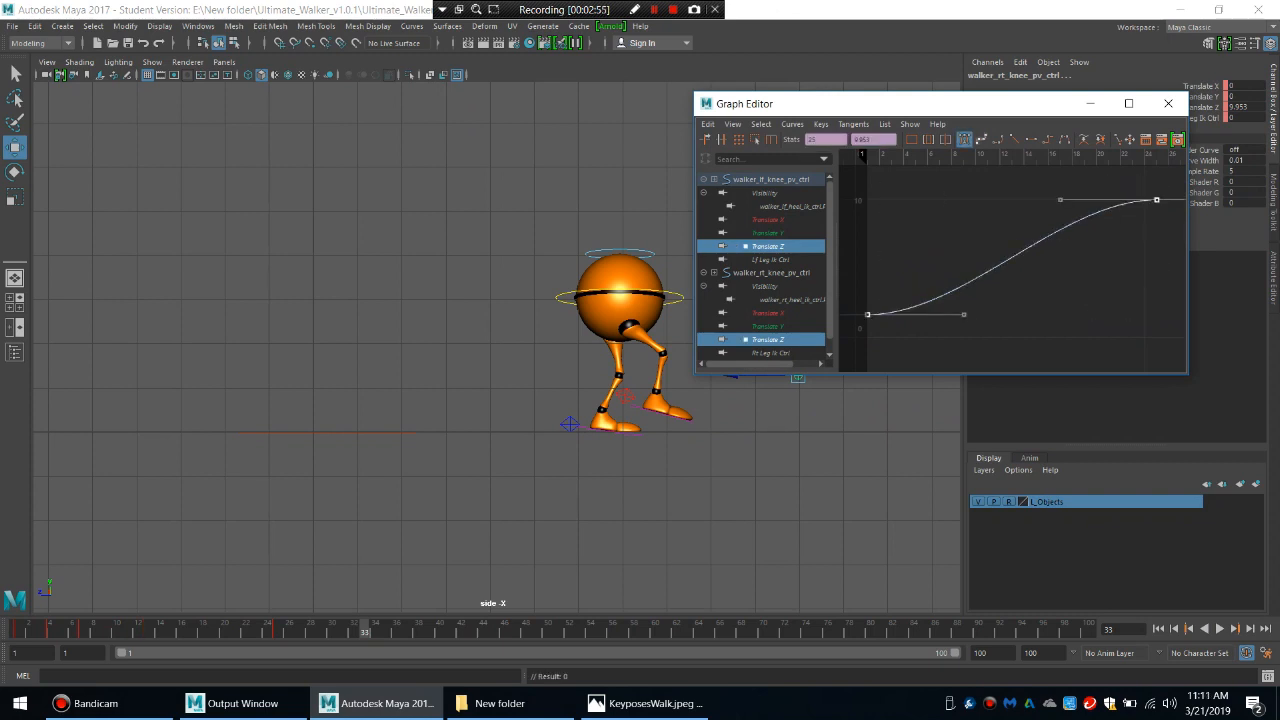
{"action": "left_click", "coordinate": [1014, 139]}
{"action": "left_click", "coordinate": [18, 628]}
{"action": "key", "text": "alt+v"}
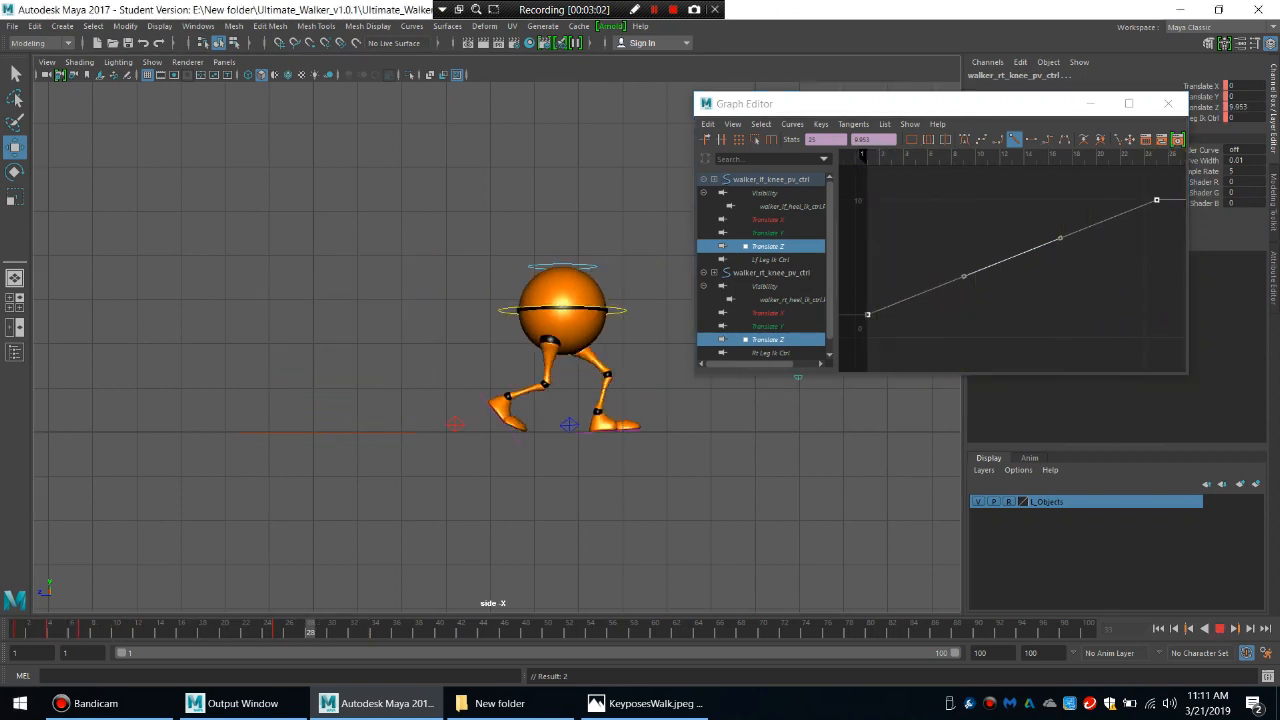
Set both knee controls' Translate Z post infinity to Cycle with Offset, close the Graph Editor and play the walk from frame 1.
{"action": "key", "text": "alt+v"}
{"action": "left_click", "coordinate": [792, 124]}
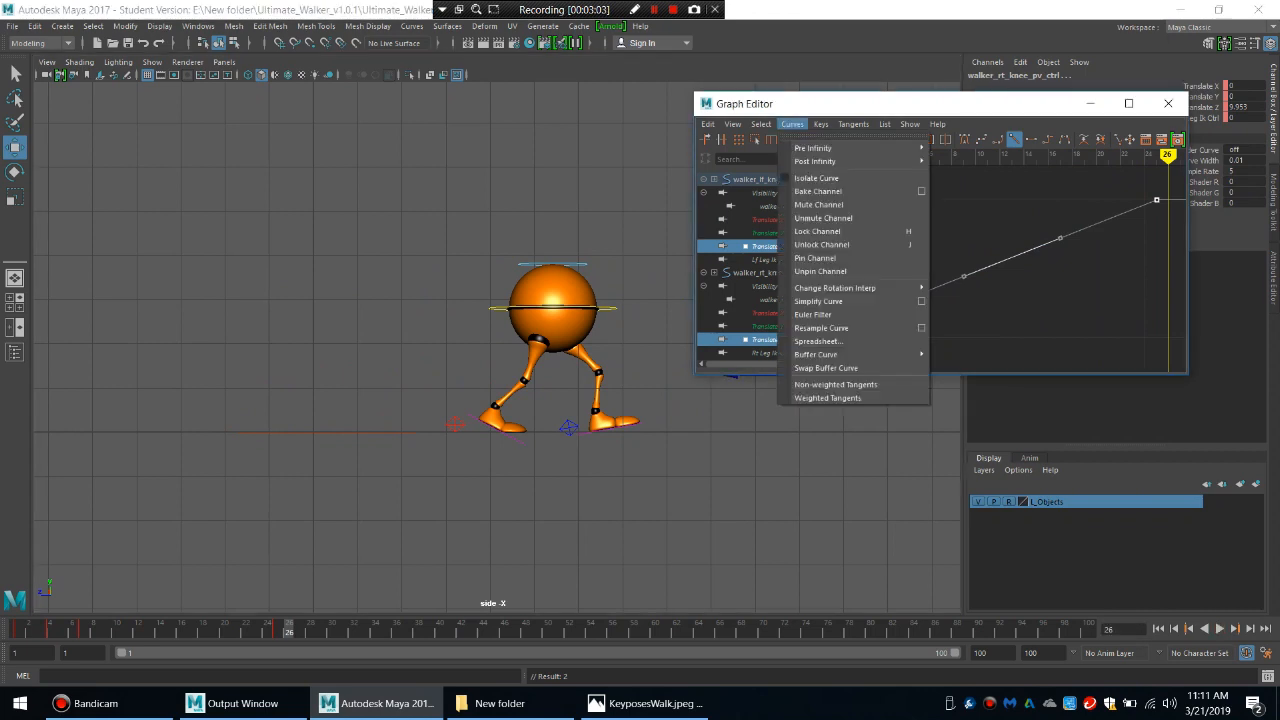
{"action": "mouse_move", "coordinate": [815, 161]}
{"action": "left_click", "coordinate": [975, 186]}
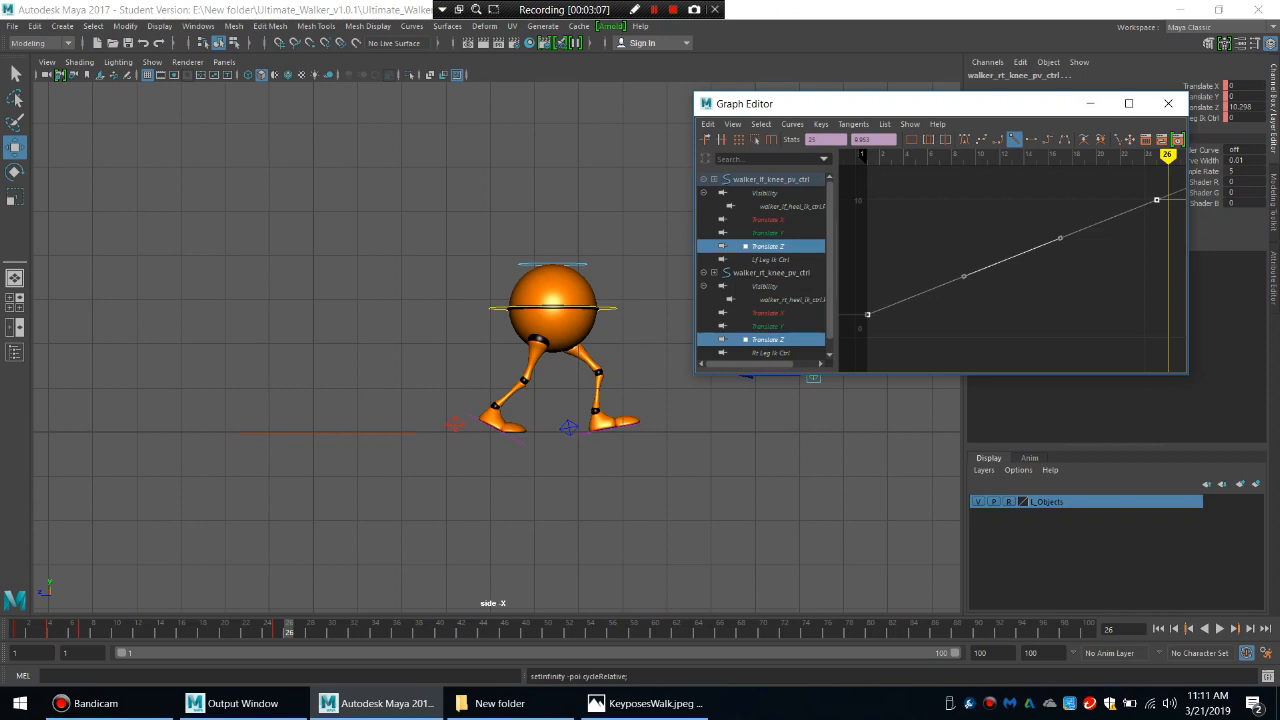
{"action": "left_click", "coordinate": [1168, 103]}
{"action": "key", "text": "alt+v"}
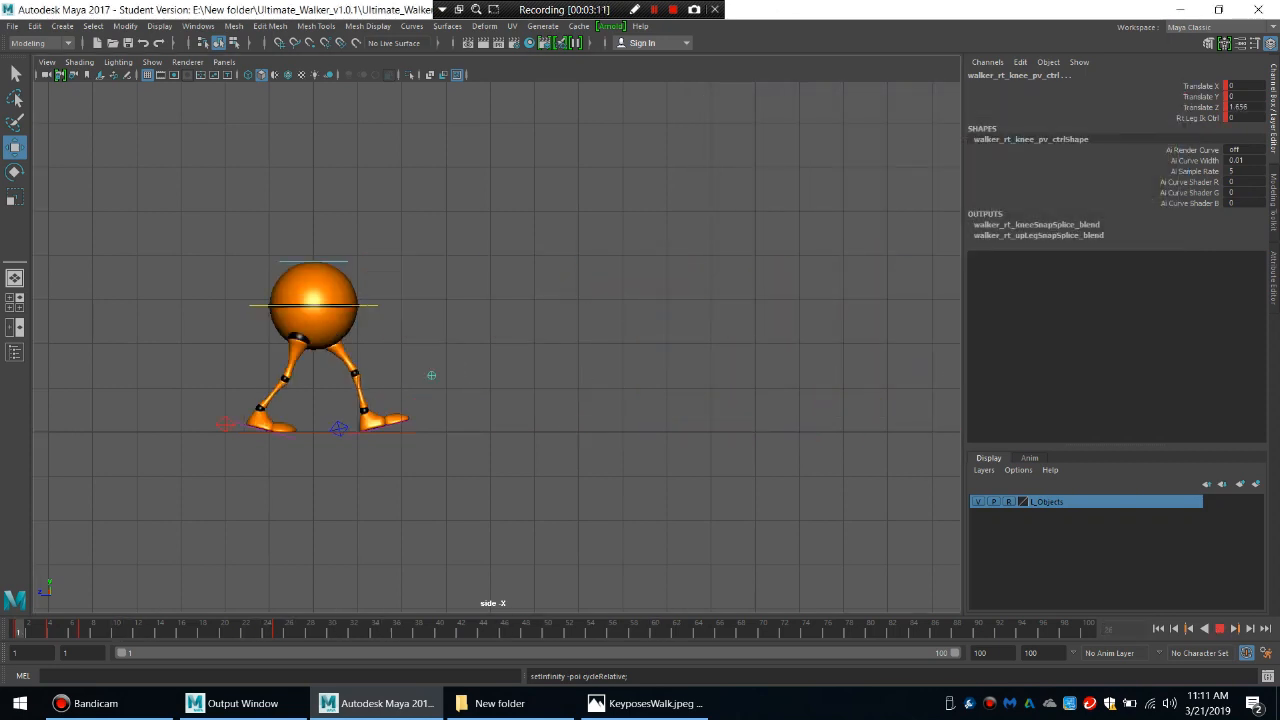
{"action": "key", "text": "alt+v"}
Switch to the perspective view of the walker, hide the rig's control curves in the viewport and clear the selection.
{"action": "key", "text": "space"}
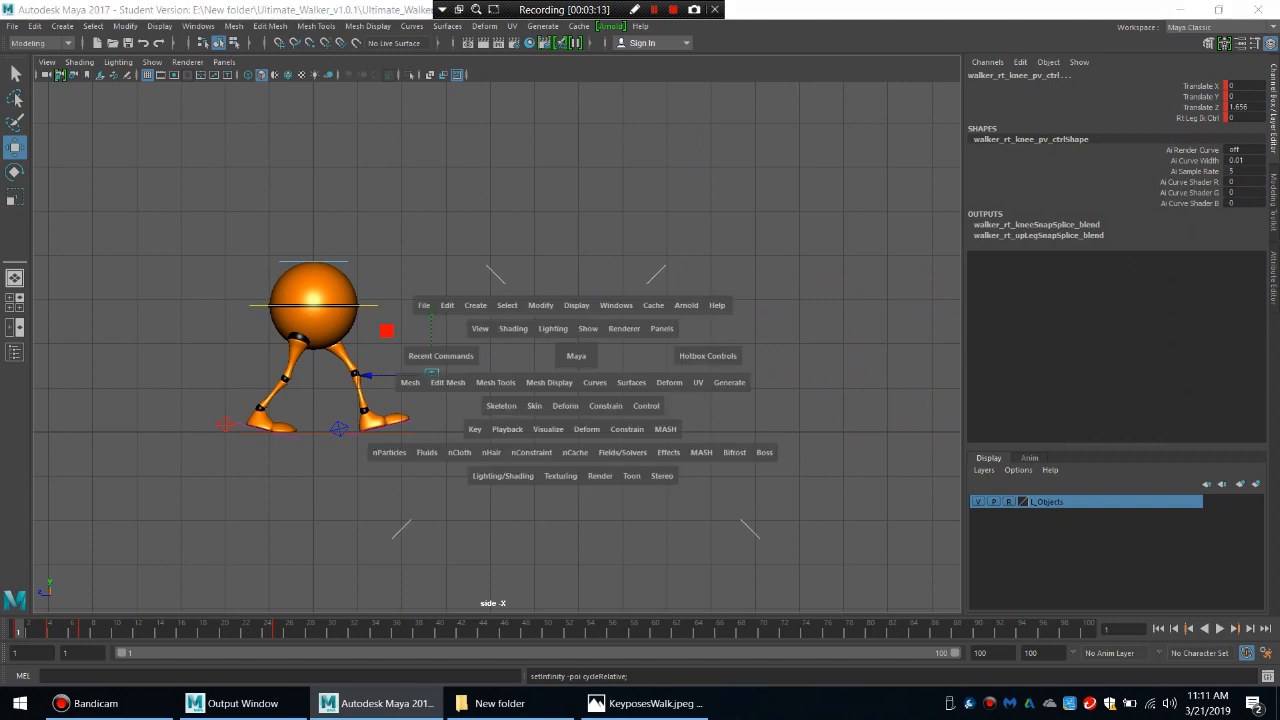
{"action": "left_click_drag", "start_coordinate": [576, 356], "coordinate": [520, 328]}
{"action": "scroll", "coordinate": [490, 345], "scroll_direction": "down", "scroll_amount": 6}
{"action": "middle_click_drag", "start_coordinate": [471, 359], "coordinate": [208, 328], "text": "alt"}
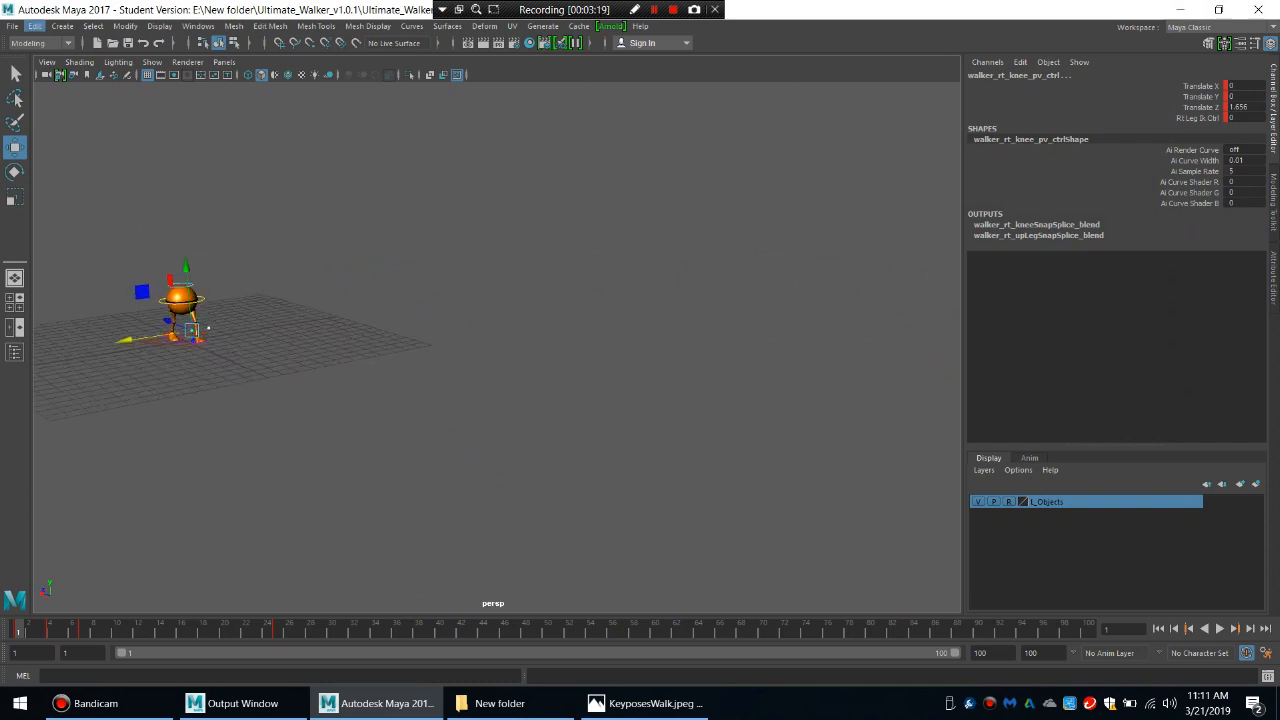
{"action": "left_click", "coordinate": [152, 62]}
{"action": "left_click", "coordinate": [168, 115]}
{"action": "left_click", "coordinate": [300, 240]}
Play the cycled walk in the perspective view from a low angle to review it, and stop the playback.
{"action": "scroll", "coordinate": [226, 330], "scroll_direction": "up", "scroll_amount": 3}
{"action": "scroll", "coordinate": [226, 330], "scroll_direction": "down", "scroll_amount": 1}
{"action": "left_click_drag", "start_coordinate": [226, 330], "coordinate": [225, 305], "text": "alt"}
{"action": "key", "text": "alt+v"}
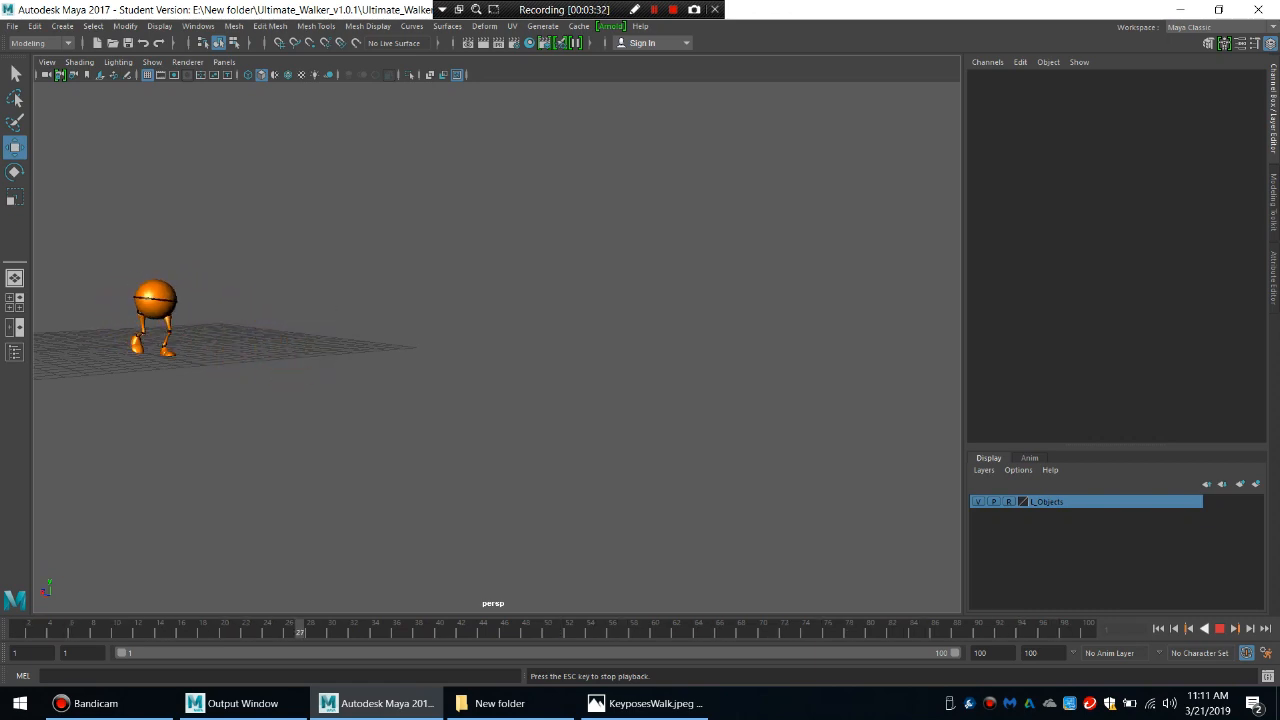
{"action": "key", "text": "Escape"}
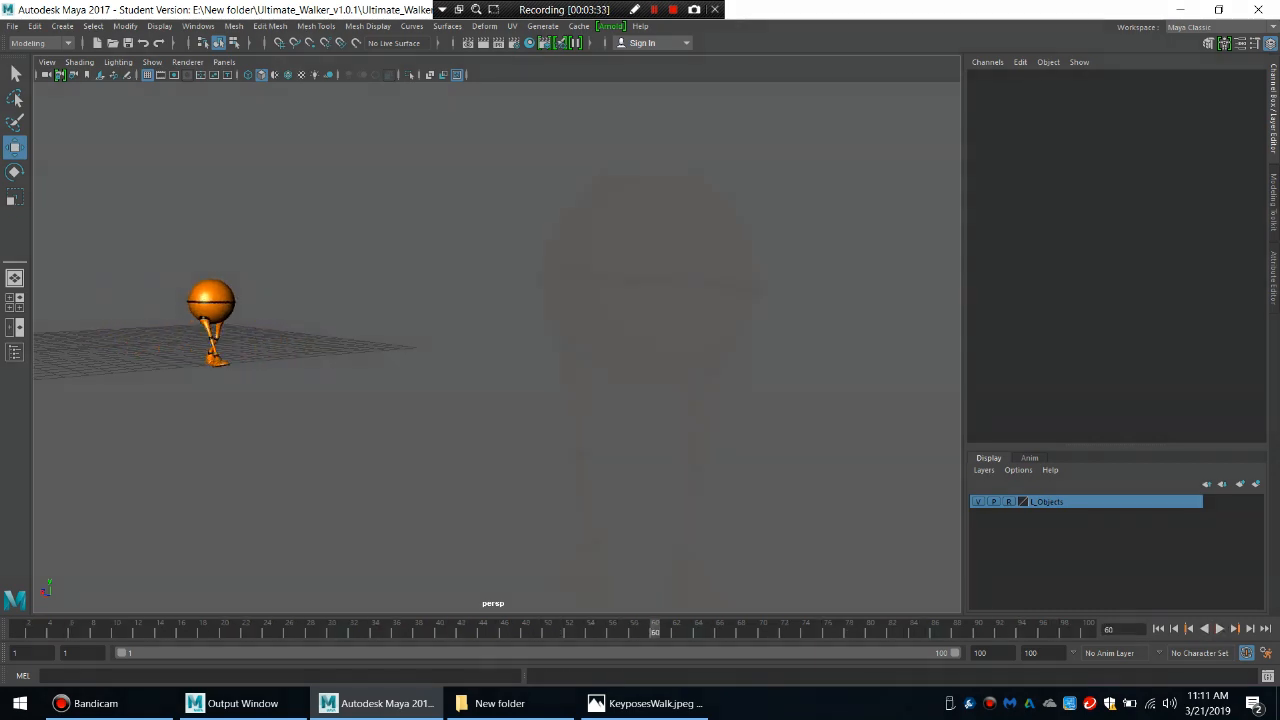